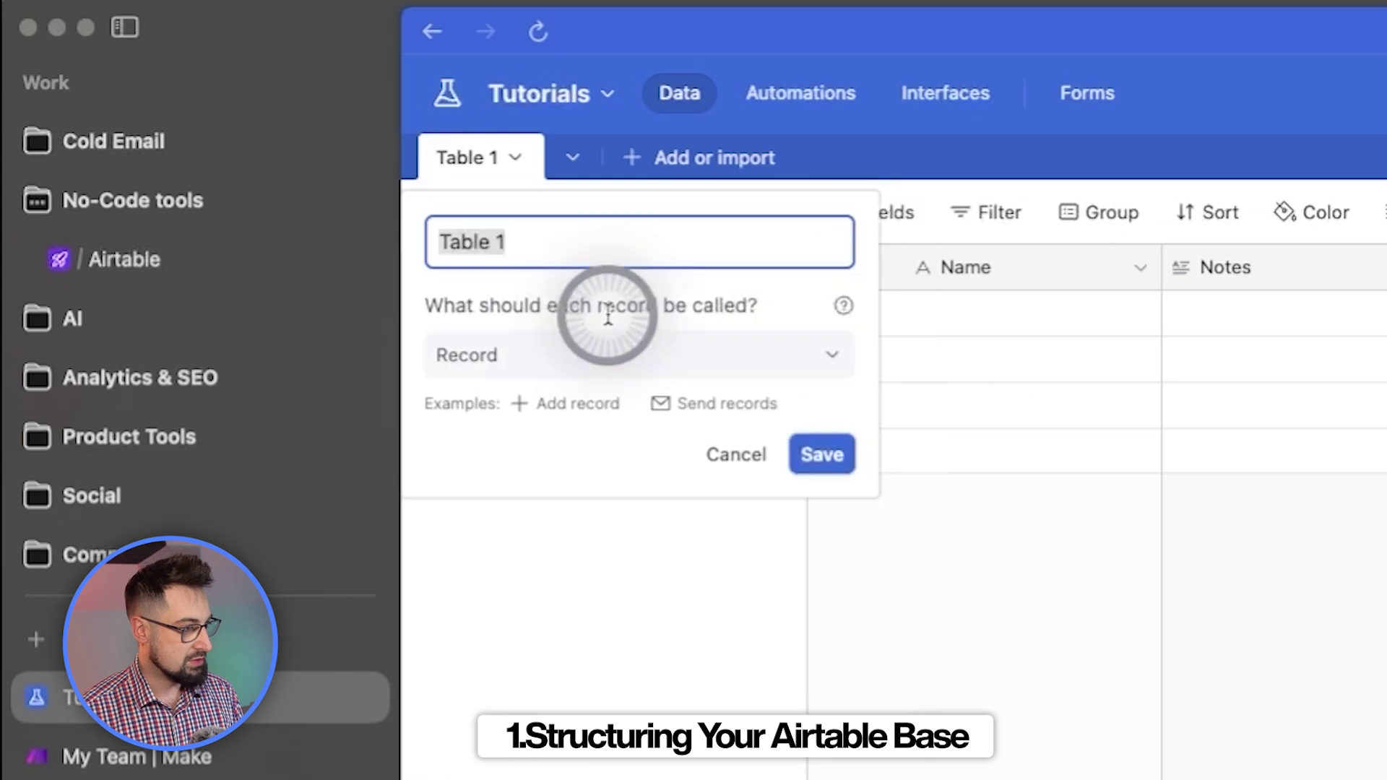
Rename the table to "Initial Keywords" and delete its Notes and Assignee fields
text(Initial Keywords)
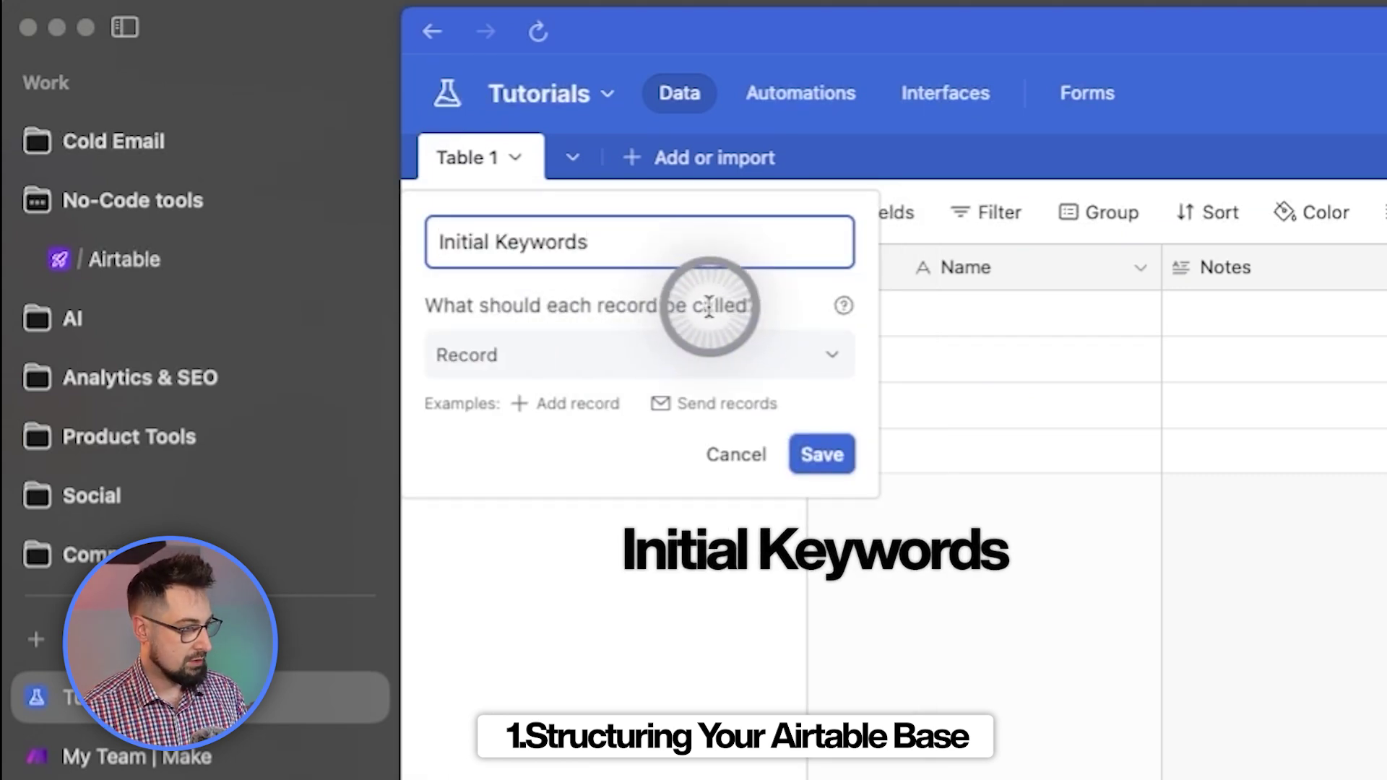
click(821, 454)
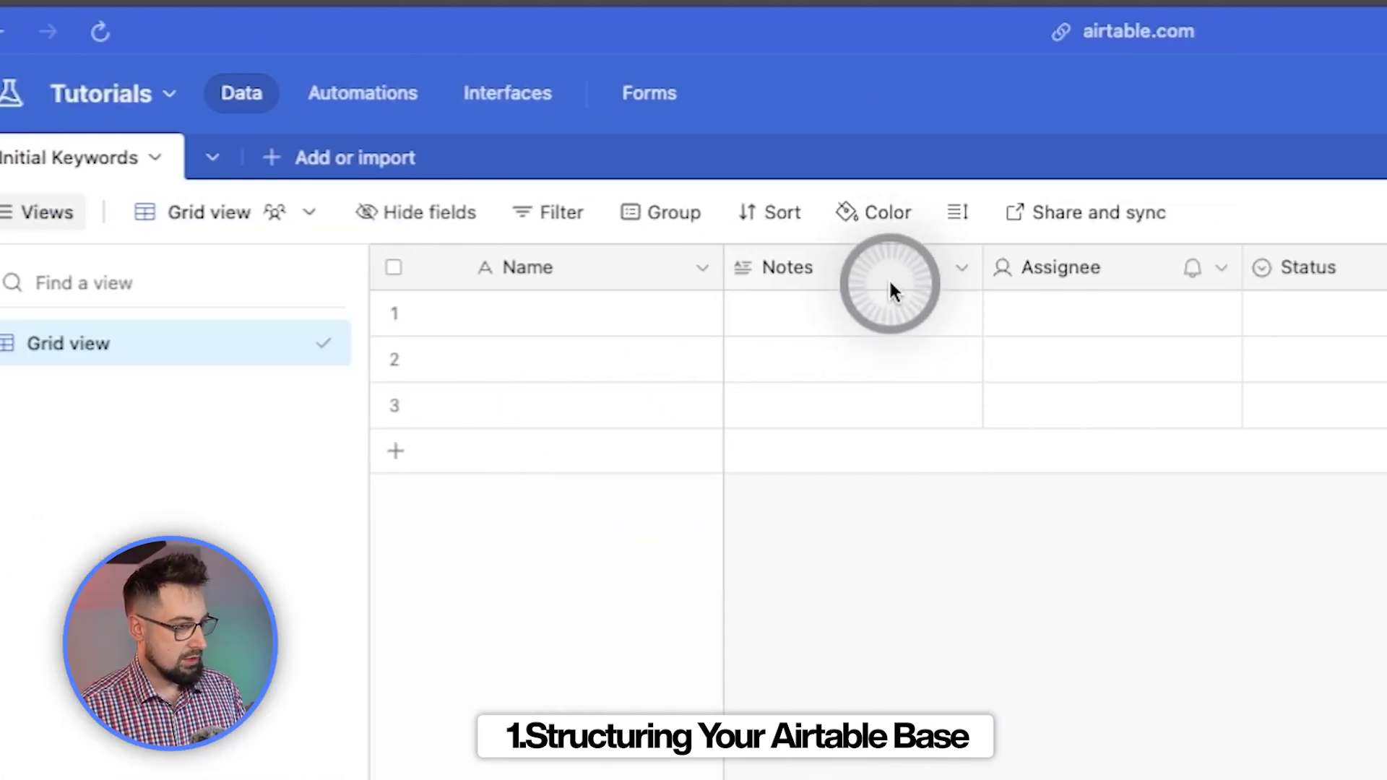
click(379, 262)
shift+click(606, 266)
right_click(606, 267)
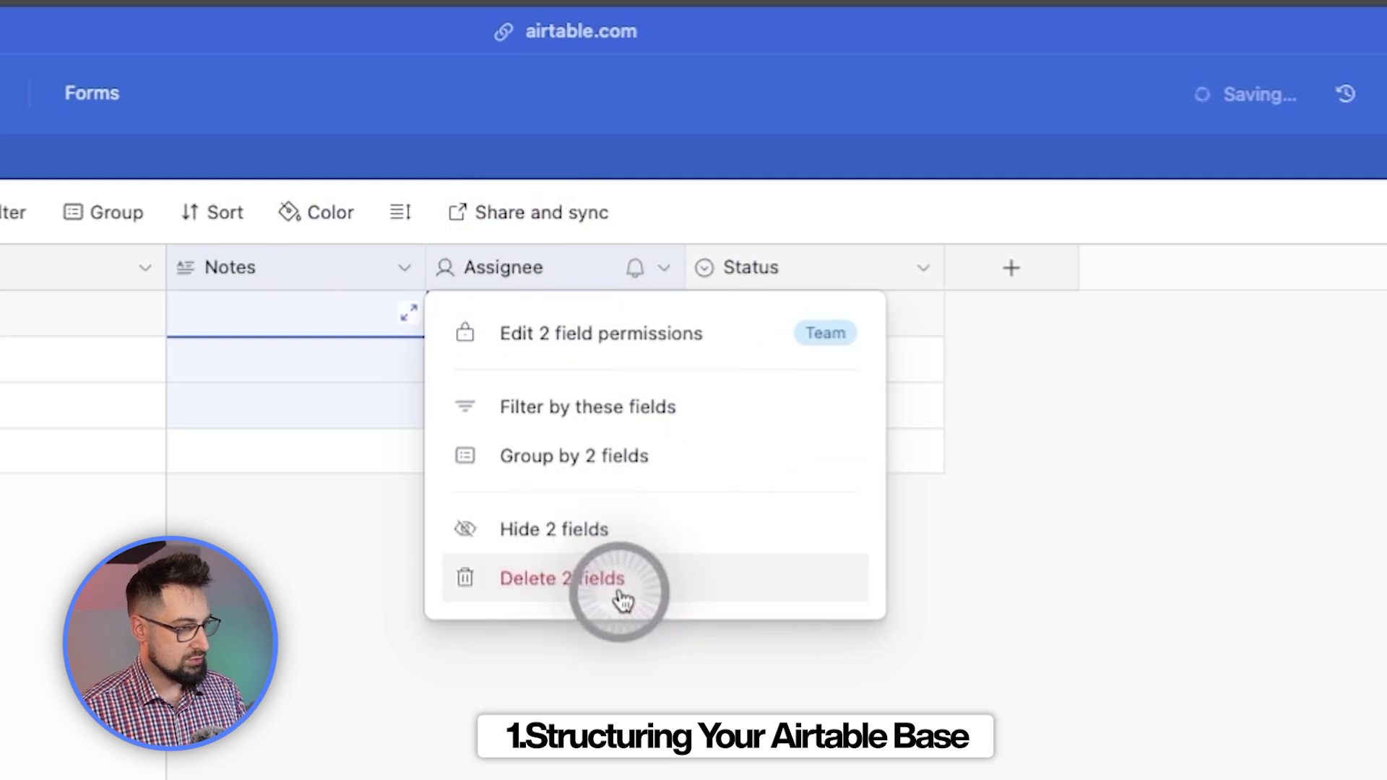
click(621, 599)
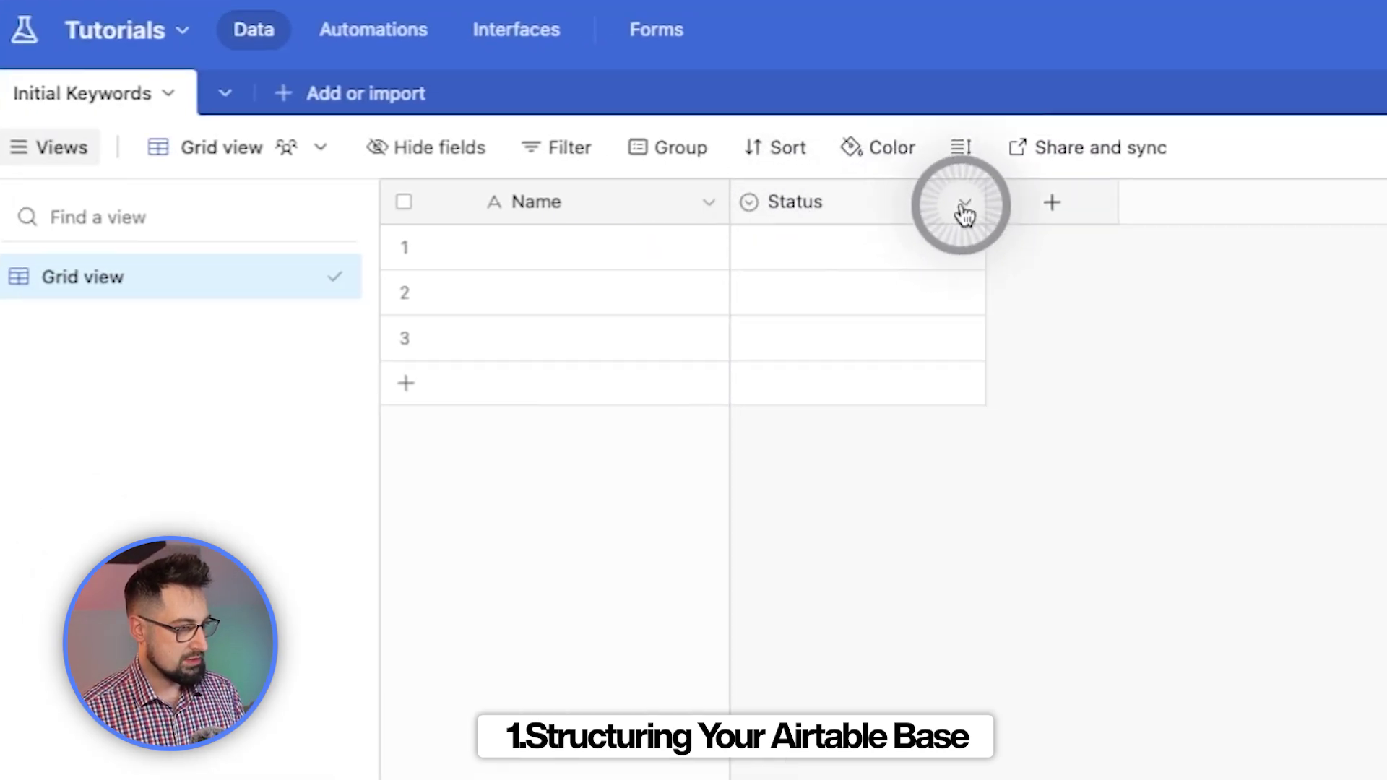
Change the Status field's three single-select options to New, Pending and Processed
click(966, 204)
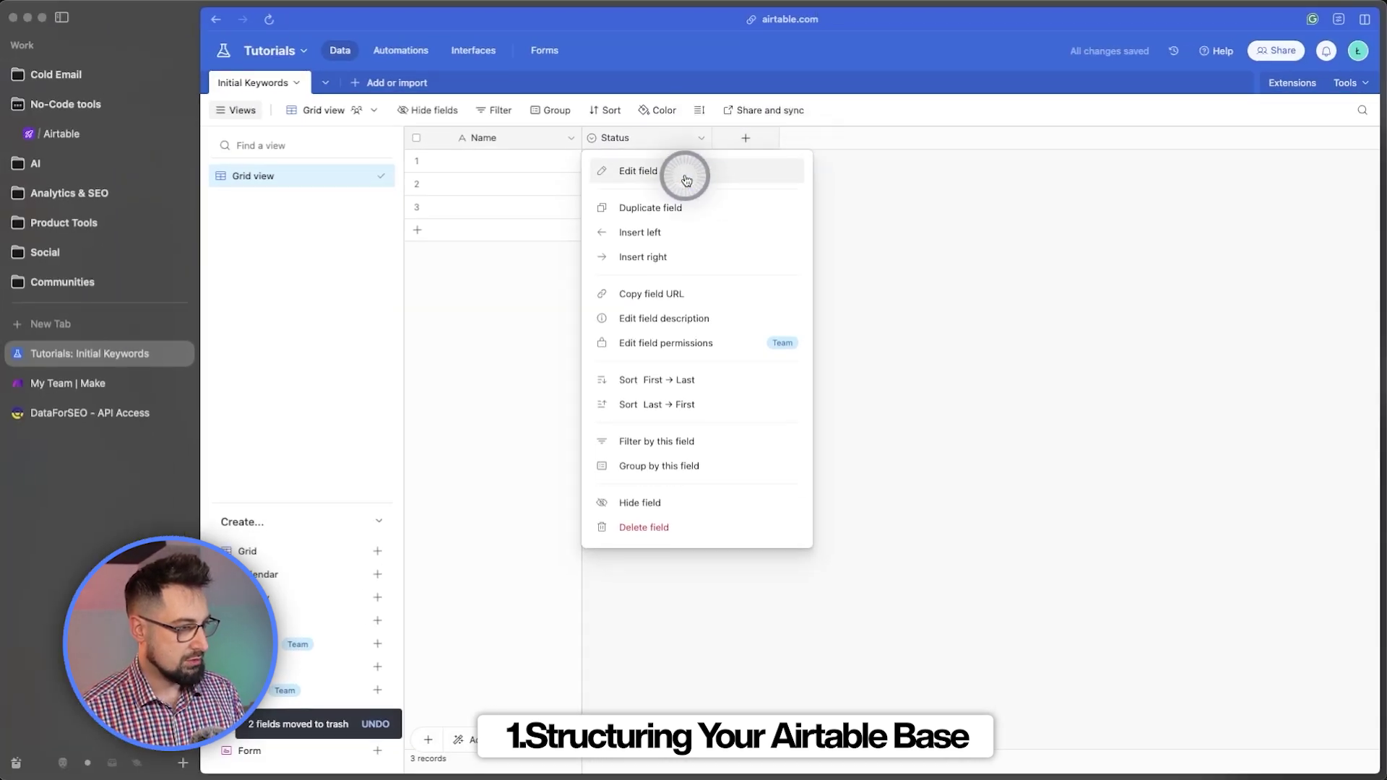
click(1042, 280)
click(673, 335)
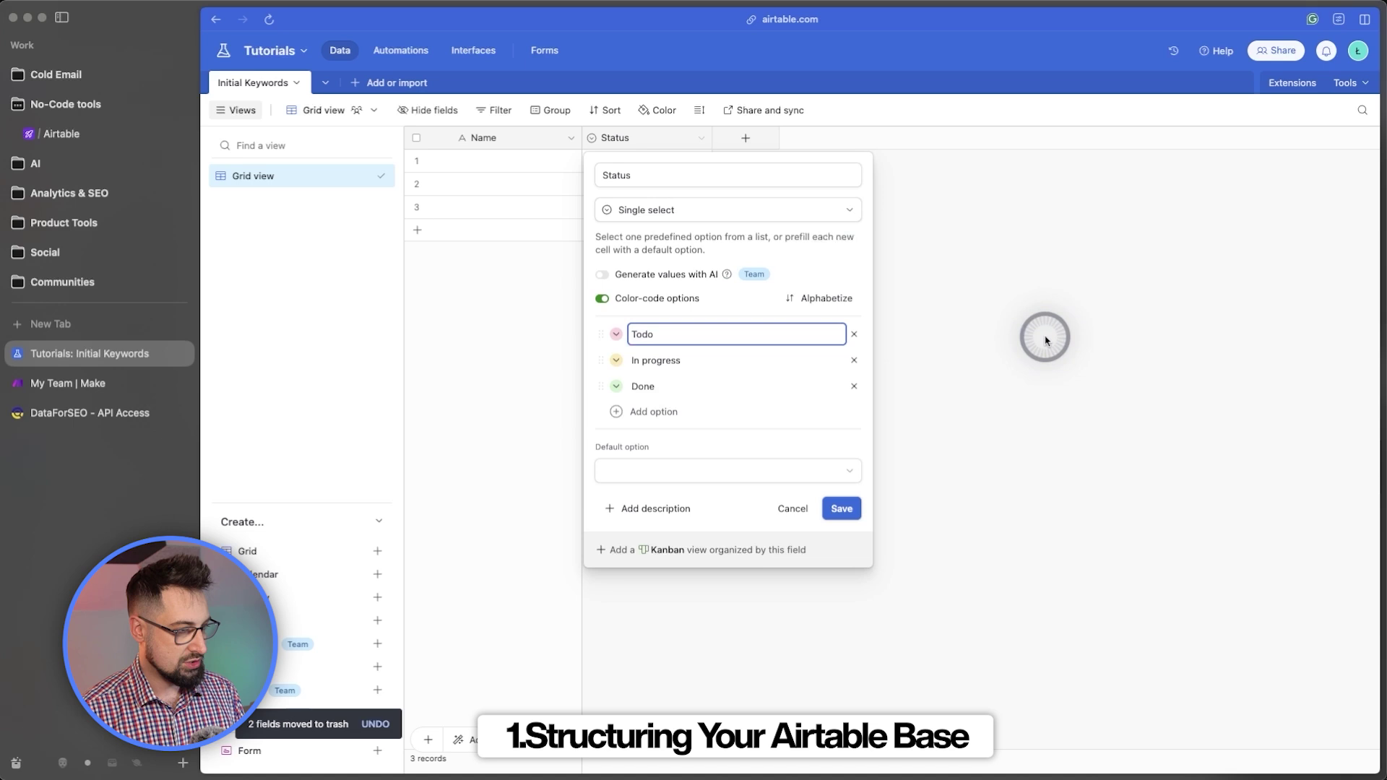
key(super+a)
text(New)
click(683, 360)
key(super+a)
key(BackSpace)
text(Pending)
click(770, 400)
key(super+a)
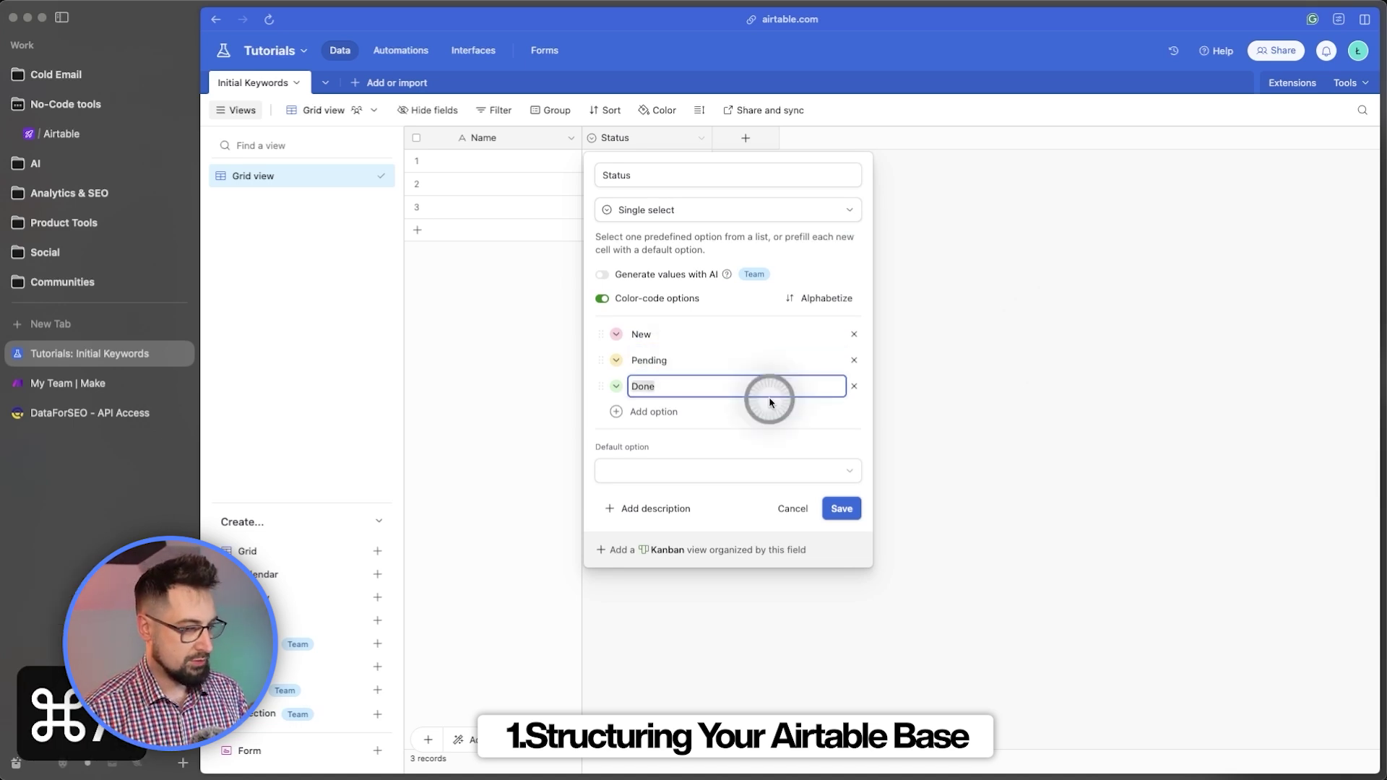
text(Processed)
click(853, 512)
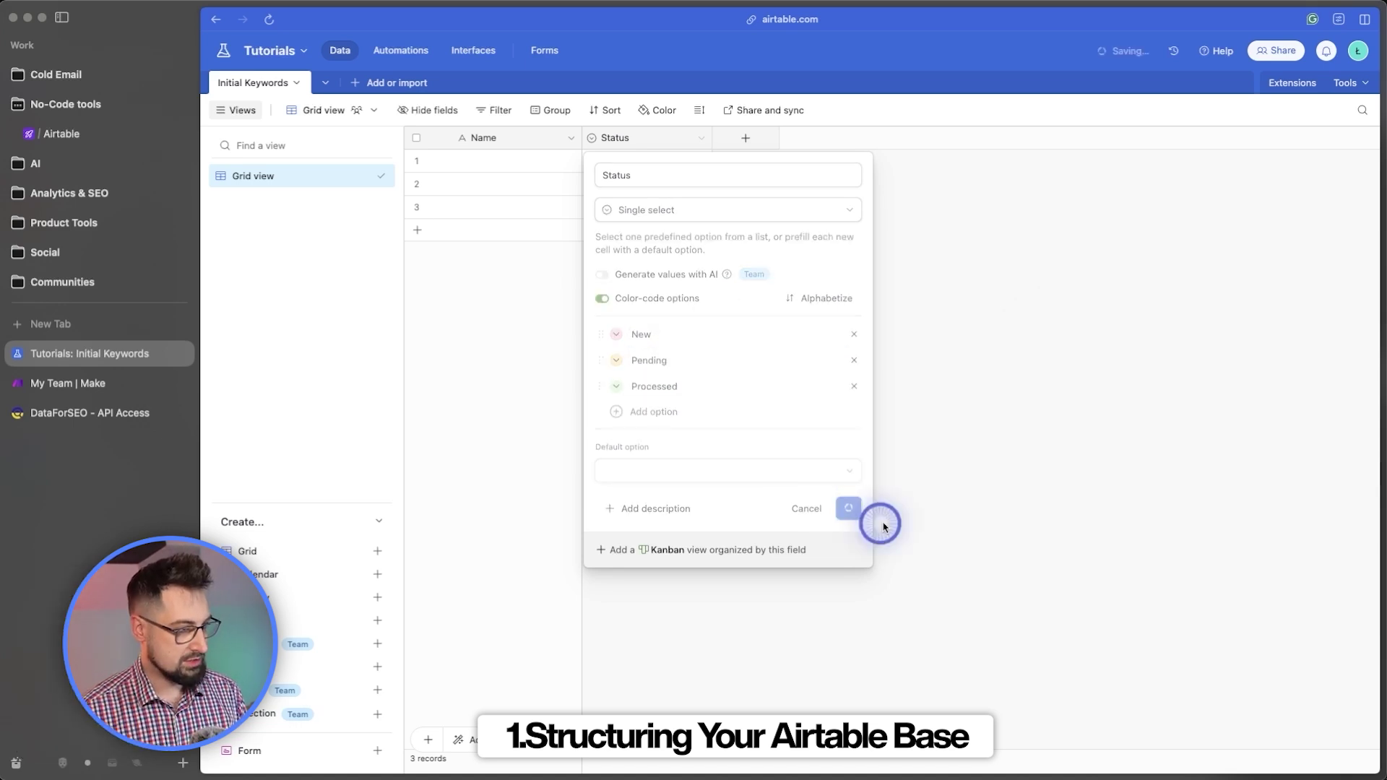
Add two single line text fields named Language and Location after the Status field
click(749, 140)
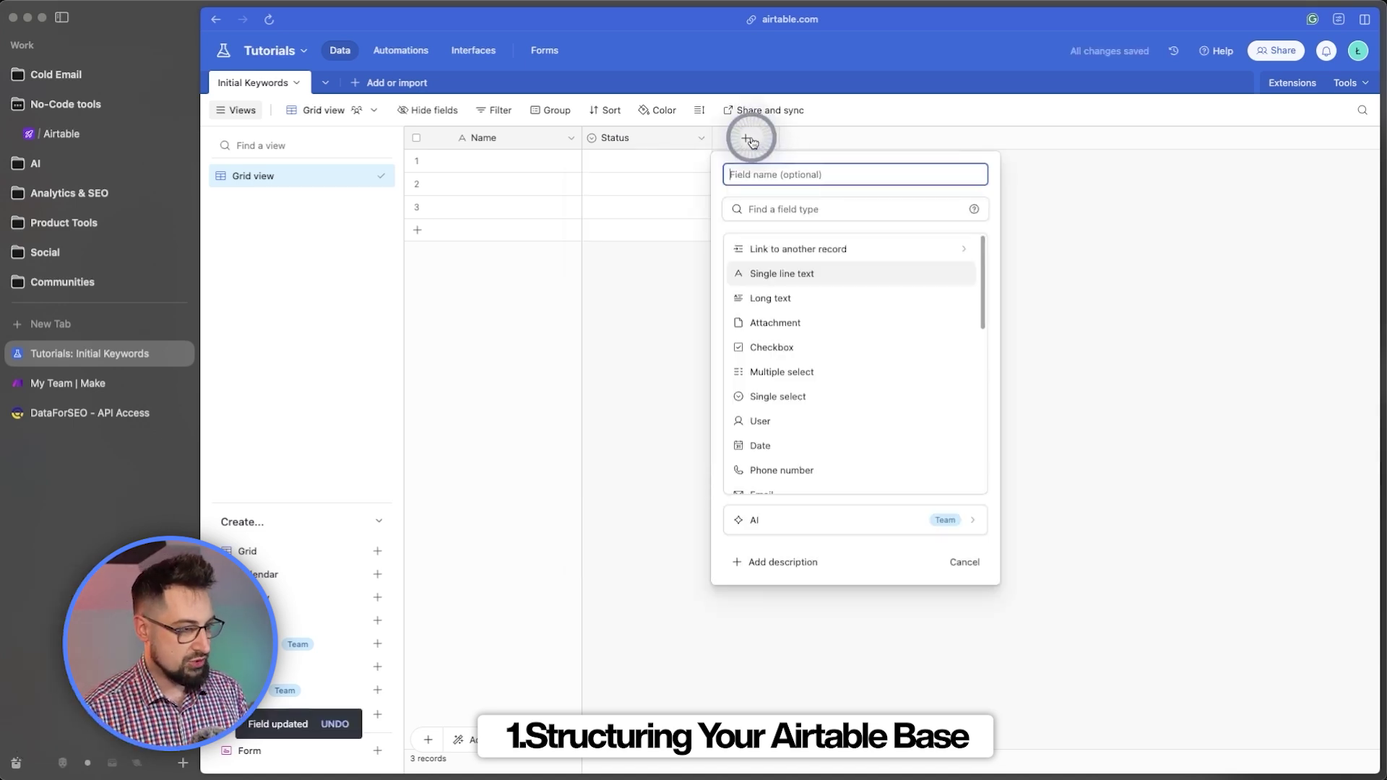
click(770, 274)
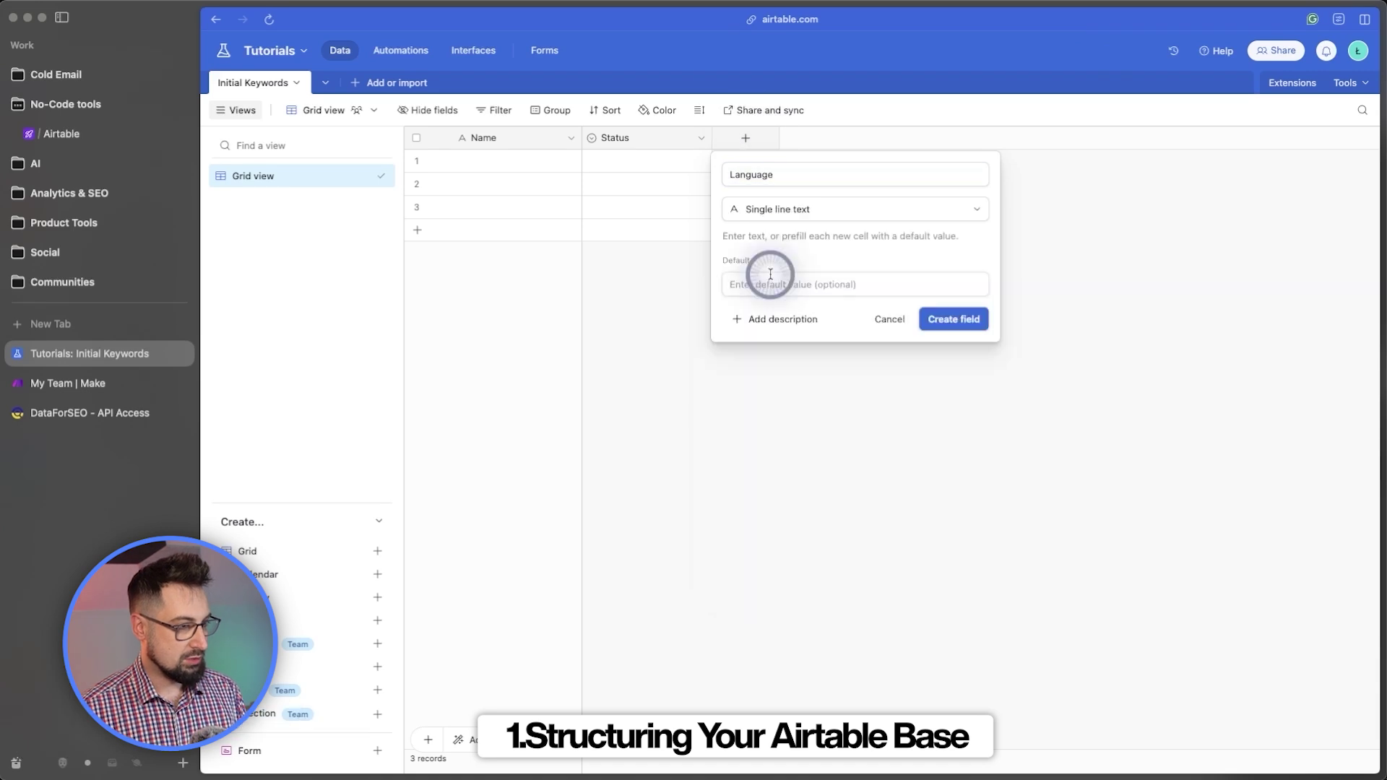
click(953, 318)
click(873, 140)
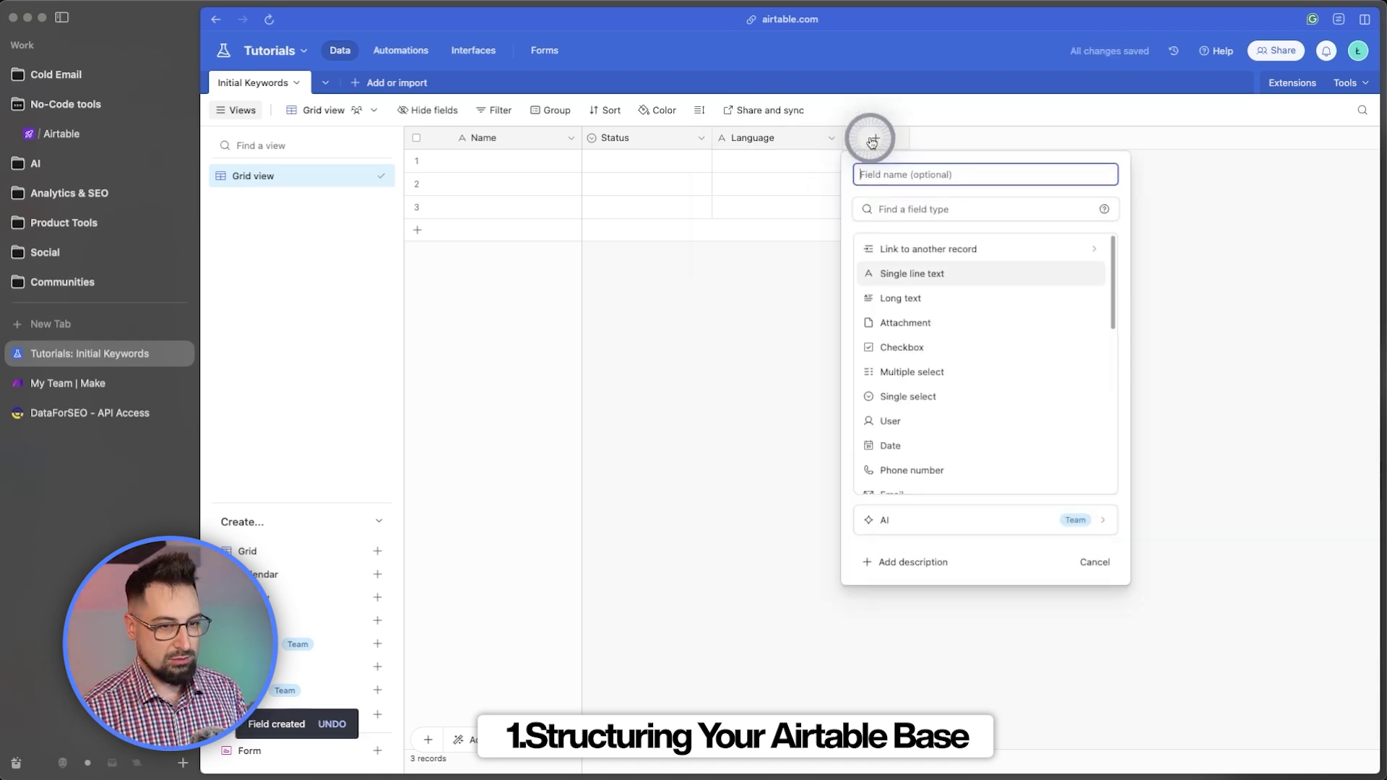
text(Location)
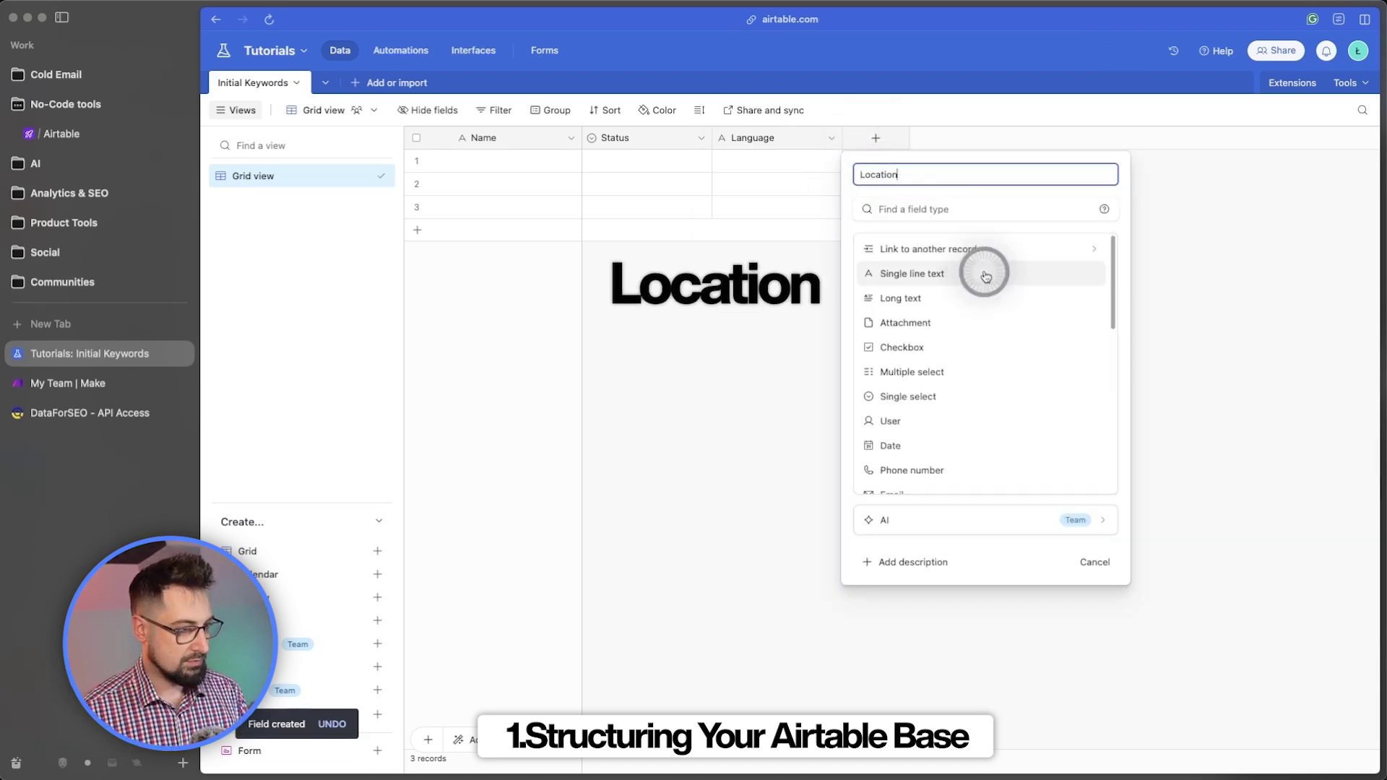
click(1000, 275)
click(1087, 316)
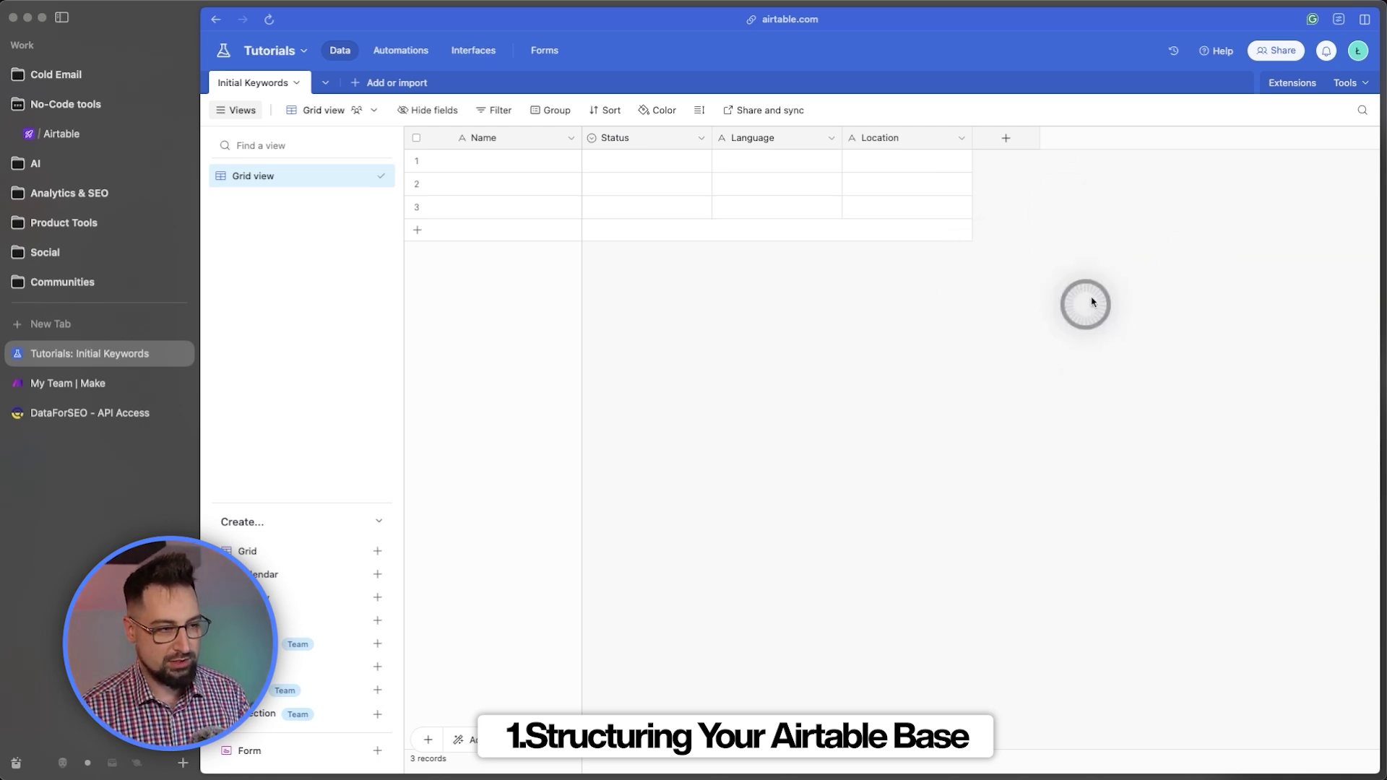
Add a Number field named "Keyword Difficulty" after the Location field
click(1010, 139)
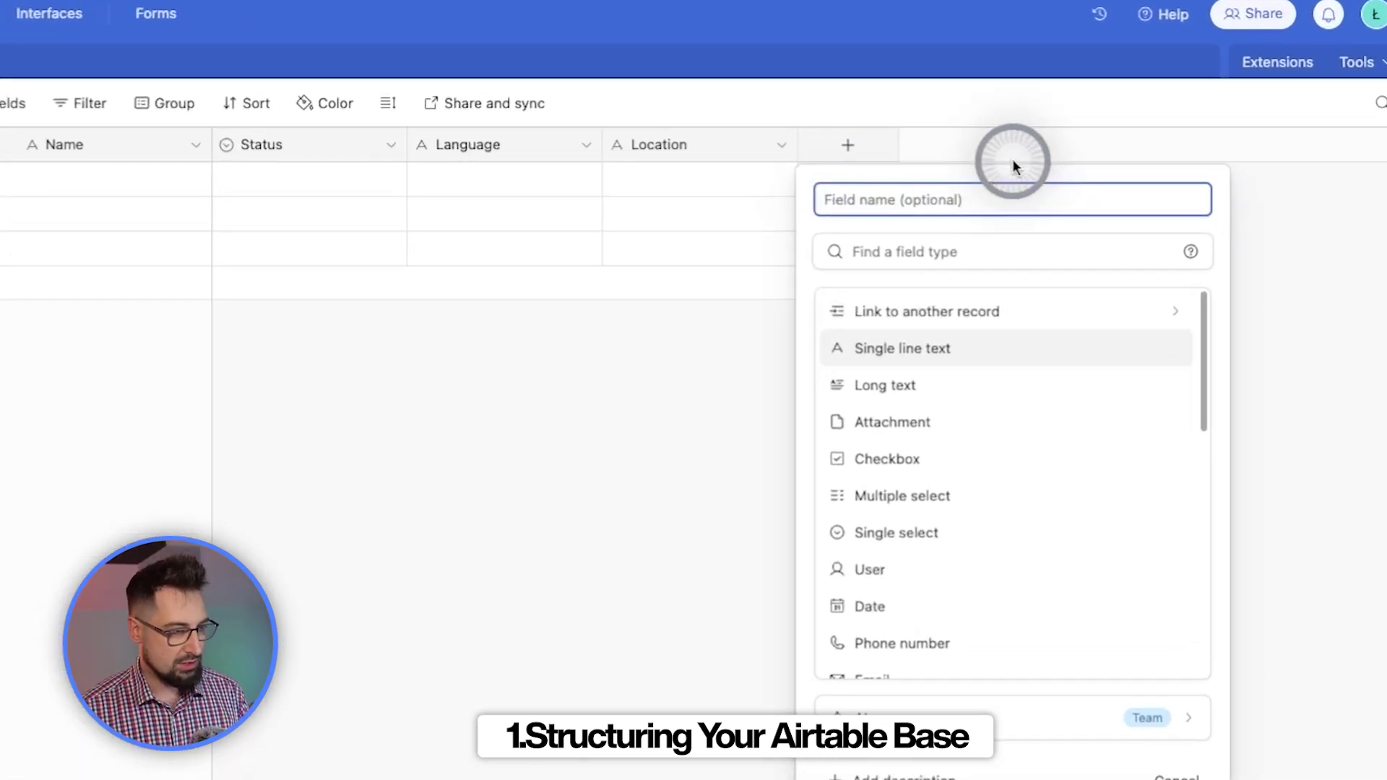
text(Keyword Difficulty)
click(944, 248)
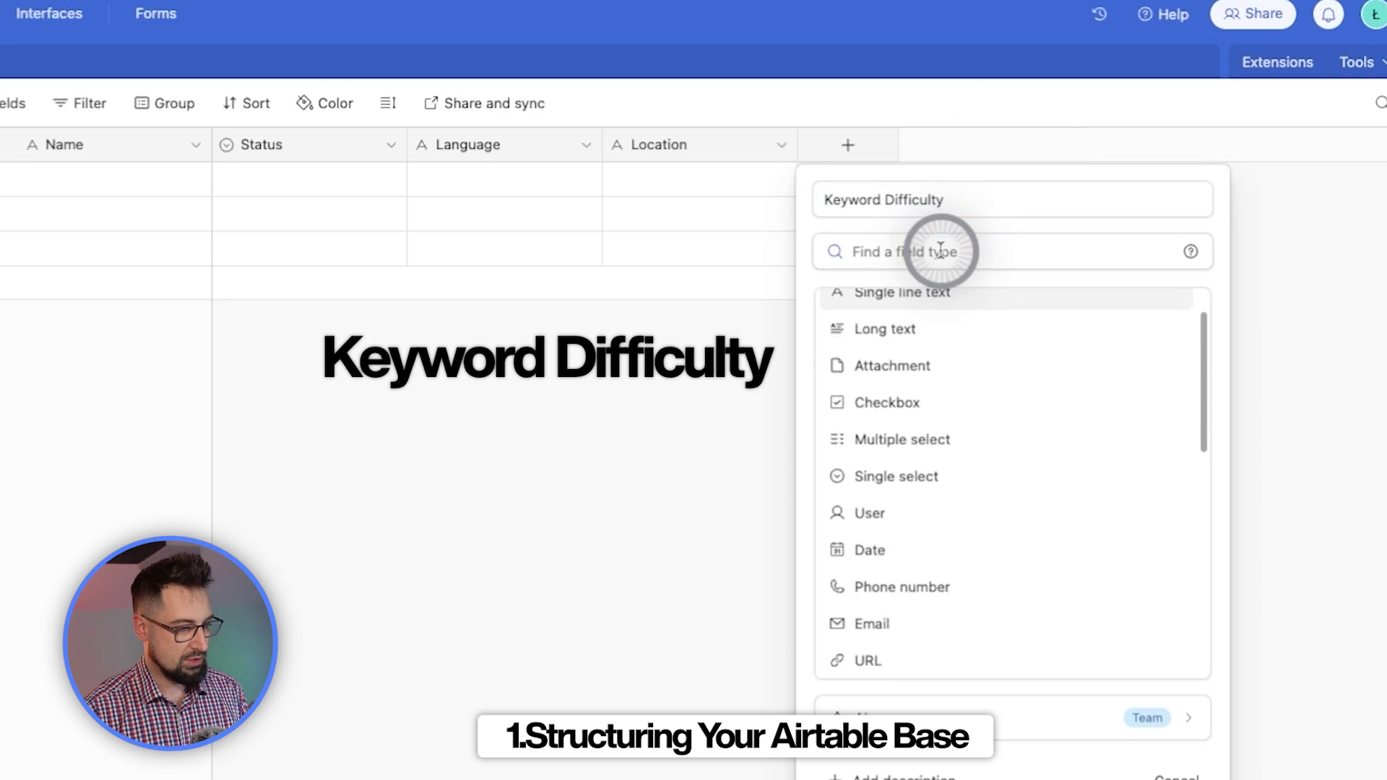
text(Numbe)
click(970, 312)
key(Return)
Add a Number field named "Search Volume" after Keyword Difficulty
click(1049, 148)
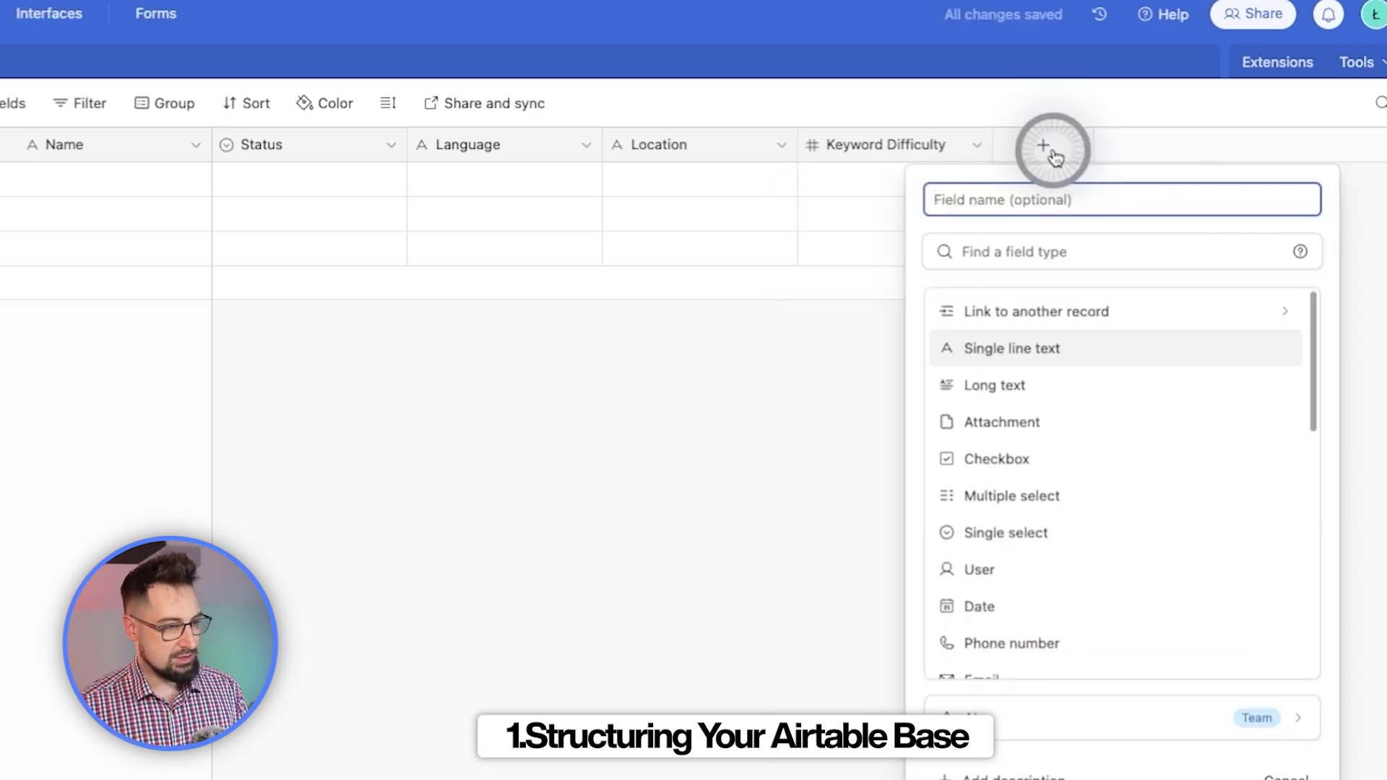
text(Search Volume)
click(1039, 248)
click(1037, 310)
key(Return)
Add a Currency field named "CPC" after Search Volume
click(1242, 148)
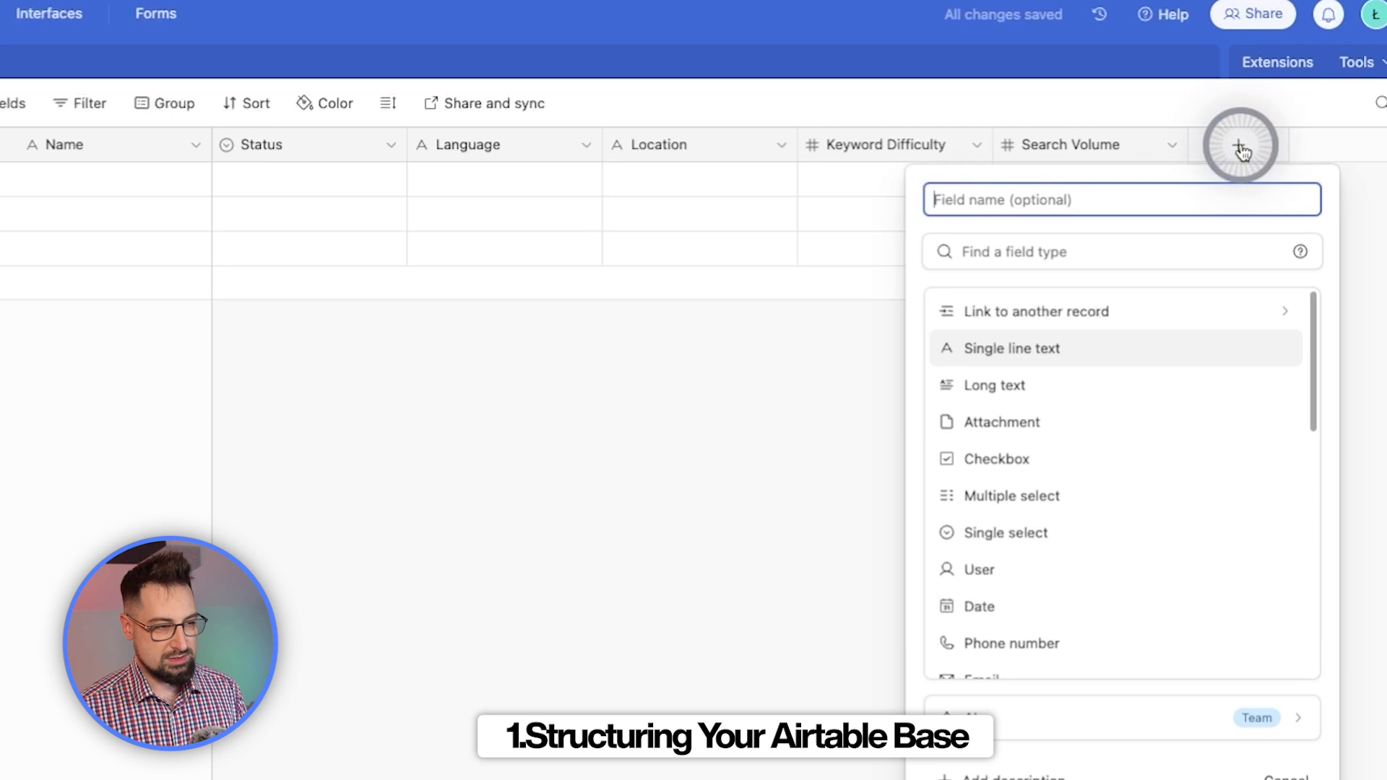
text(CPC)
click(1084, 251)
text(cu)
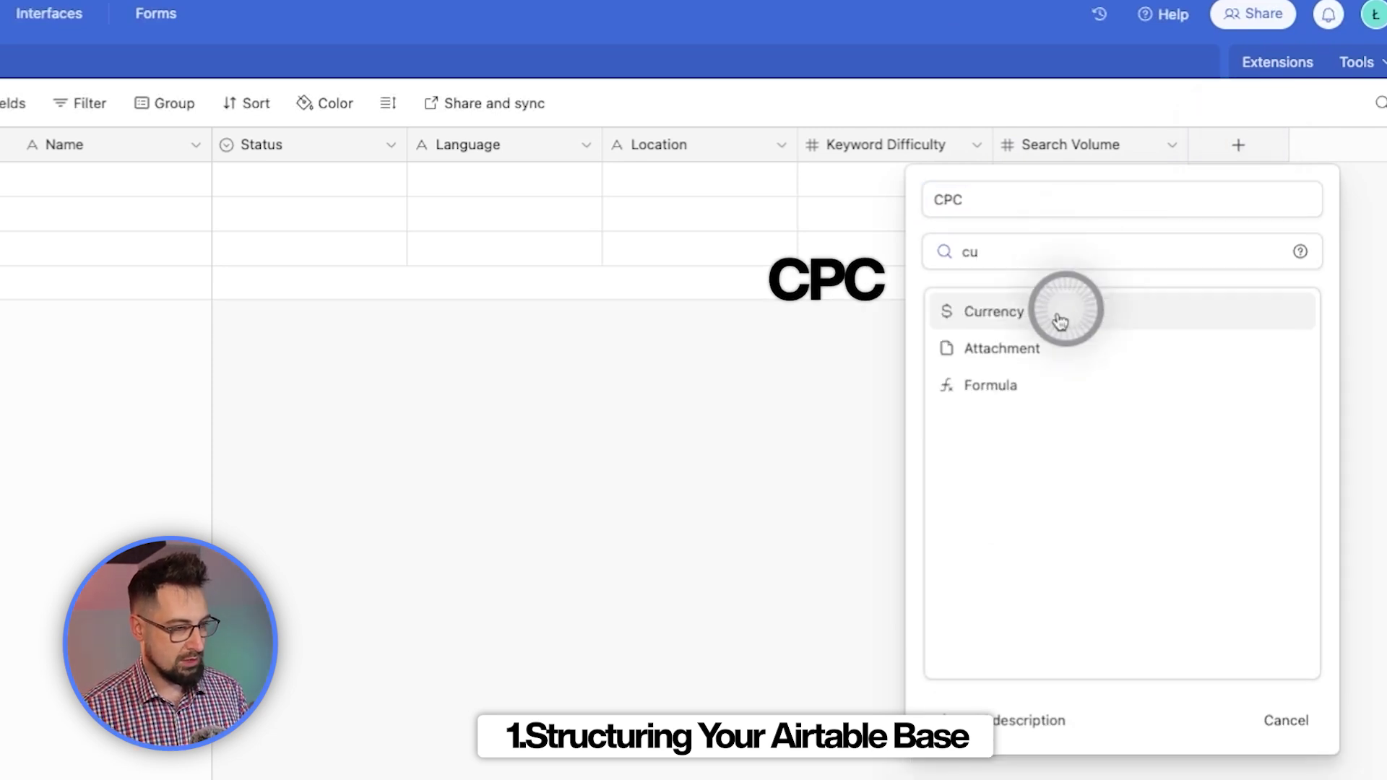
click(1015, 311)
click(938, 188)
key(Return)
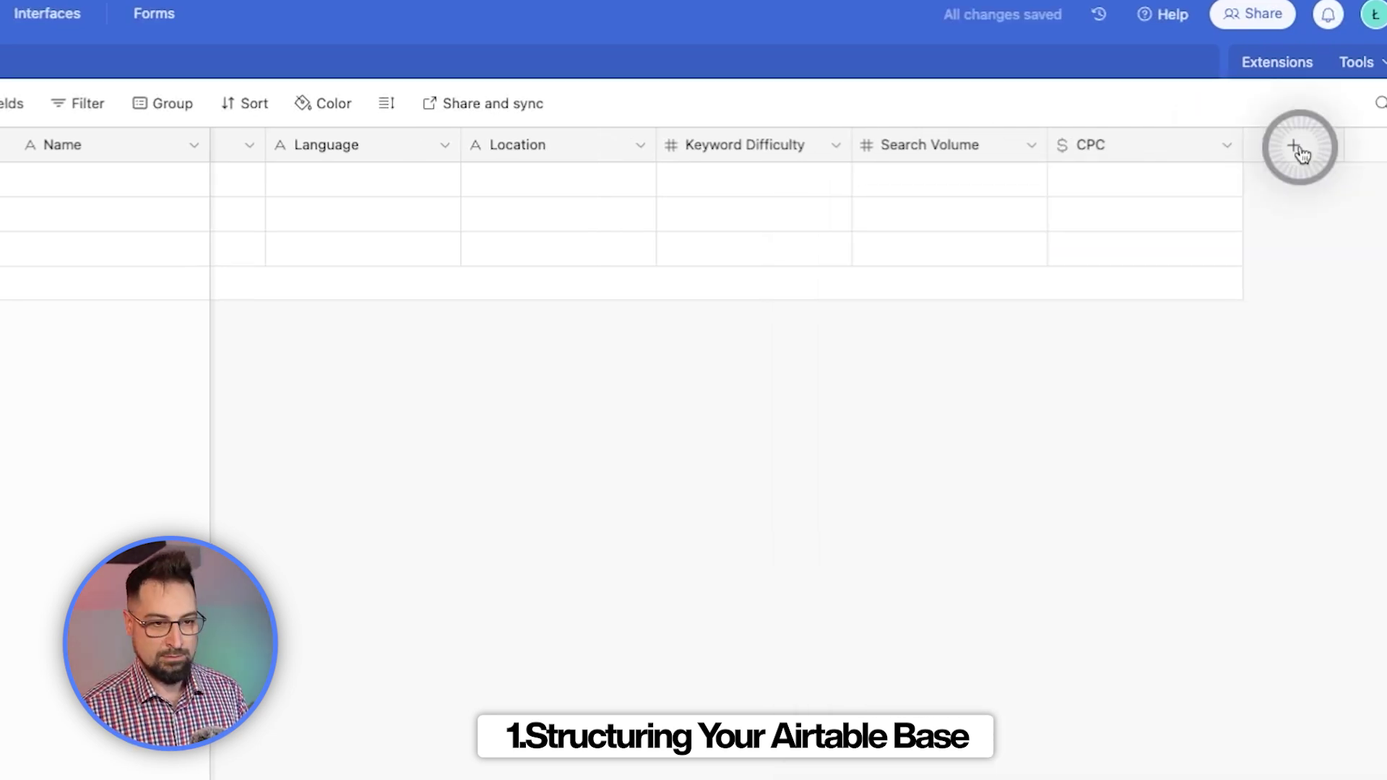
Add a single line text field named "Competiton" after the CPC field
click(1300, 149)
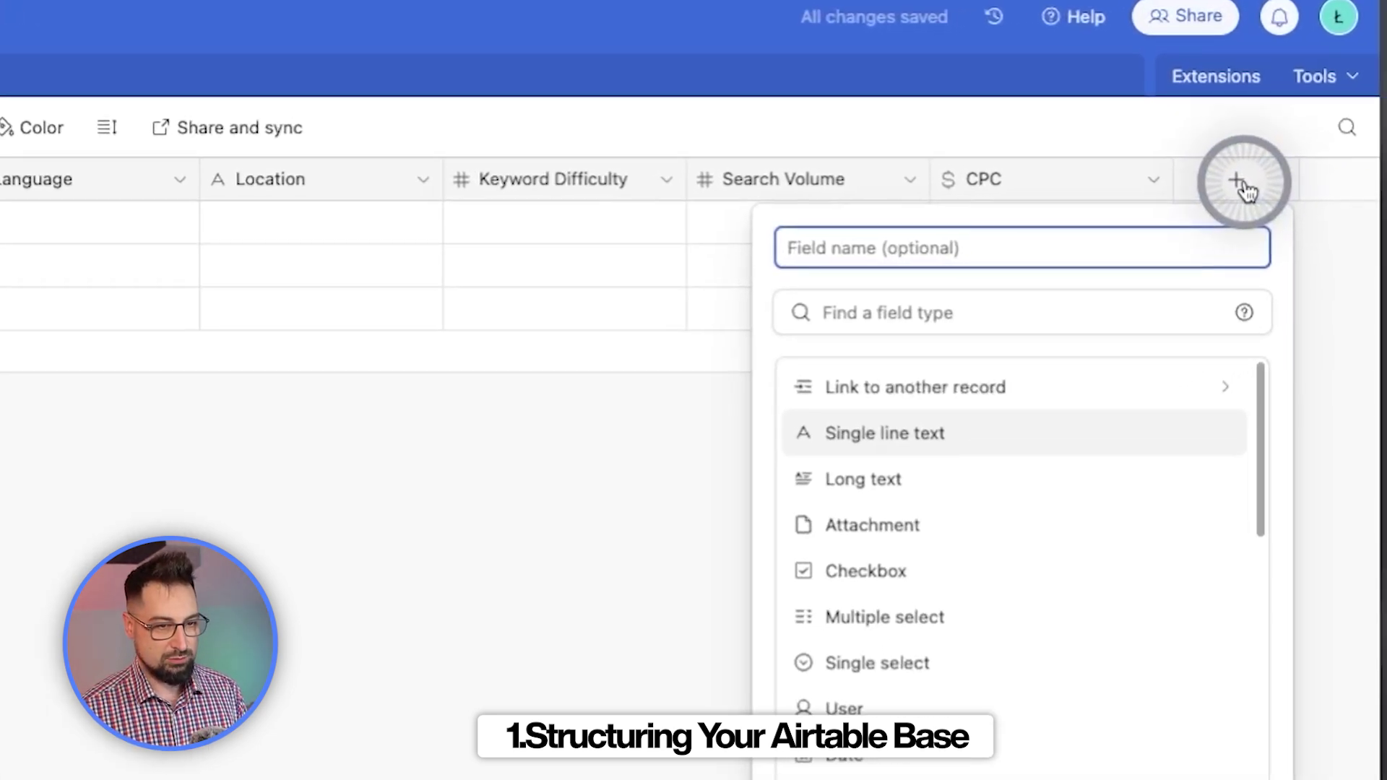
click(932, 233)
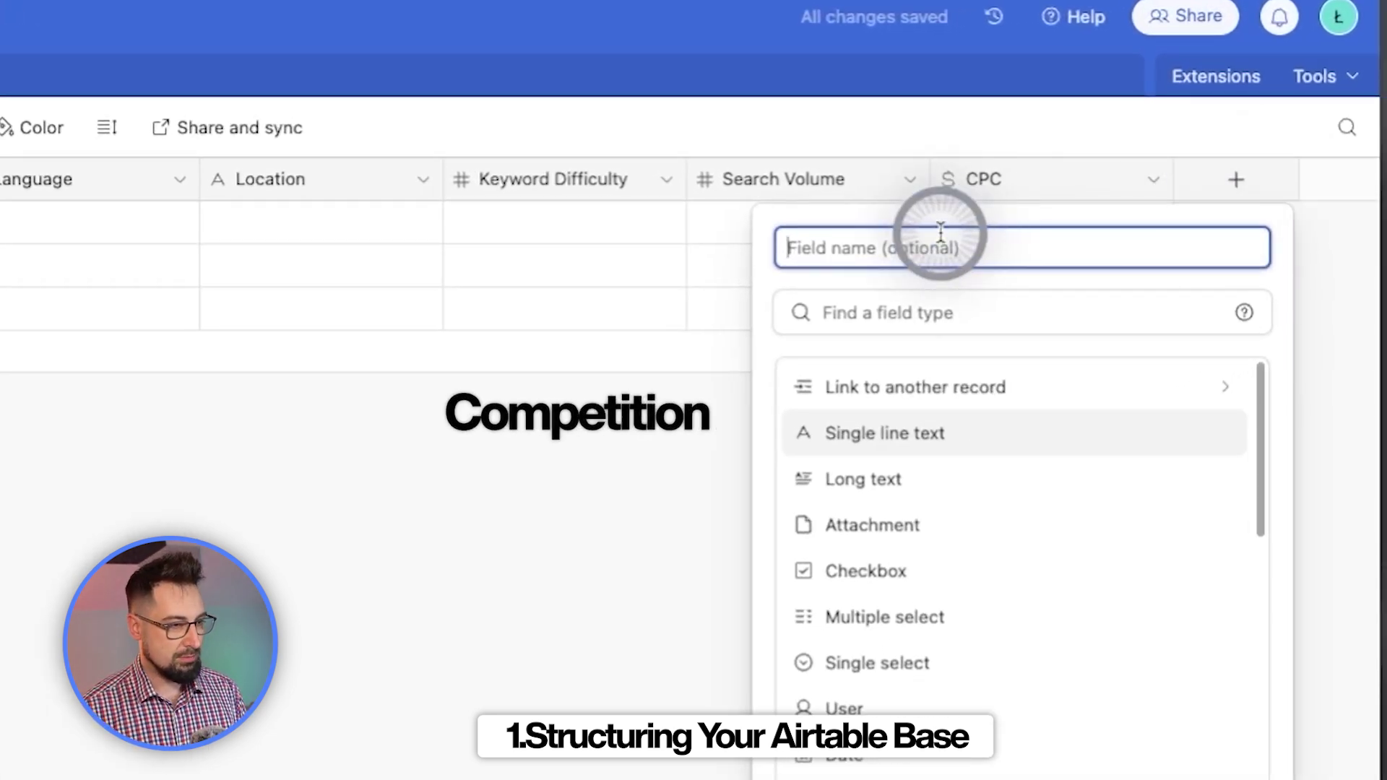
text(C)
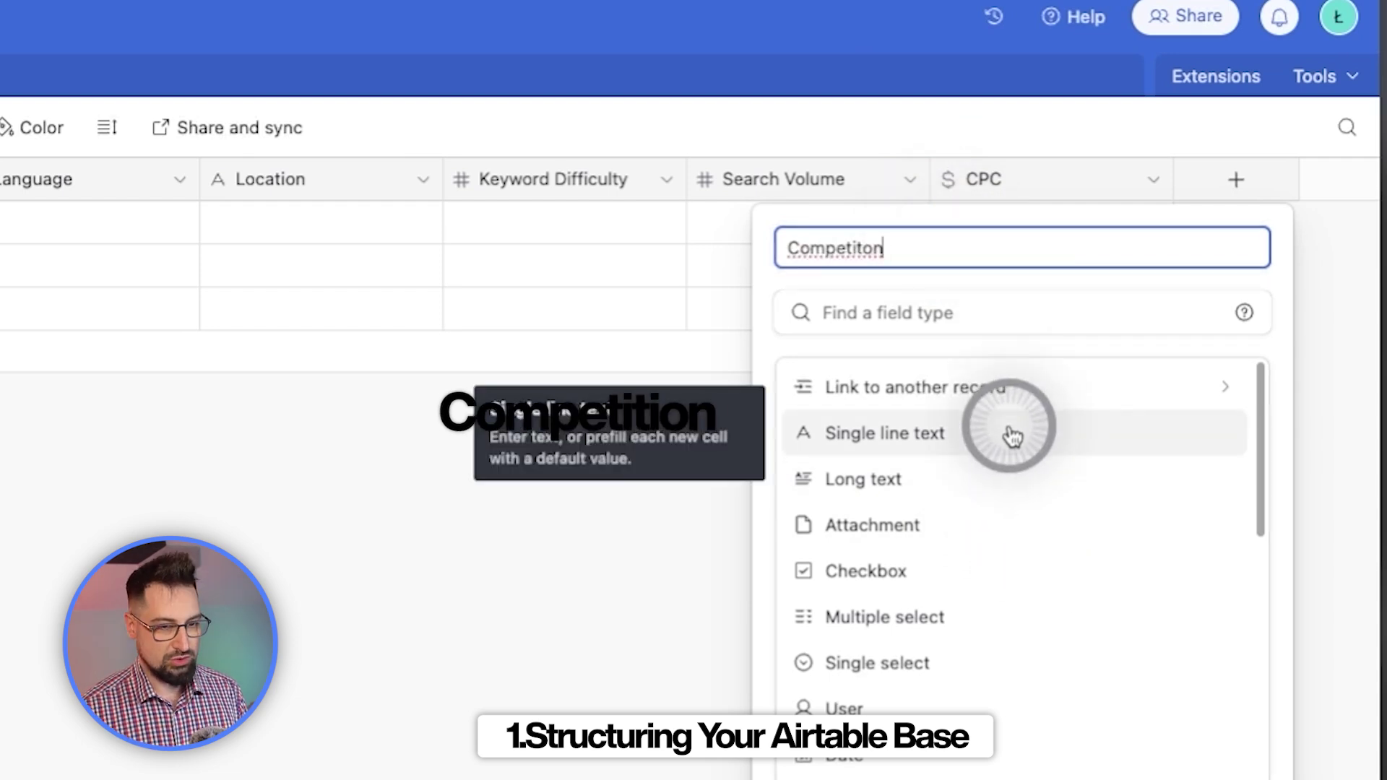
text(ompetiton)
click(1012, 434)
click(1207, 517)
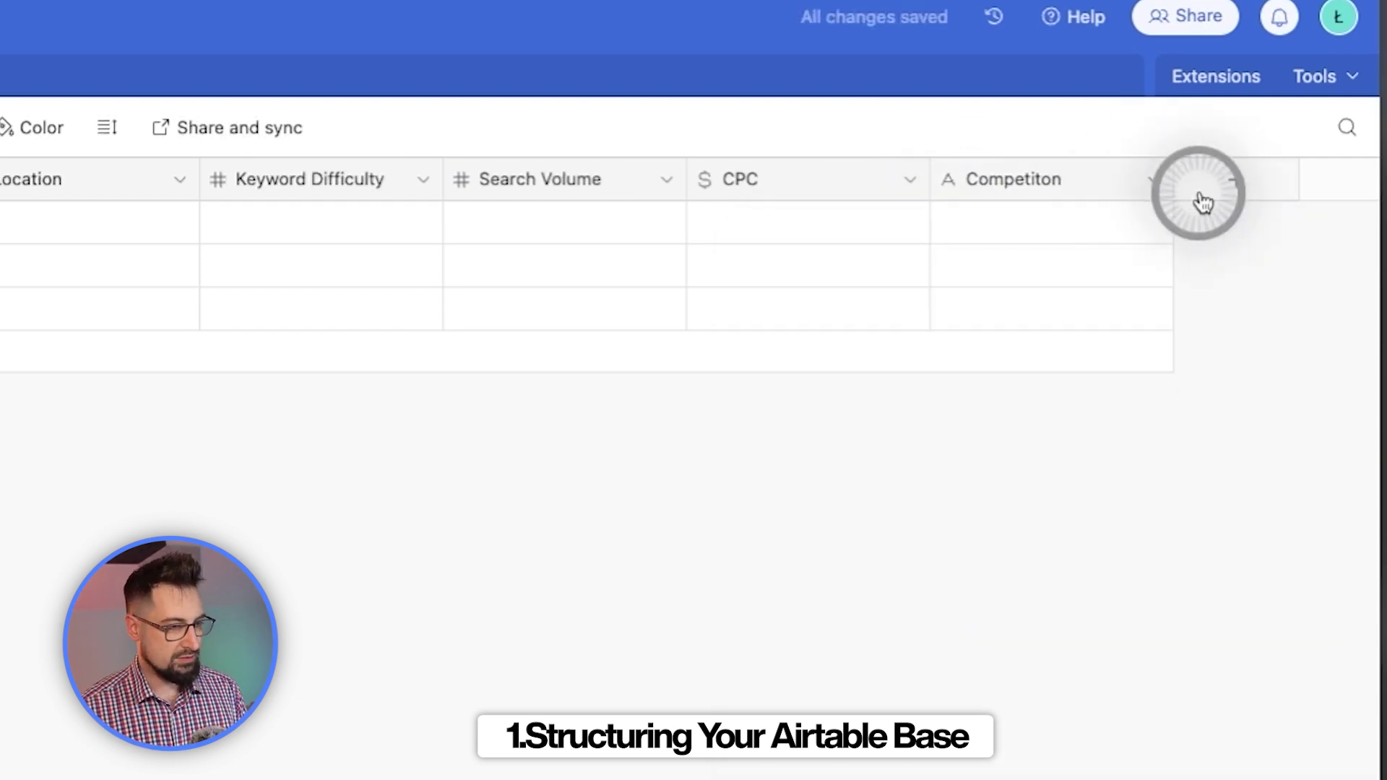
Create a Button field named "Generate" with the Open URL action and an empty-string URL formula, ""
click(1221, 189)
click(1079, 257)
text(Generate)
click(987, 296)
text(butt)
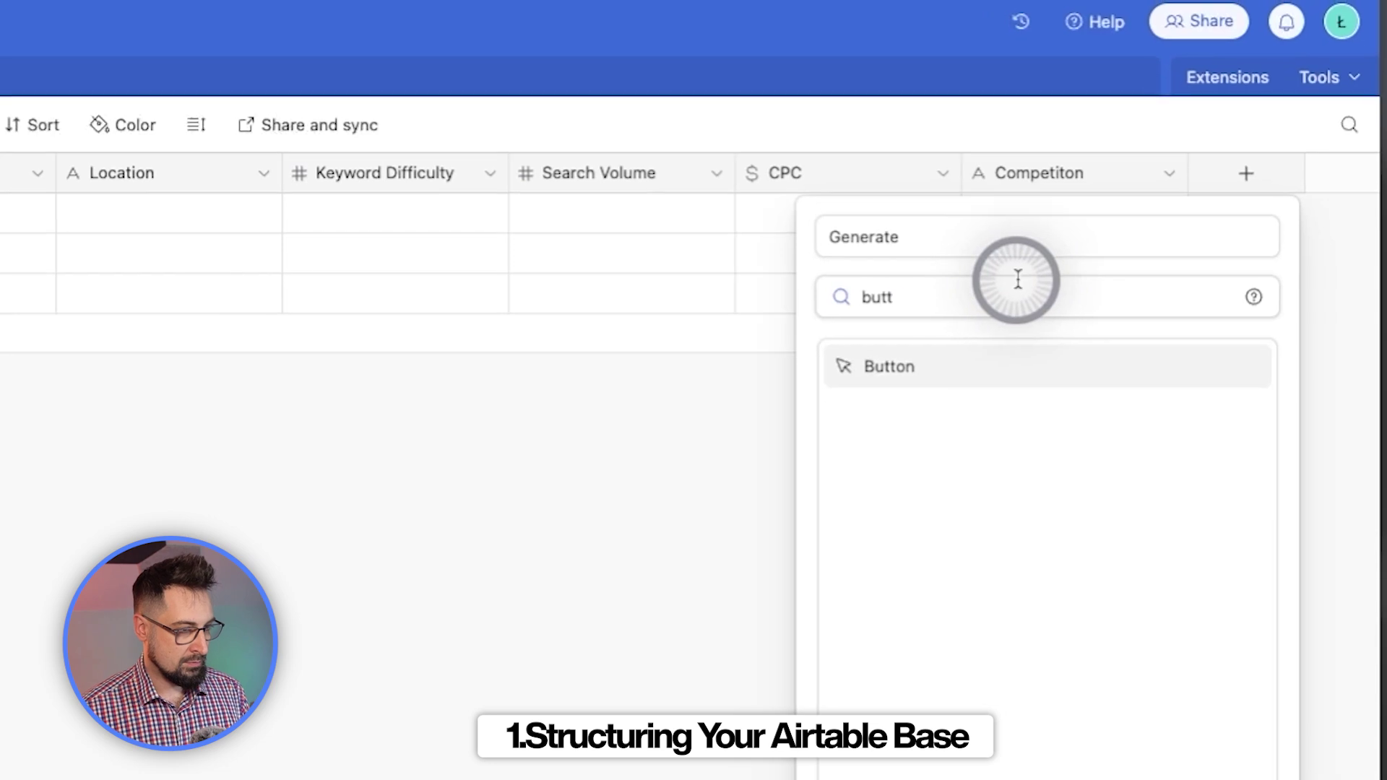
click(909, 391)
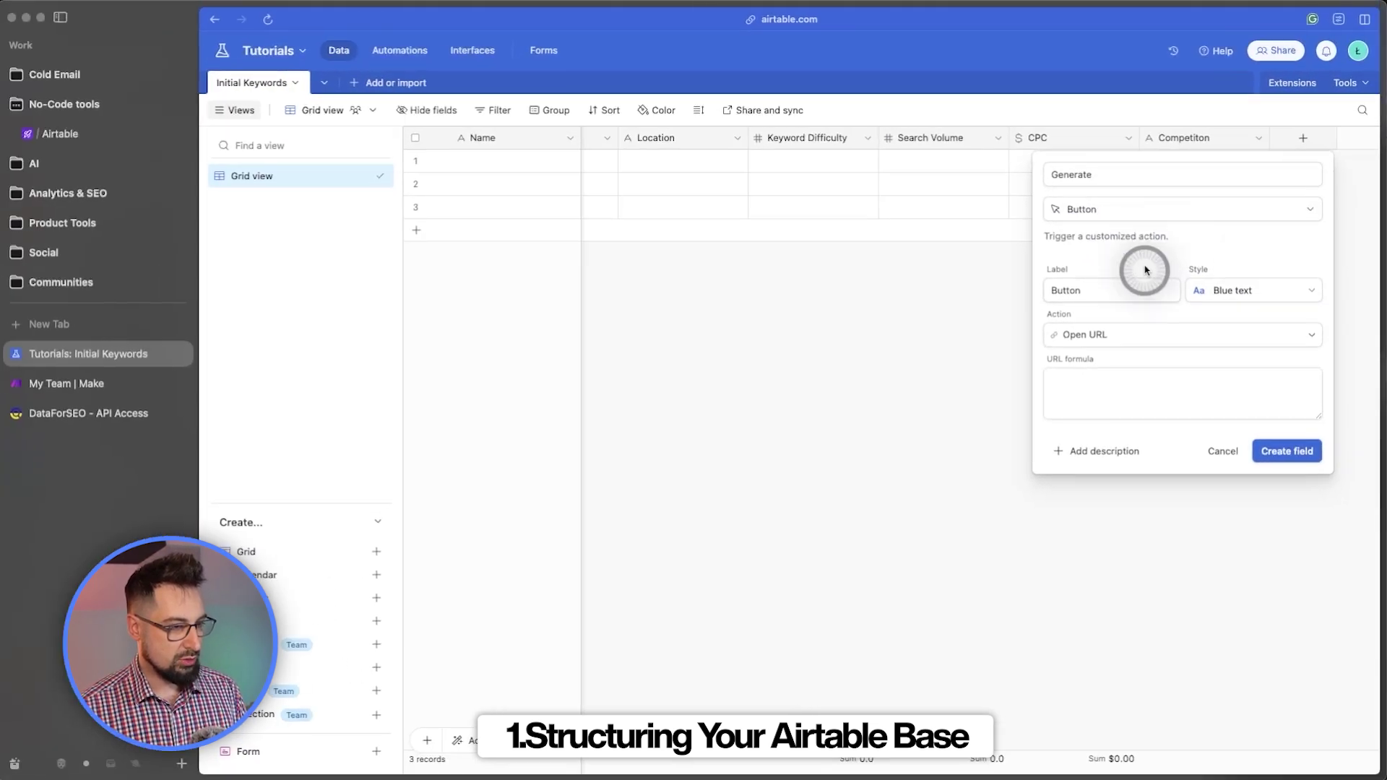
click(1017, 536)
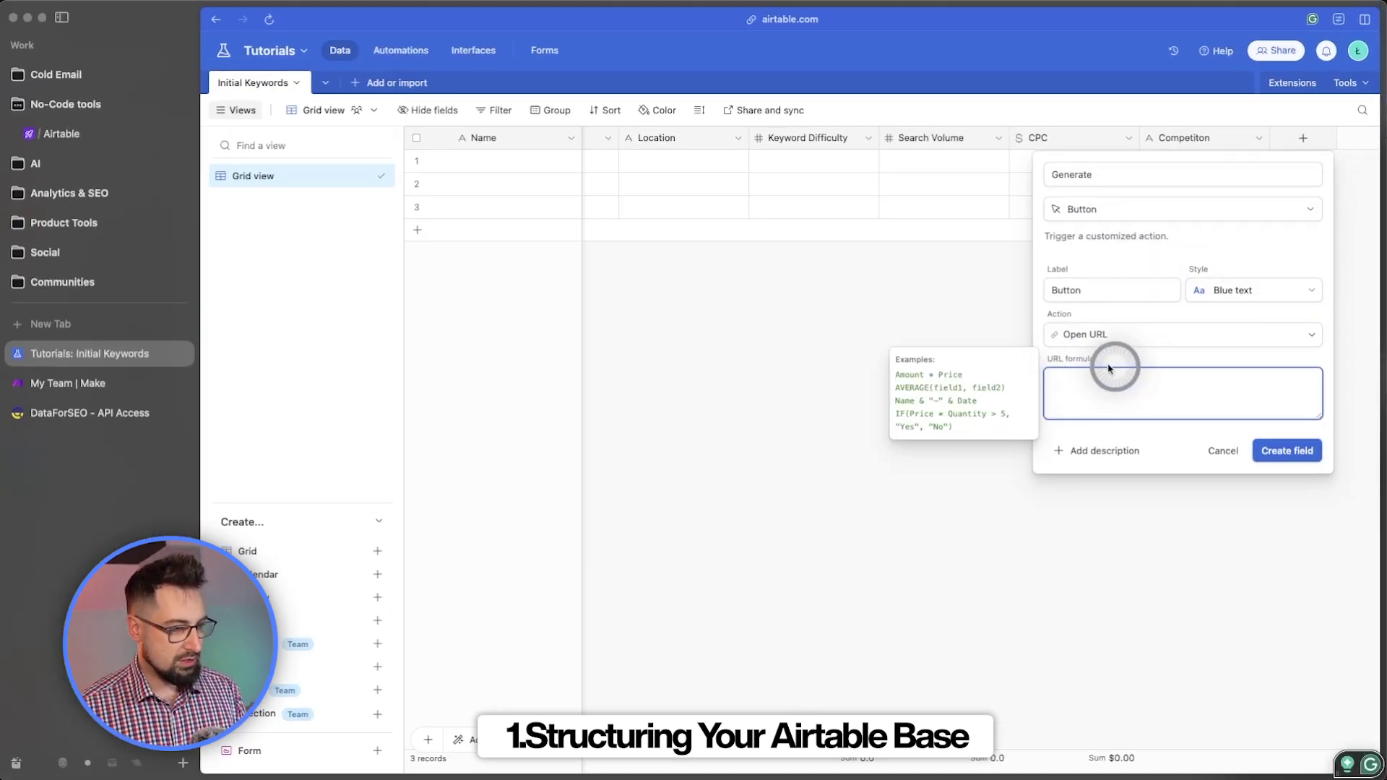
click(1286, 451)
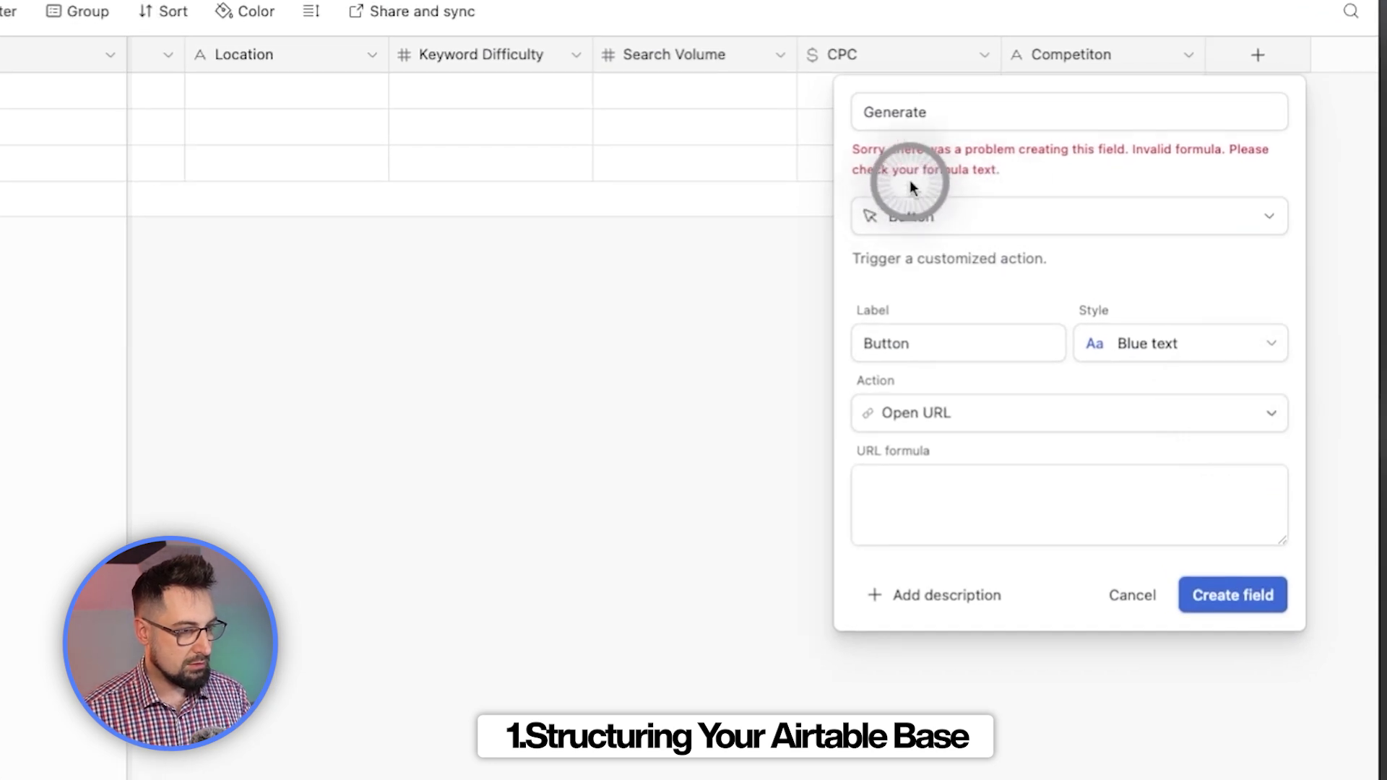
click(1024, 477)
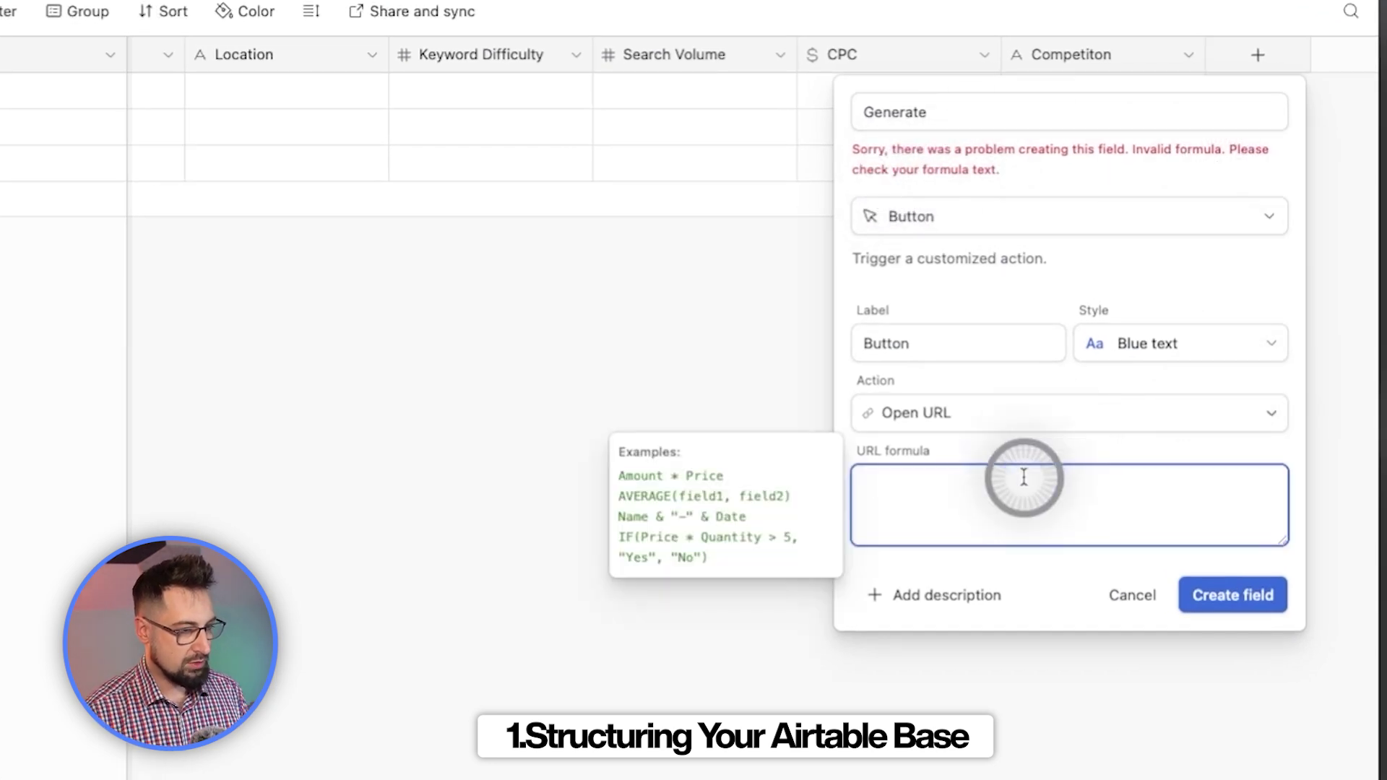
text("")
click(1237, 595)
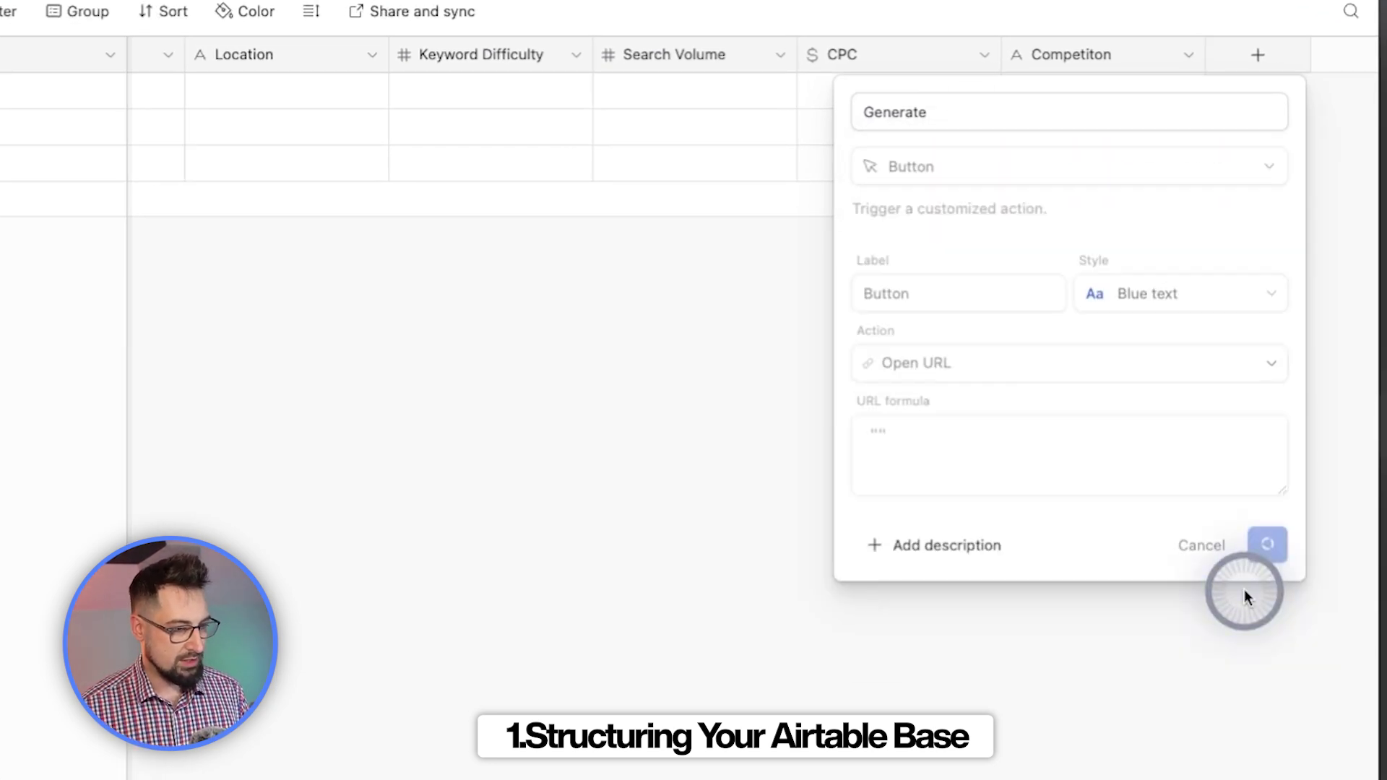
Move the Generate field between Location and Keyword Difficulty, and give its button the label "Generate" and the Solid blue style
drag(1192, 77, 993, 164)
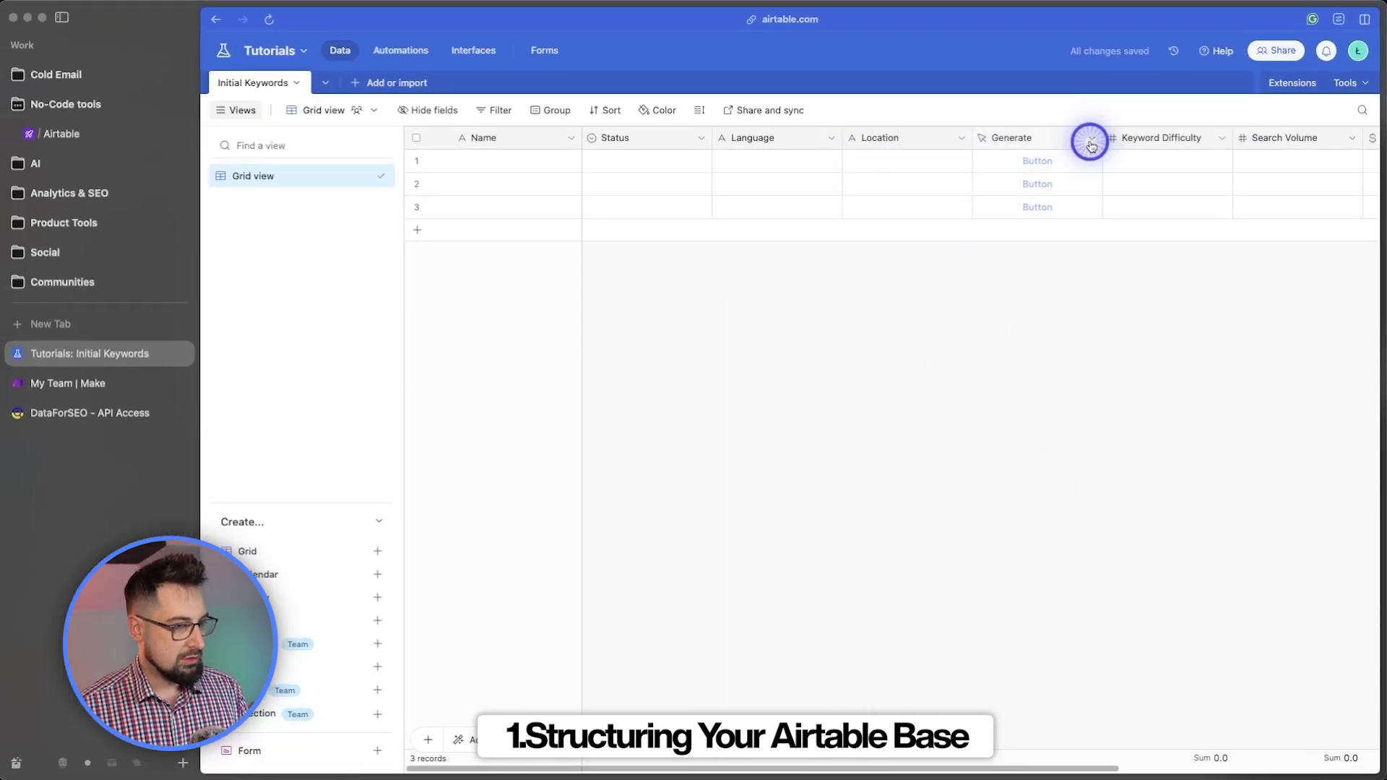
click(1090, 138)
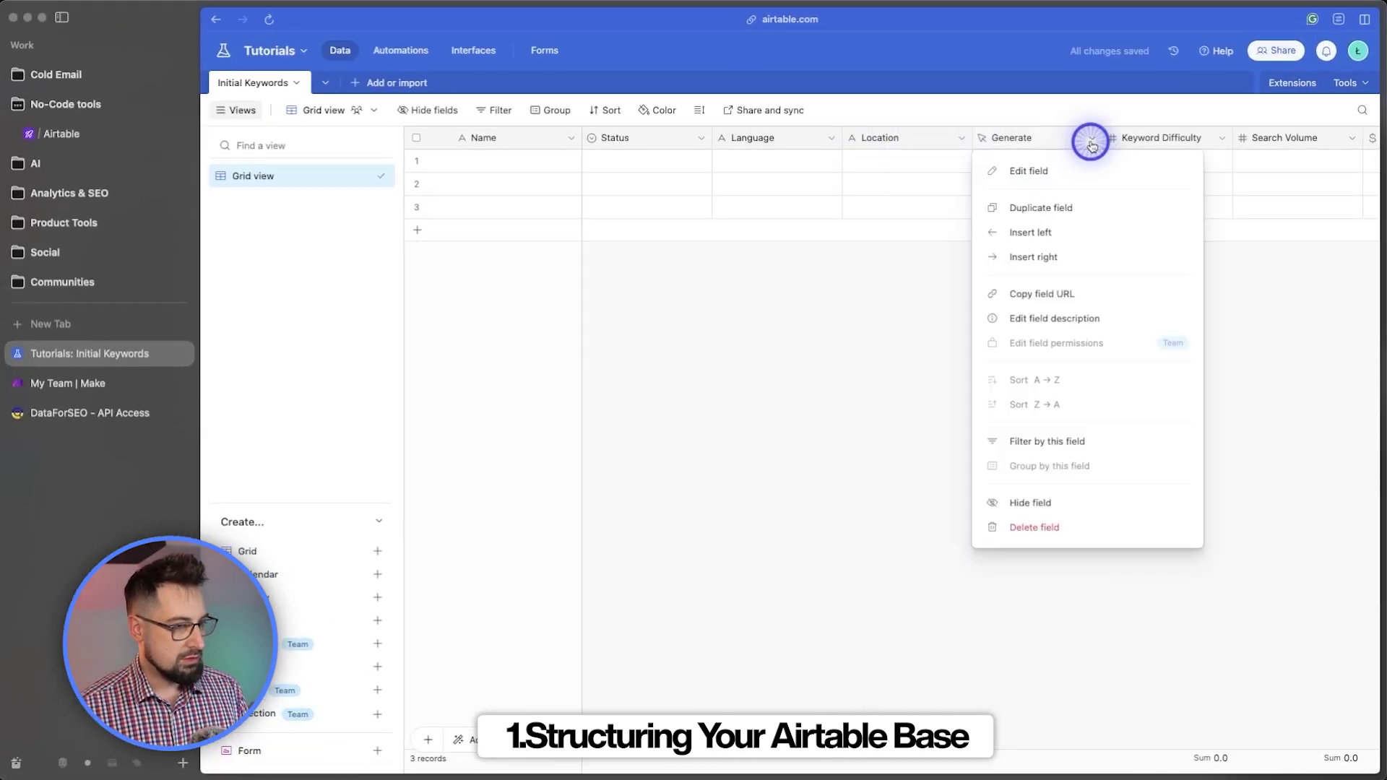
click(1096, 176)
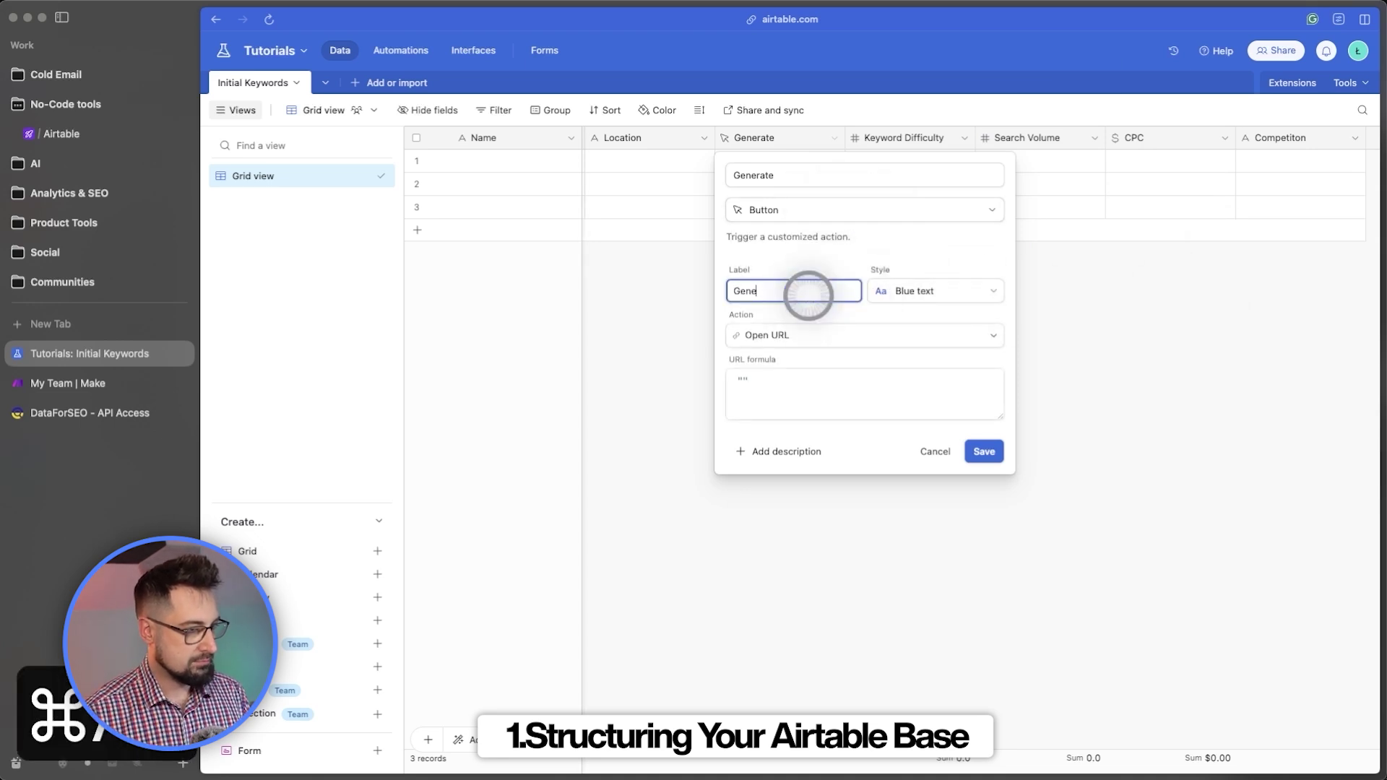
text(rate)
click(945, 291)
click(764, 381)
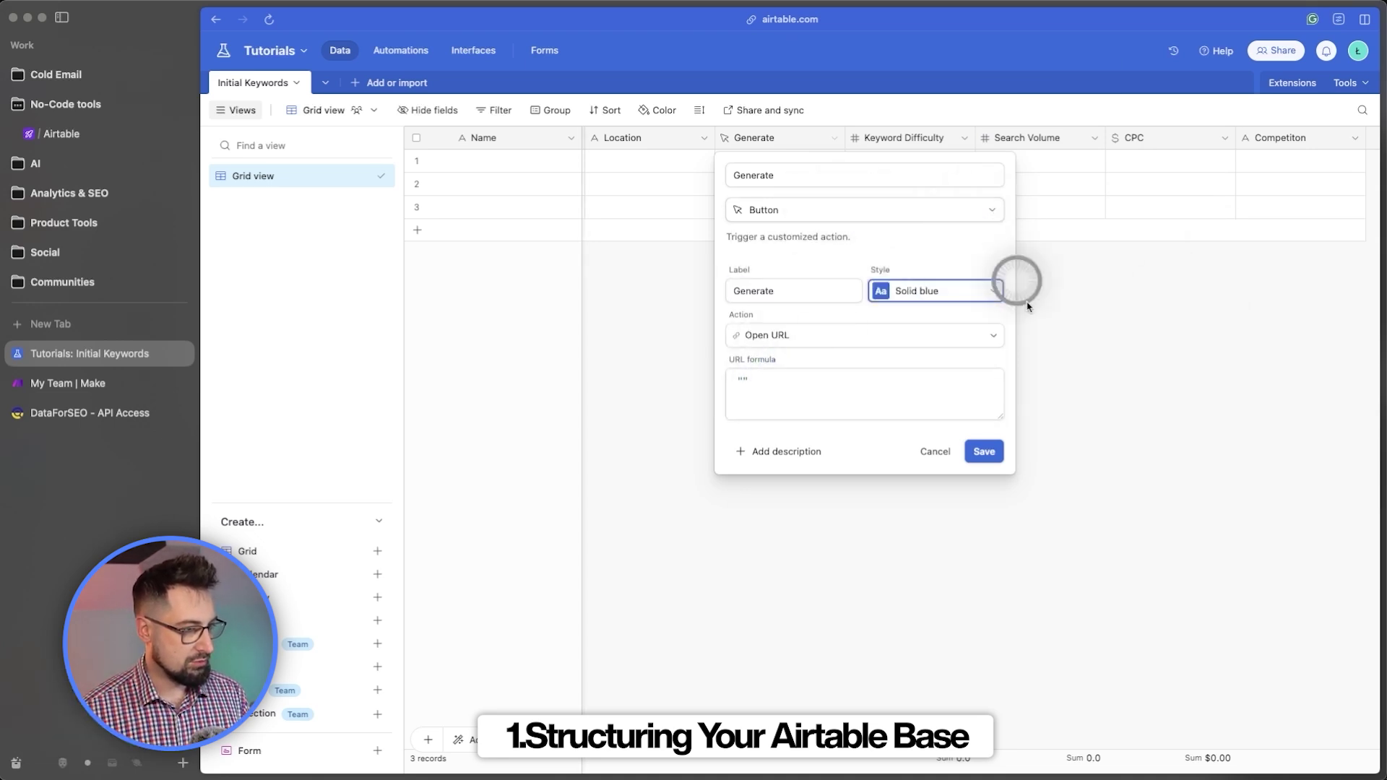
click(984, 451)
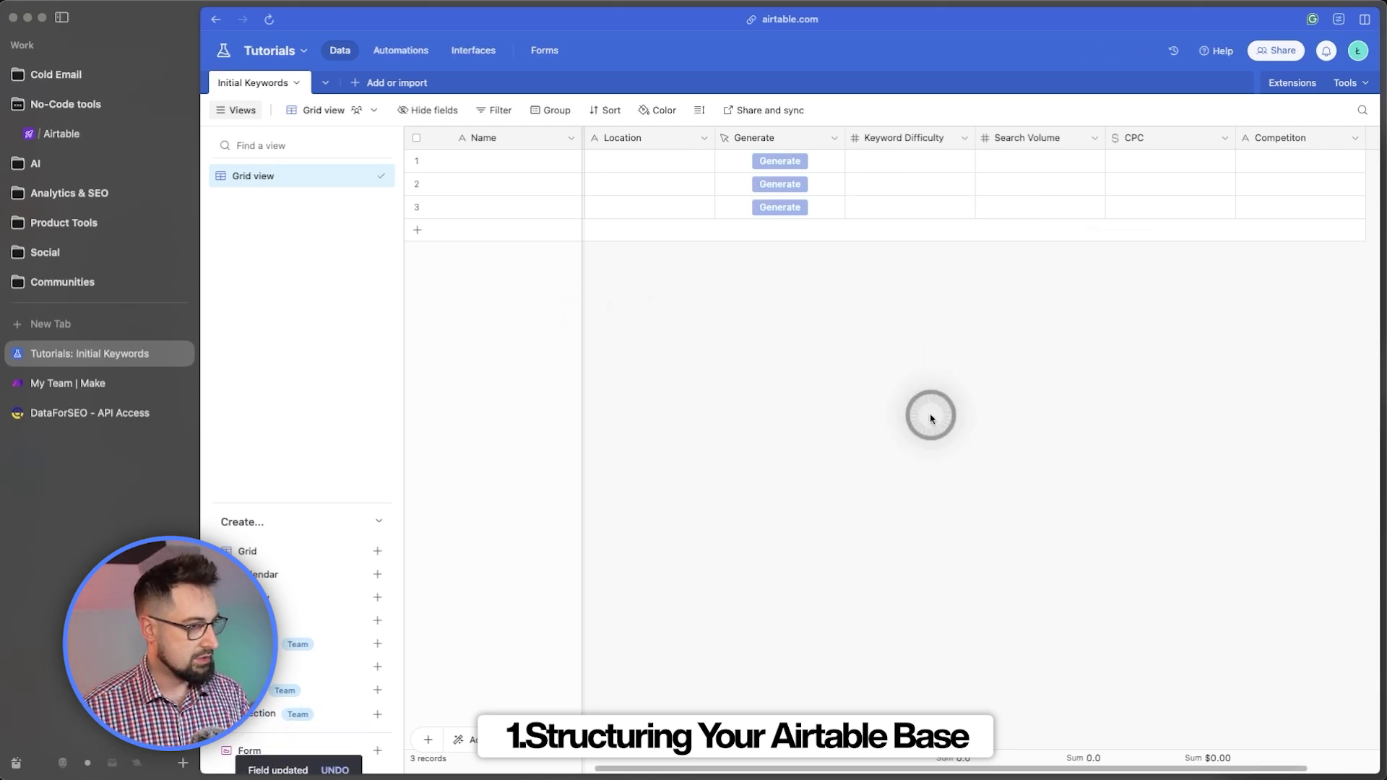
Add a blank table from scratch and name it "Keyword Suggestions"
click(326, 83)
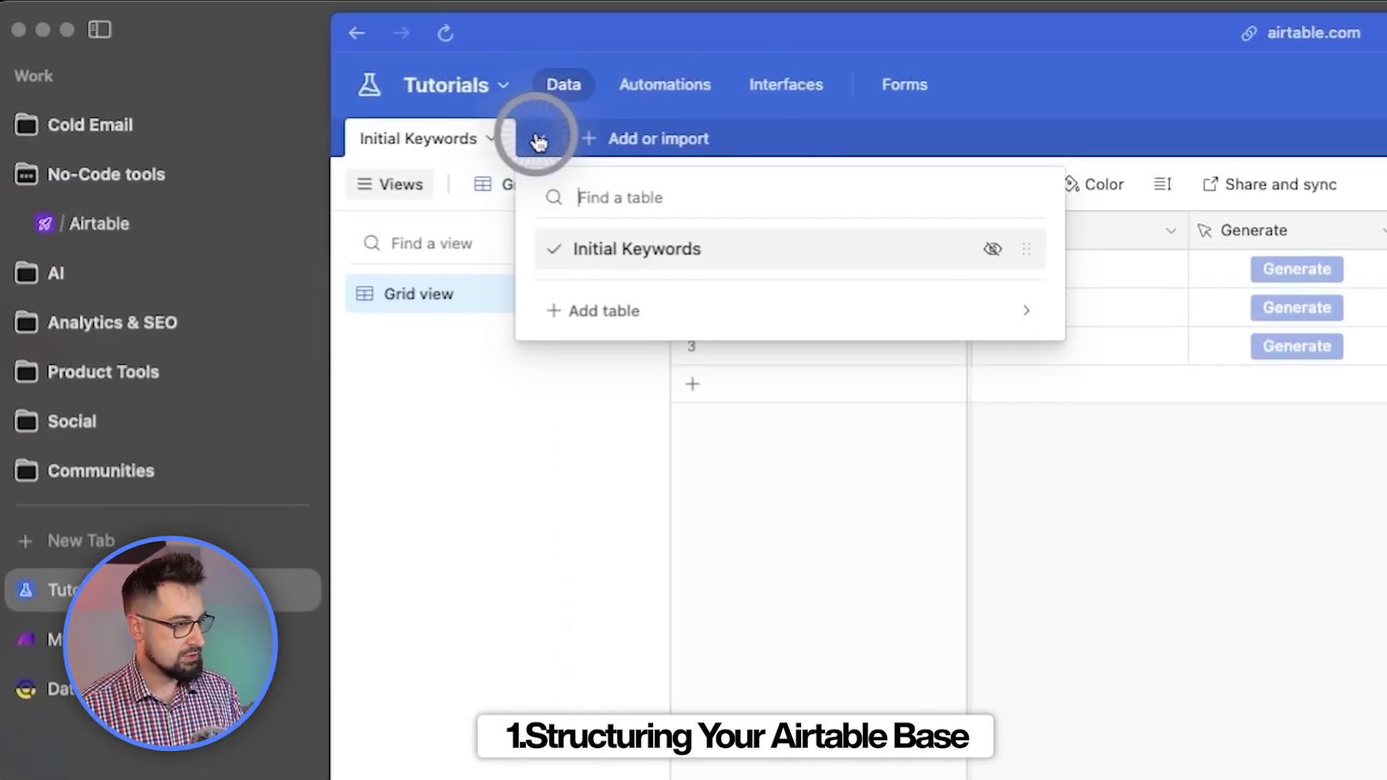
click(662, 141)
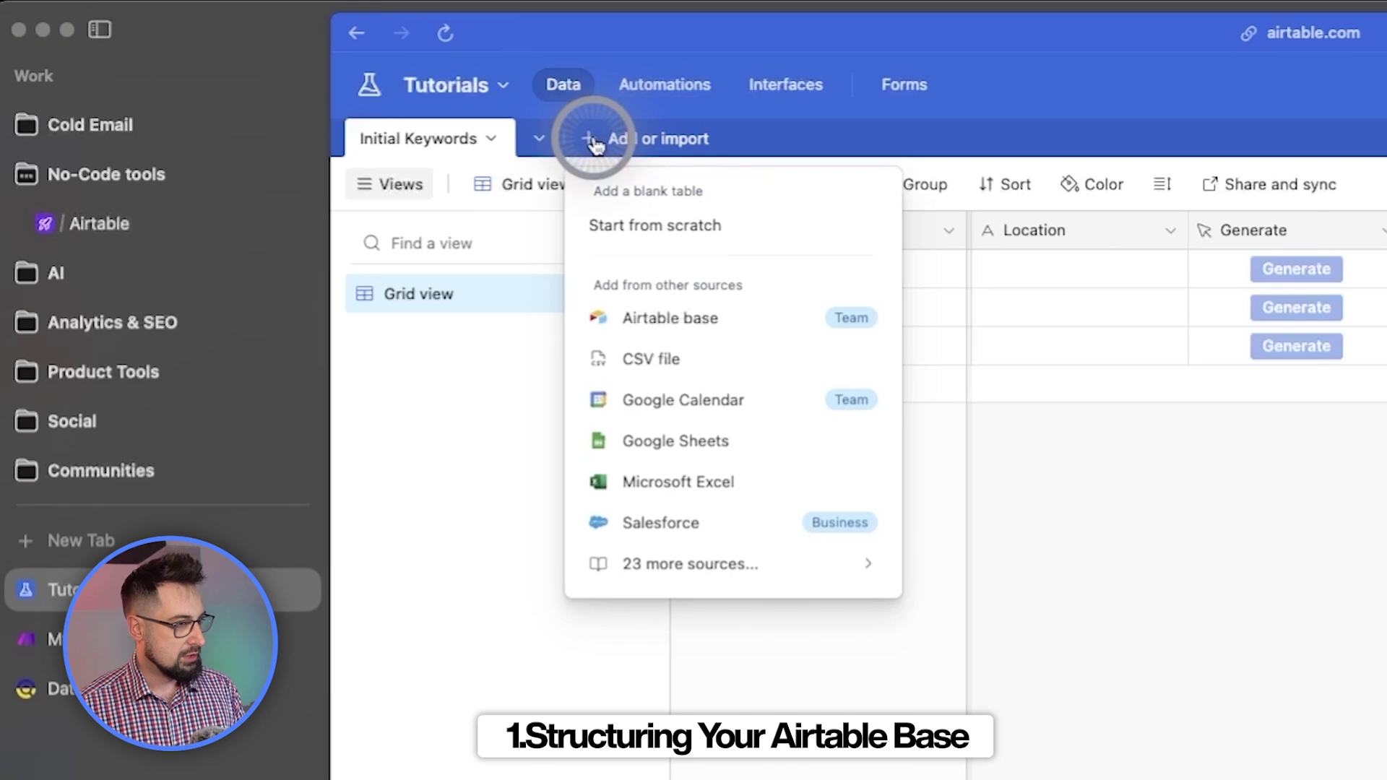
click(666, 228)
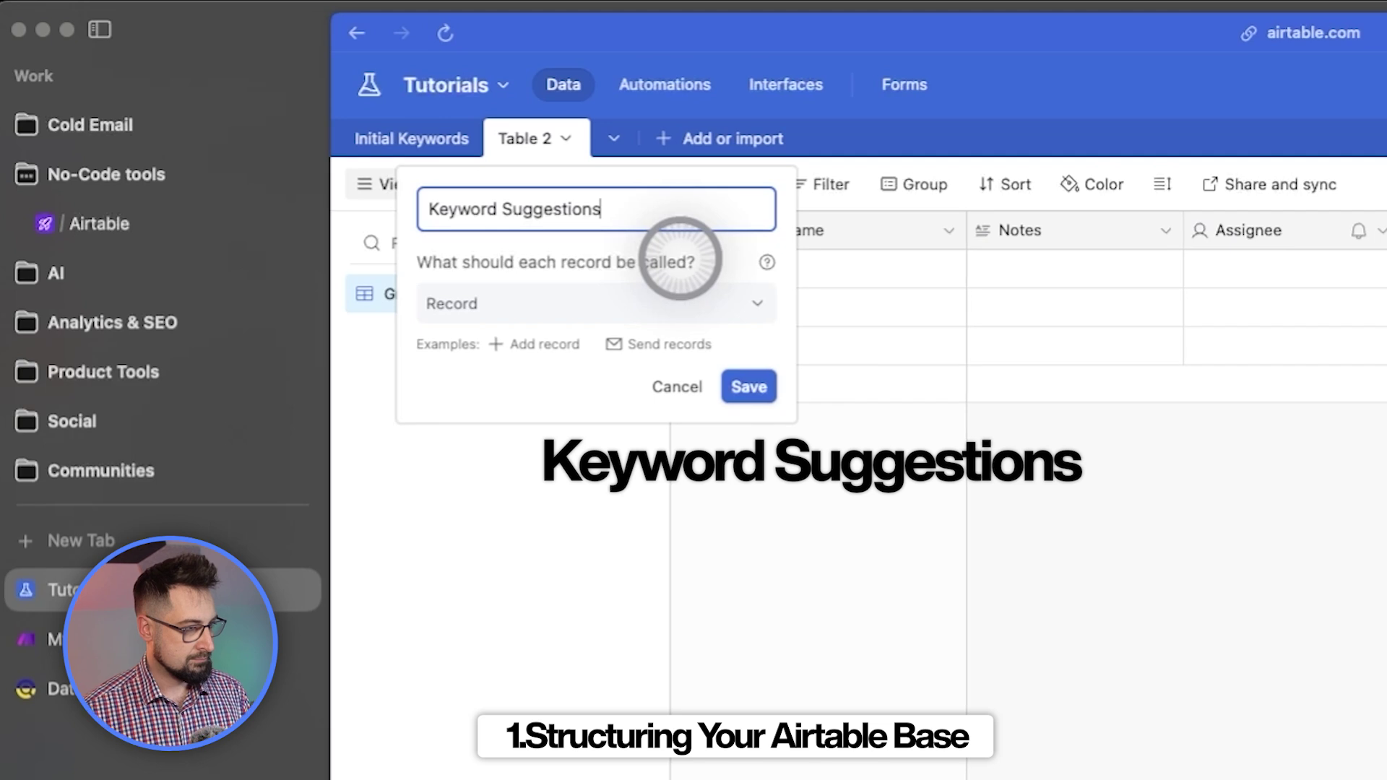
click(749, 386)
Delete the default Notes, Assignee and Status fields together from the Keyword Suggestions table
click(1130, 247)
shift+click(908, 144)
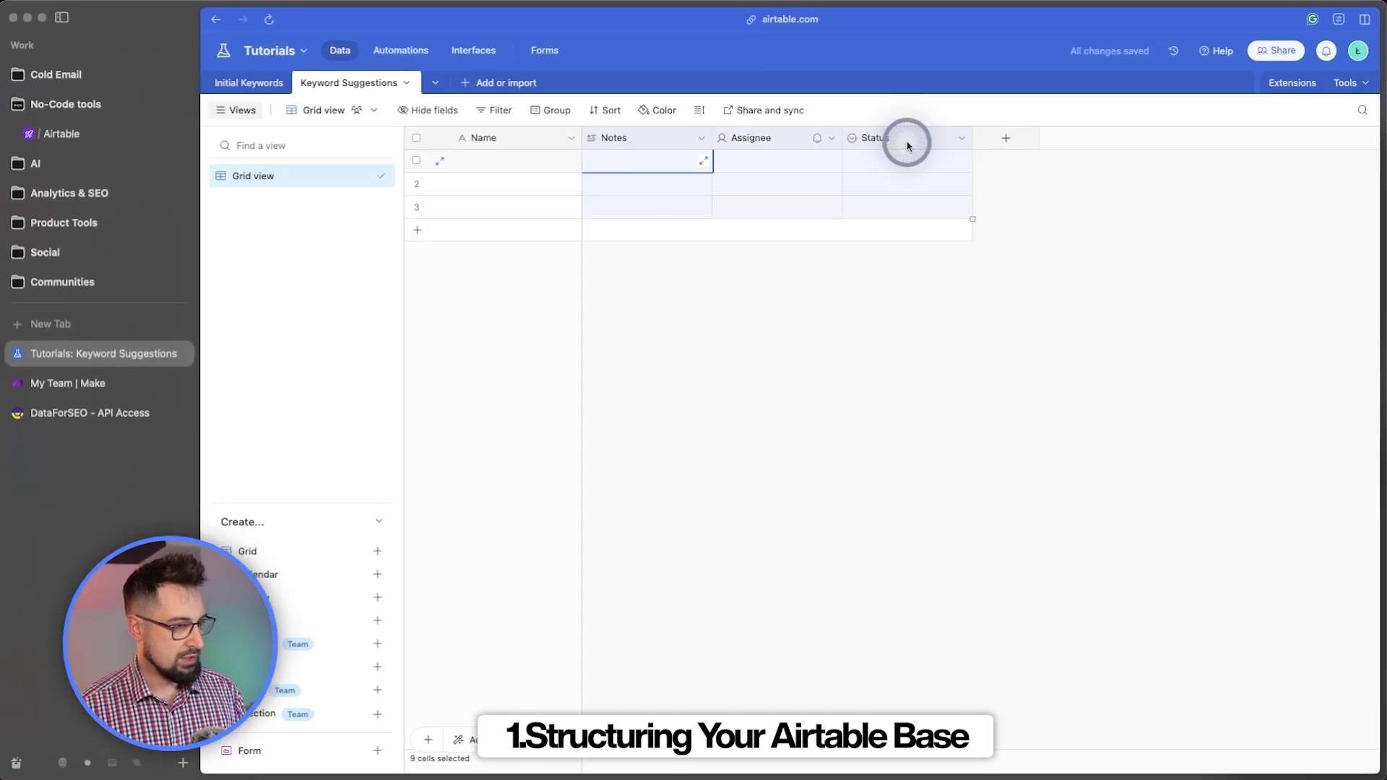
right_click(908, 145)
click(954, 299)
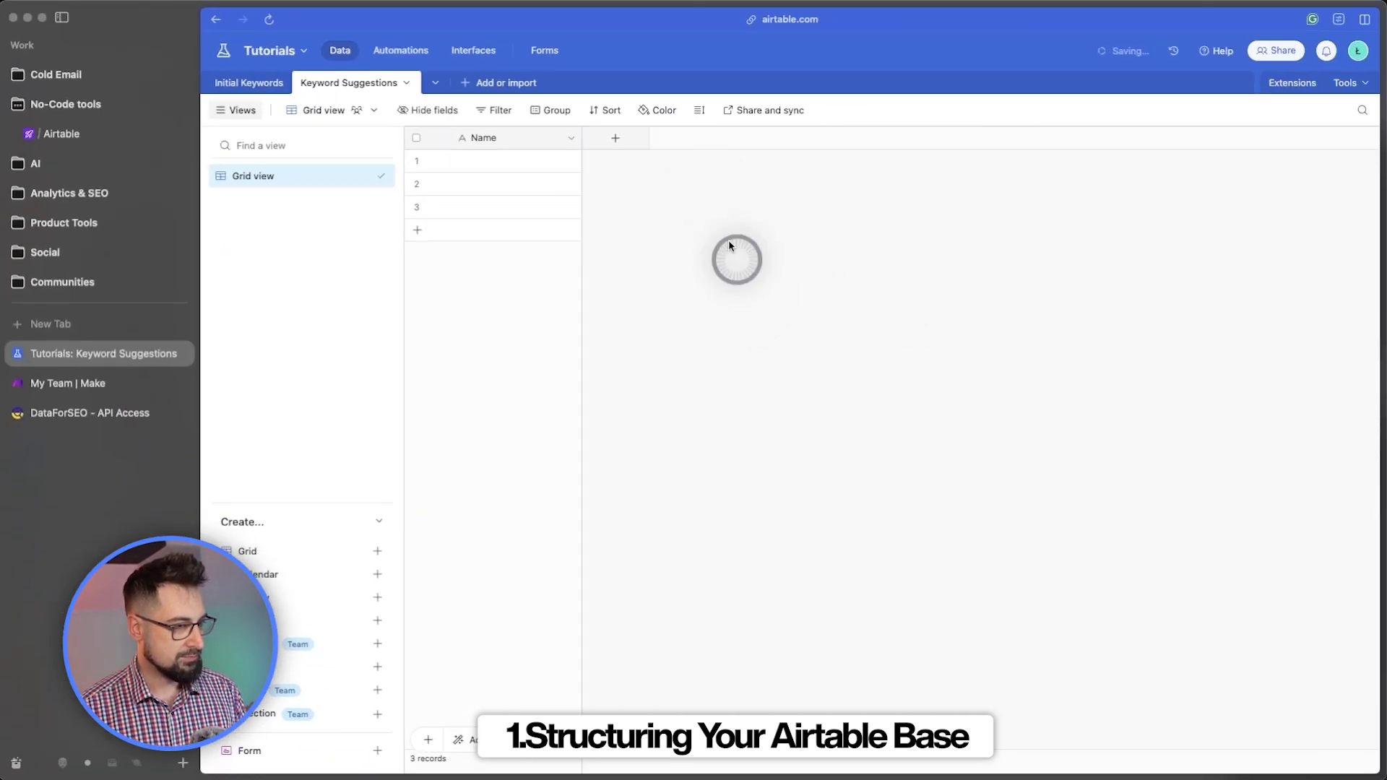
Add an "Initial Keyword" field linking to the Initial Keywords table, with multiple-record linking off, and include a lookup of its Name field
click(612, 144)
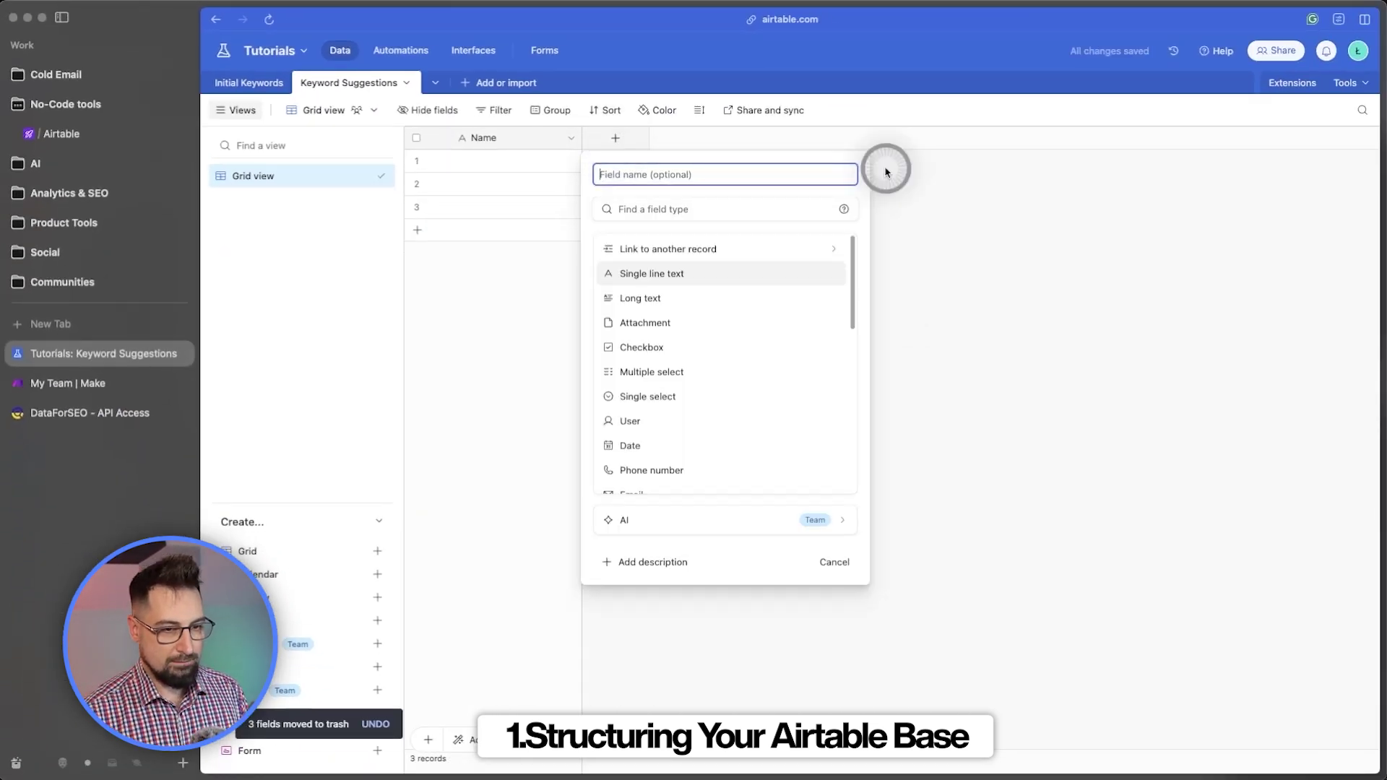
text(Initial Keyword)
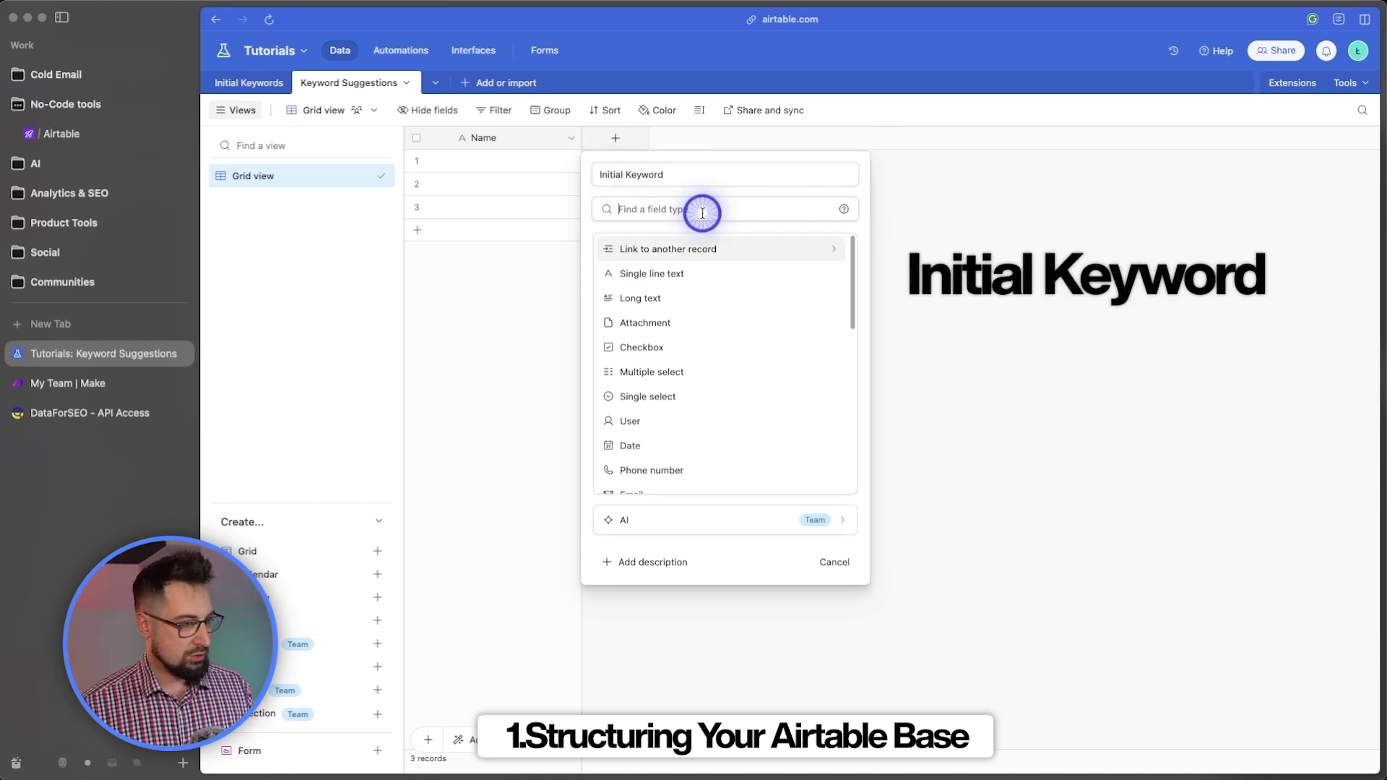
click(690, 249)
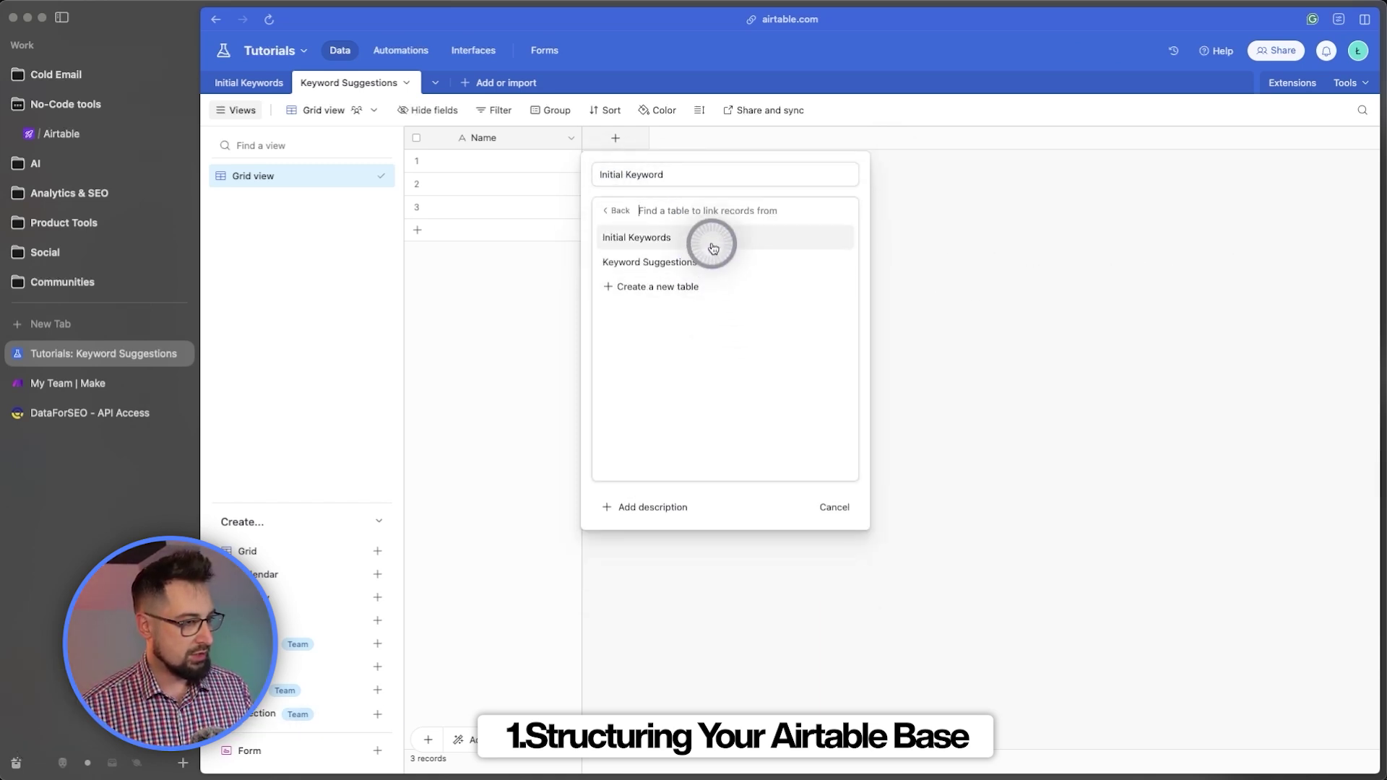
click(712, 247)
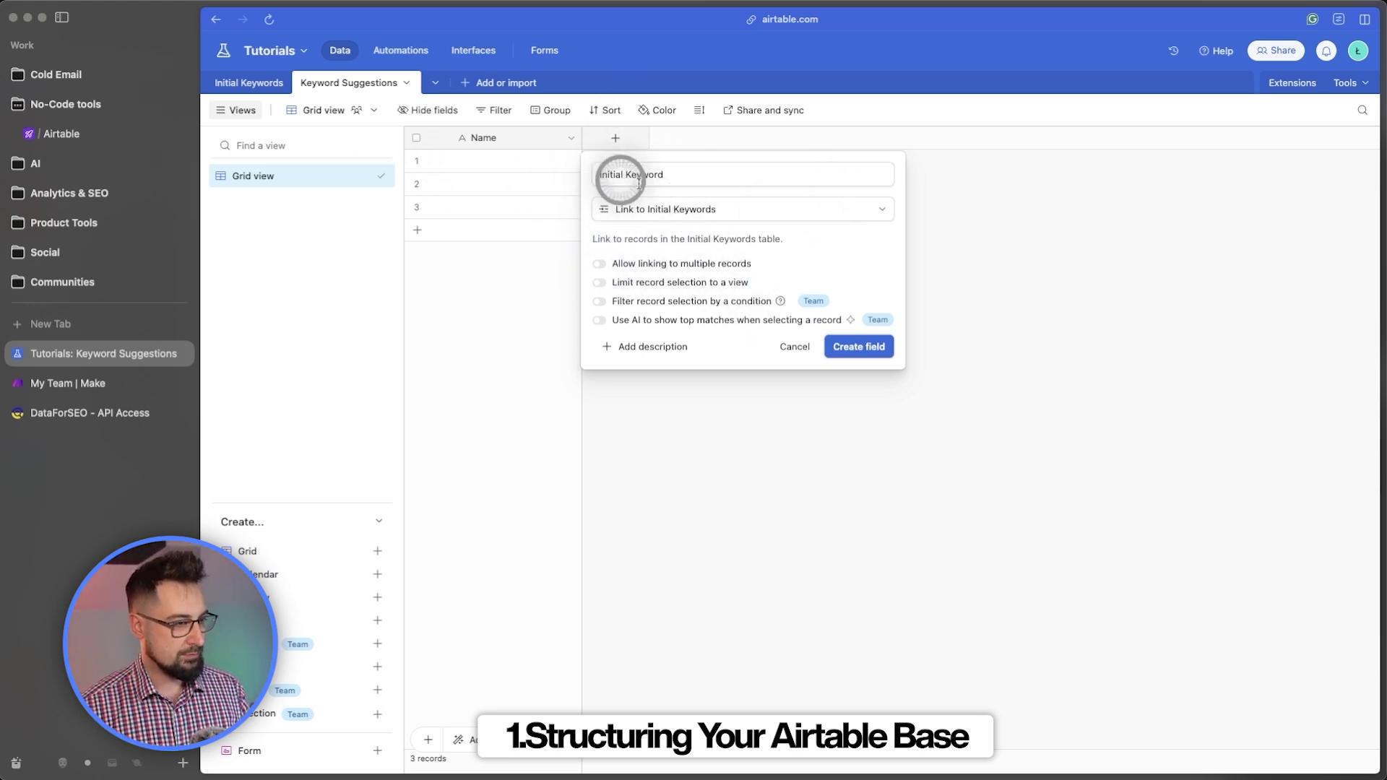
click(863, 345)
click(725, 329)
click(890, 592)
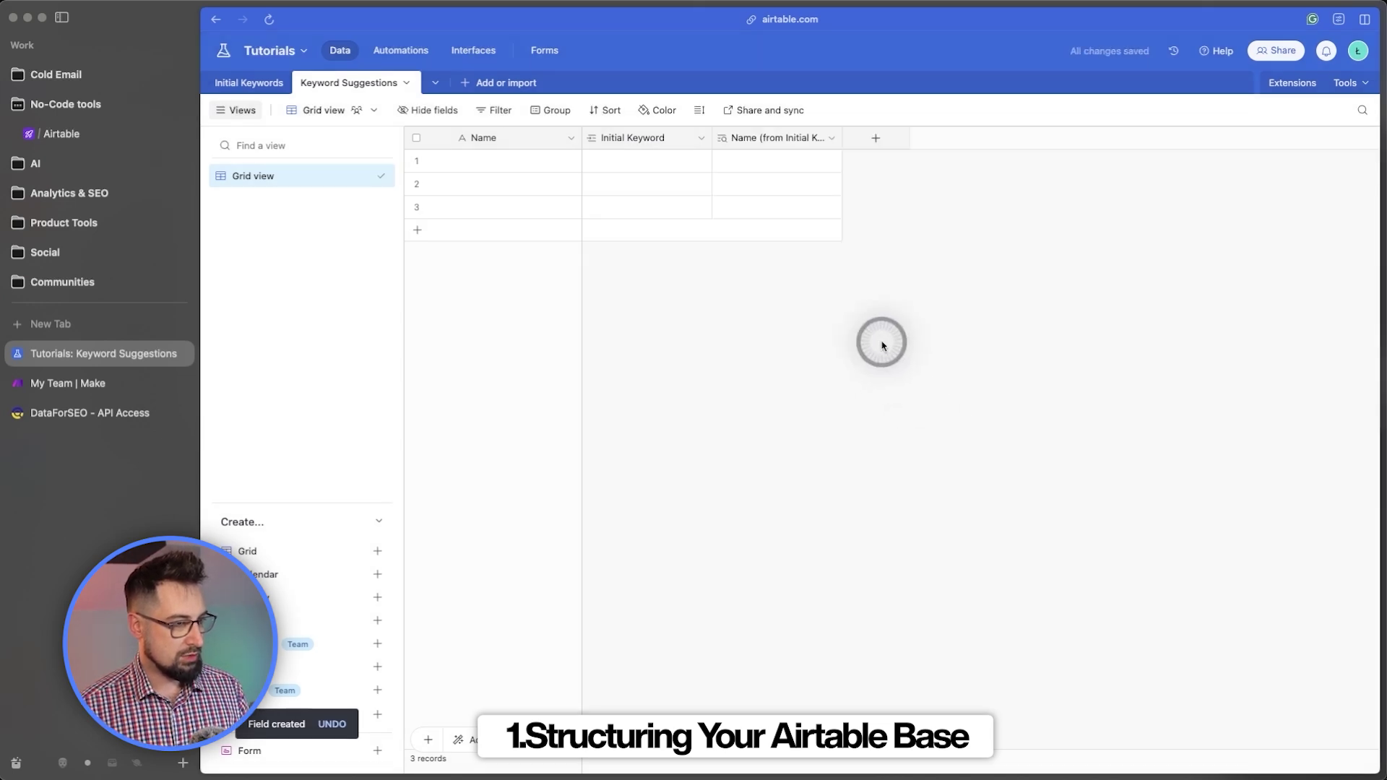
Add a Number field named "Keyword Difficulty" after the Name lookup field
click(870, 142)
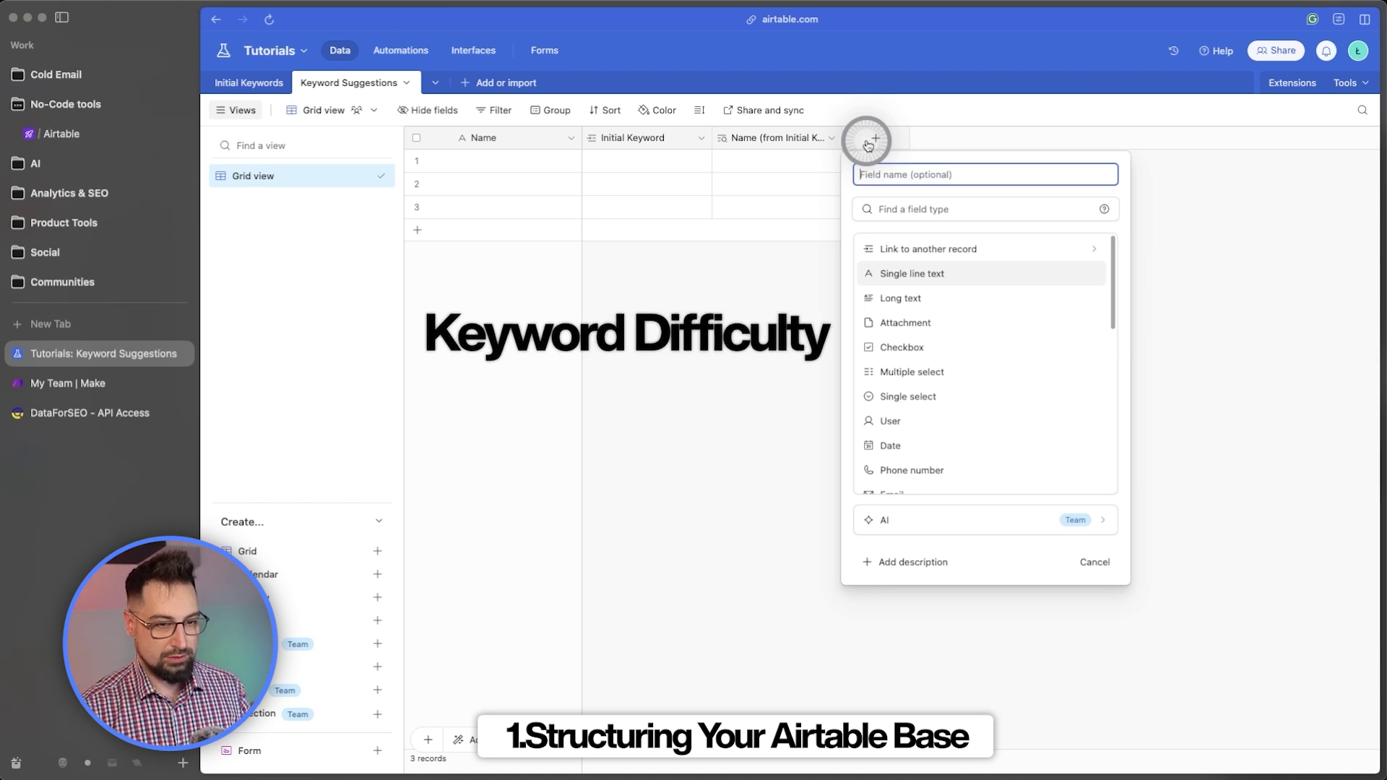
text(Keyword Difficulty)
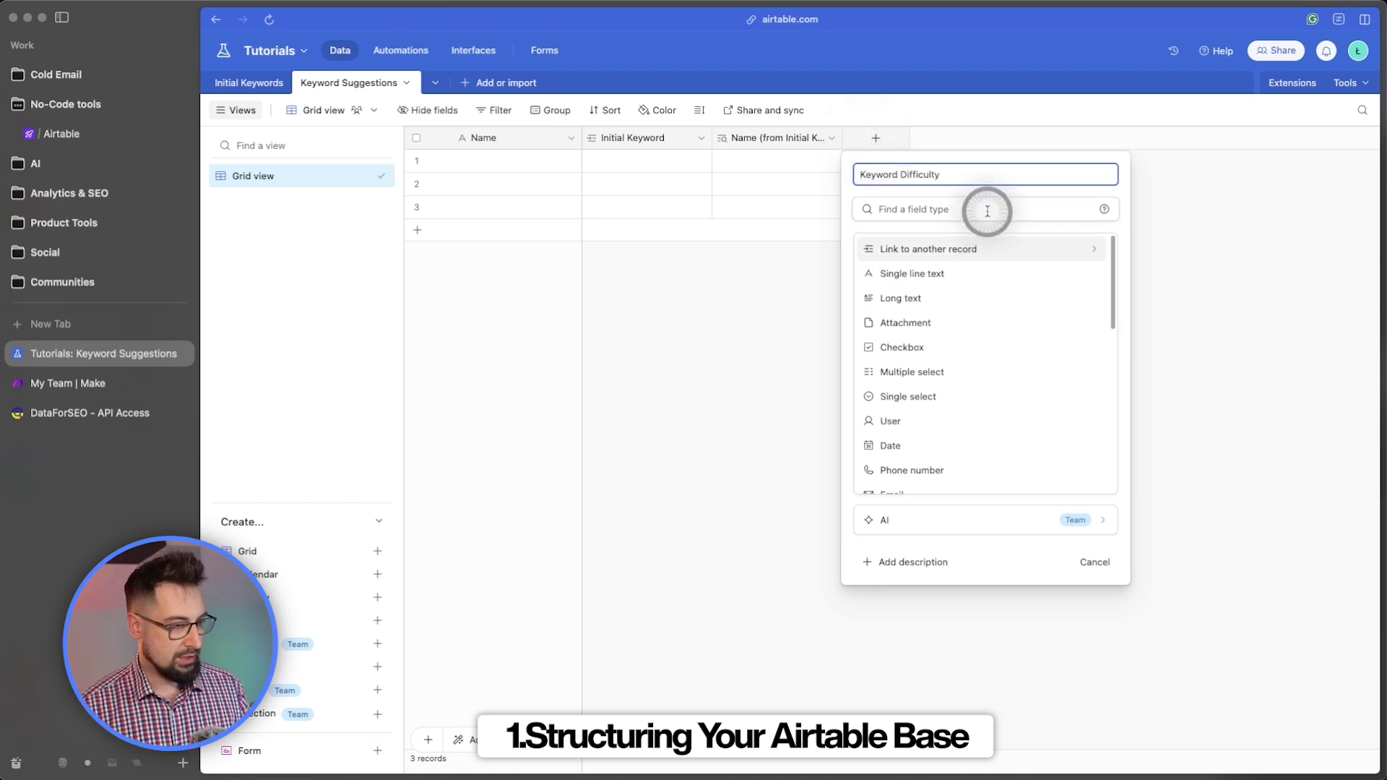
text(number)
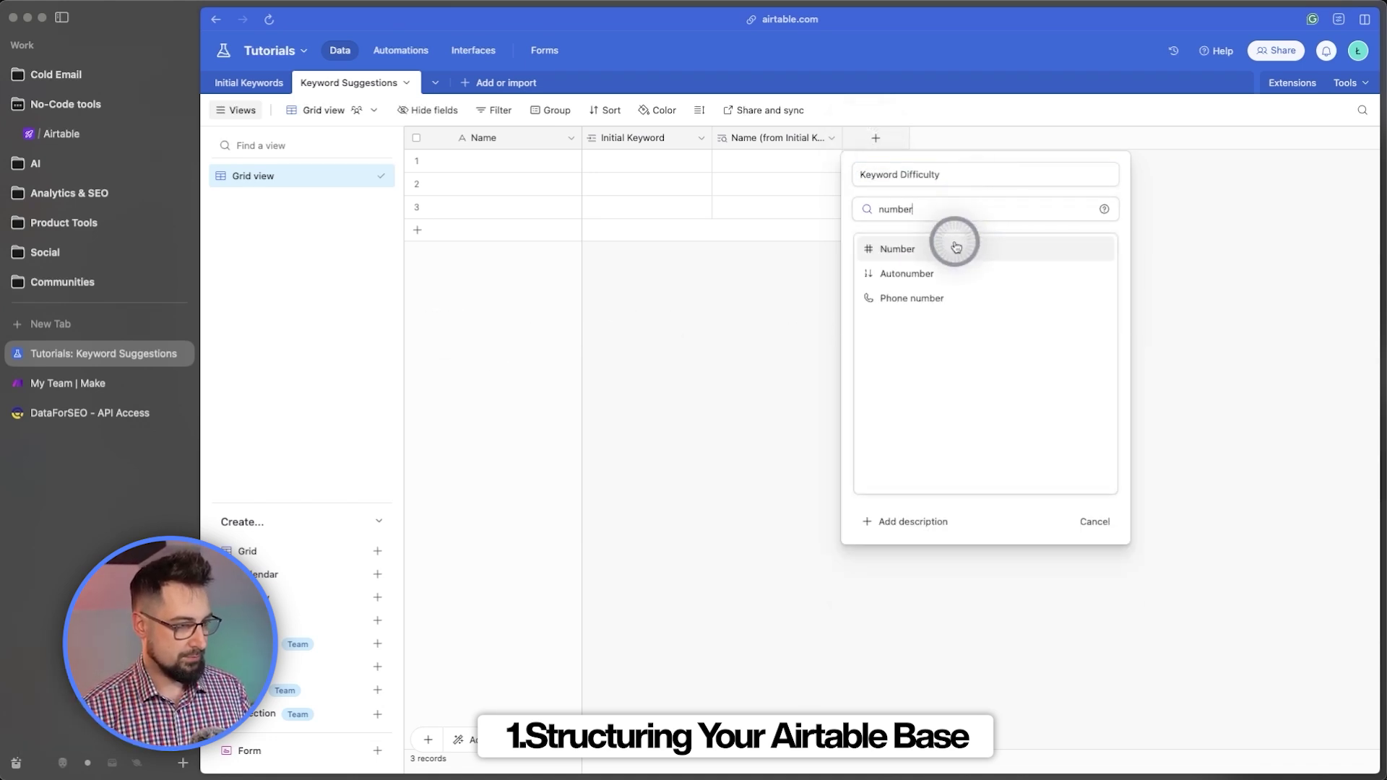
click(956, 249)
click(1154, 634)
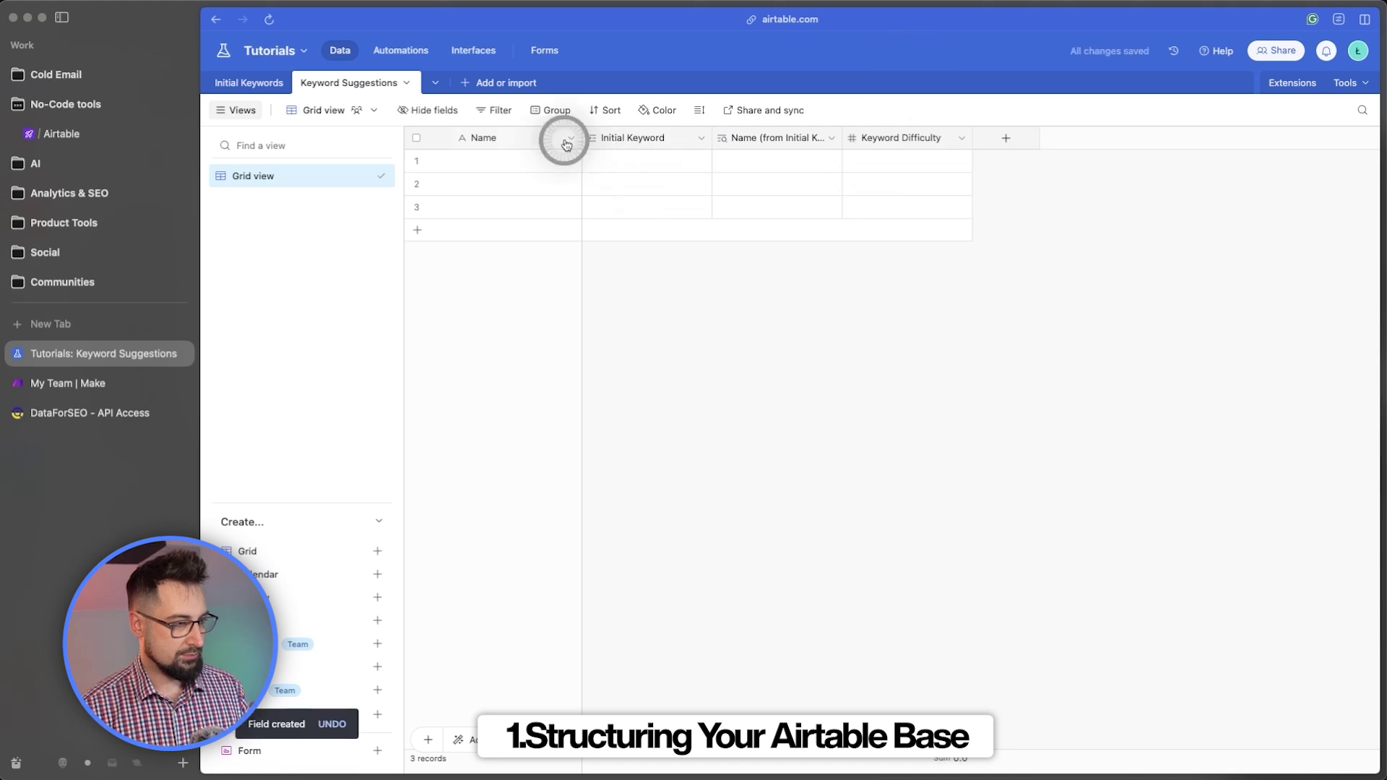
Add a Number field named "Search Volume" after Keyword Difficulty
click(1004, 138)
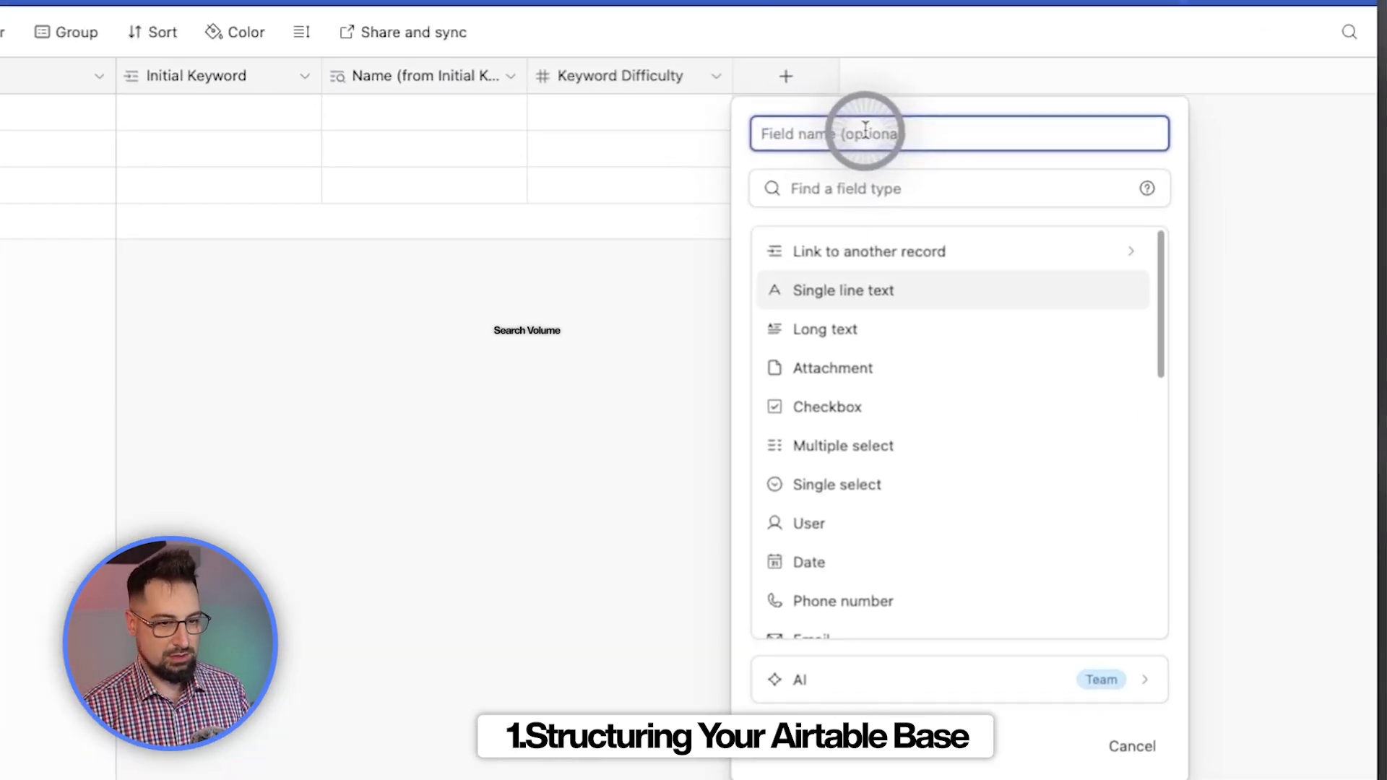
text(Search Volume)
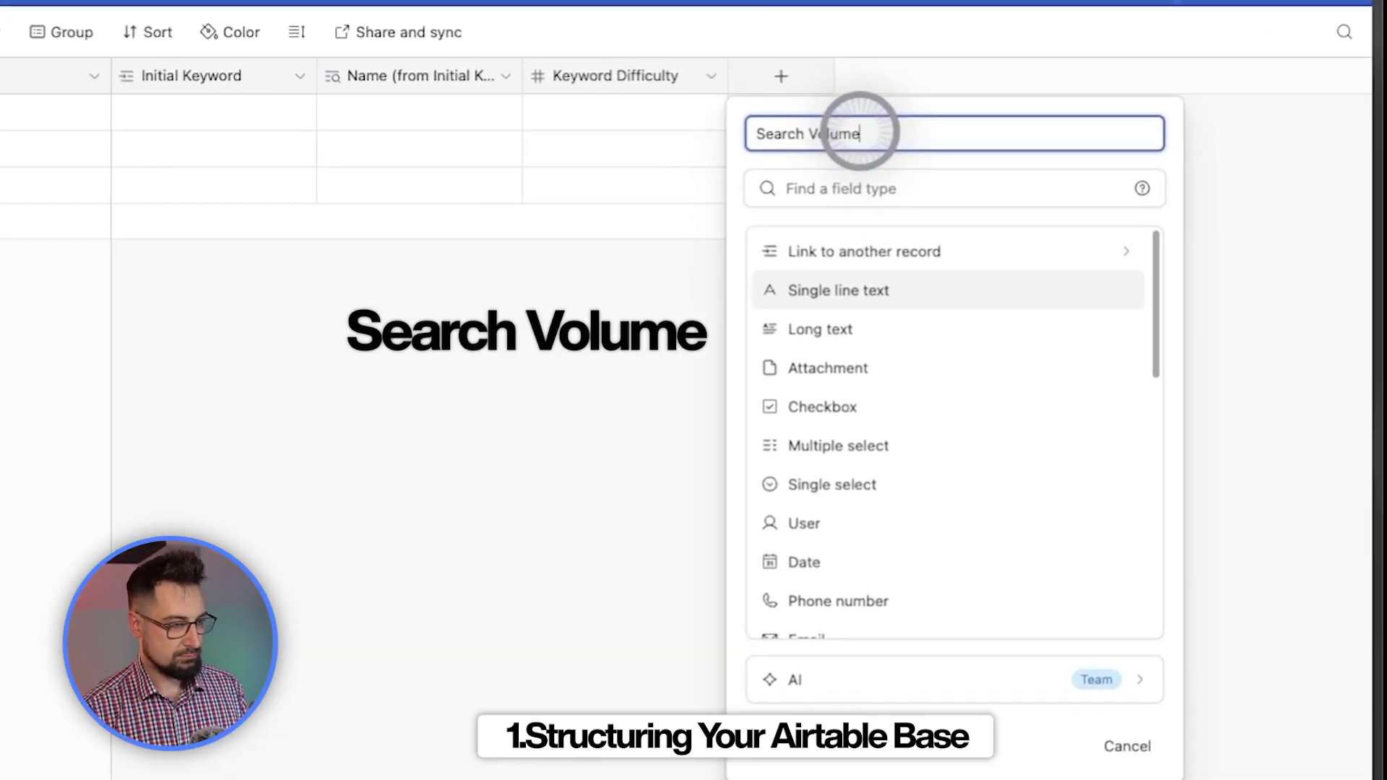
click(867, 185)
text(numb)
key(Return)
Add a Currency field named "CPC" after Search Volume, keeping the $ symbol and two decimal places
click(989, 77)
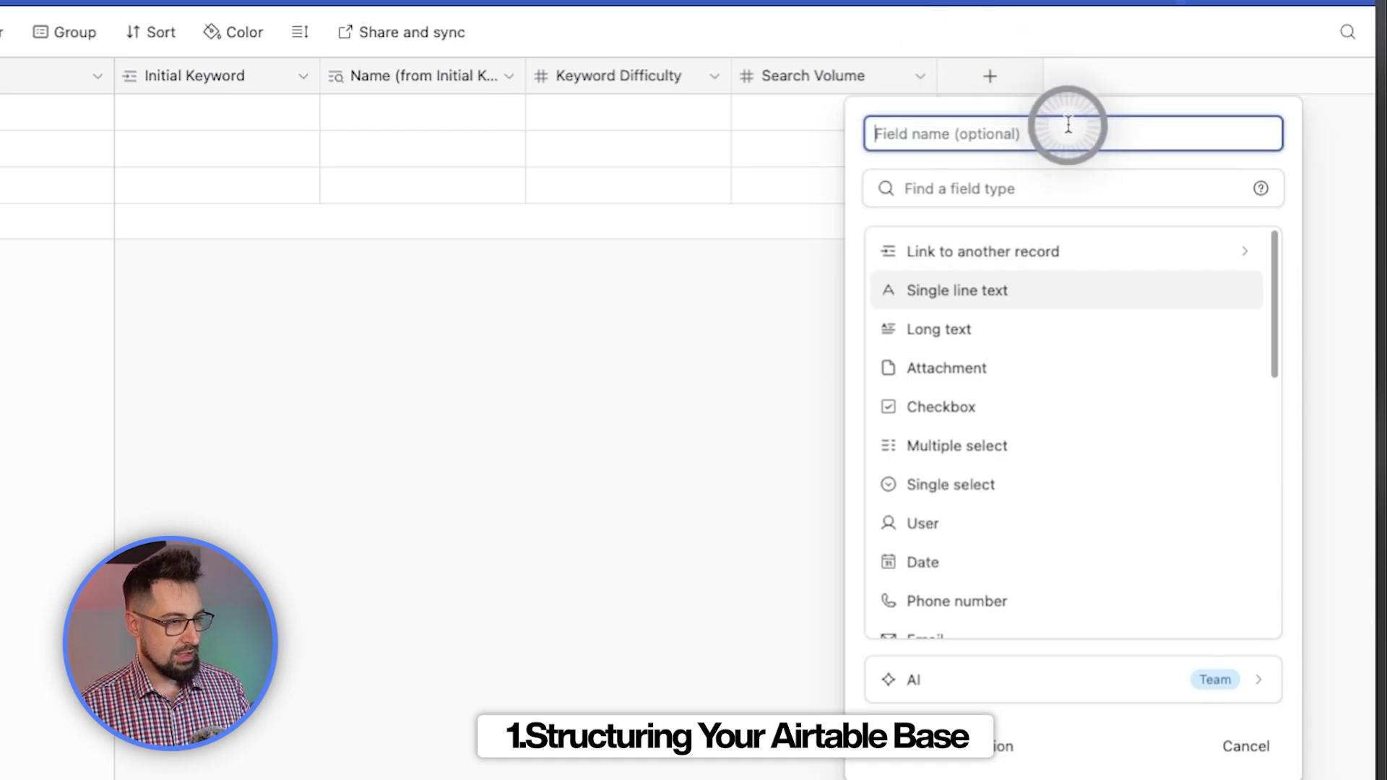
click(1043, 185)
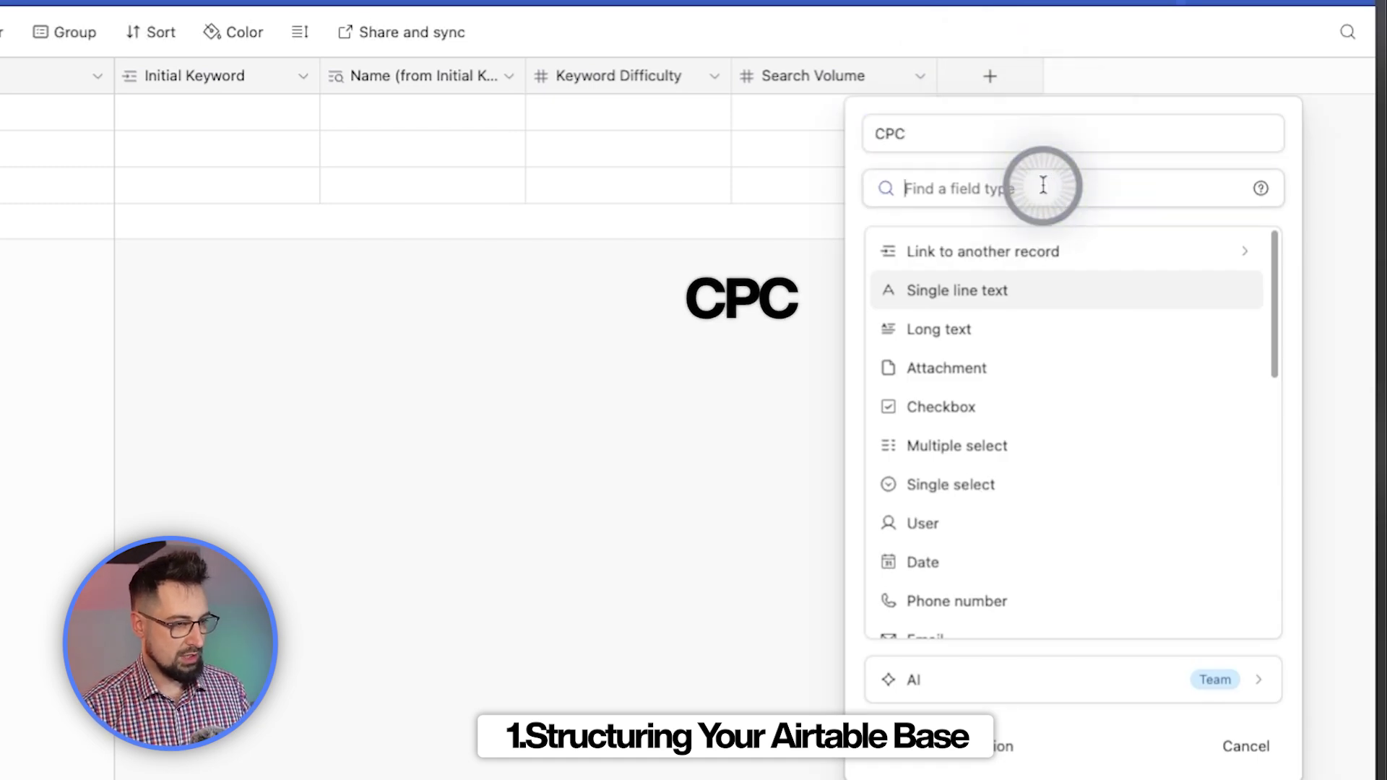
text(cur)
key(Return)
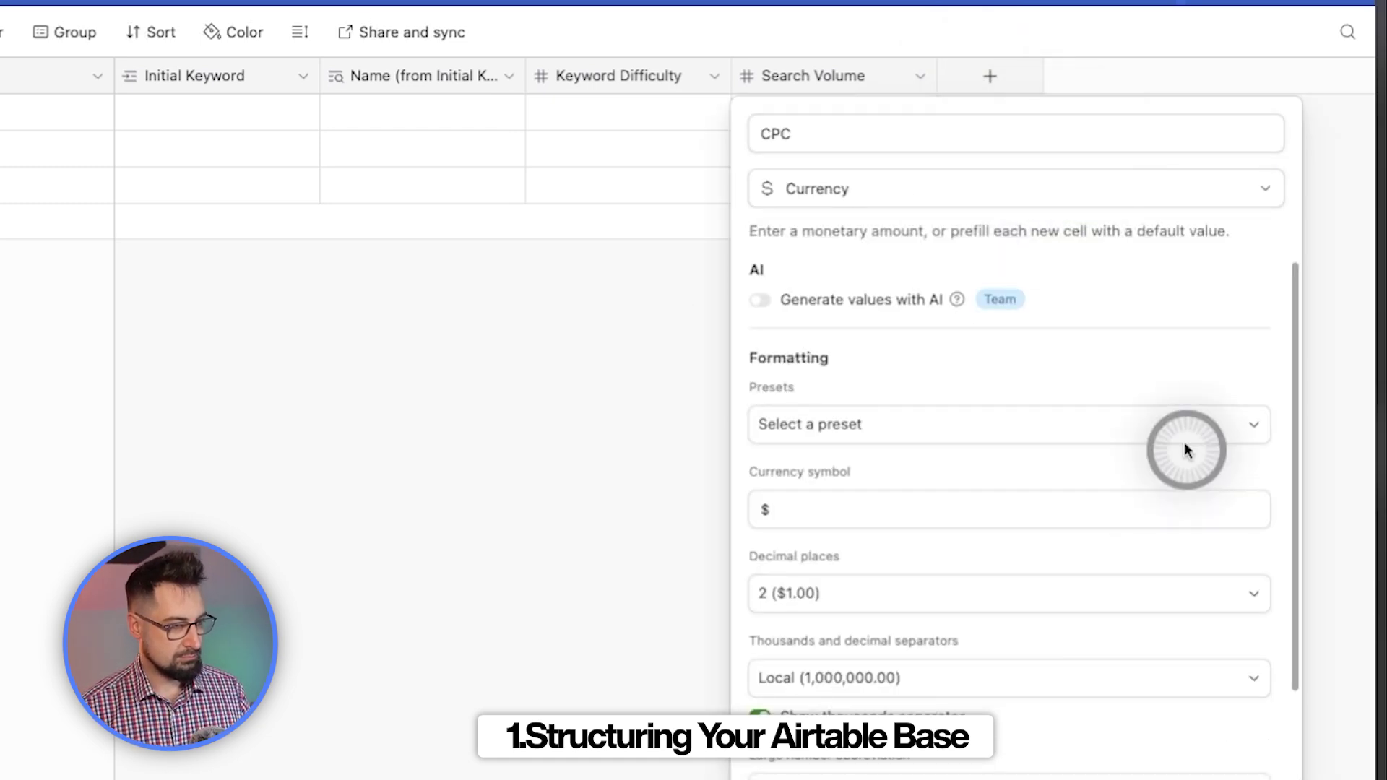
key(Return)
Add a single line text field named "Competition" after the CPC field
click(1195, 78)
text(Competition)
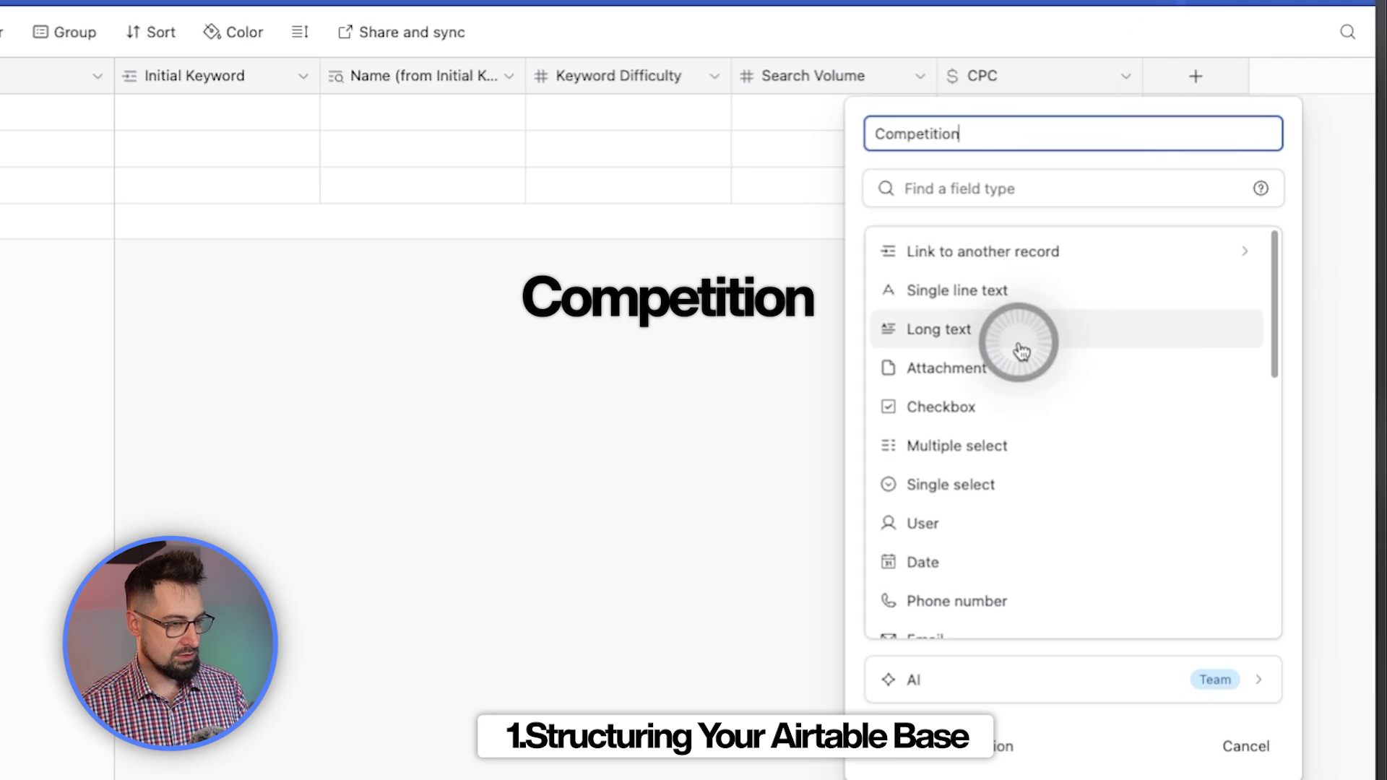
click(990, 288)
click(1227, 358)
Add a Single select field named "Search Intent" after Competition, without any options
click(1240, 80)
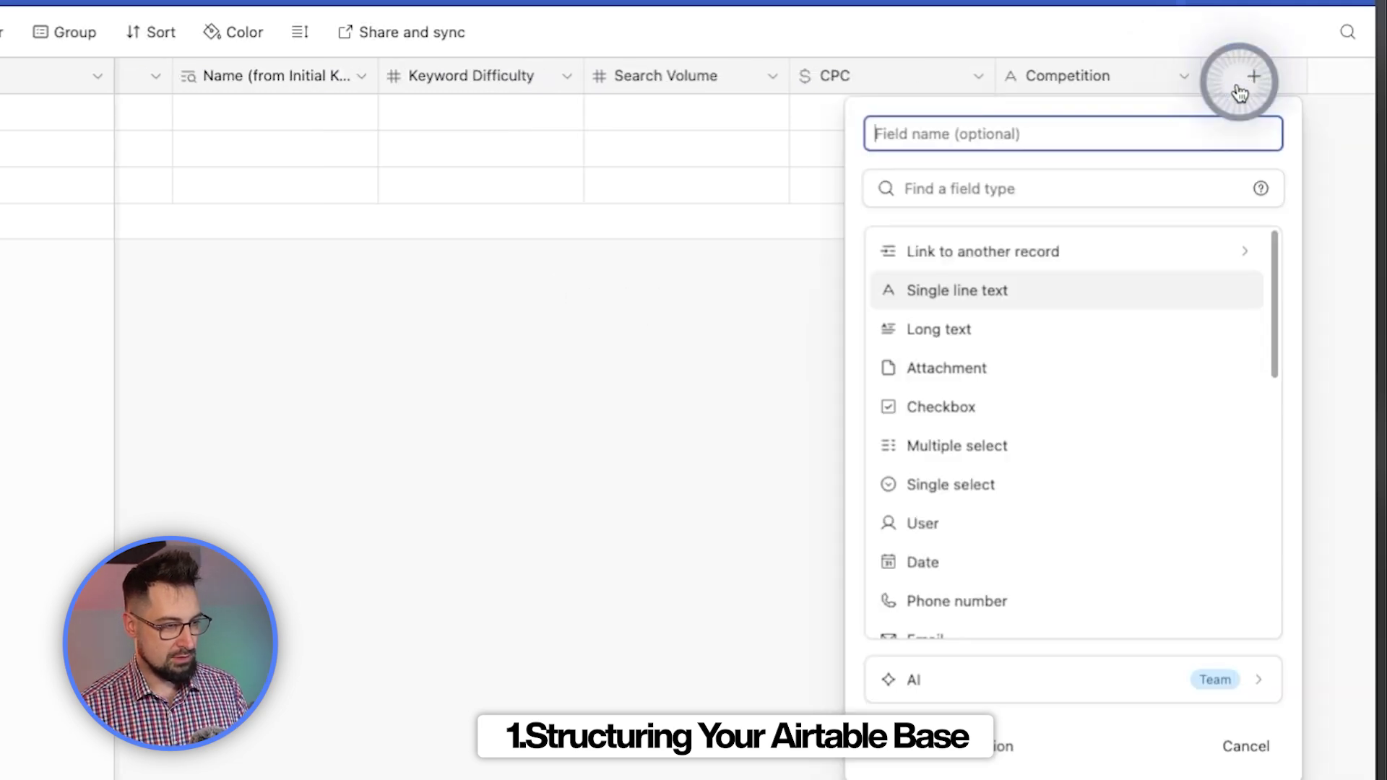
text(Search Intent)
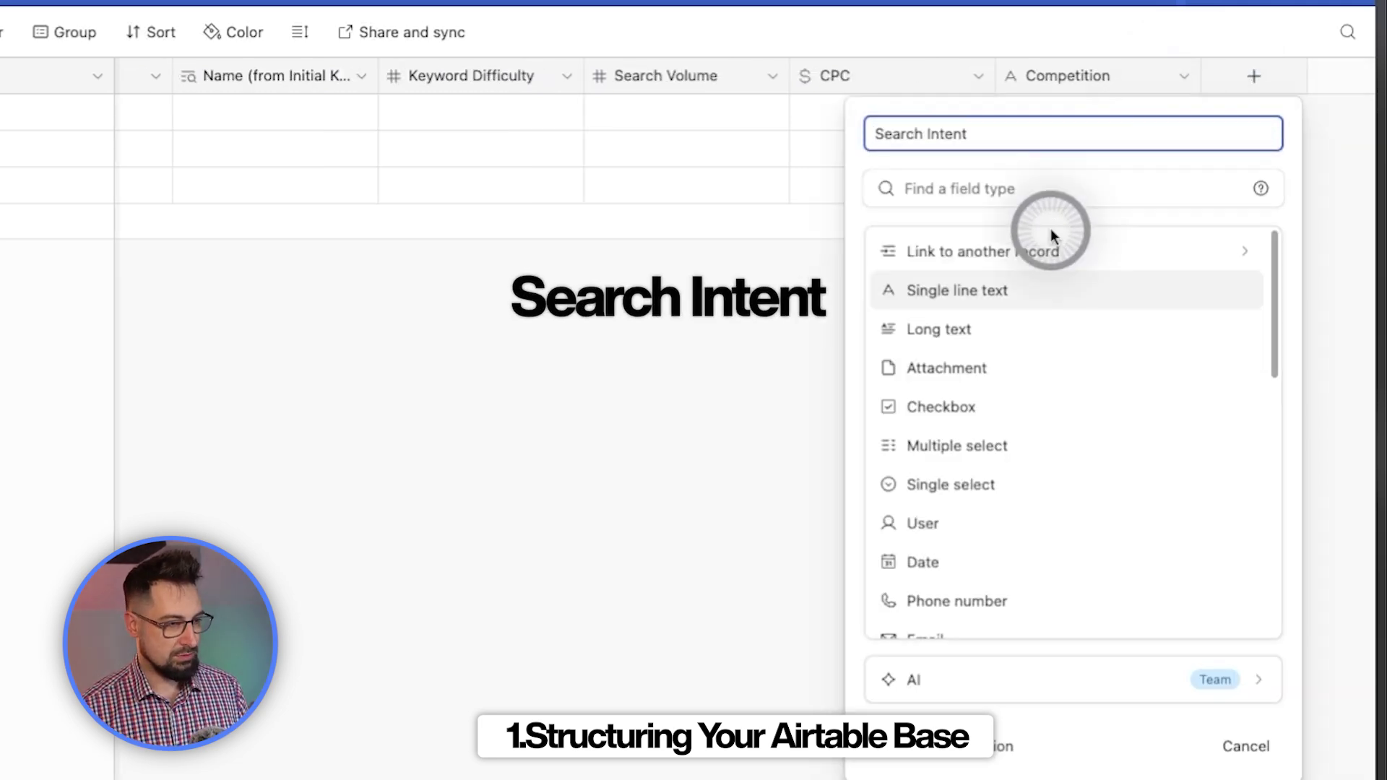
click(1053, 198)
text(singl)
click(971, 292)
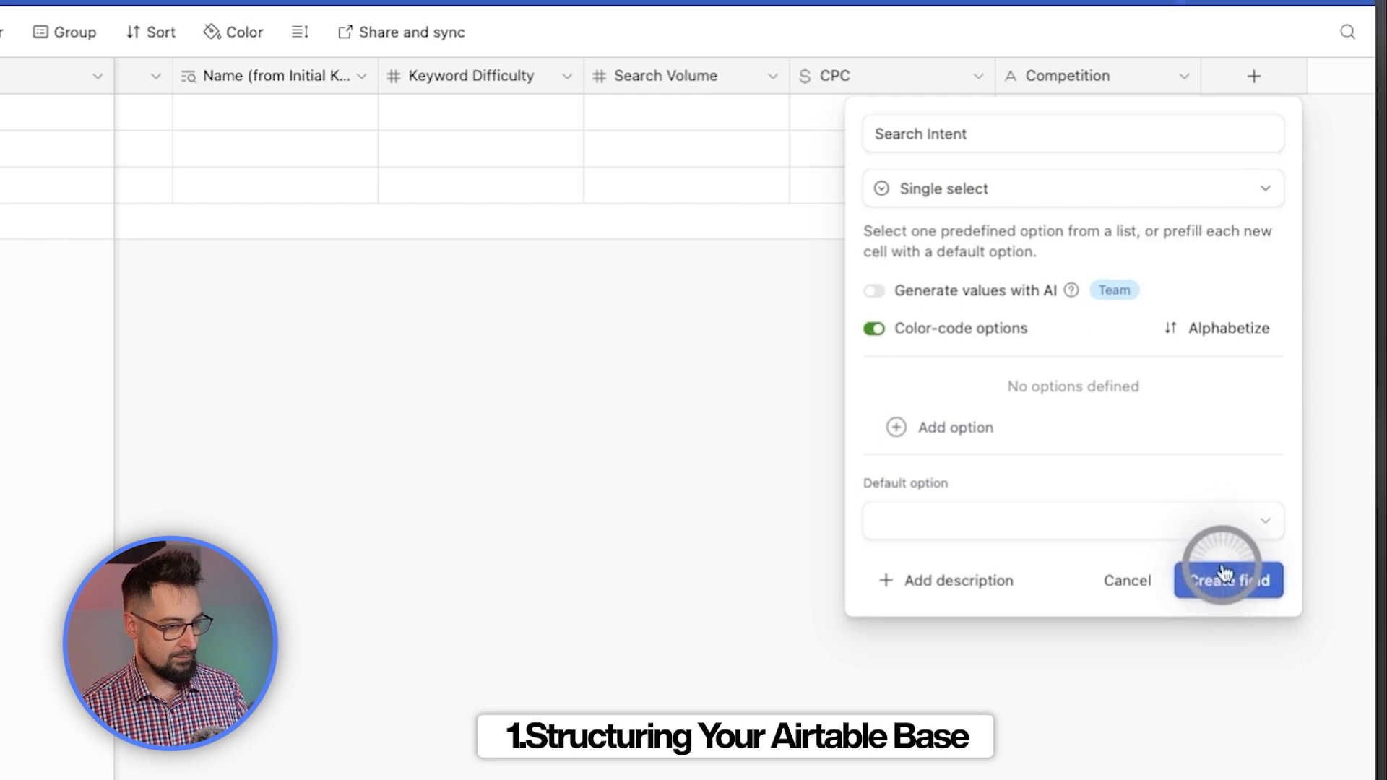
click(1224, 579)
Edit the Search Intent field to offer the options Informational, Navigational, Commercial and Transactional, and check the choices in its first cell
right_click(1167, 78)
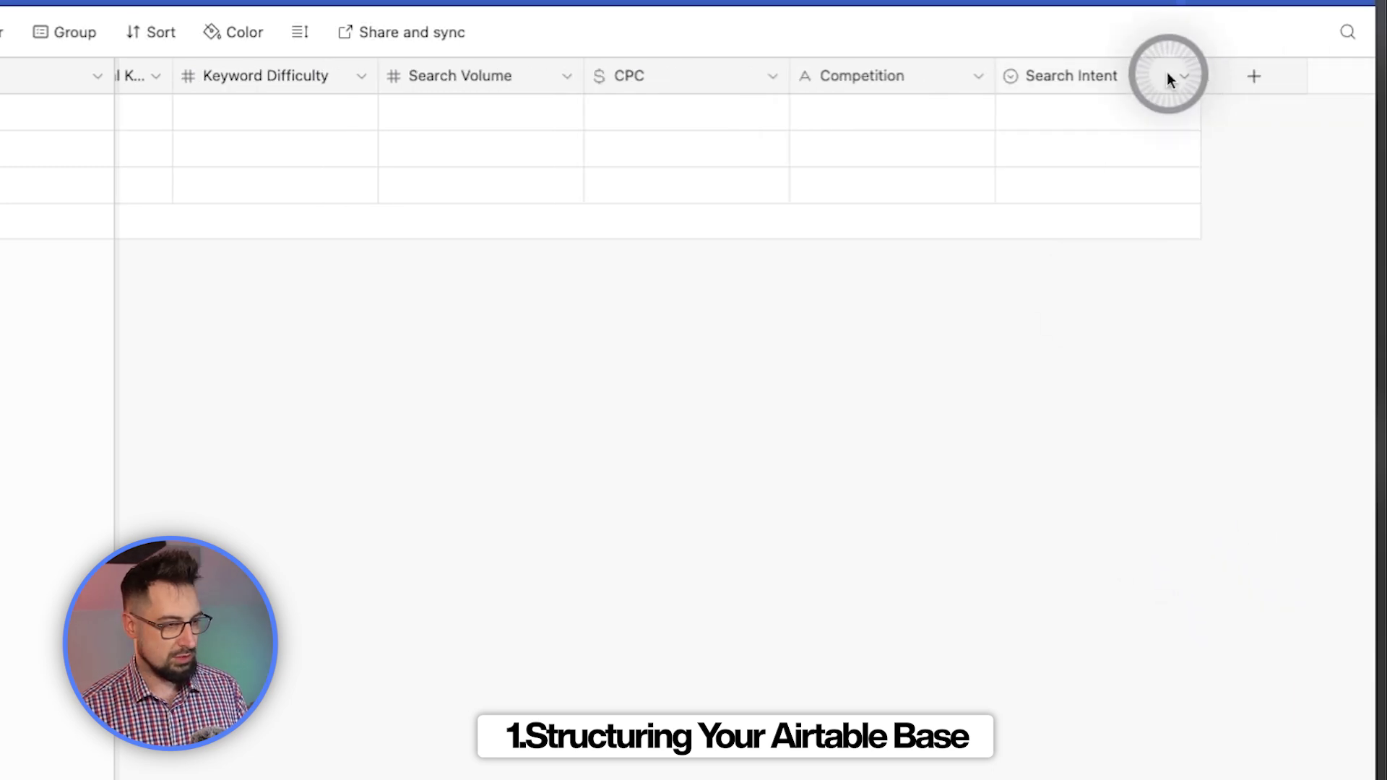
click(1152, 192)
click(459, 441)
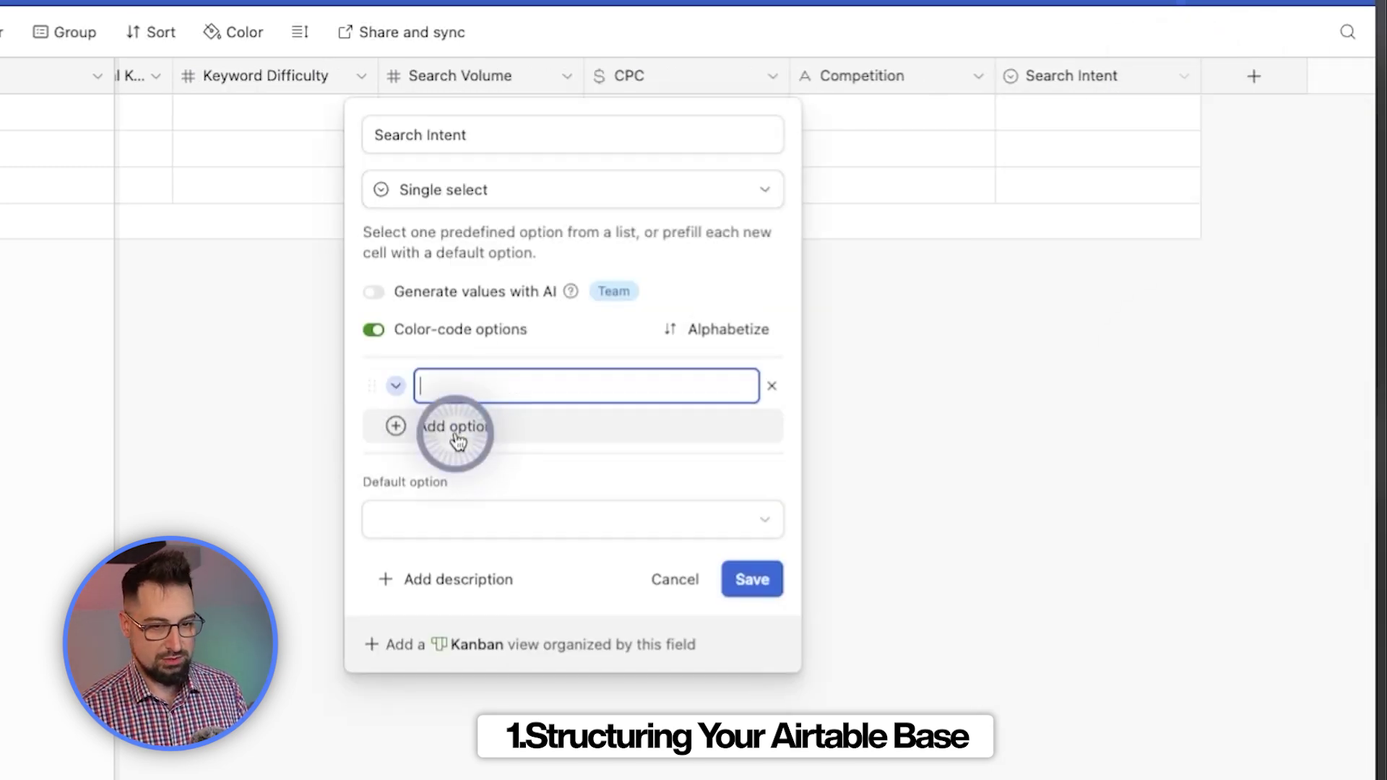
text(Informational)
click(452, 428)
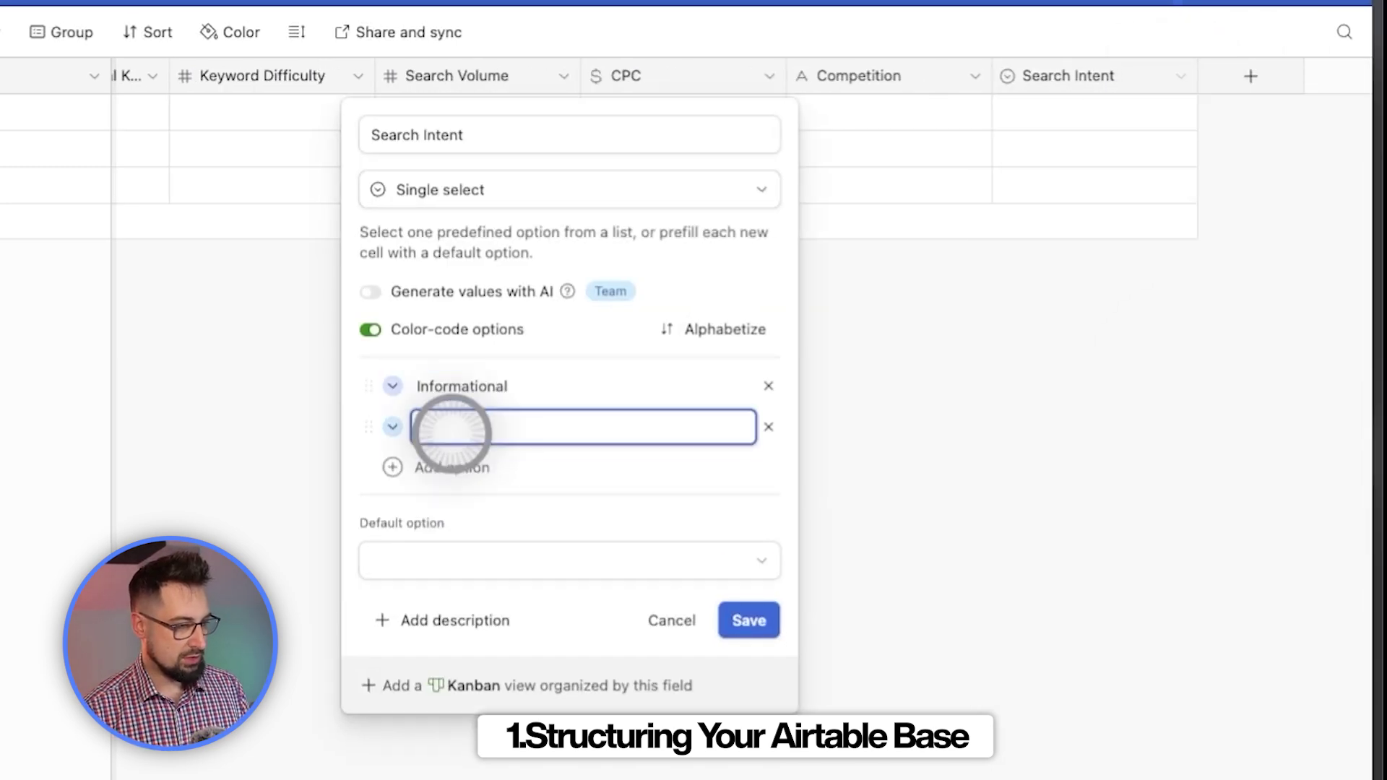
text(Navigational)
key(Return)
text(Commercial)
key(Return)
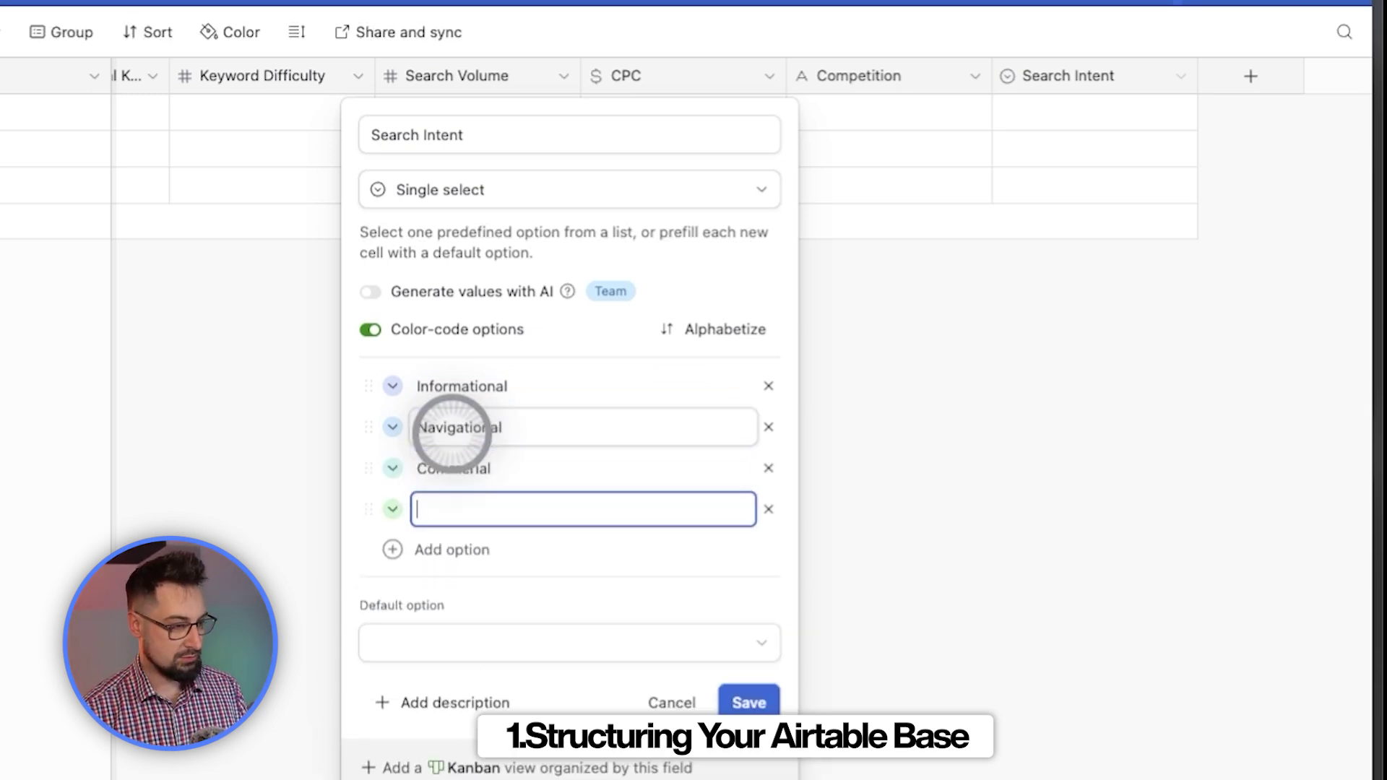
text(Transactional)
click(749, 701)
click(1179, 116)
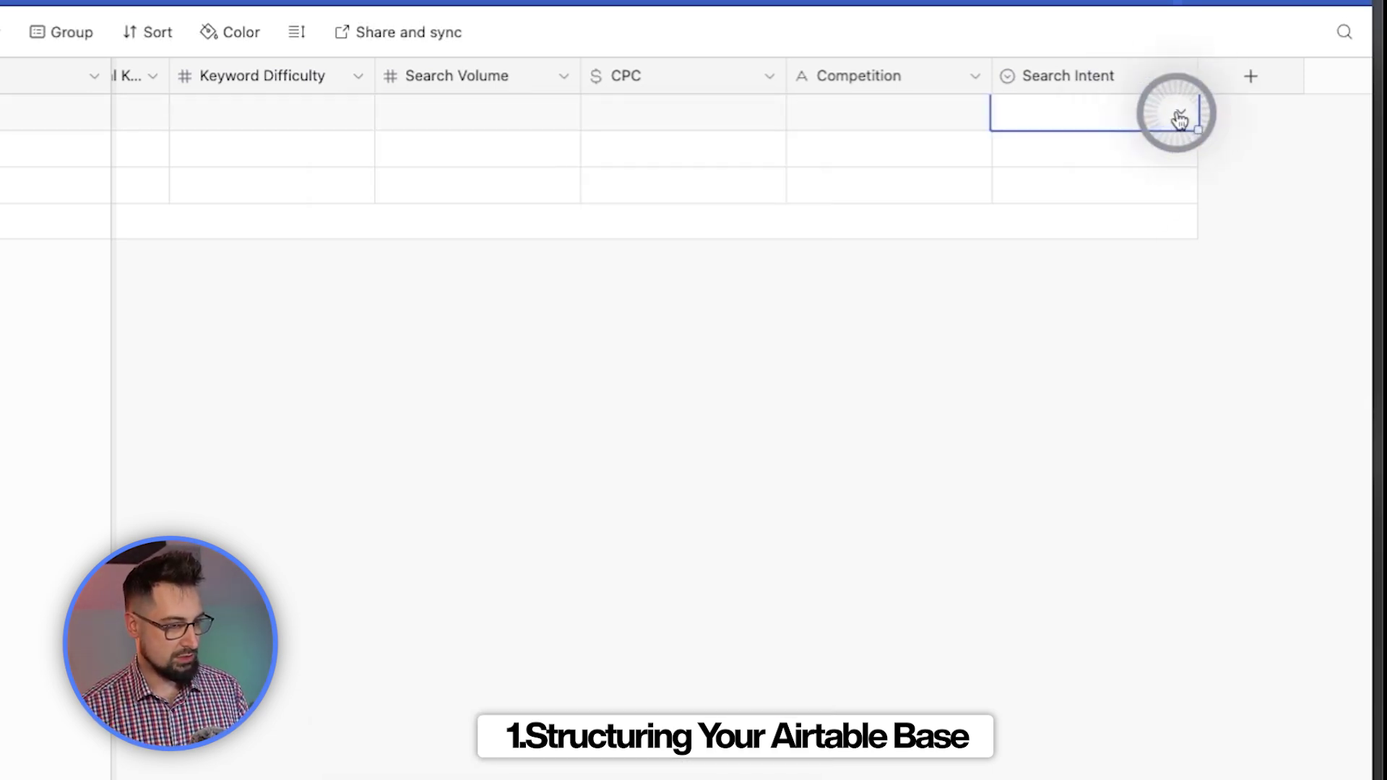
click(1041, 561)
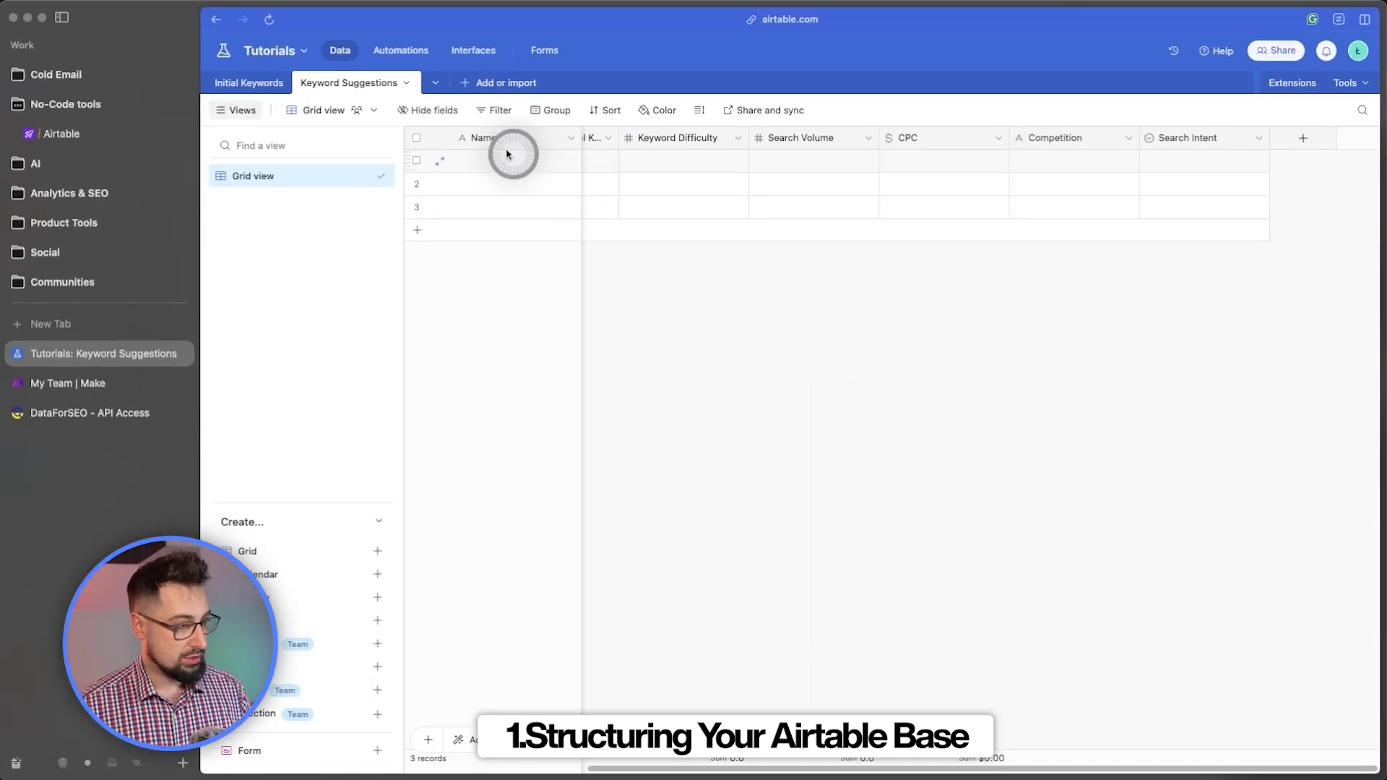
Duplicate the Keyword Suggestions table without its records
scroll(874, 177, left, 4)
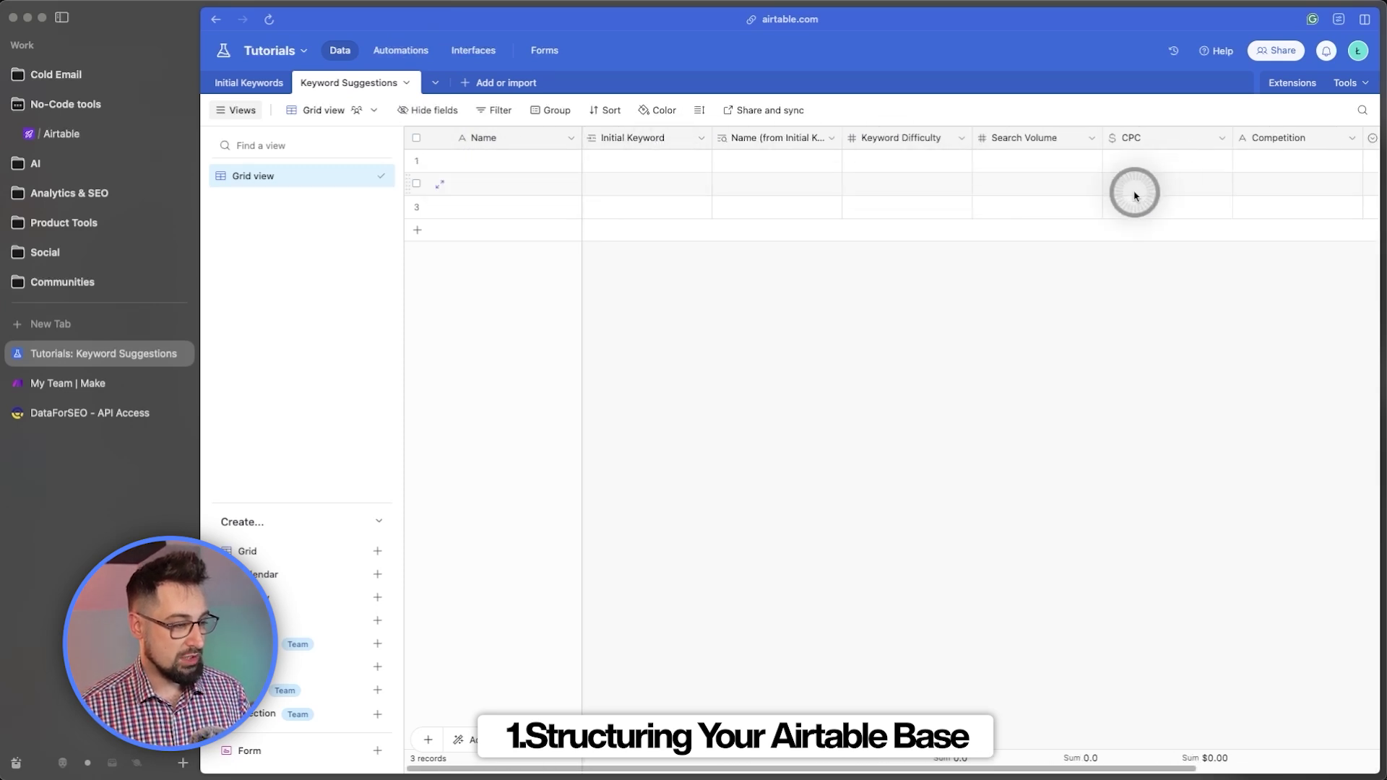
click(406, 85)
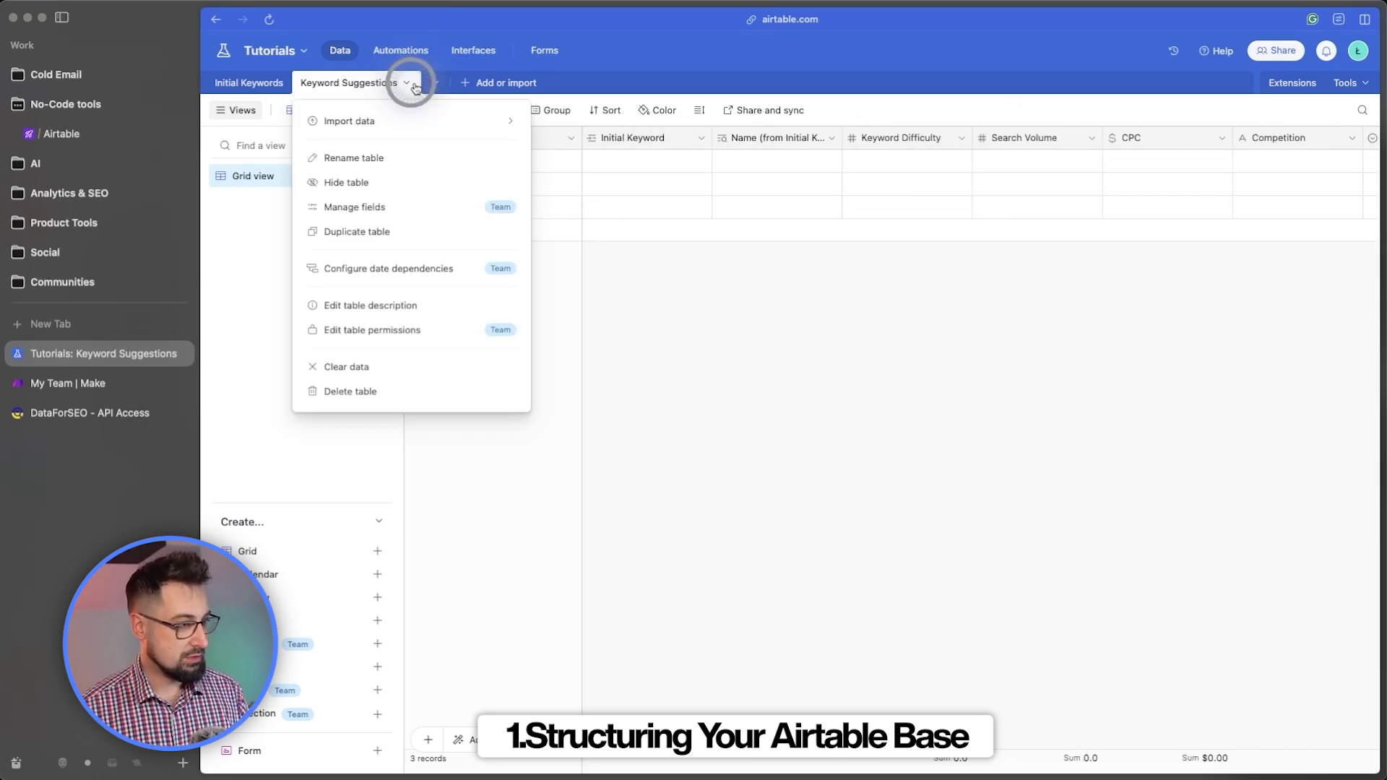
click(416, 234)
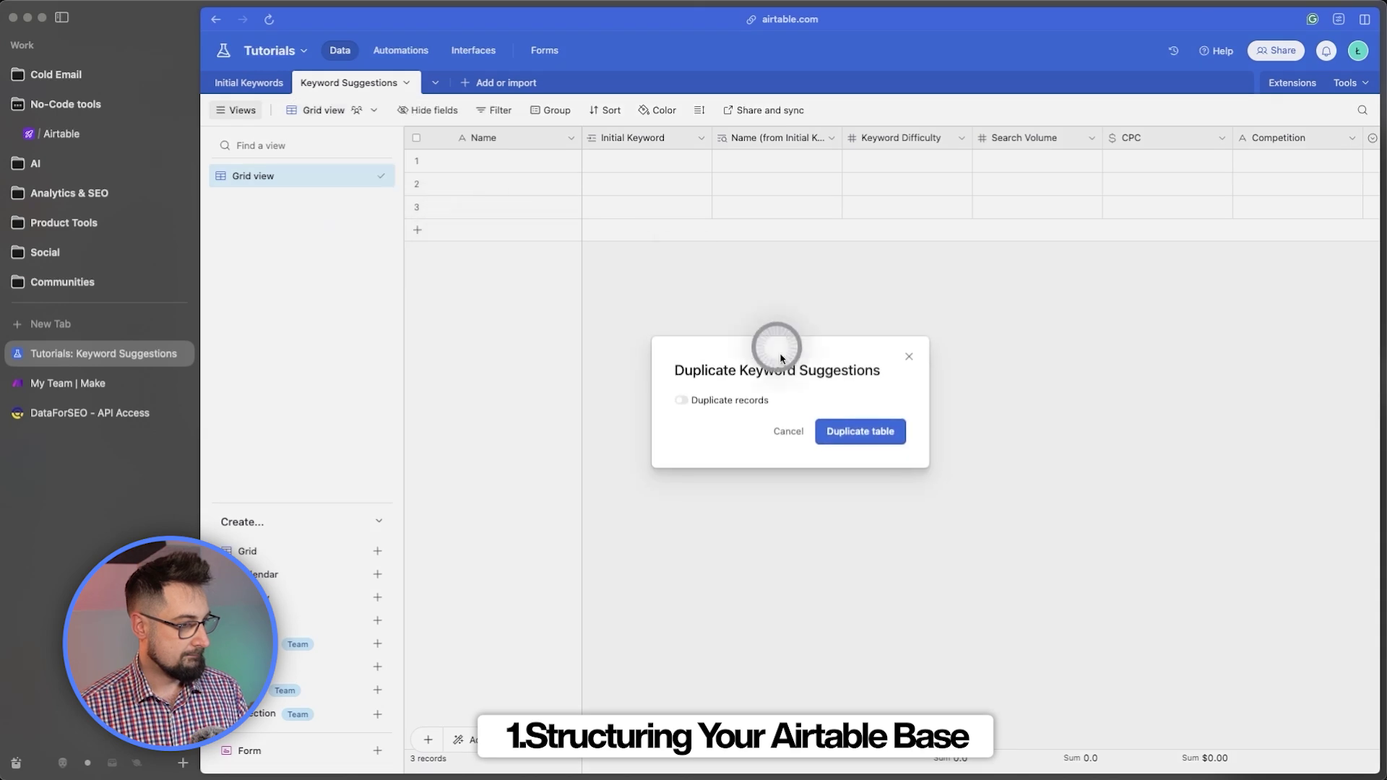
click(862, 431)
Rename the duplicated Keyword Suggestions table to "Keyword Ideas"
click(547, 85)
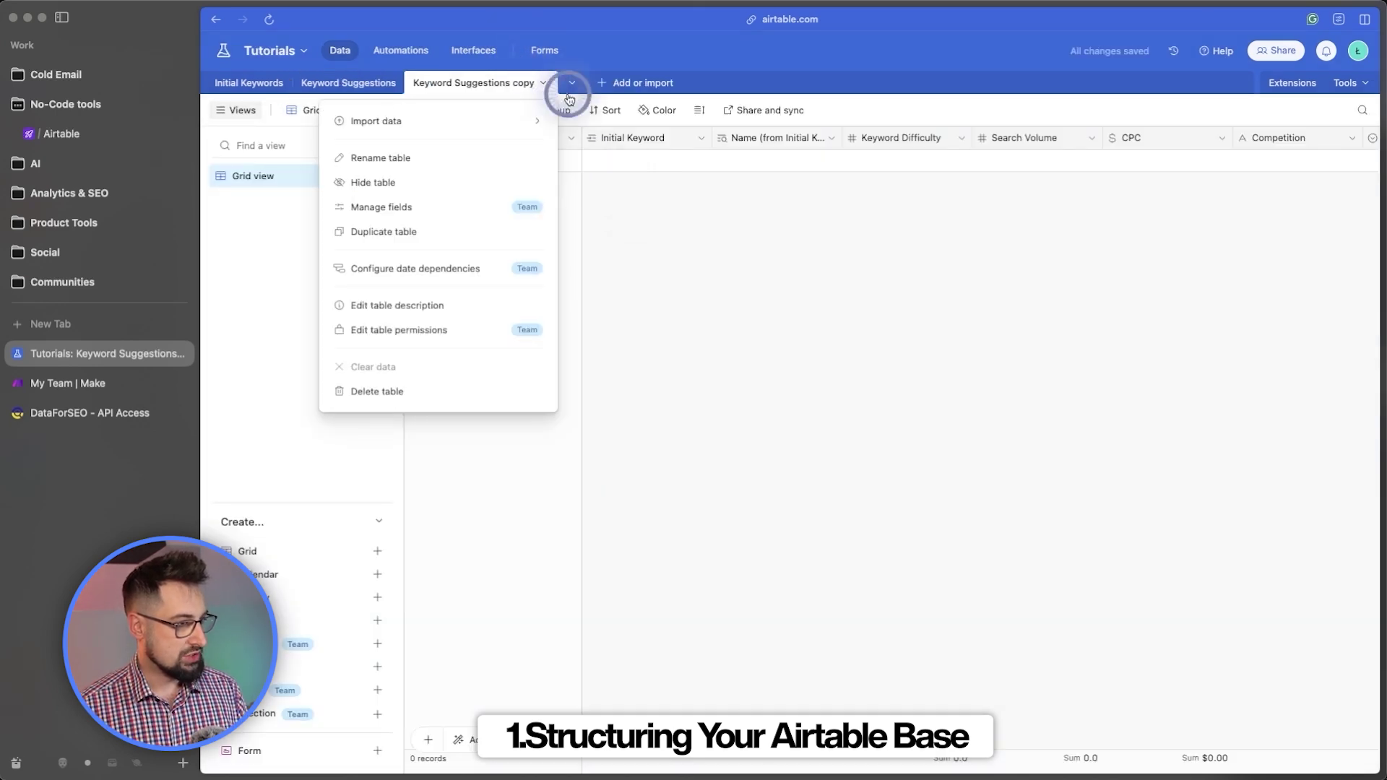
click(458, 156)
text(Keyword Ideas)
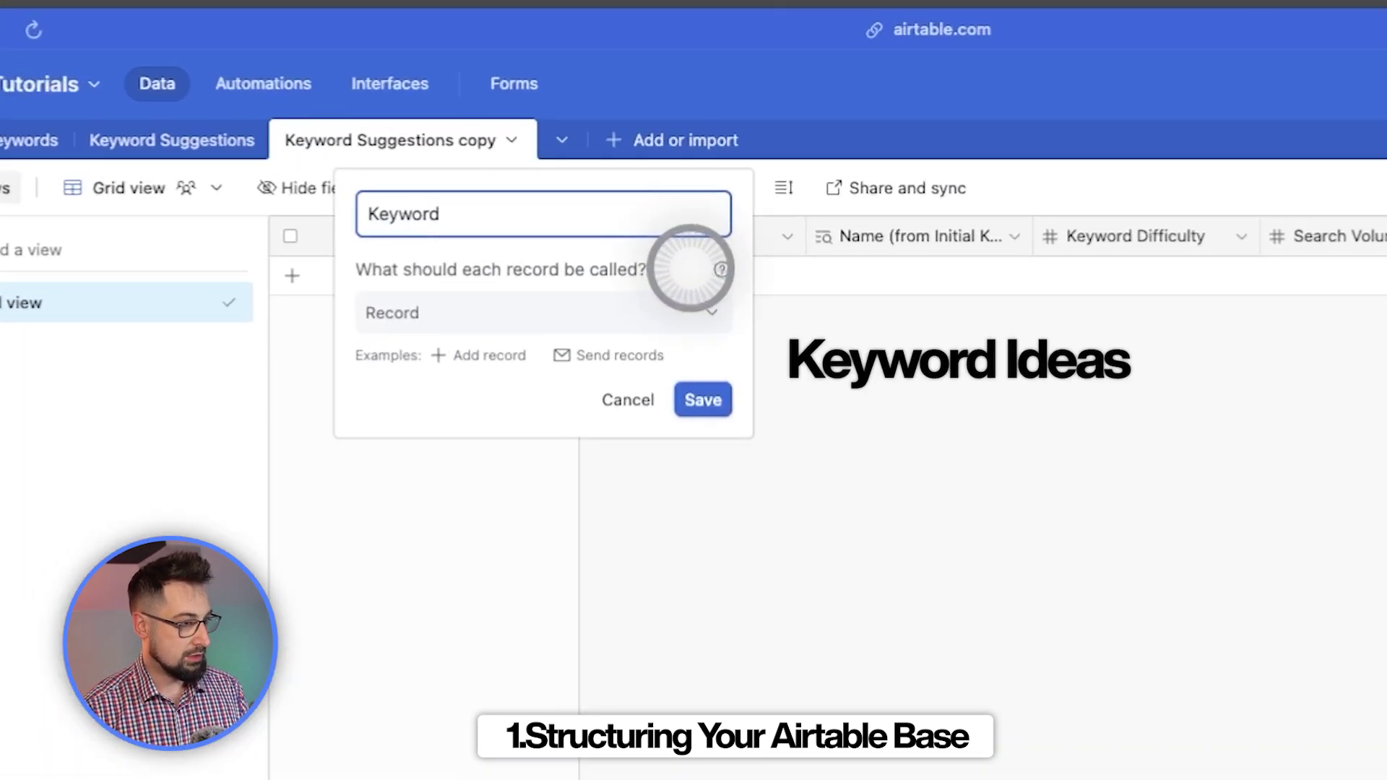
key(Return)
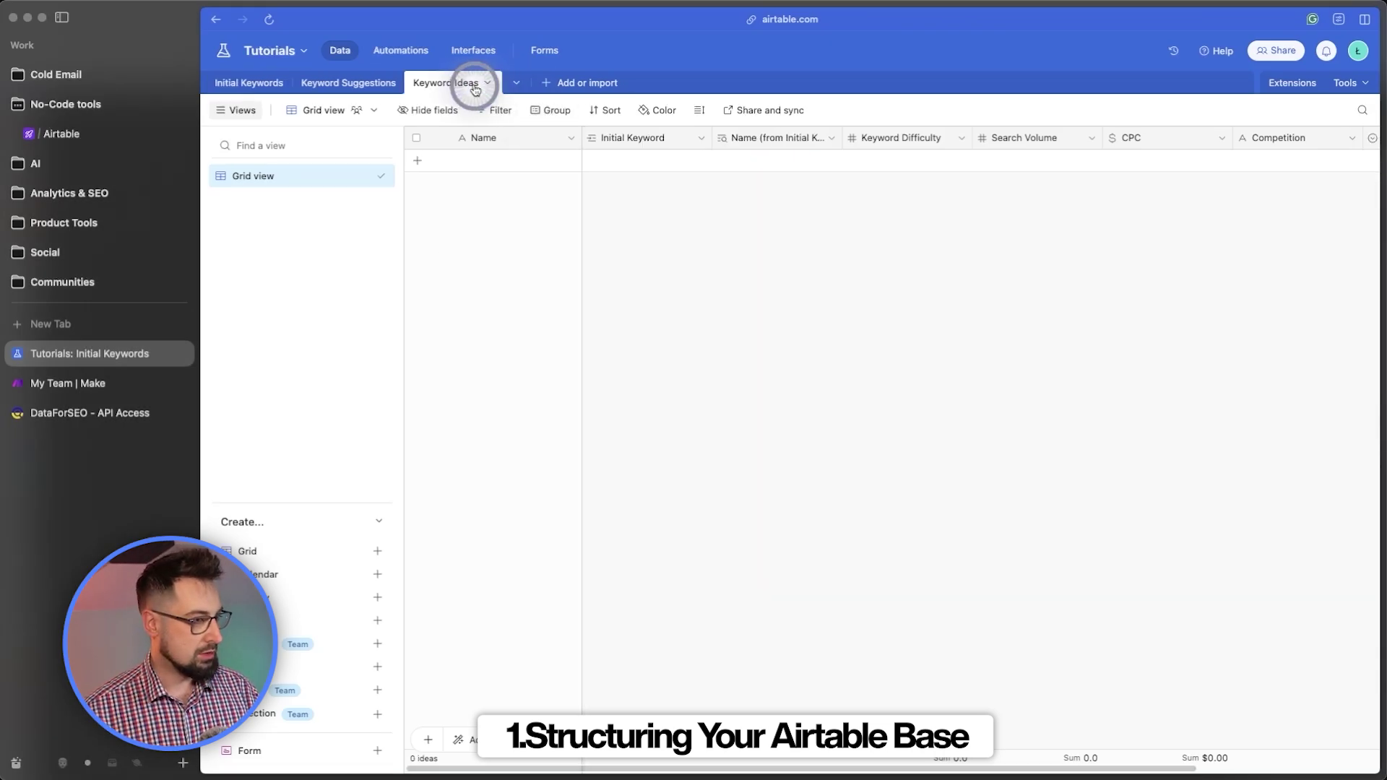
Duplicate the Keyword Ideas table and rename the copy to "SERP Data"
click(475, 87)
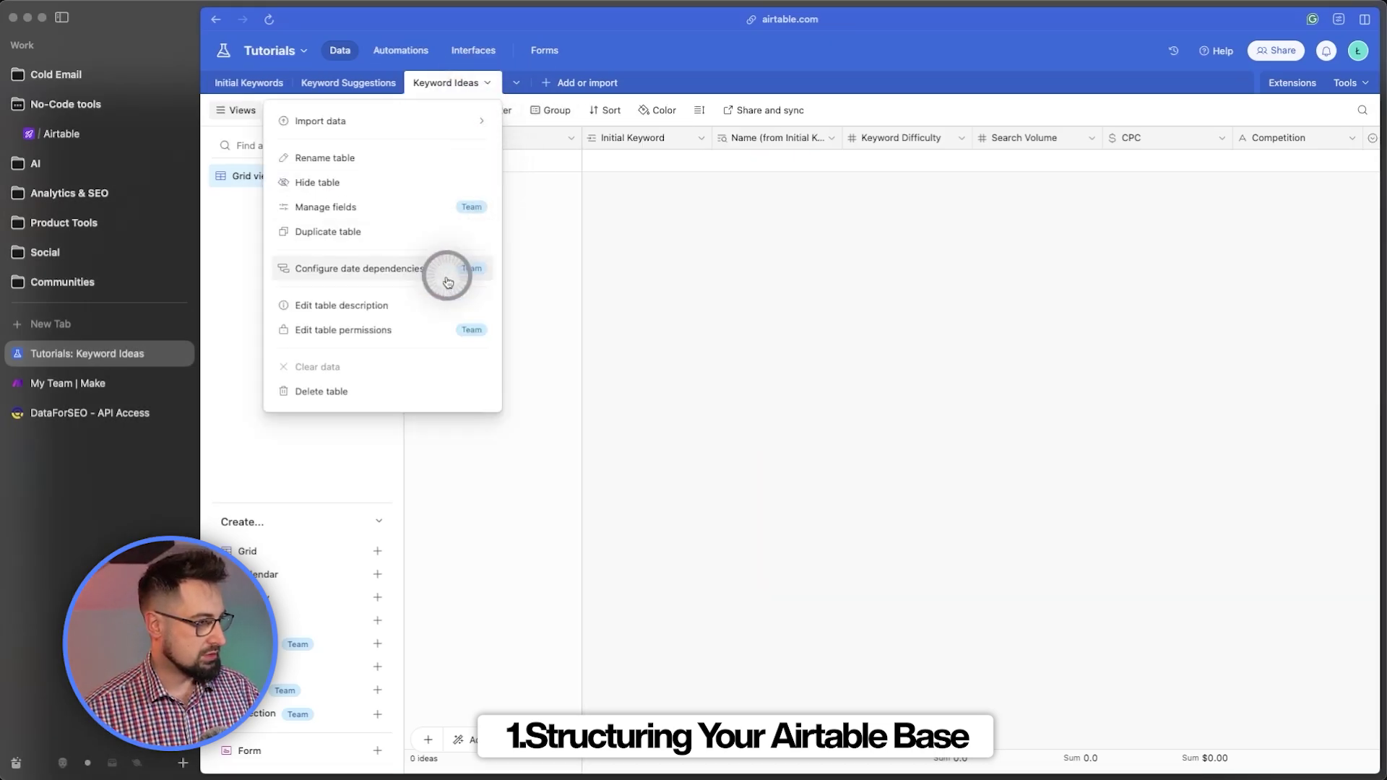
click(359, 236)
click(861, 431)
click(591, 83)
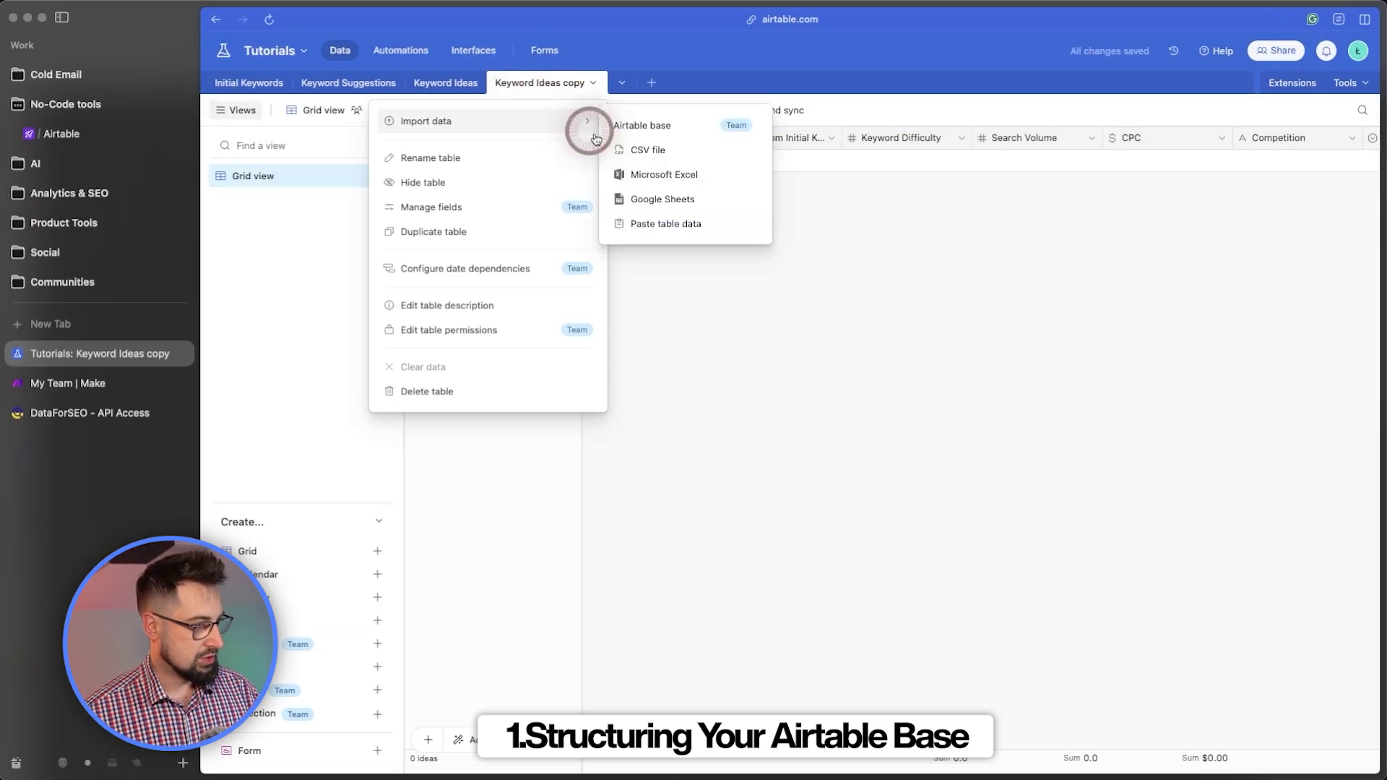
click(487, 159)
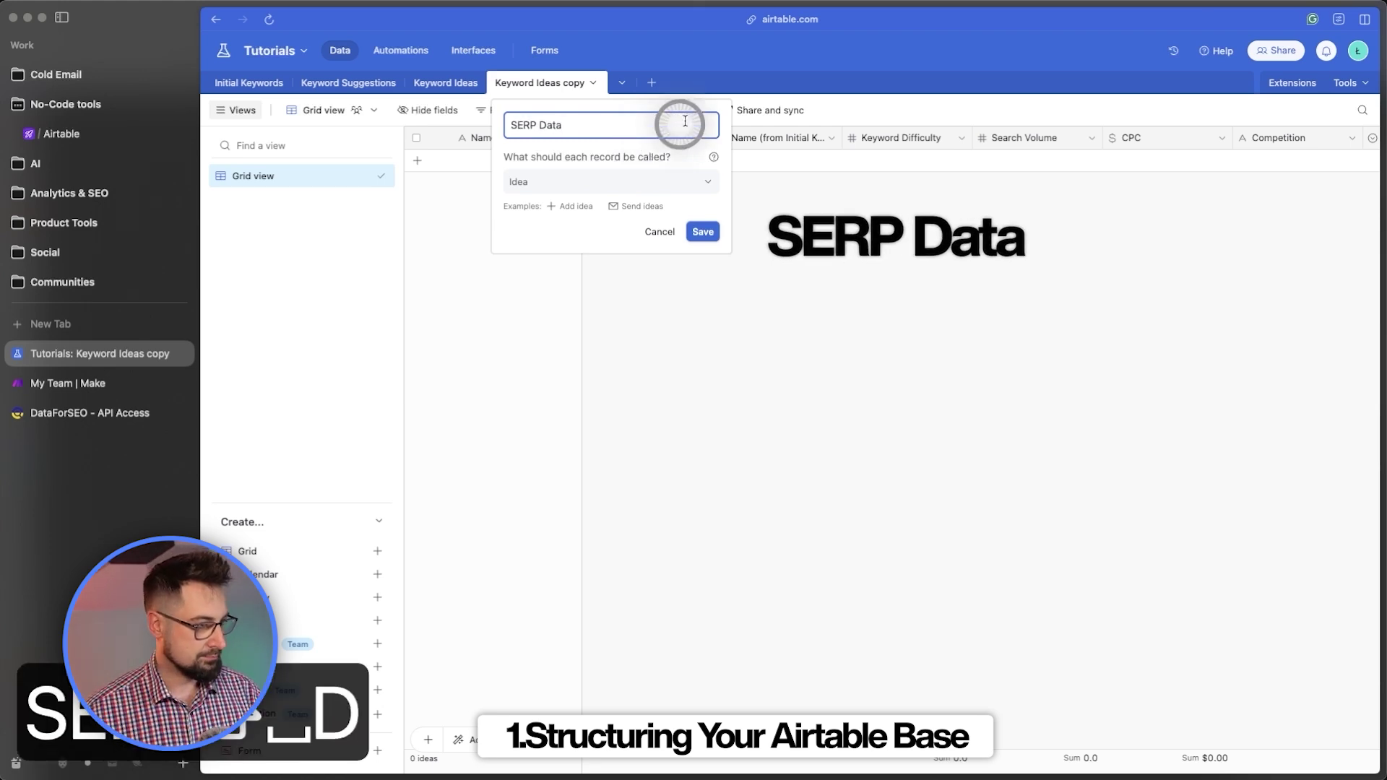
text(SERP Data)
click(705, 230)
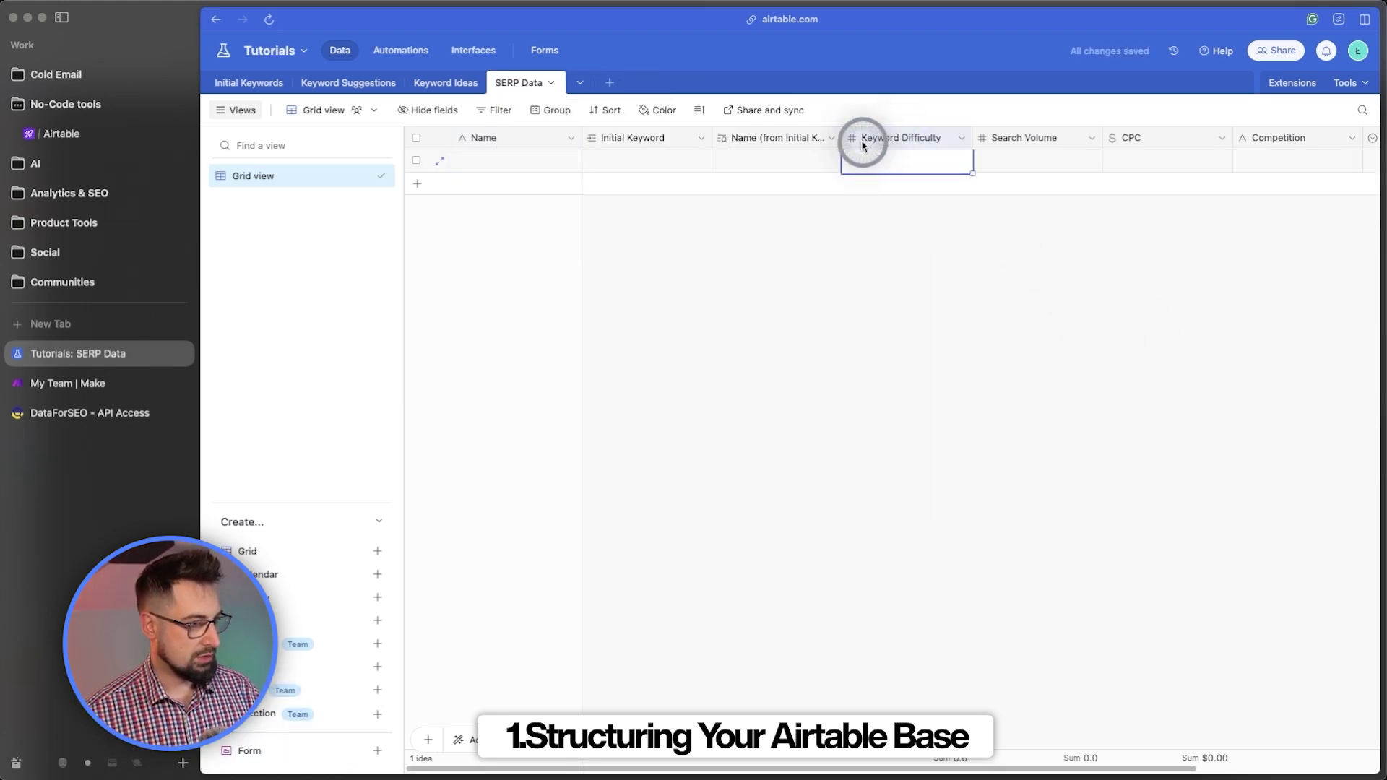
Delete the five fields from Keyword Difficulty through Search Intent in the SERP Data table
drag(1319, 142, 1188, 163)
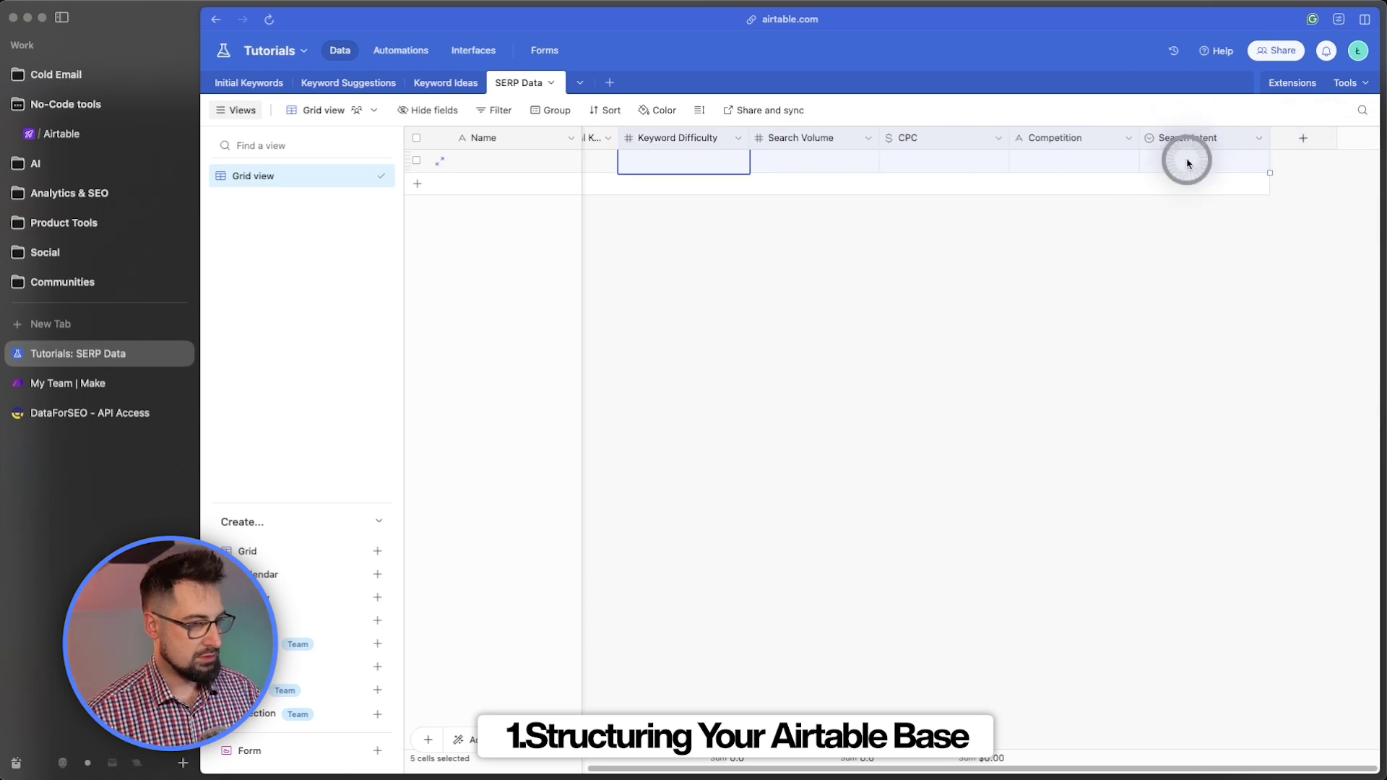
right_click(1200, 150)
click(1229, 292)
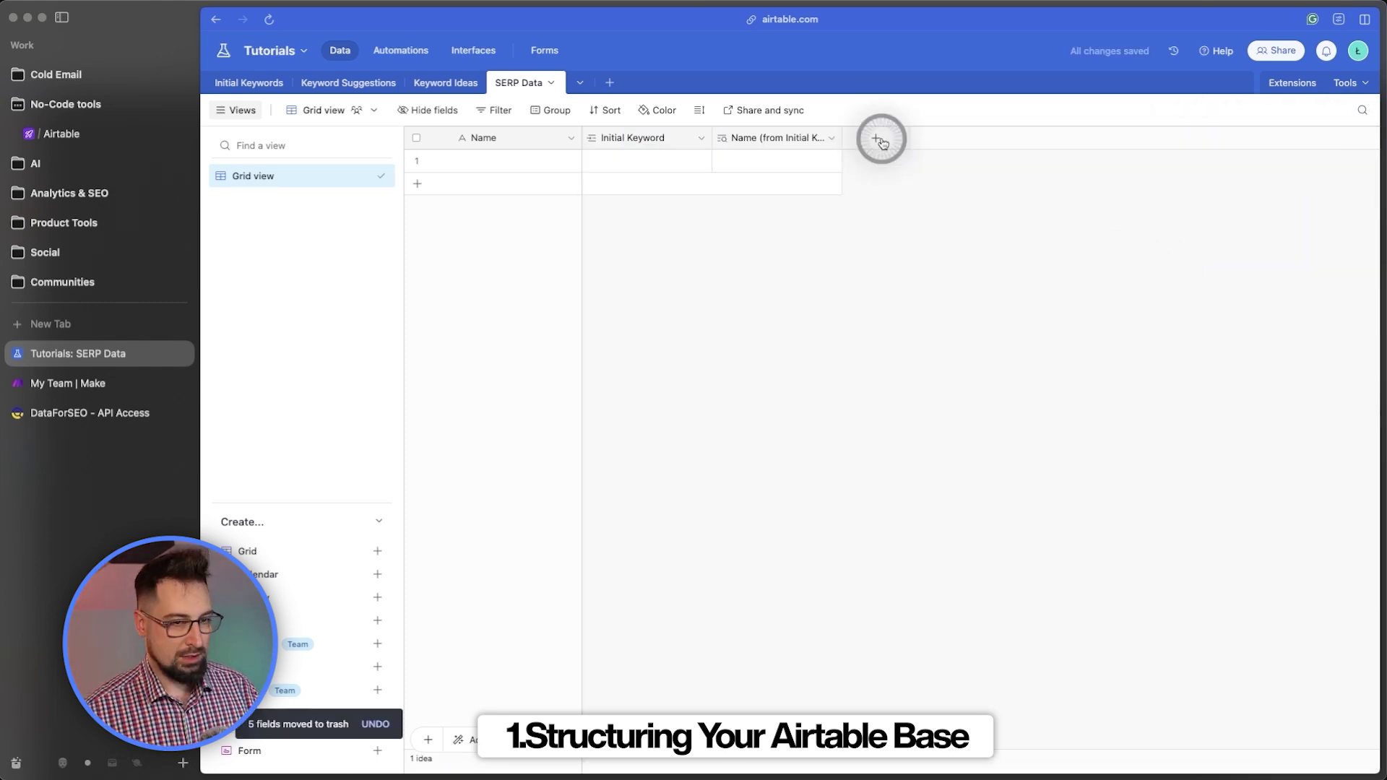
Add a Number field named "Rank number" with 0 decimal places to the SERP Data table
click(883, 138)
text(Rank number)
key(Tab)
text(n)
key(Return)
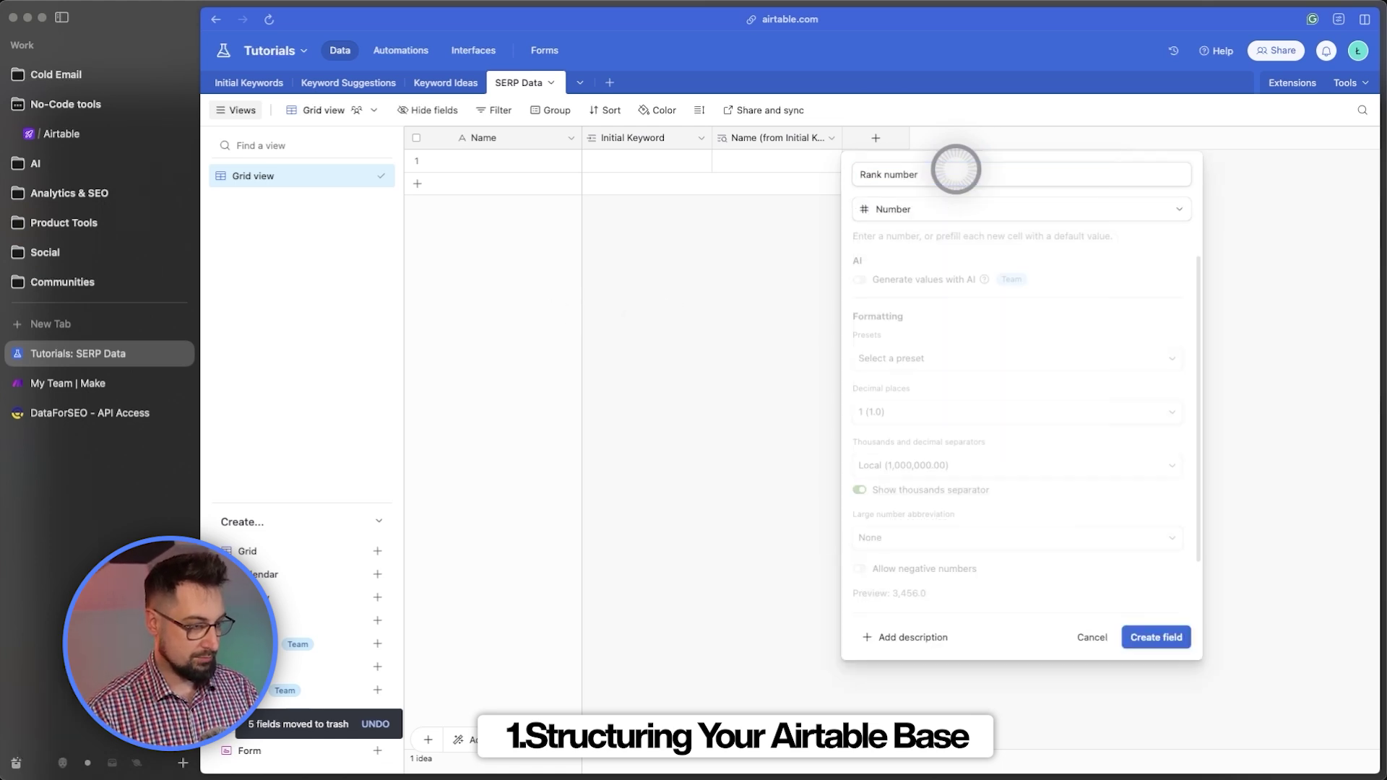
click(1094, 413)
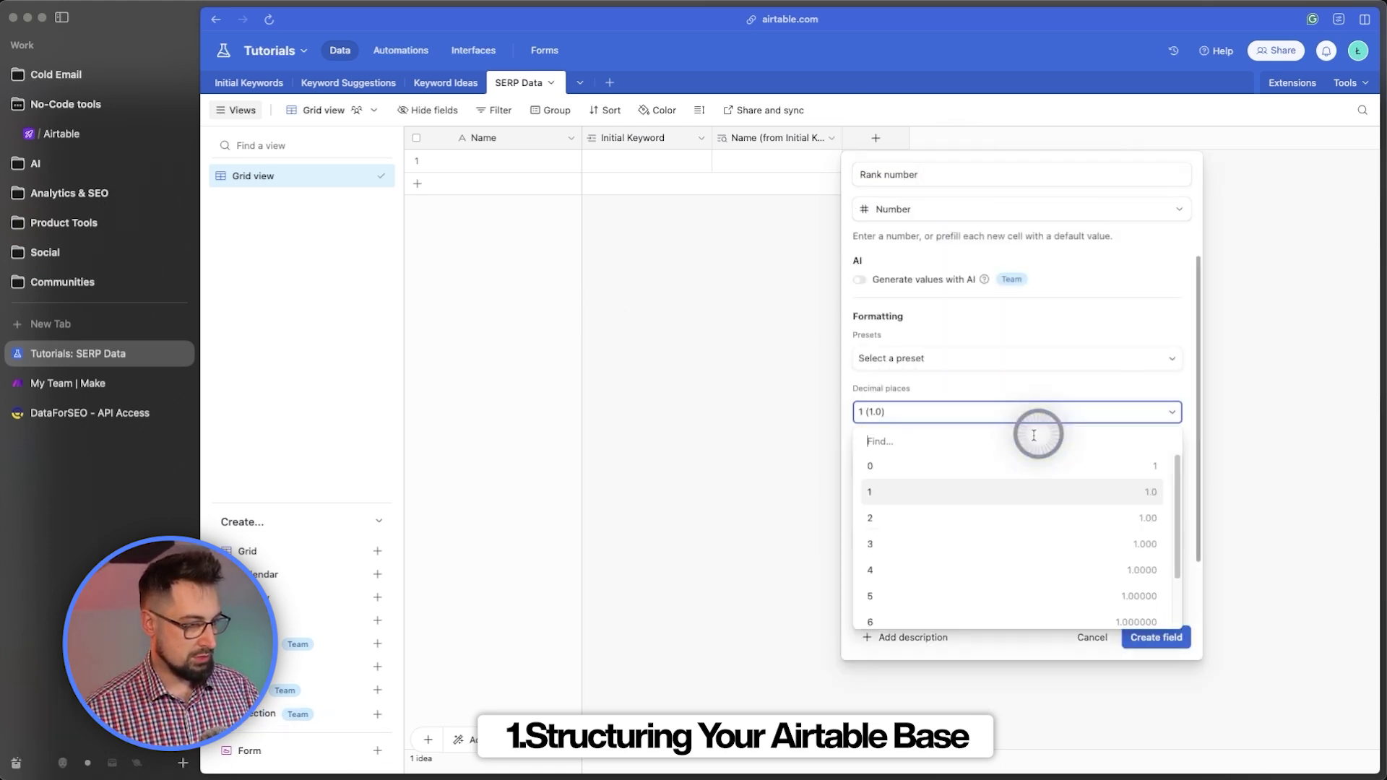
click(957, 468)
click(1156, 636)
Add a field named "URL" of type URL after Rank number
click(1028, 145)
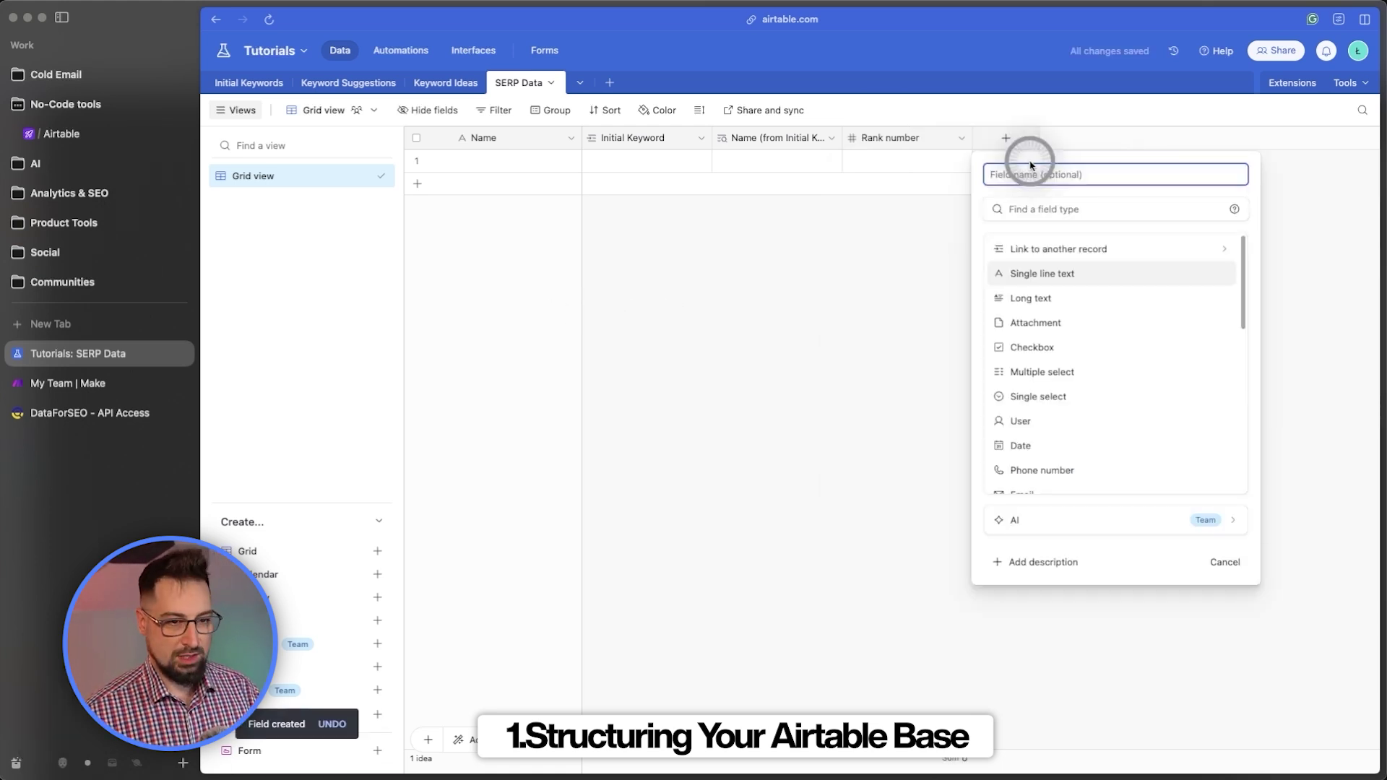
text(URL)
click(1082, 209)
text(url)
key(Return)
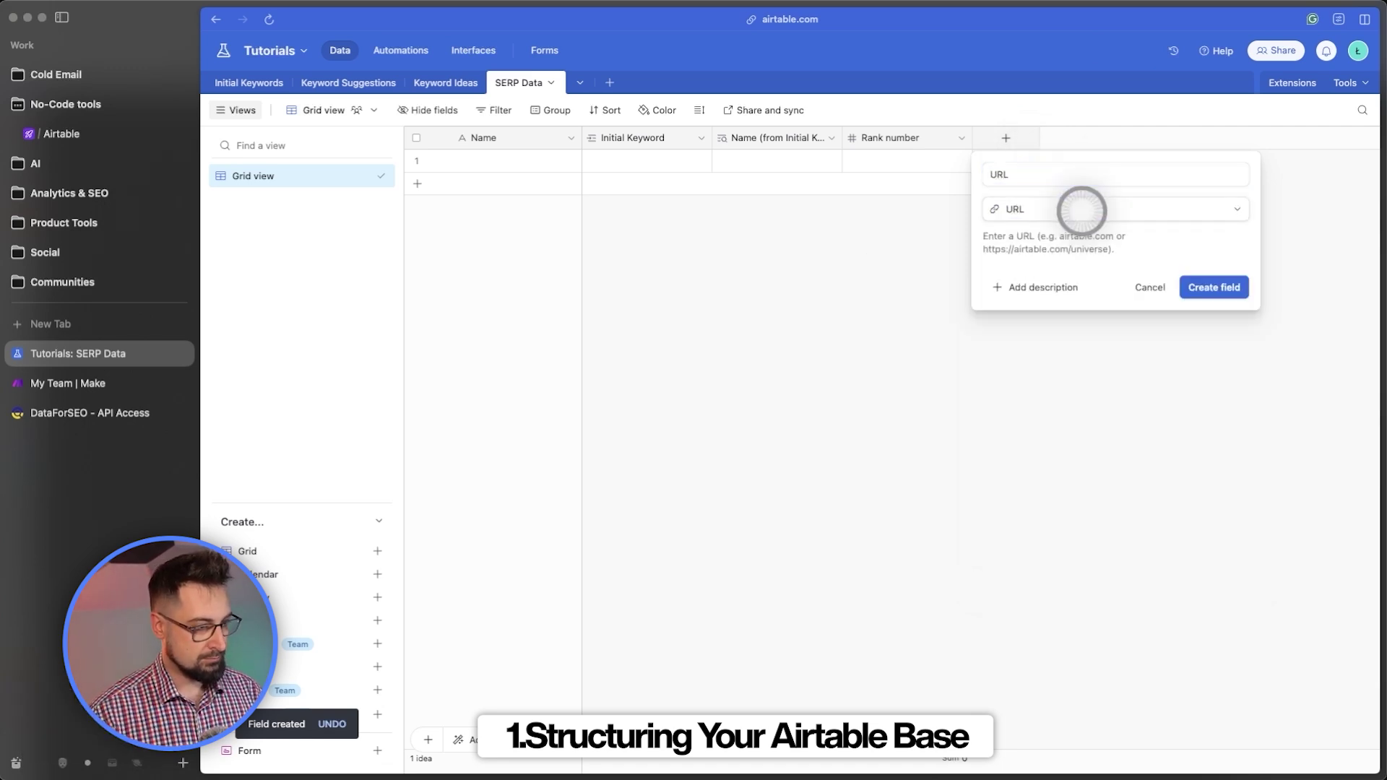
key(Return)
Add a Long text field named "Description" after the URL field
click(1139, 138)
text(Description)
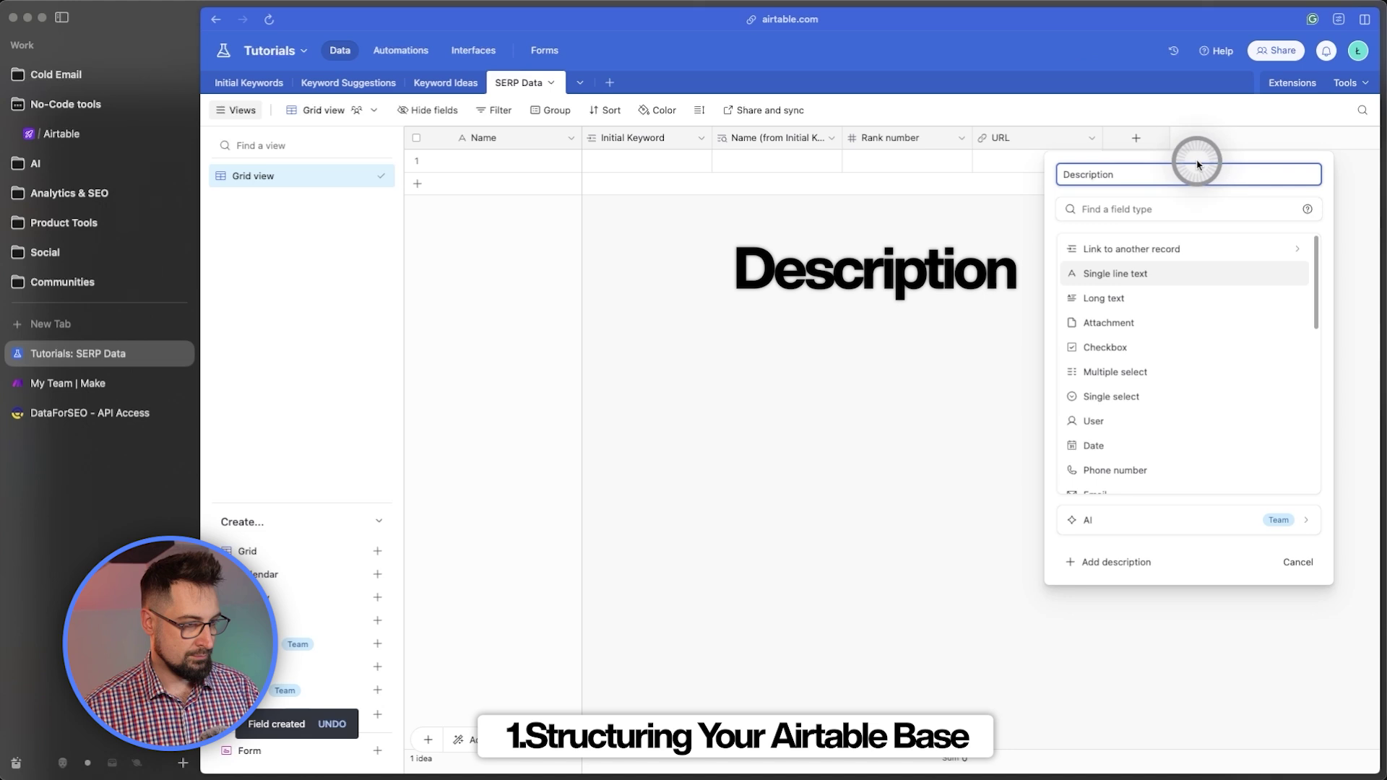
click(1138, 298)
click(1287, 315)
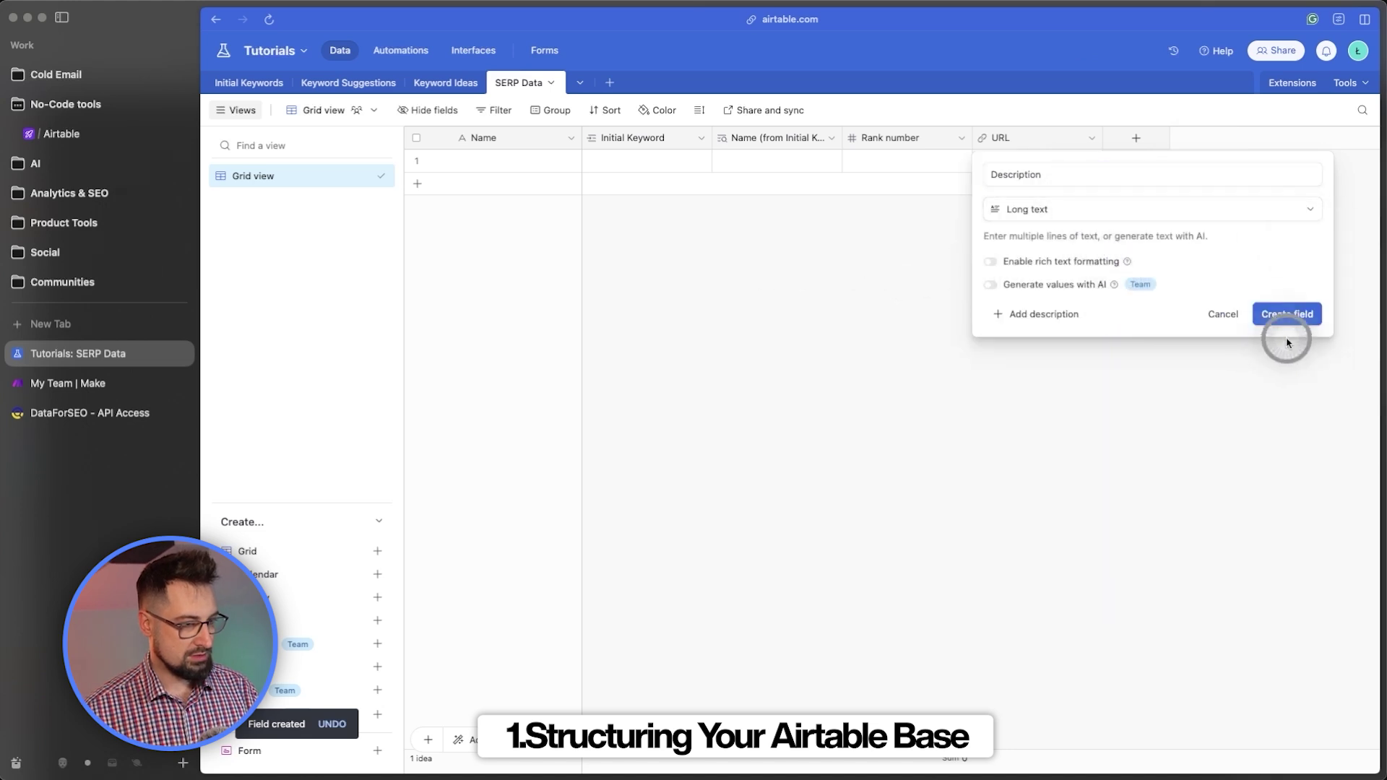
Add a Single line text field named "Type" after the Description field
click(1269, 137)
text(Type)
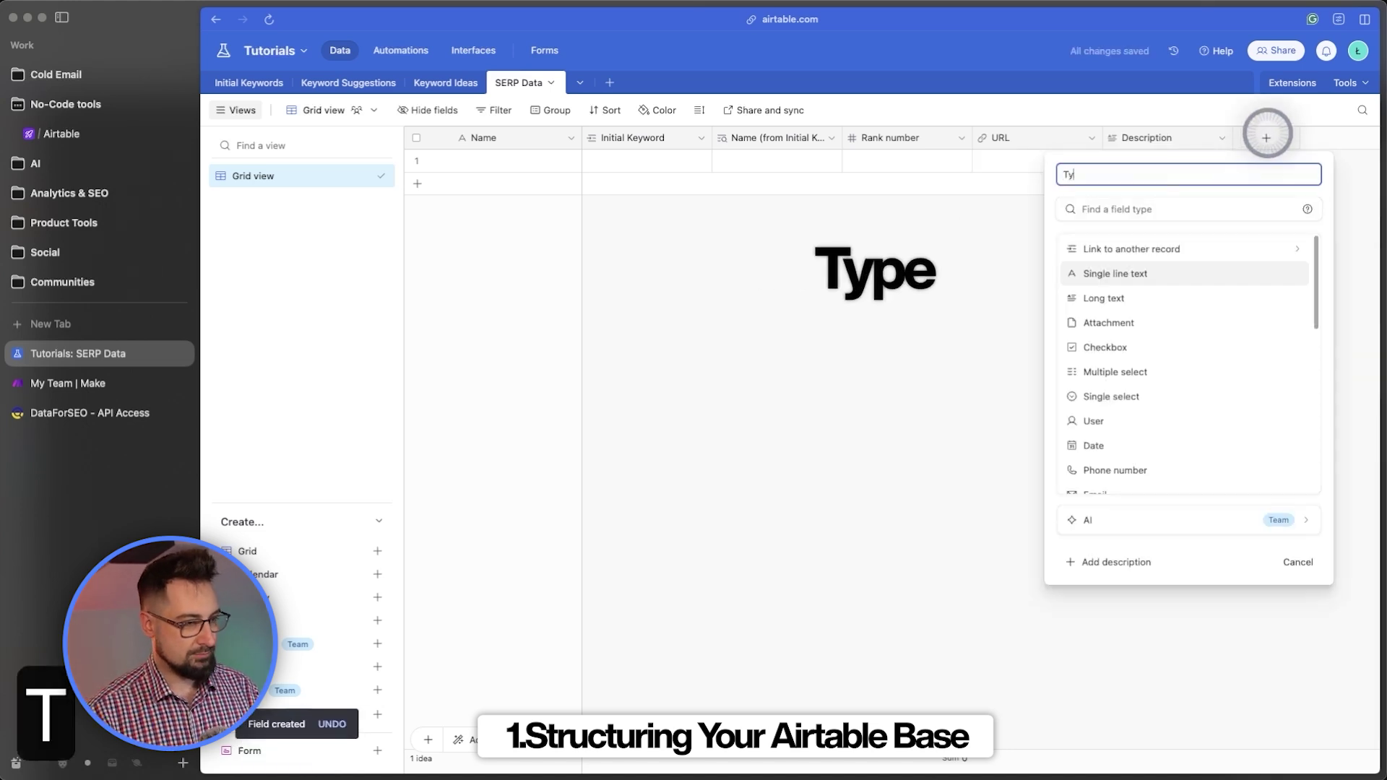
click(1139, 272)
click(1301, 318)
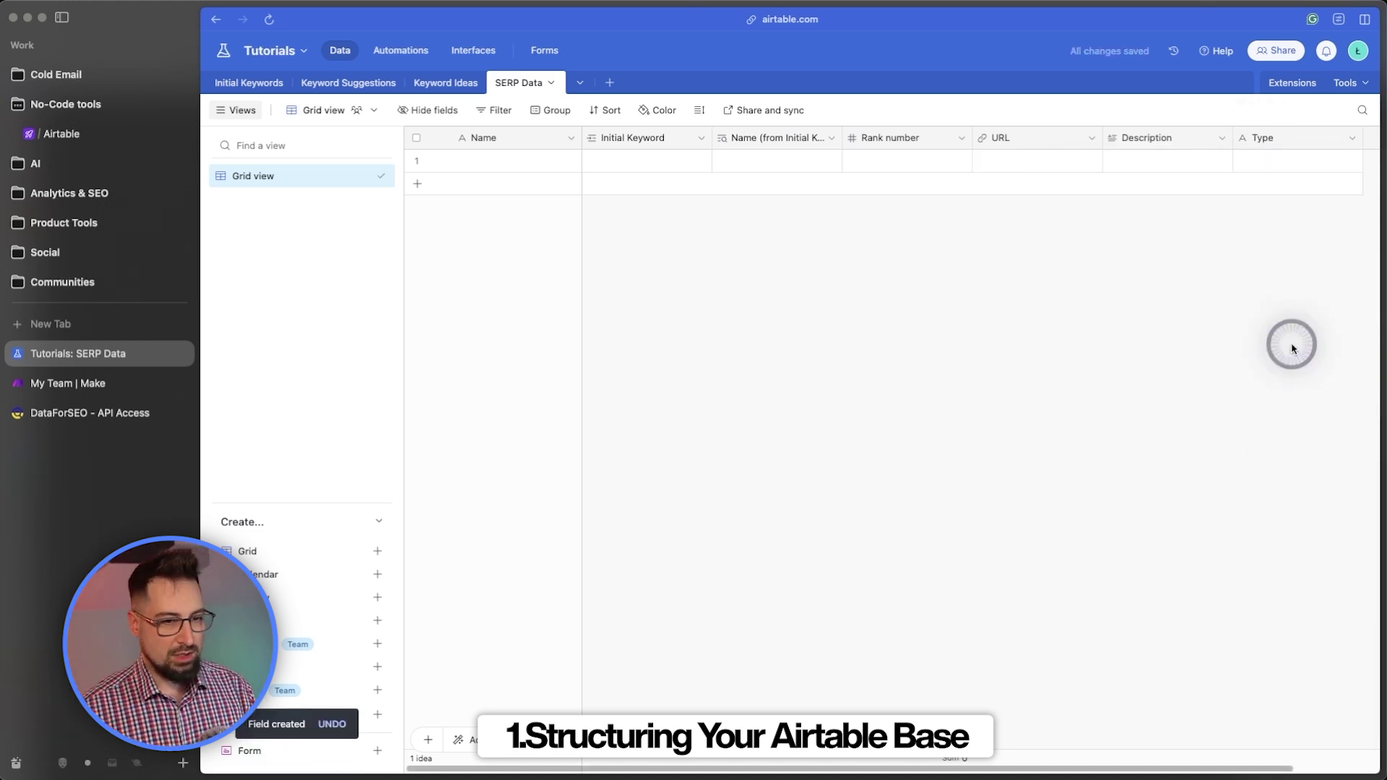
Rename the primary field of the SERP Data table to "Title"
double_click(519, 138)
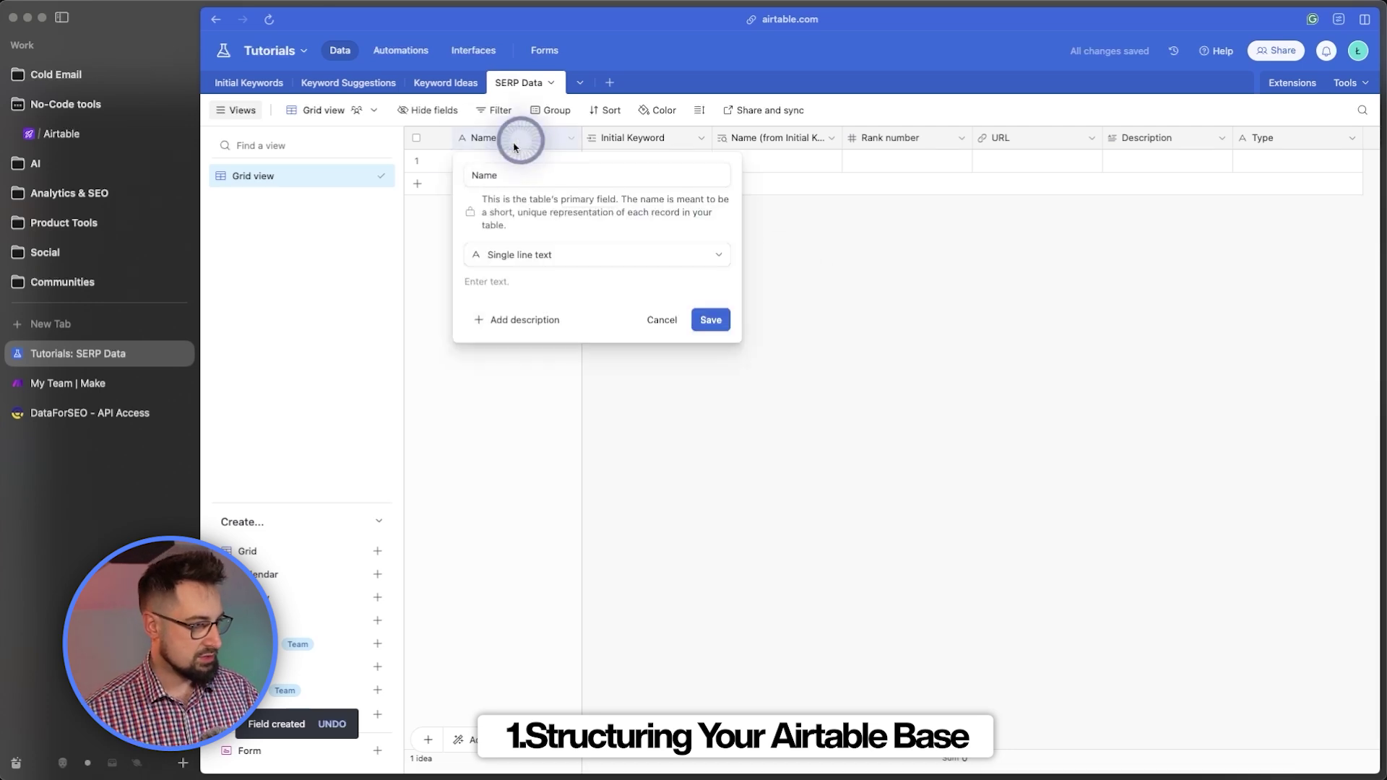
key(super+z)
text(Title)
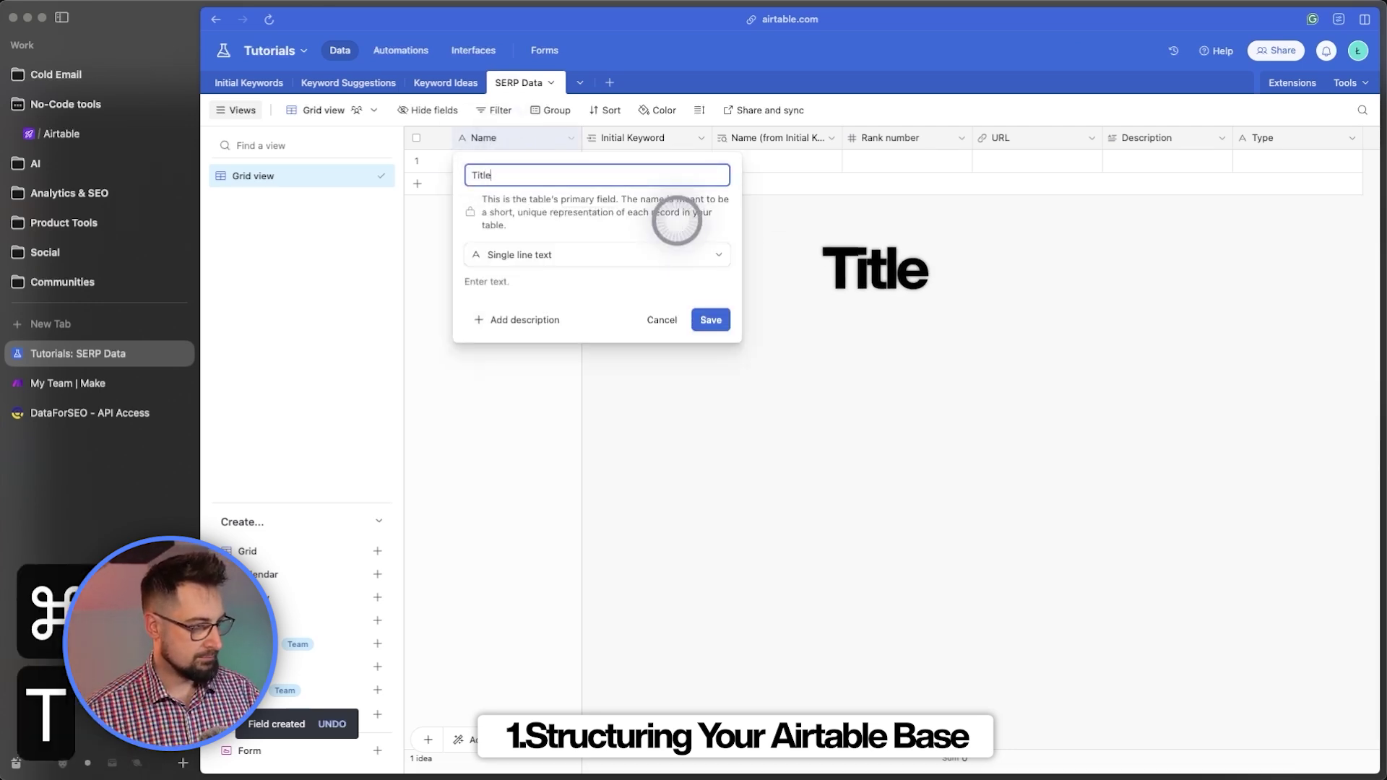
click(703, 319)
Rename the primary field of the Keyword Ideas table to "Keyword Idea"
click(446, 82)
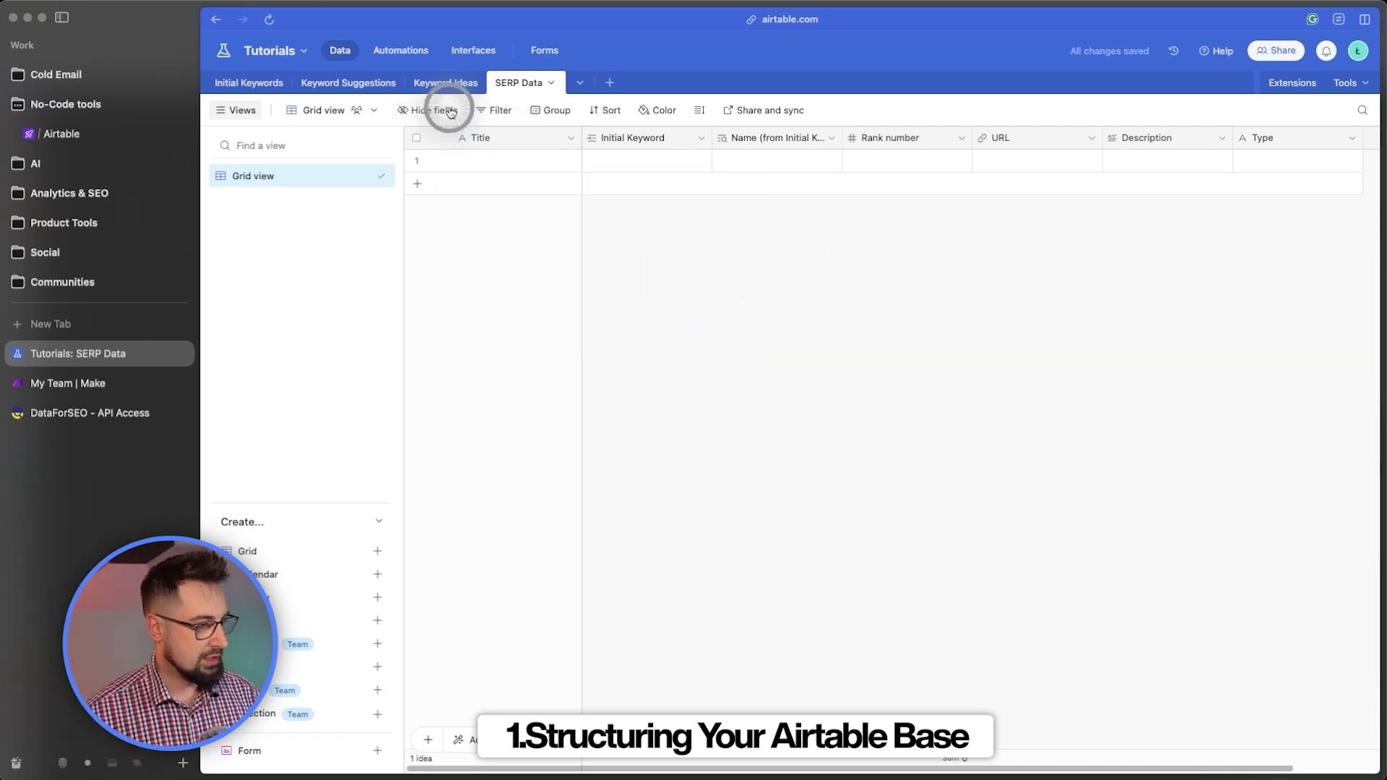
double_click(497, 139)
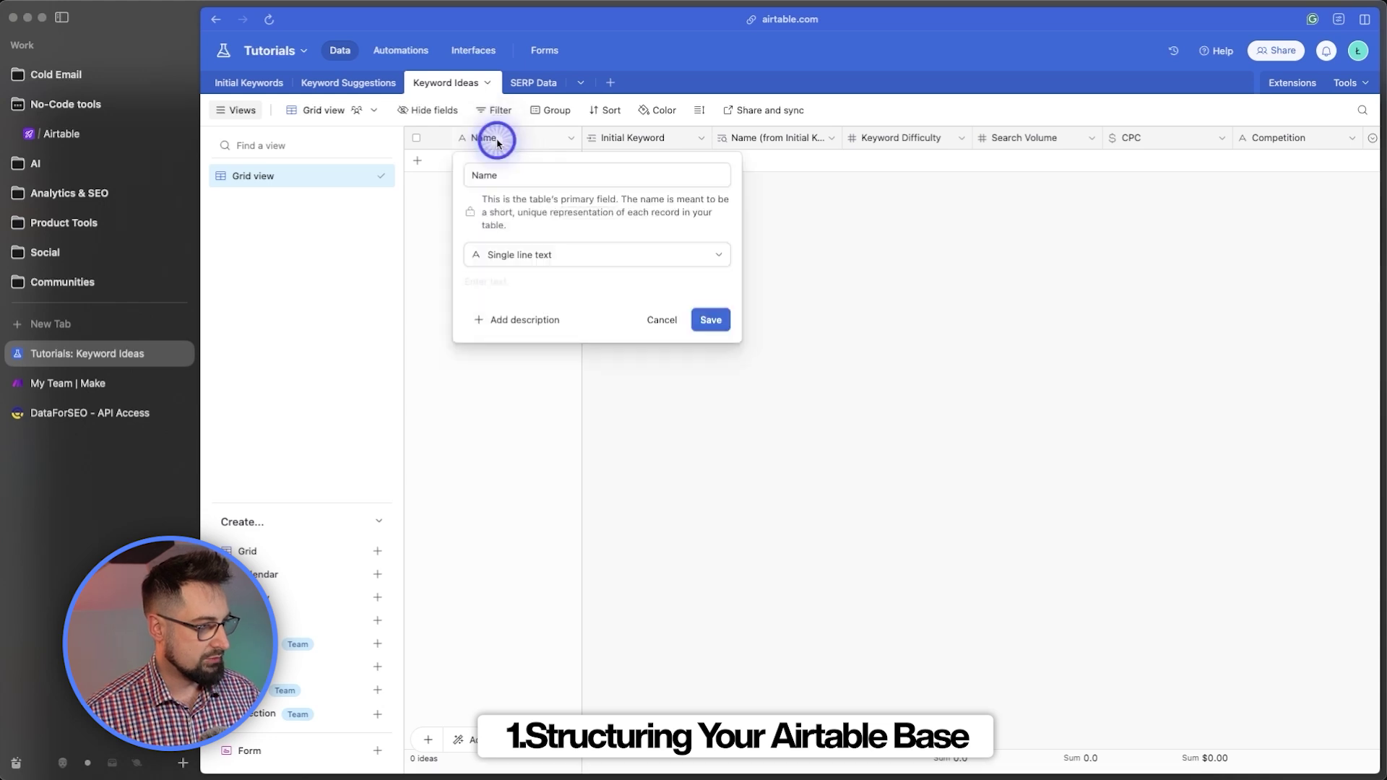
text(Keyword Idea)
click(711, 319)
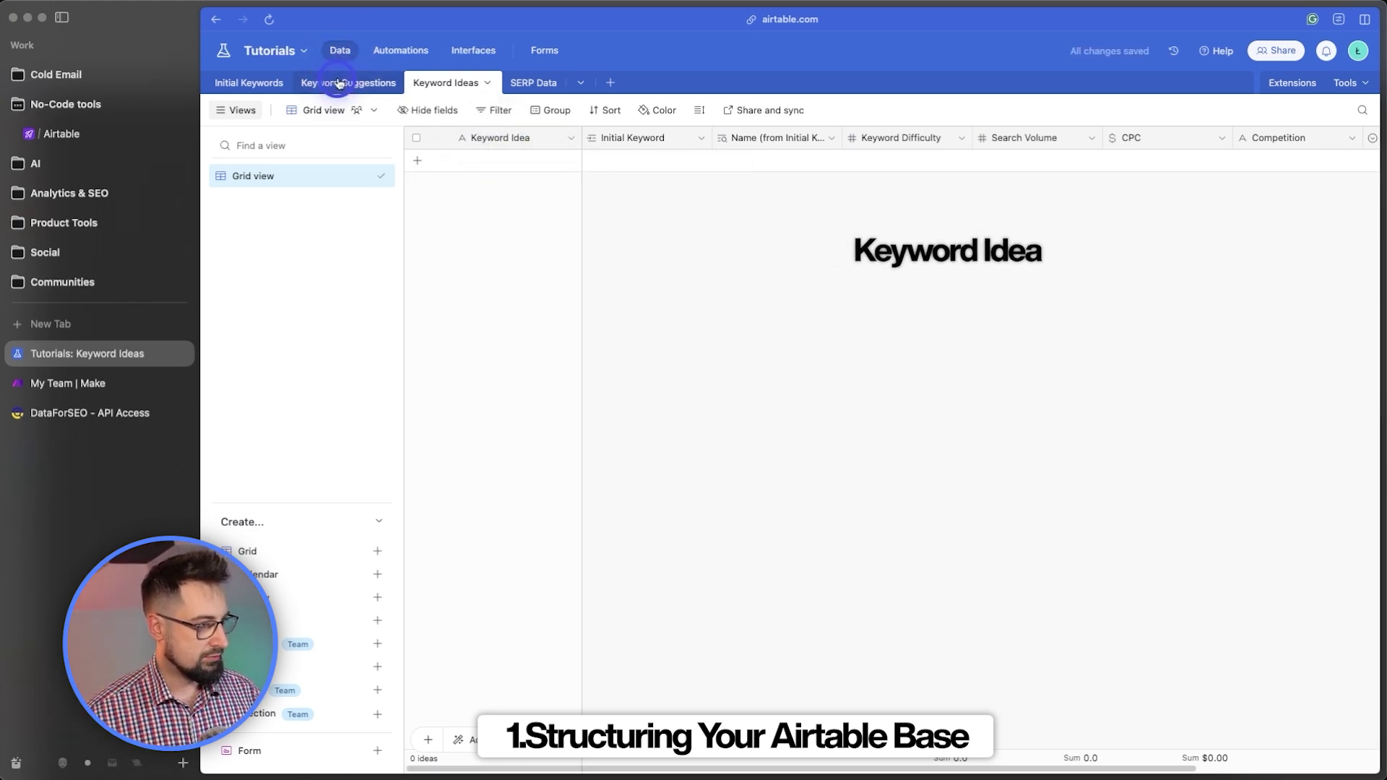
Rename the primary field of the Keyword Suggestions table to "Keyword Suggestion"
click(348, 83)
click(495, 139)
double_click(496, 139)
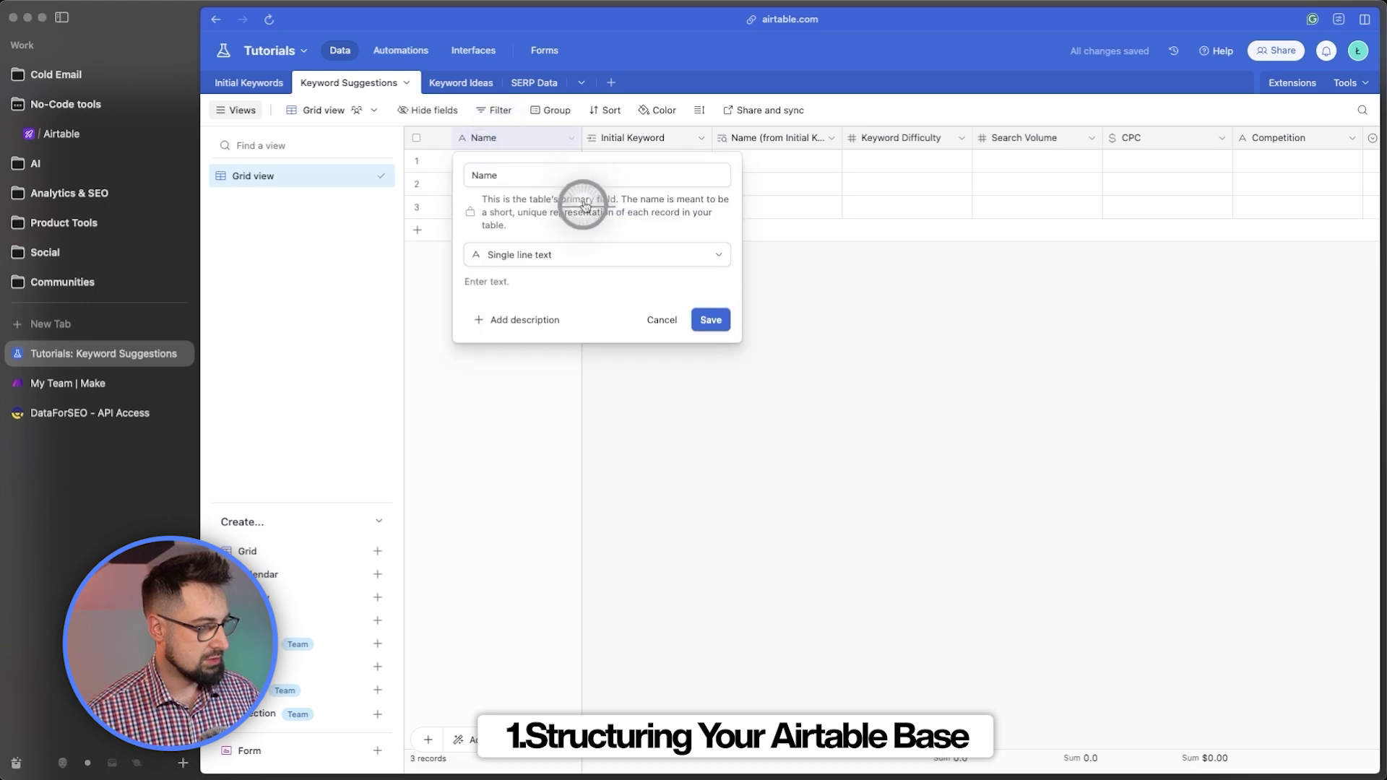
text(Kewword Suggestion)
key(Return)
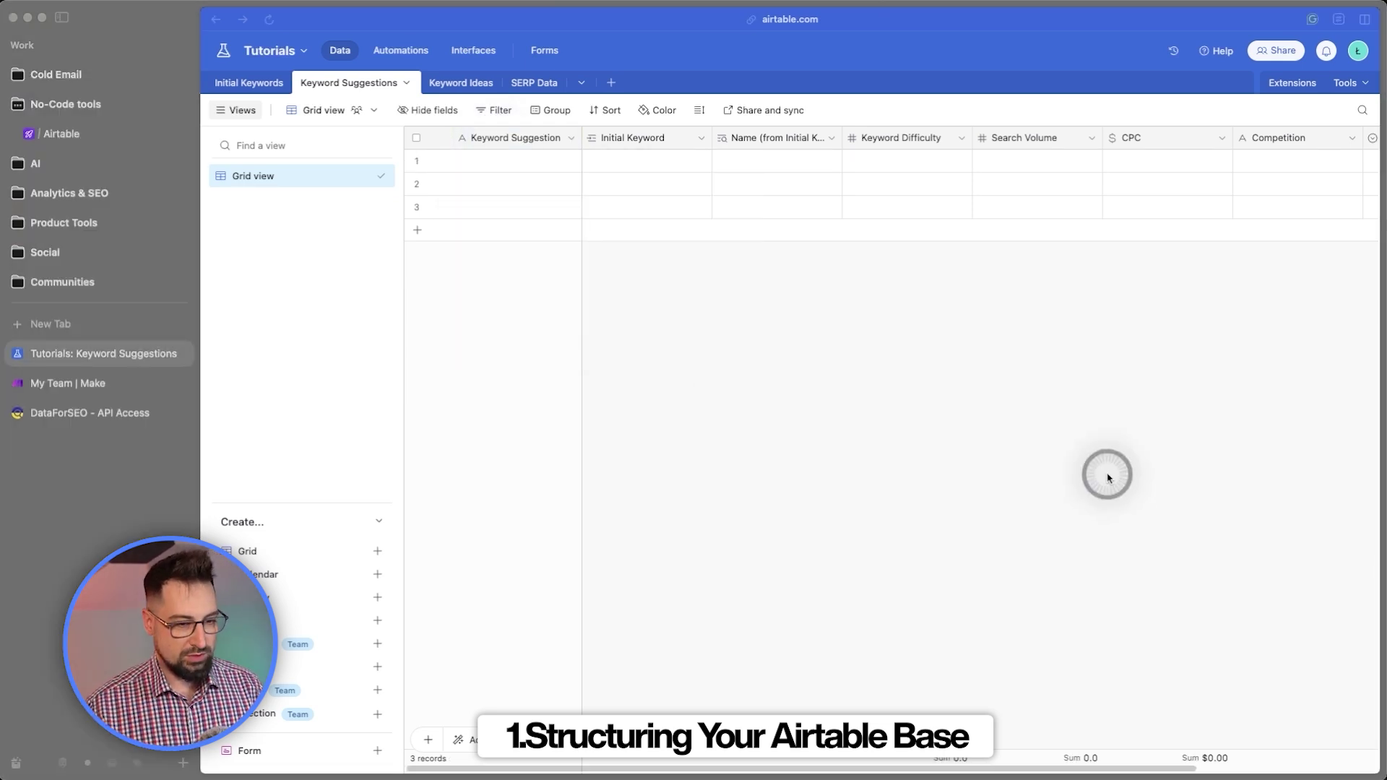
Switch to DataForSEO and review the account balance, the dashboard, and the API login and password fields on the API Access page
click(106, 414)
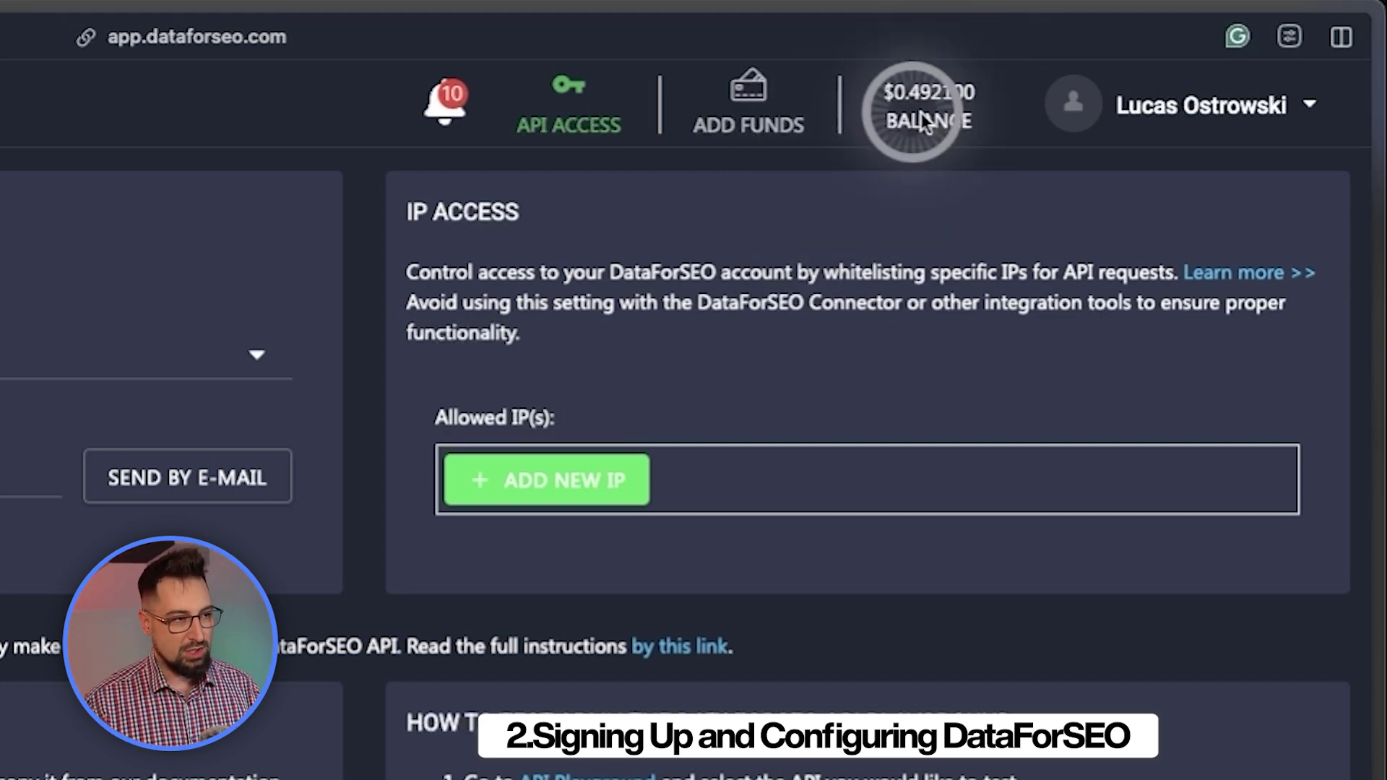
click(748, 108)
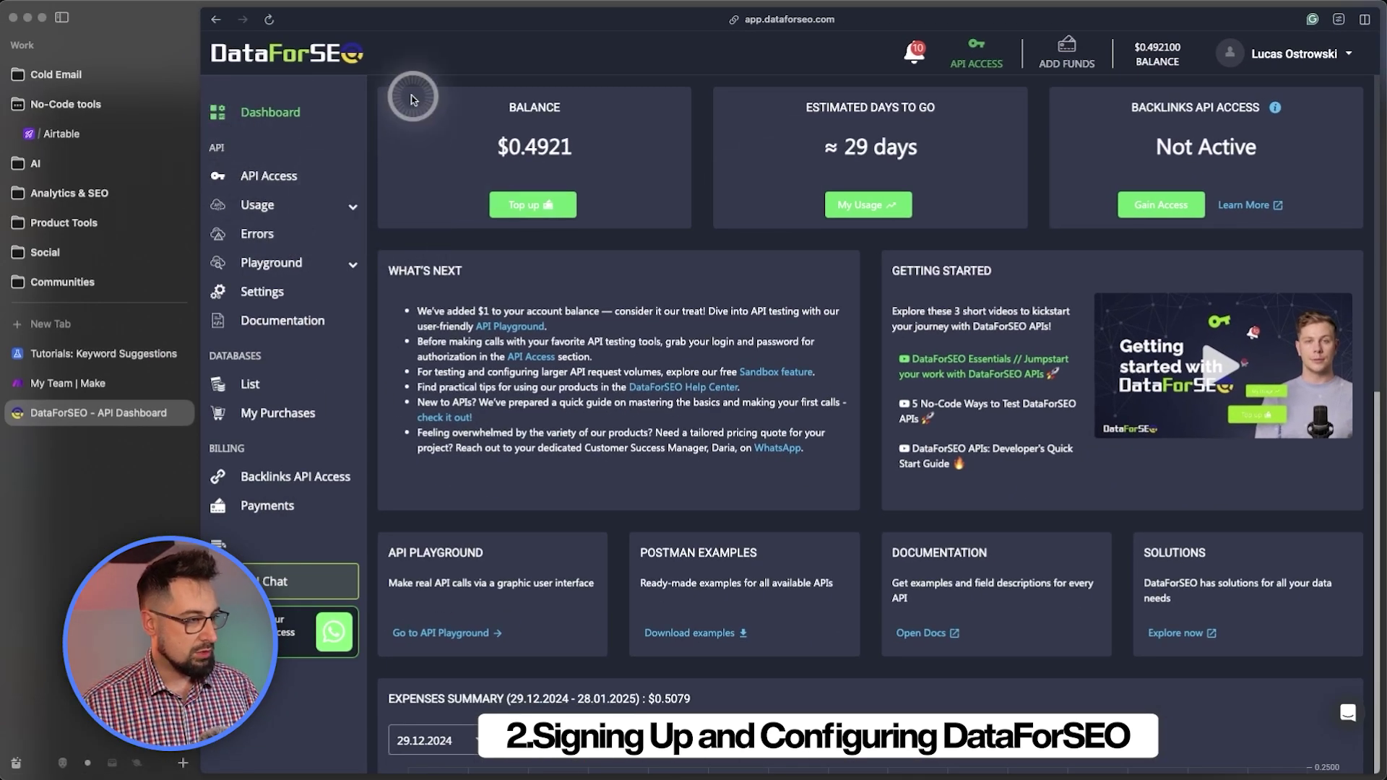
click(263, 175)
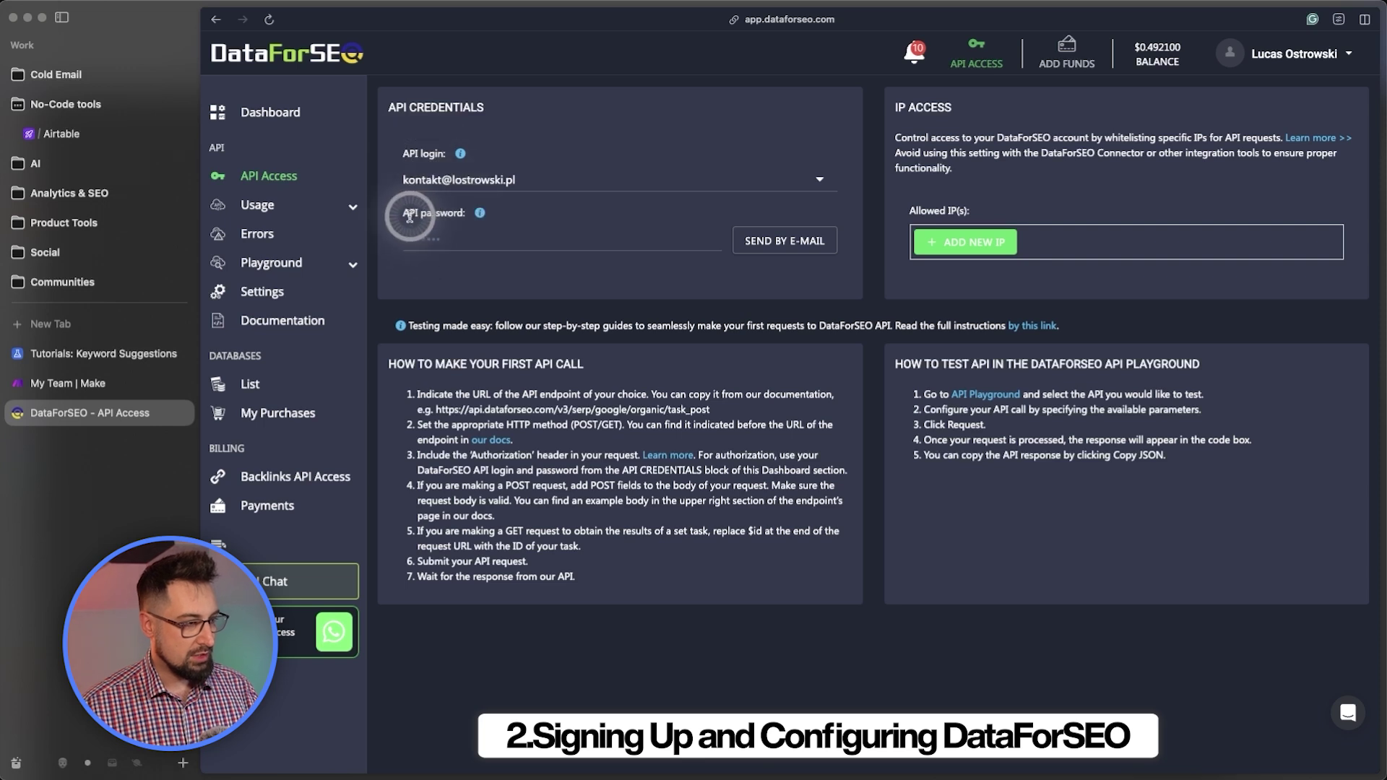
drag(405, 212, 675, 232)
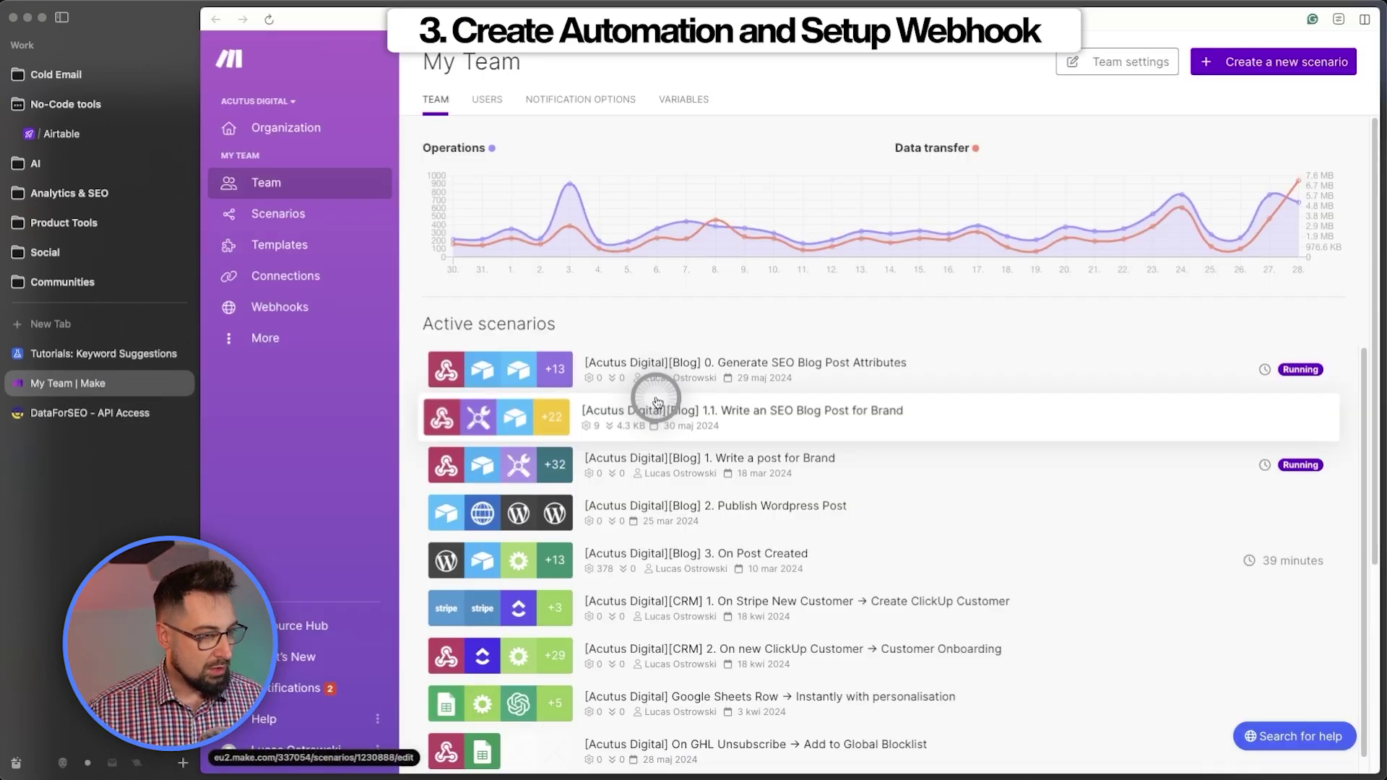
Create a new scenario in Make named "[SEO Keywords System] On Generate Click → Generate Keyword Ideas, Suggestions, SERP Data"
click(1288, 63)
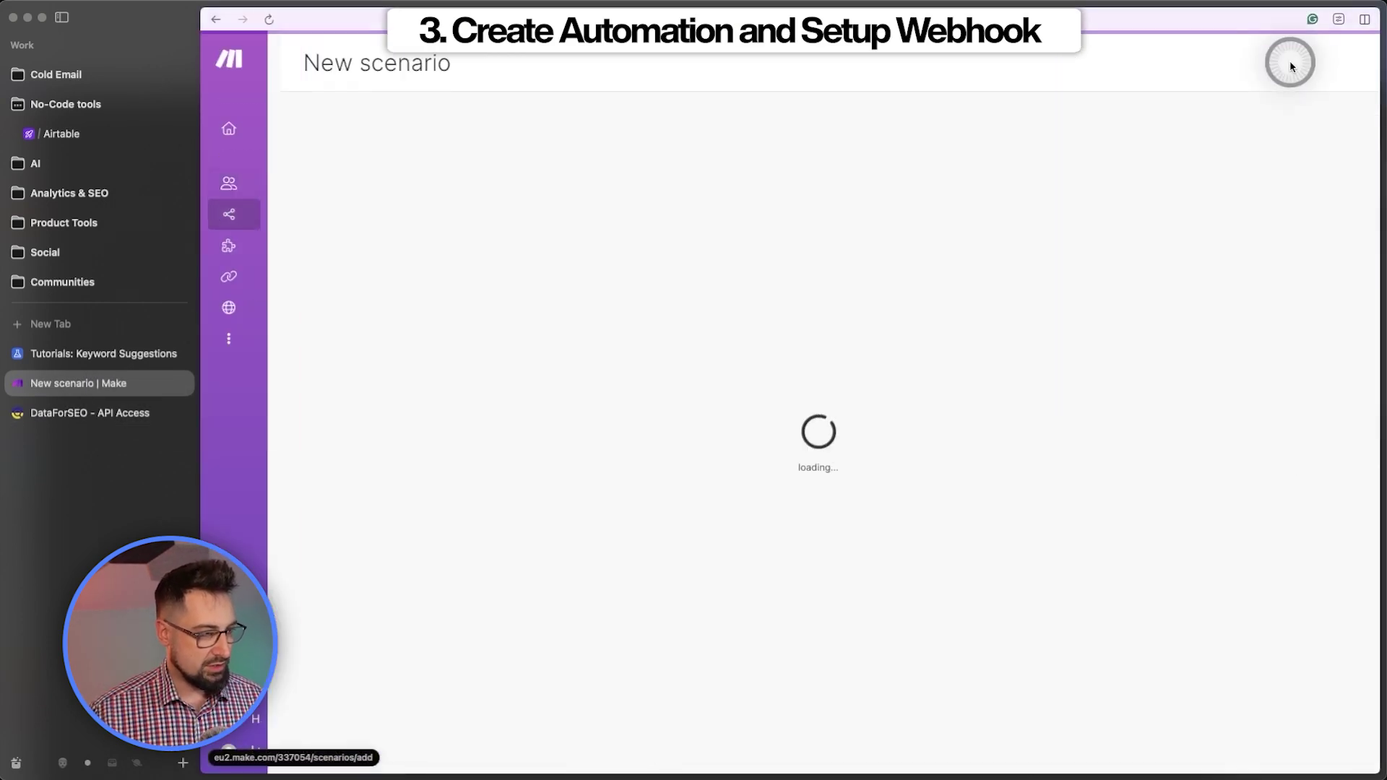
drag(421, 64, 488, 62)
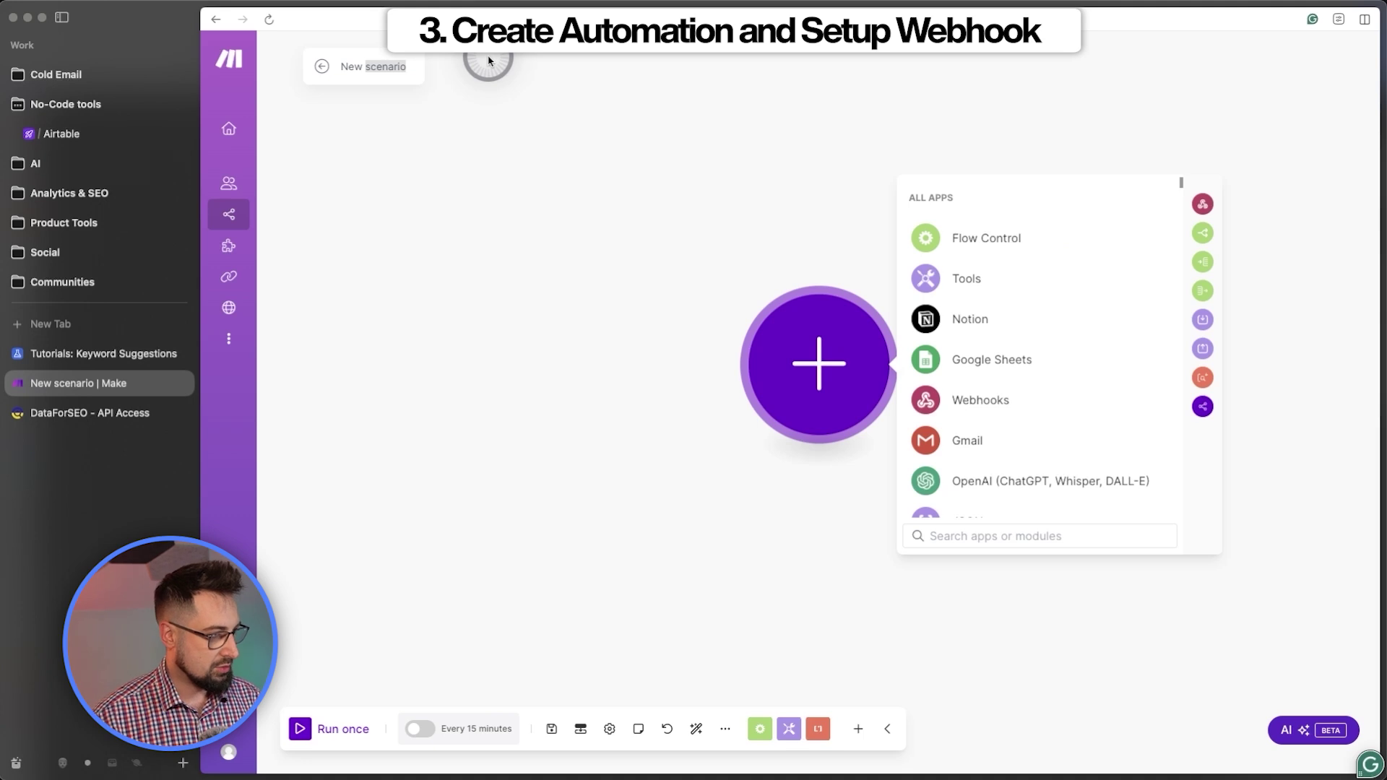
key(super+a)
key(super+BackSpace)
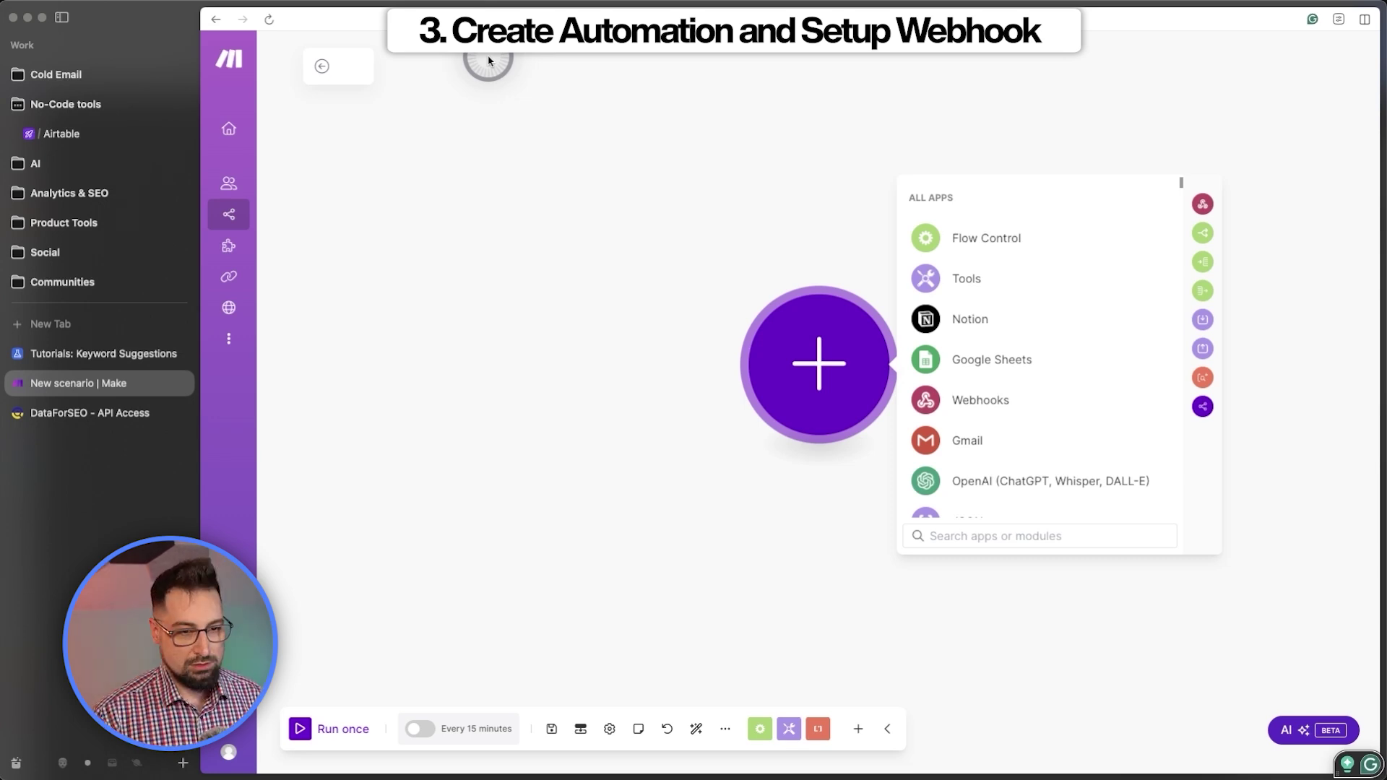
text([SEO Keywords System] On Generate Click → Generate Keyword Ideas, Suggestions, SERP Data)
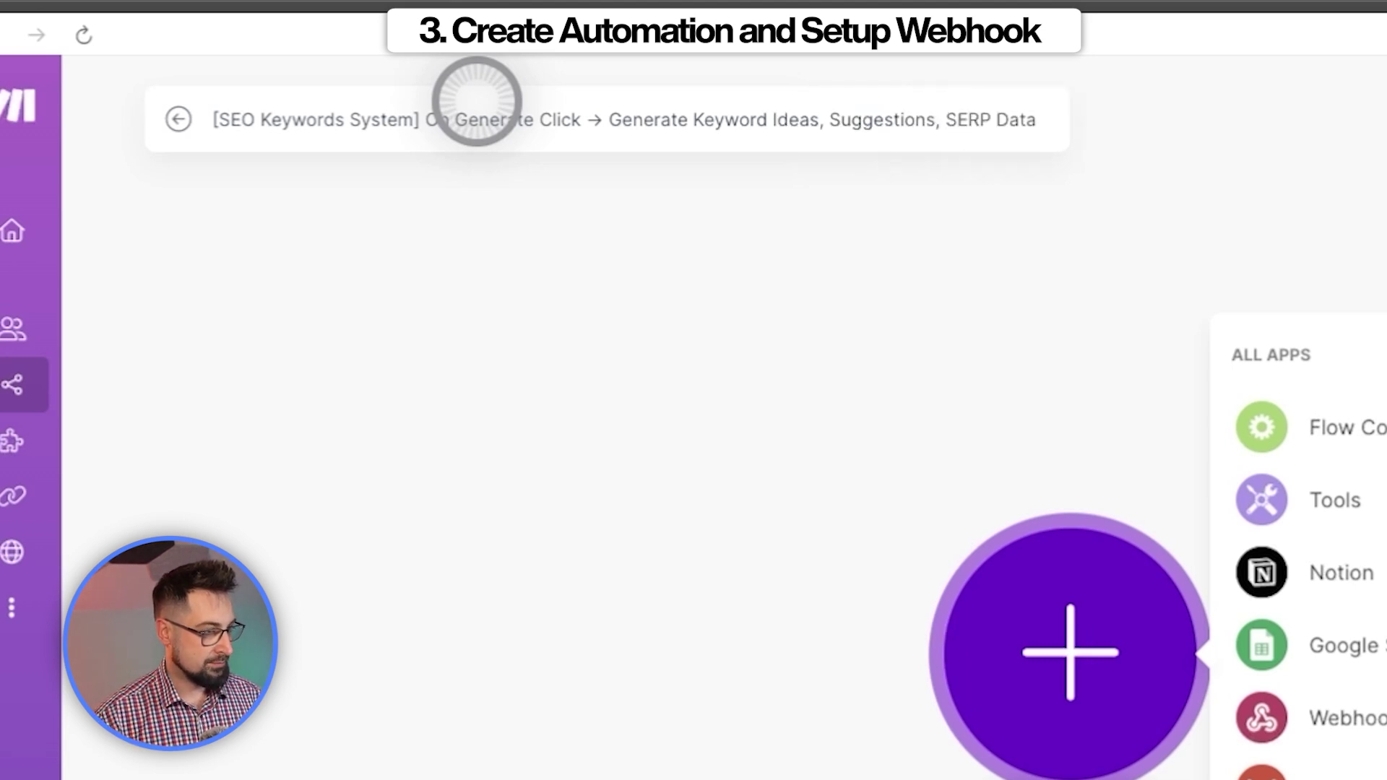
Add a Webhooks Custom webhook trigger as the scenario's first module
click(567, 619)
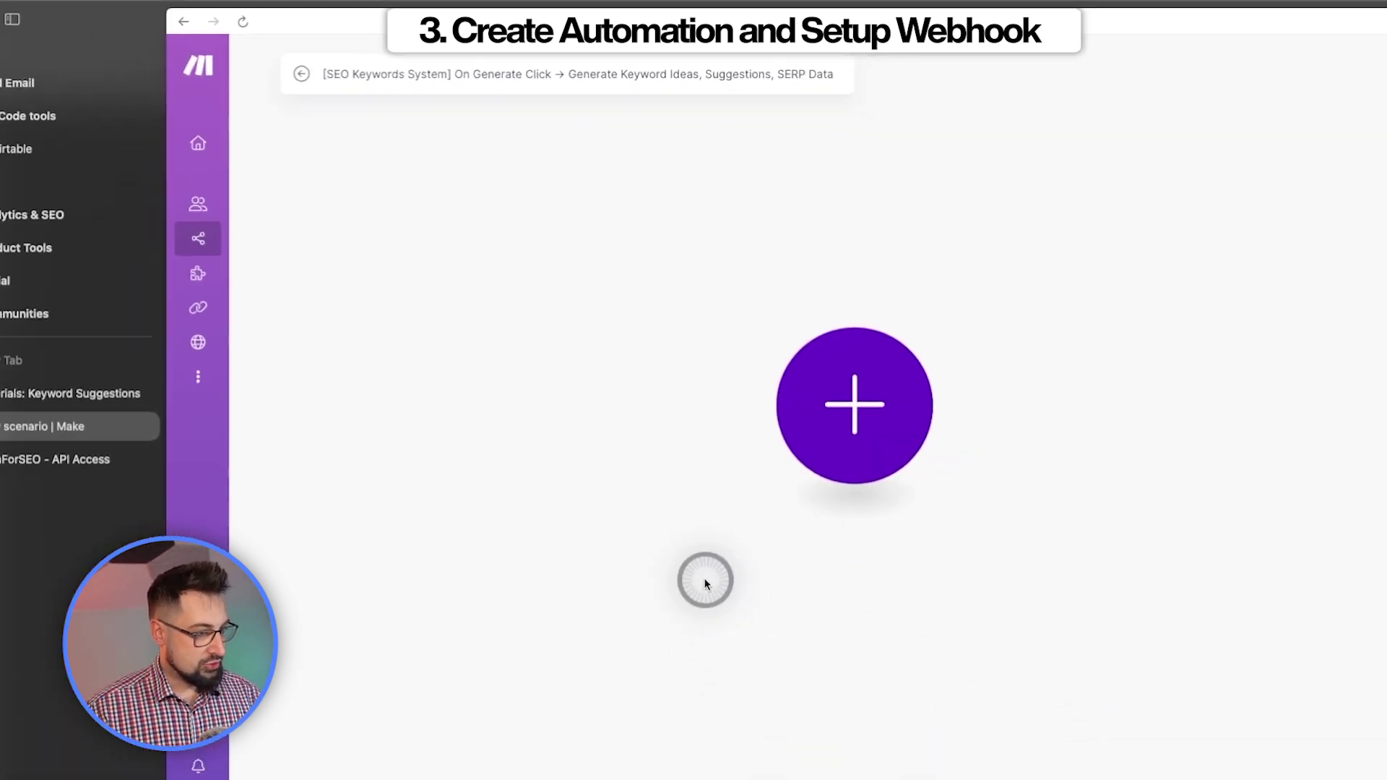
click(997, 398)
click(1118, 383)
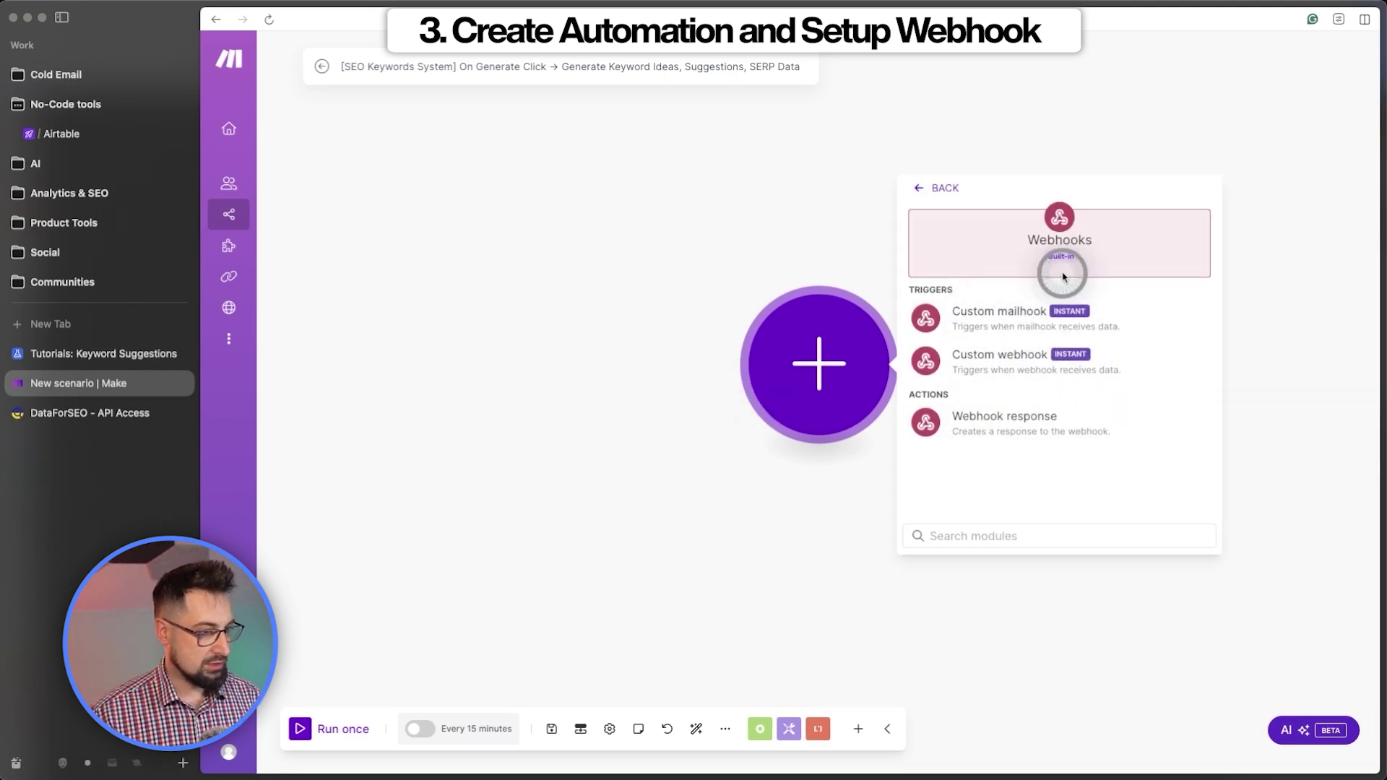
click(992, 367)
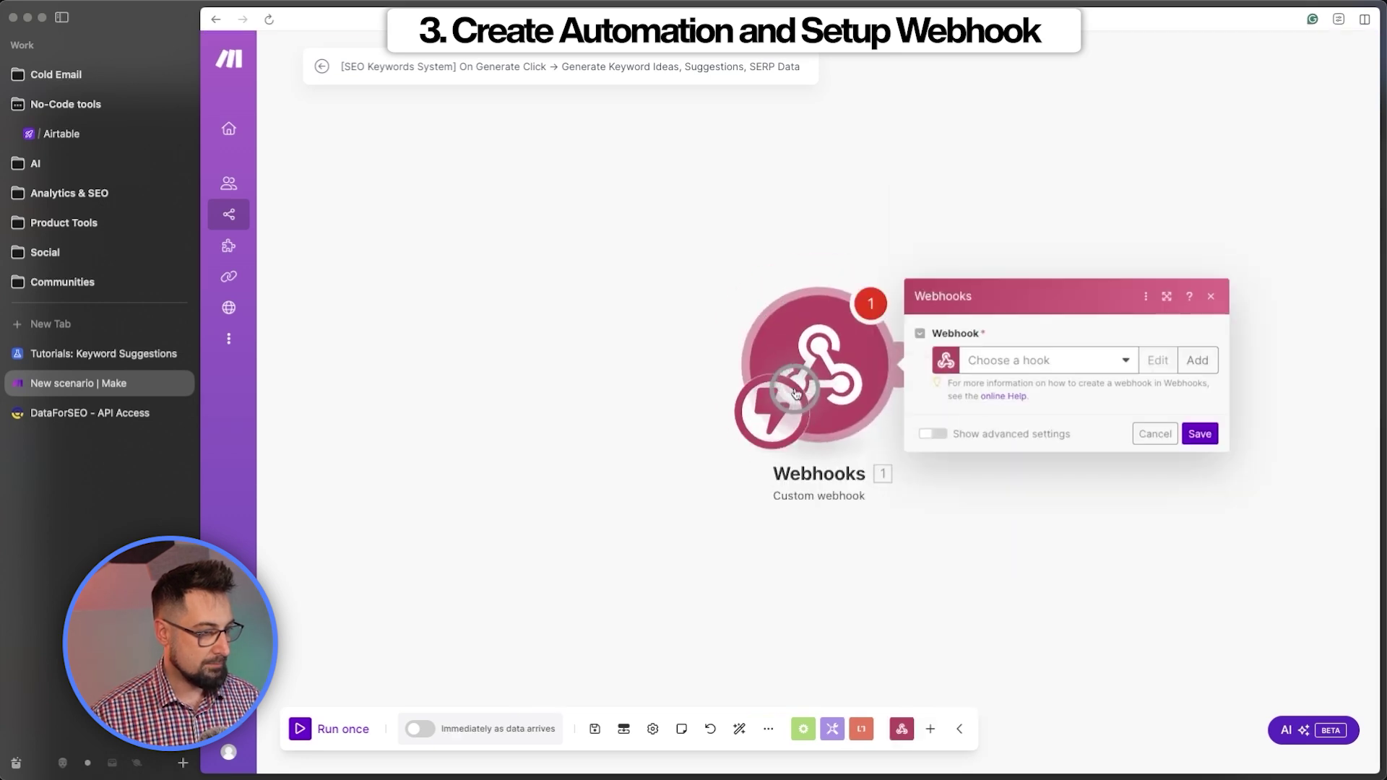
Create a webhook named "On Generate Click" for the Custom webhook trigger and save the module
click(1198, 360)
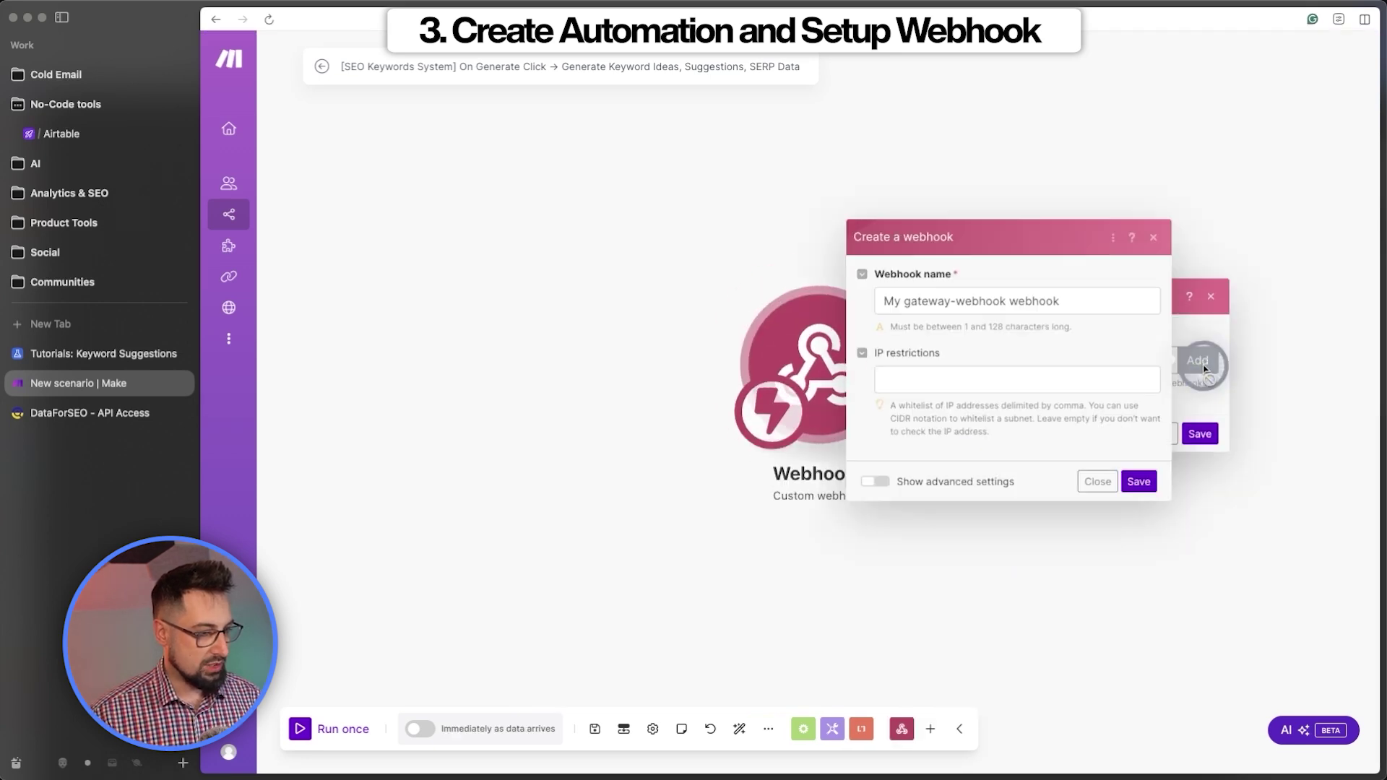
drag(1074, 300, 868, 307)
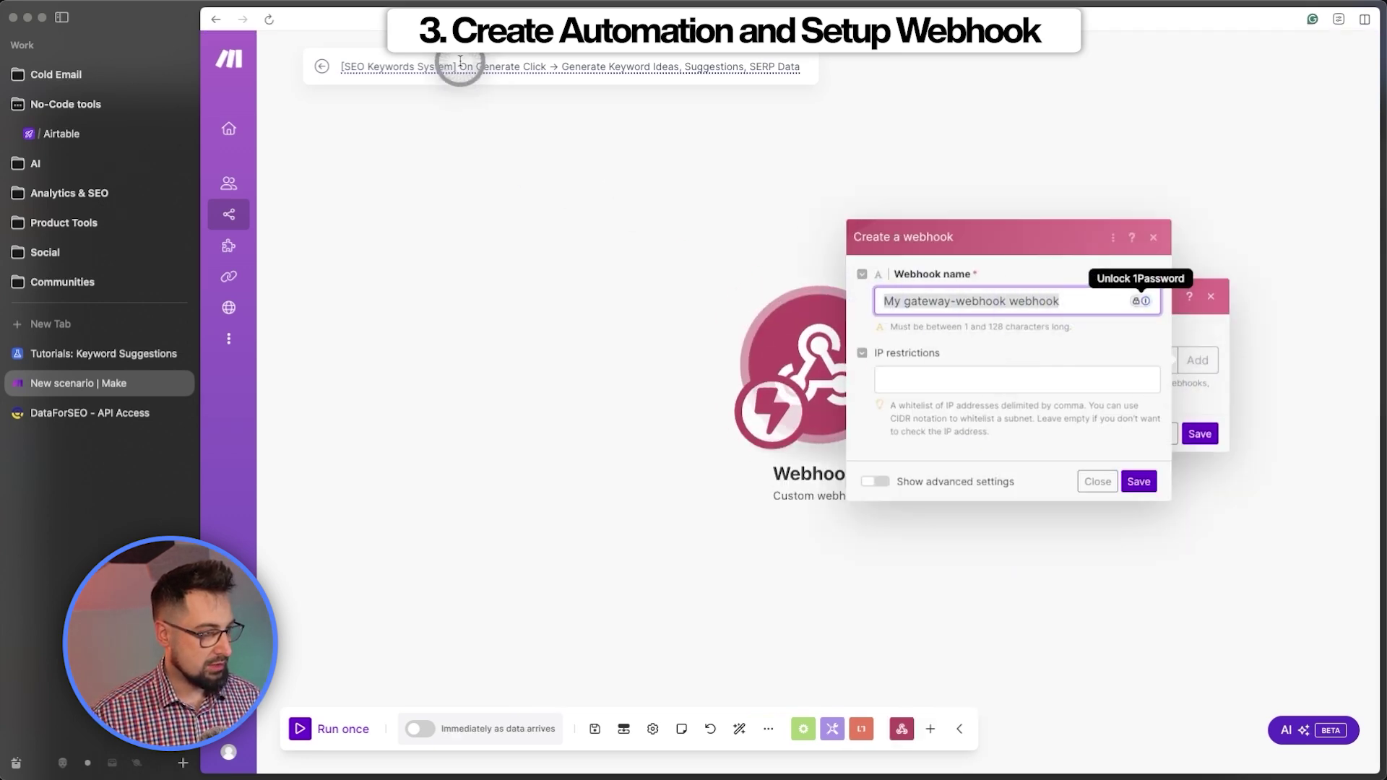
click(1083, 300)
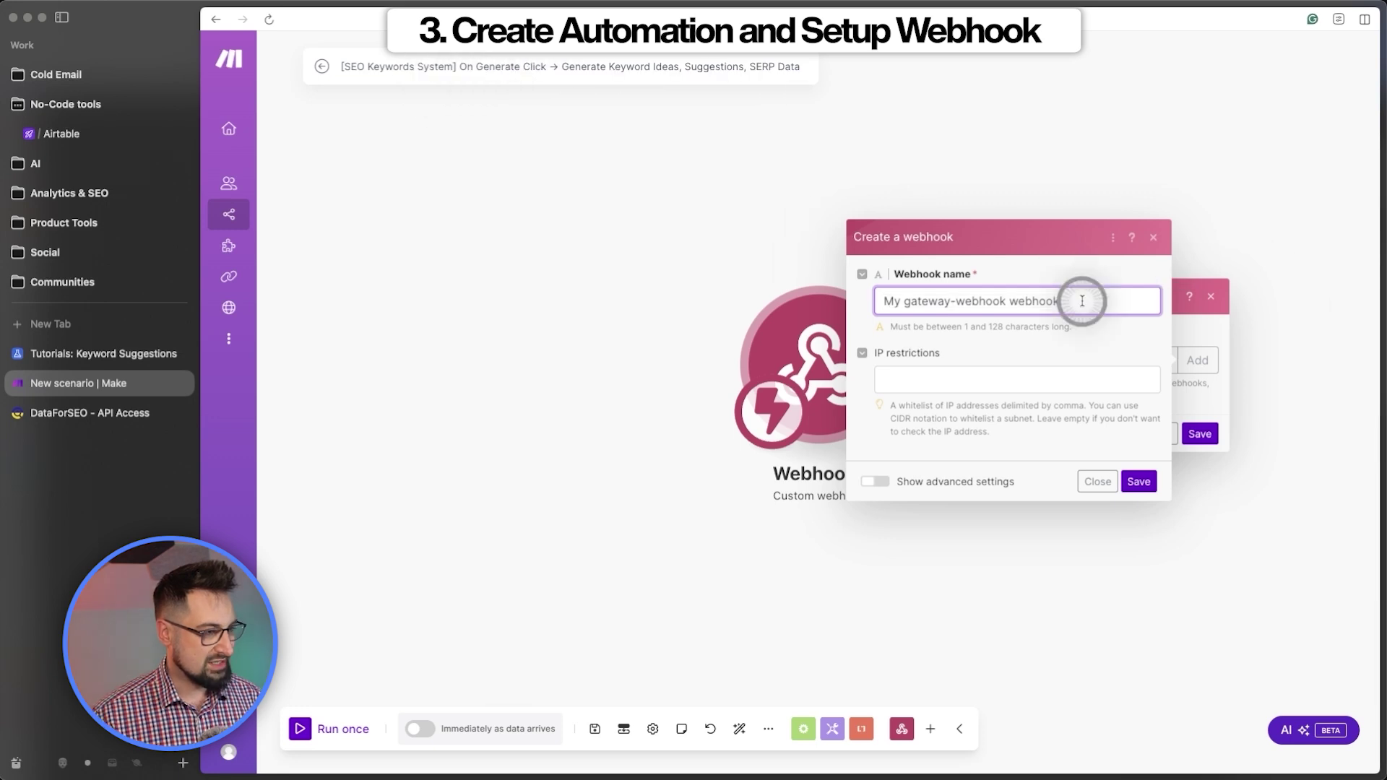
key(super+a)
text(On Generate Click)
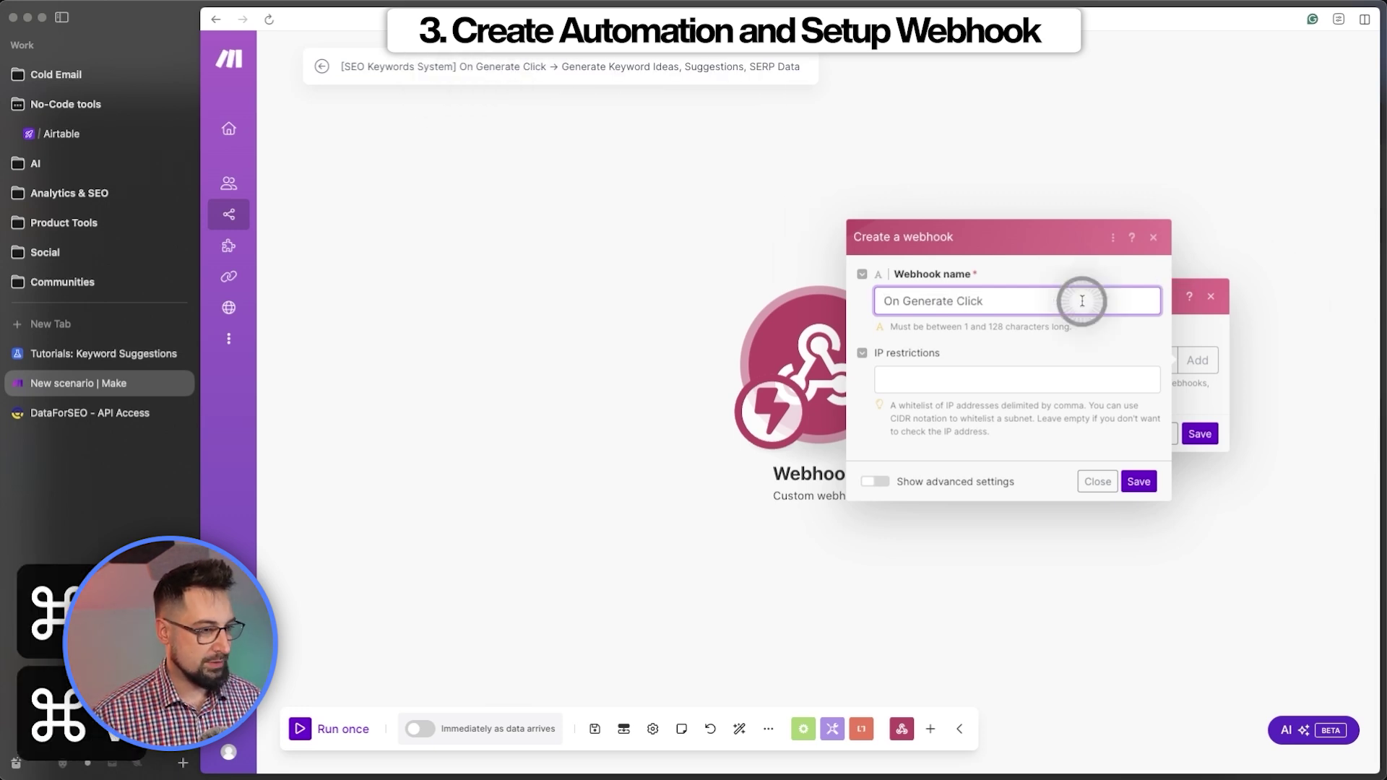
click(1144, 482)
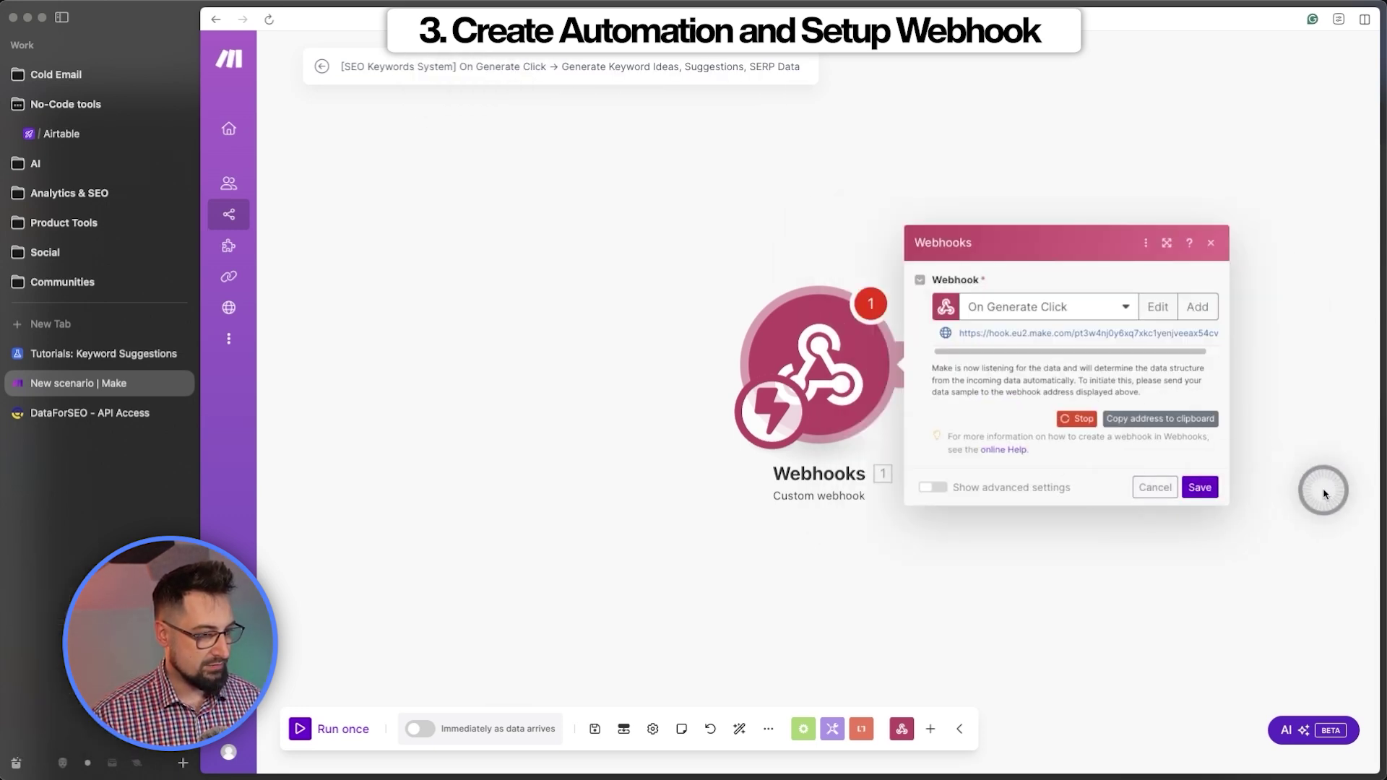
click(1201, 486)
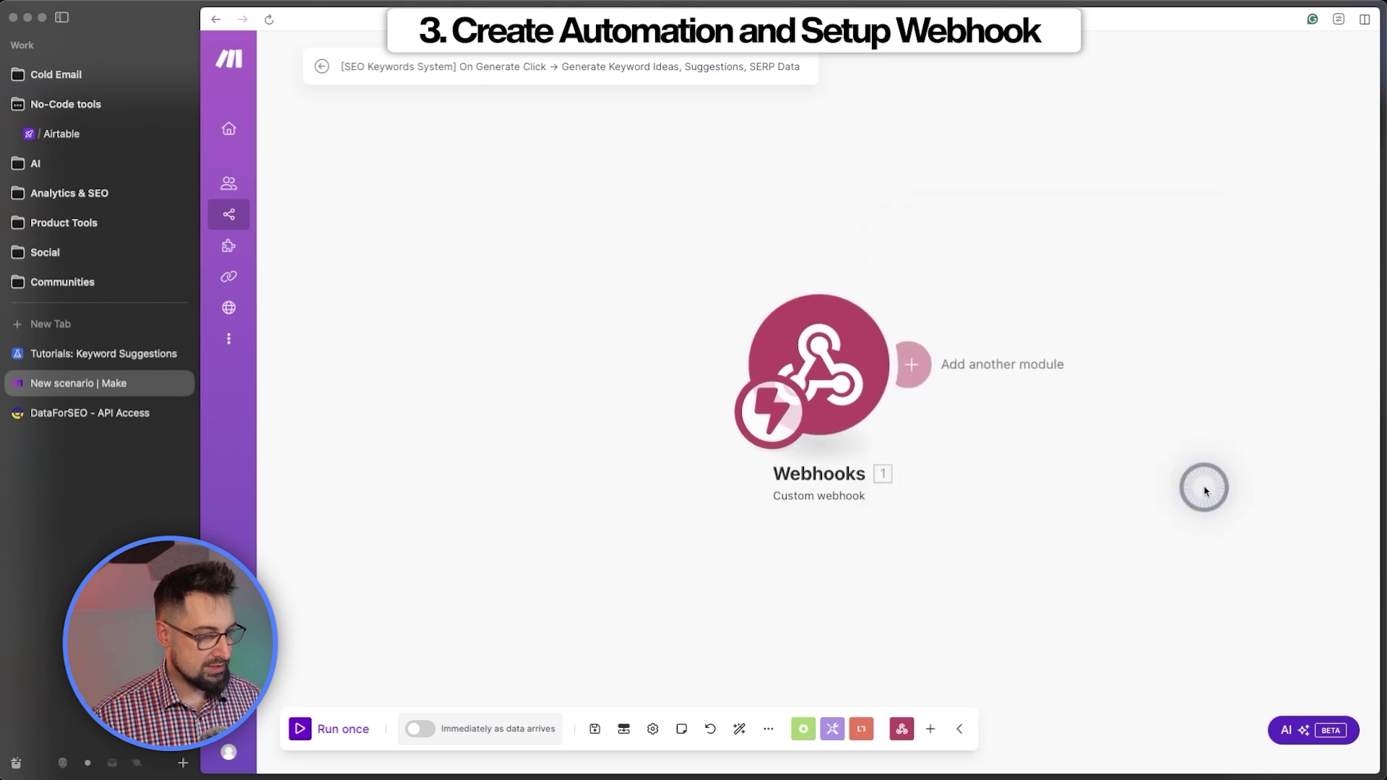
In Airtable's Initial Keywords table, set the Generate field's URL formula to the webhook address followed by "?id=" & RECORD_ID()
click(116, 354)
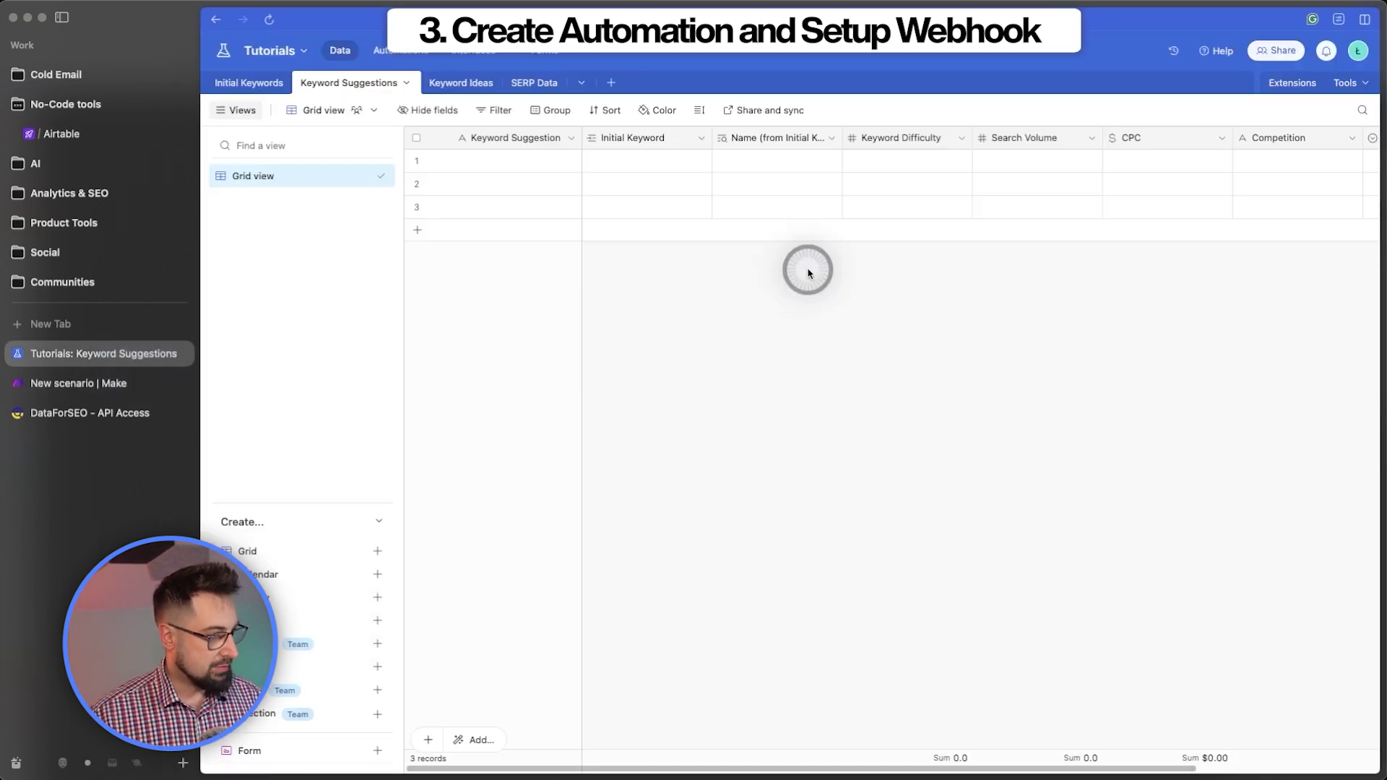
click(250, 83)
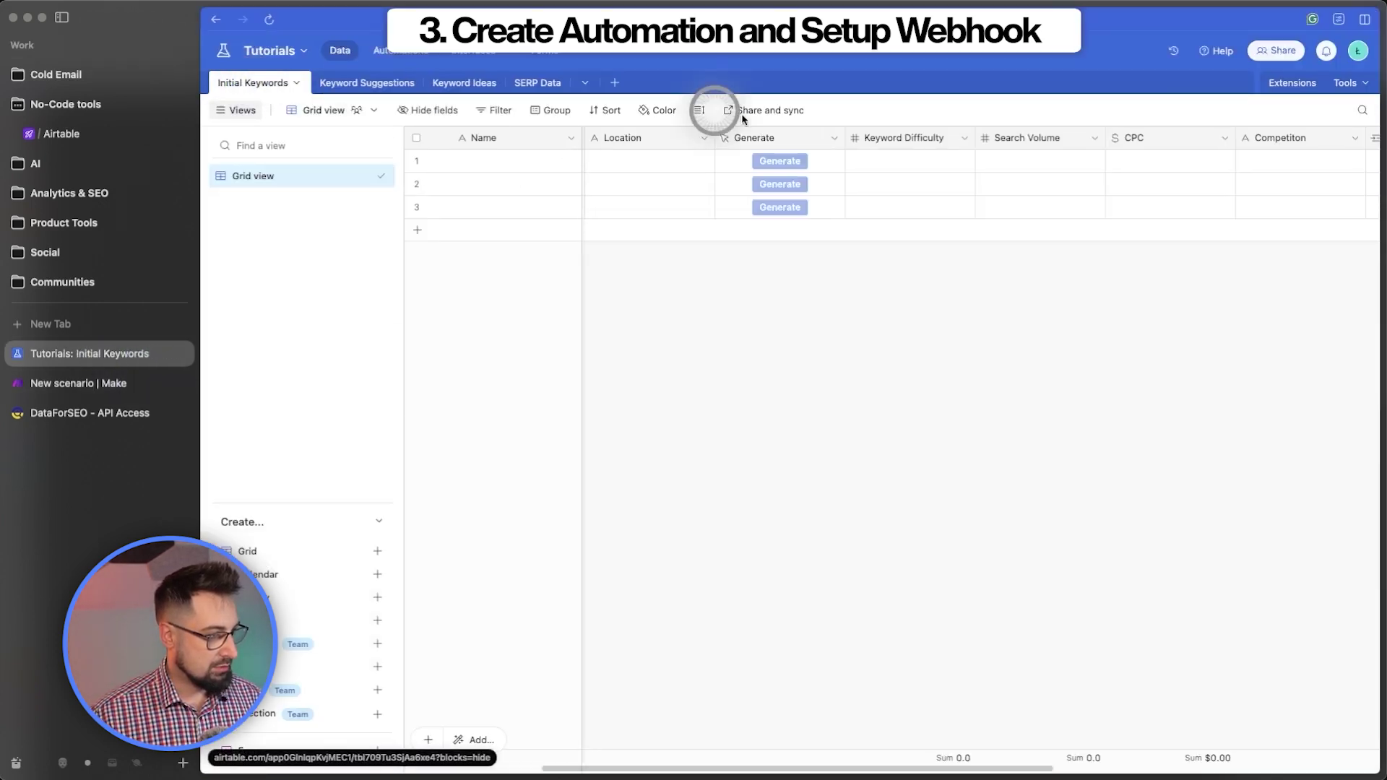
click(836, 139)
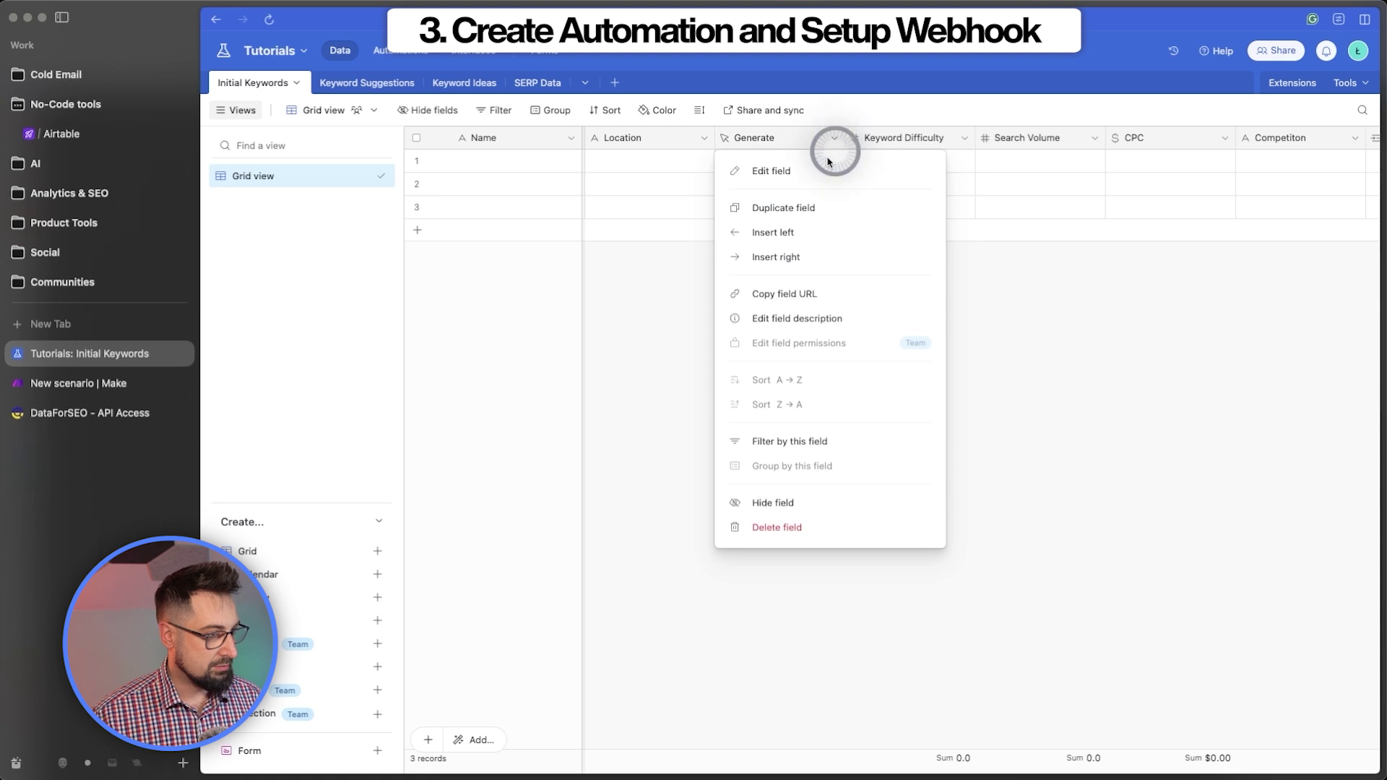
click(838, 170)
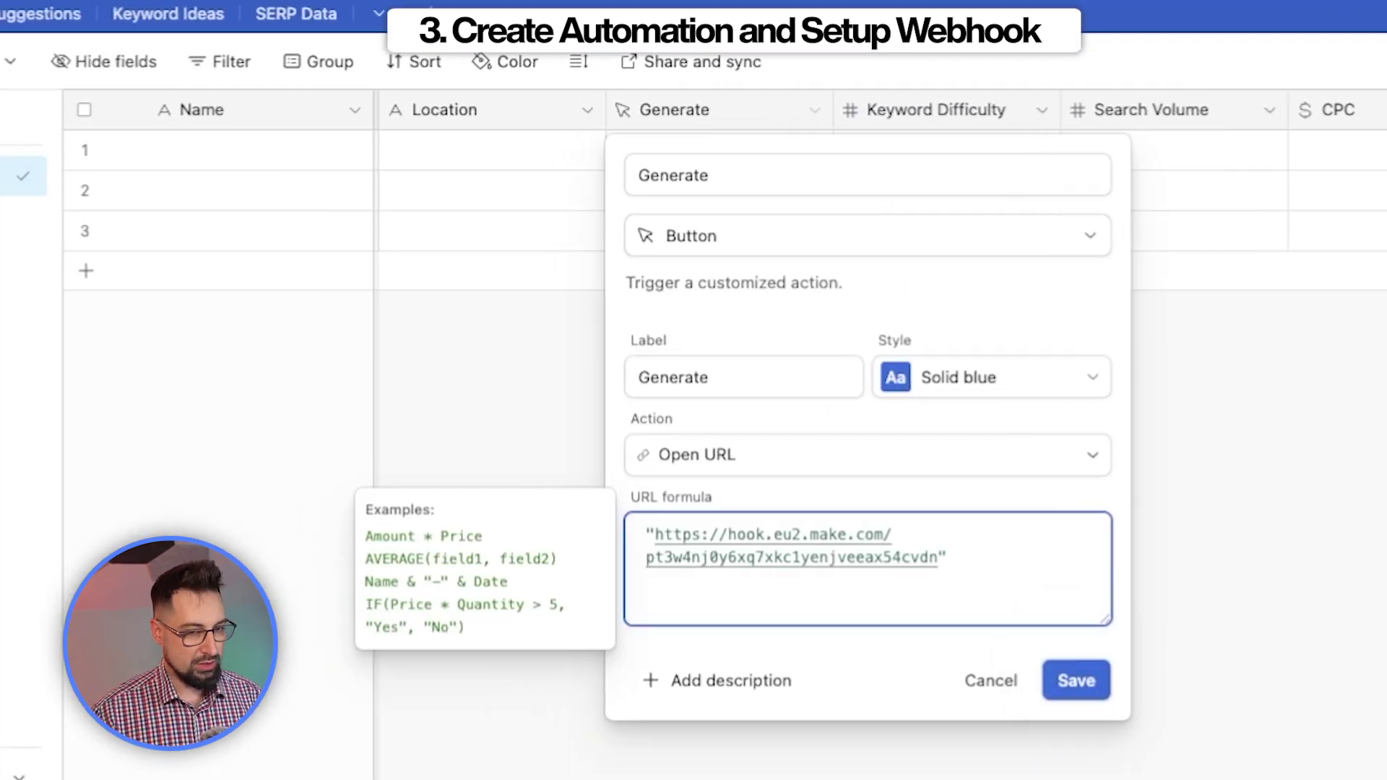
click(938, 557)
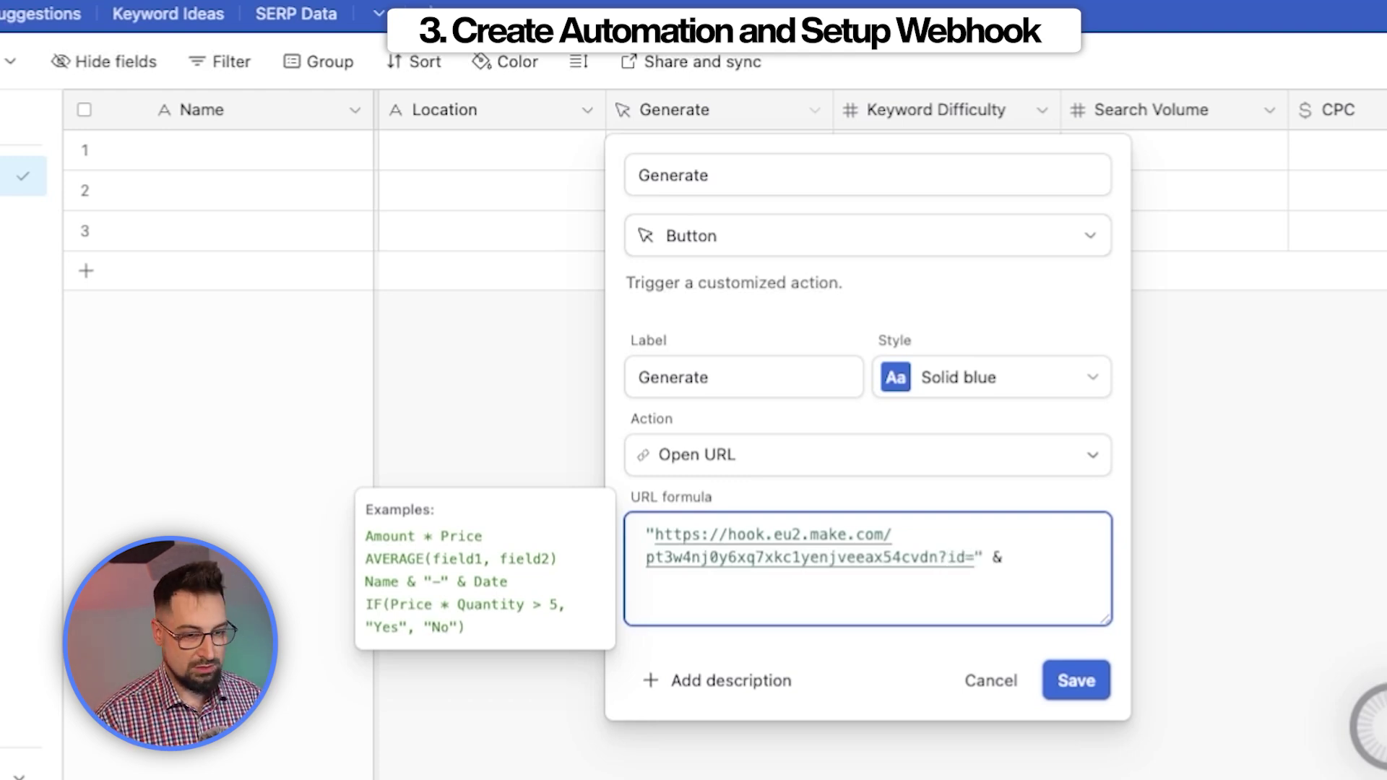
text(RE)
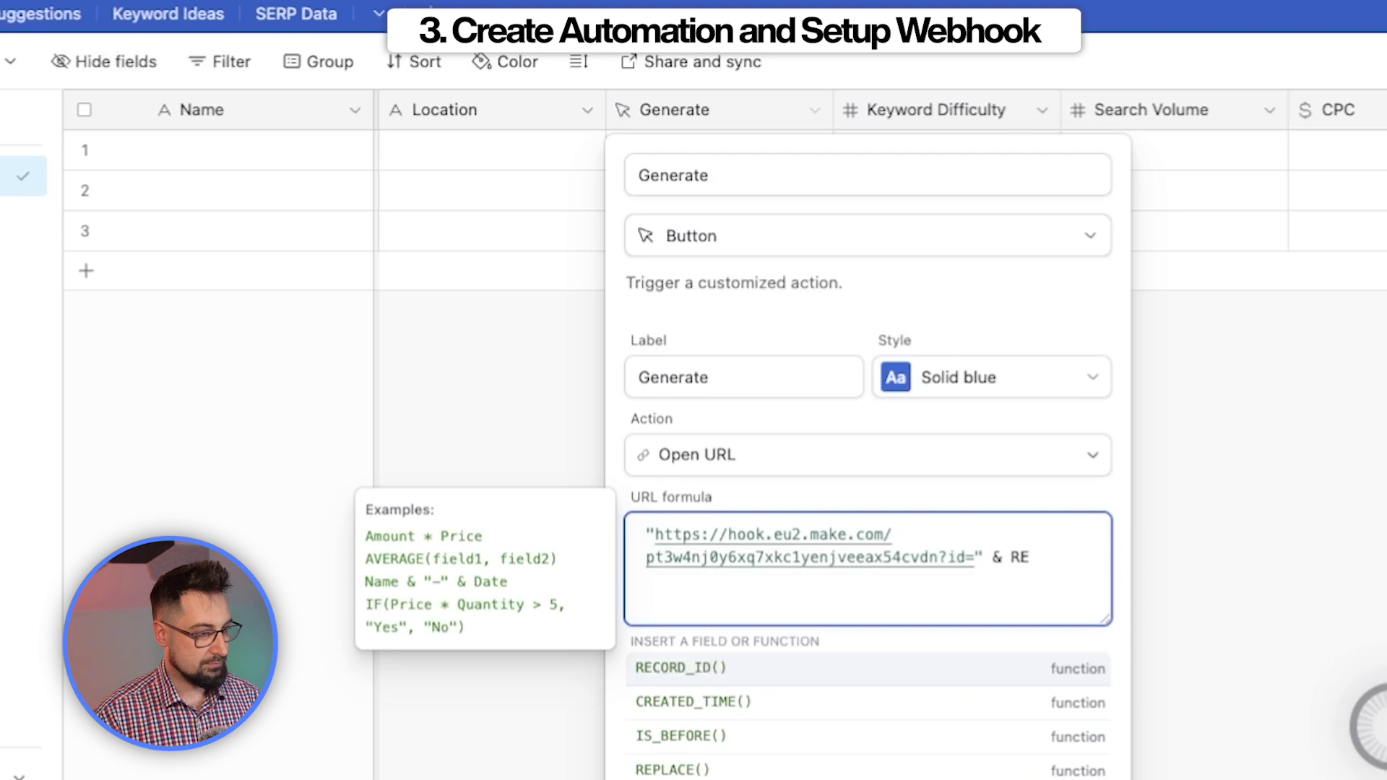
key(Return)
click(1071, 703)
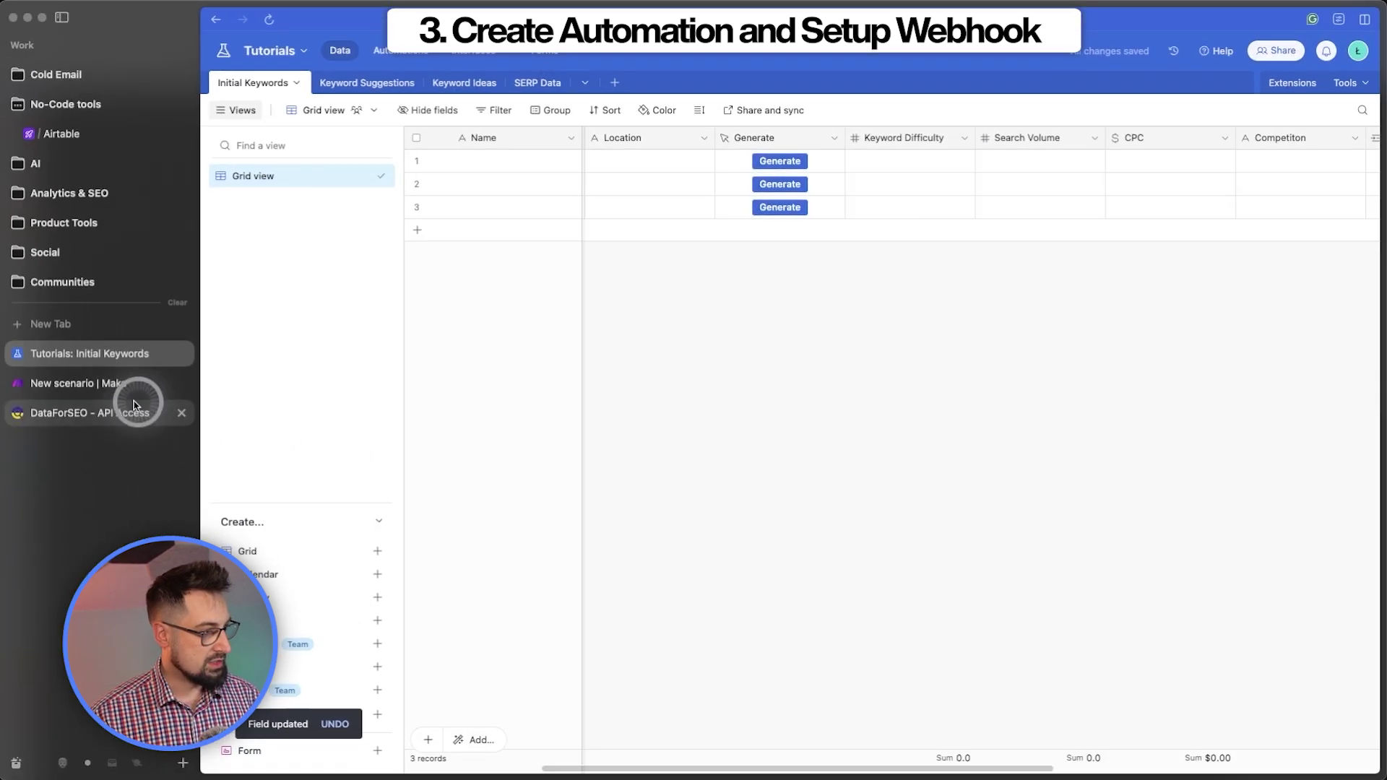
Run the Make scenario once, trigger its webhook with Generate on the first Initial Keywords record in Airtable, and return to Make
click(116, 383)
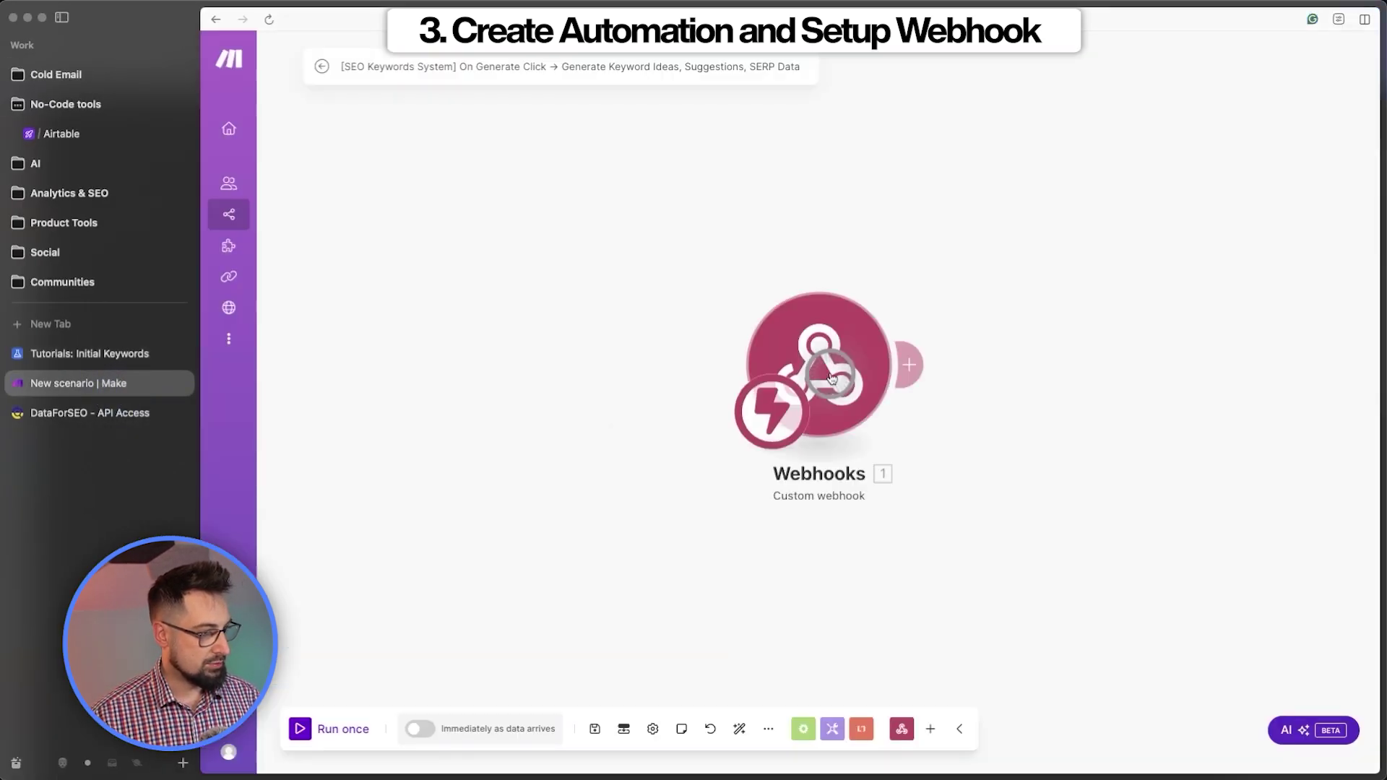
click(297, 730)
click(99, 353)
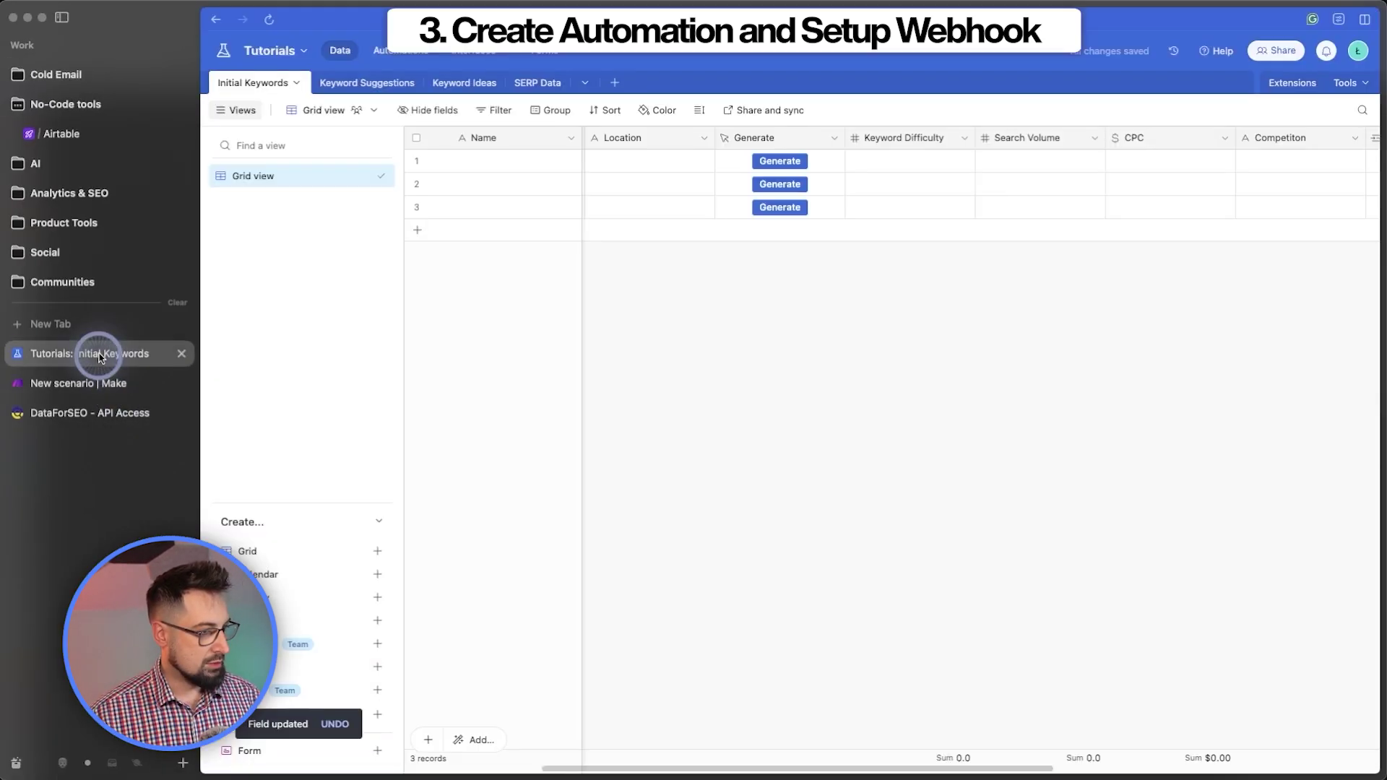
click(788, 164)
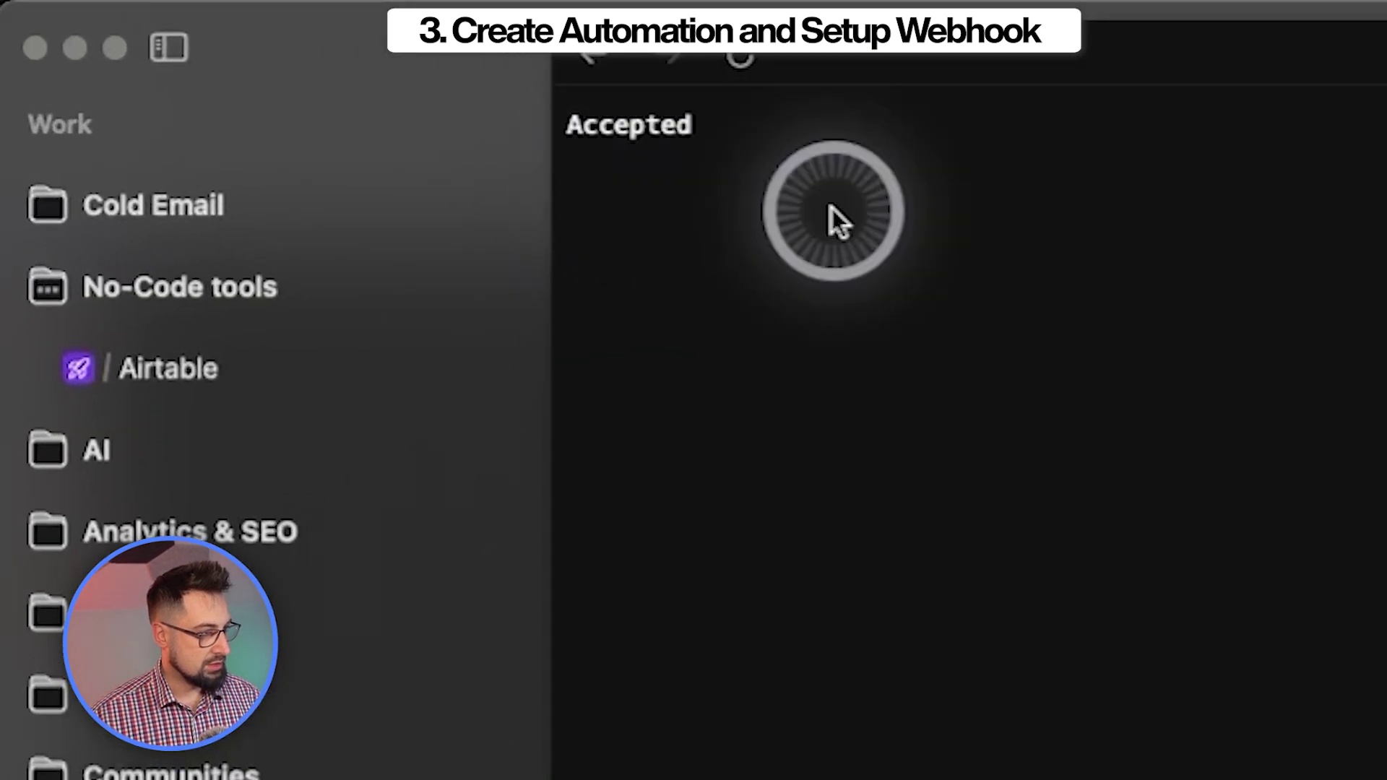
key(super+w)
key(ctrl+Tab)
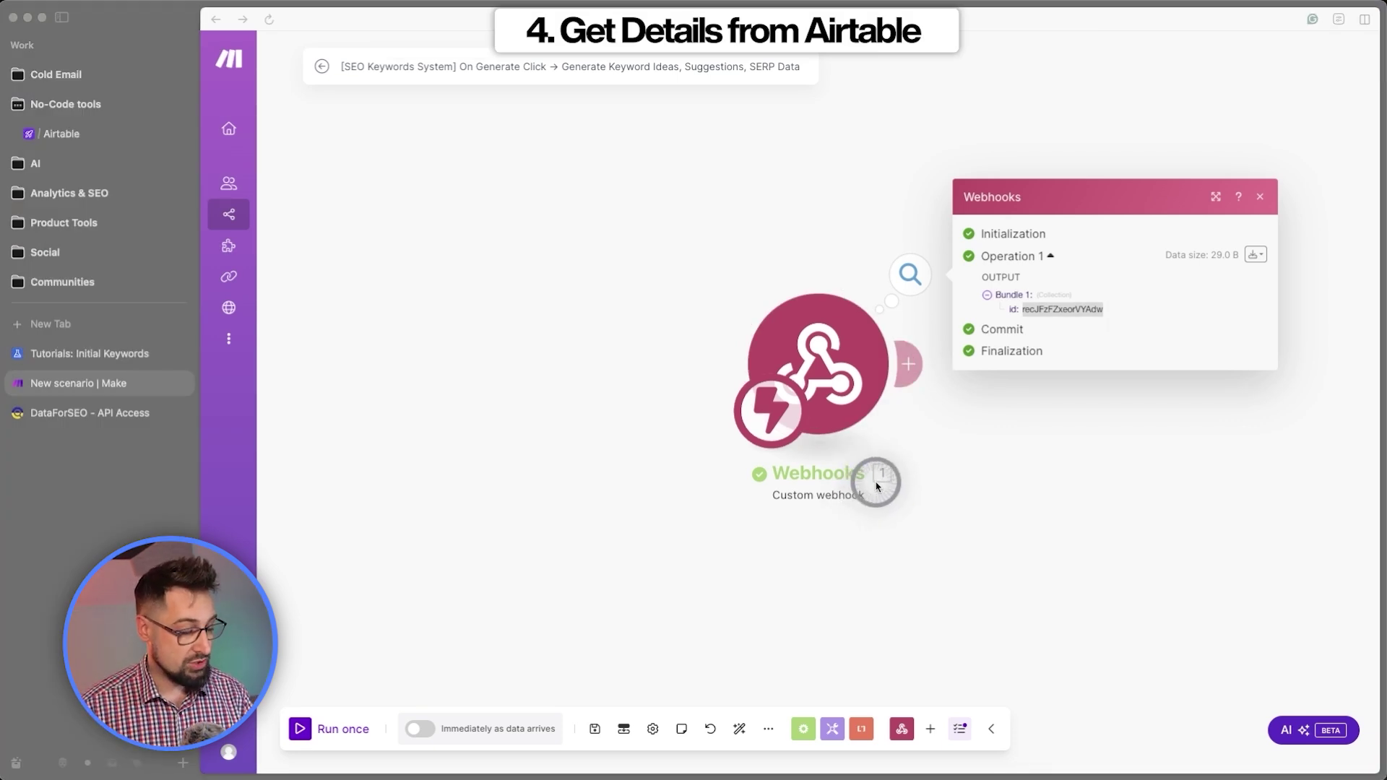
Add an Airtable Get a Record module after the Custom webhook
click(930, 729)
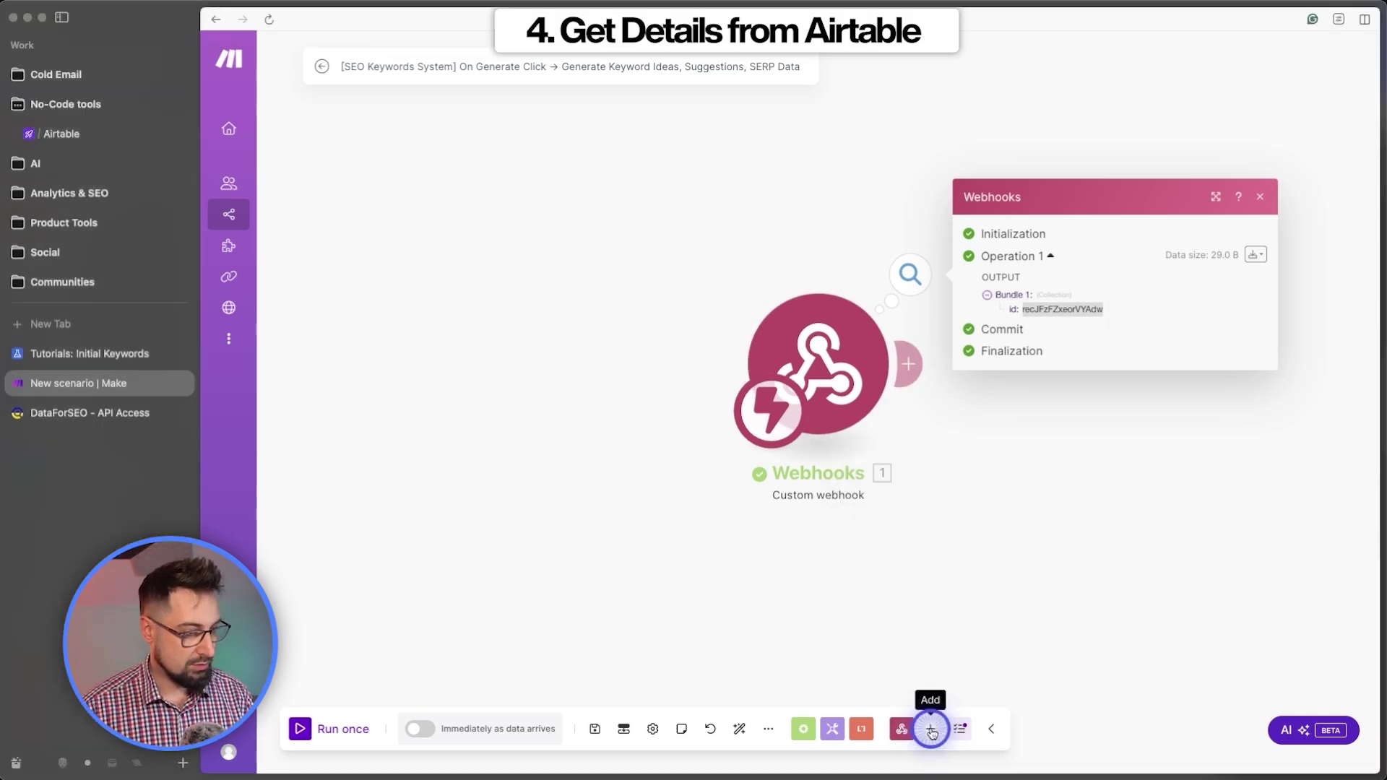
click(978, 687)
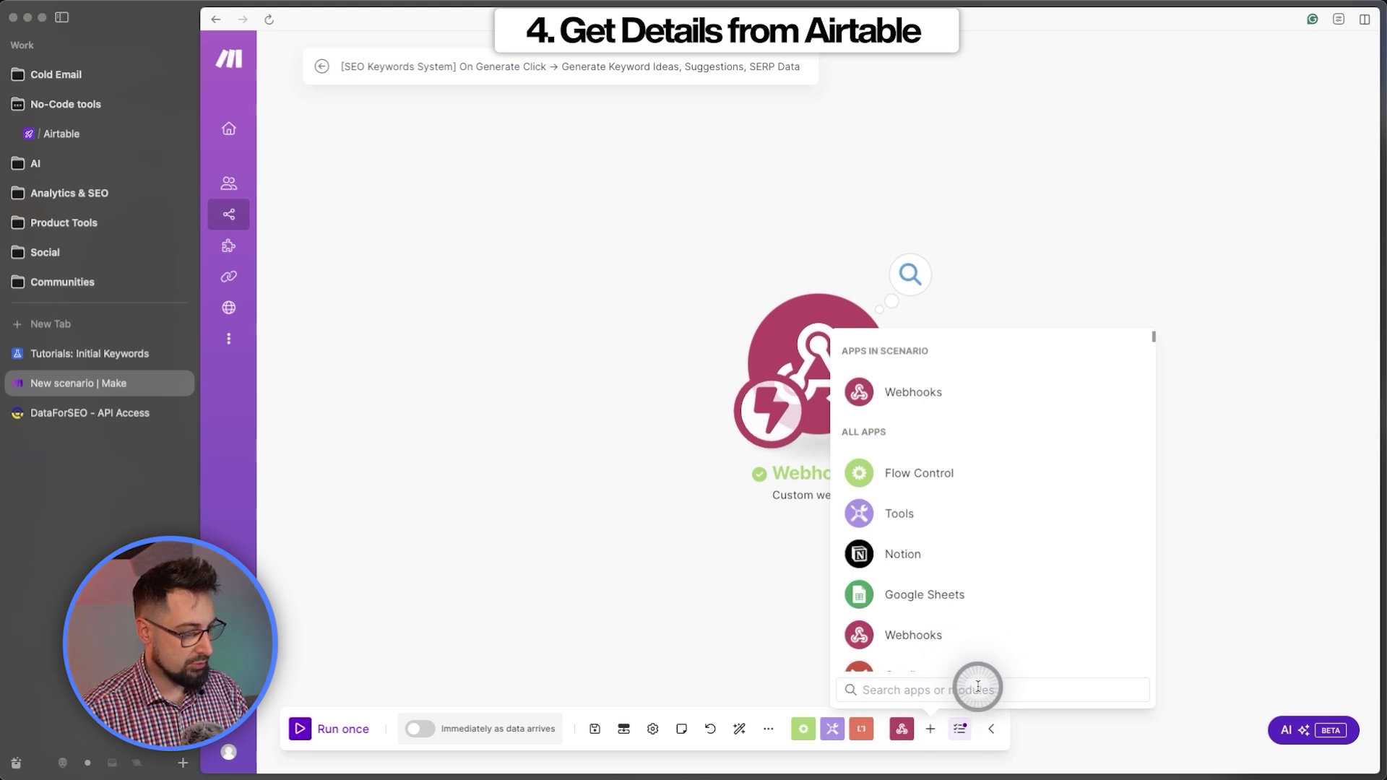
text(a)
click(910, 514)
click(997, 608)
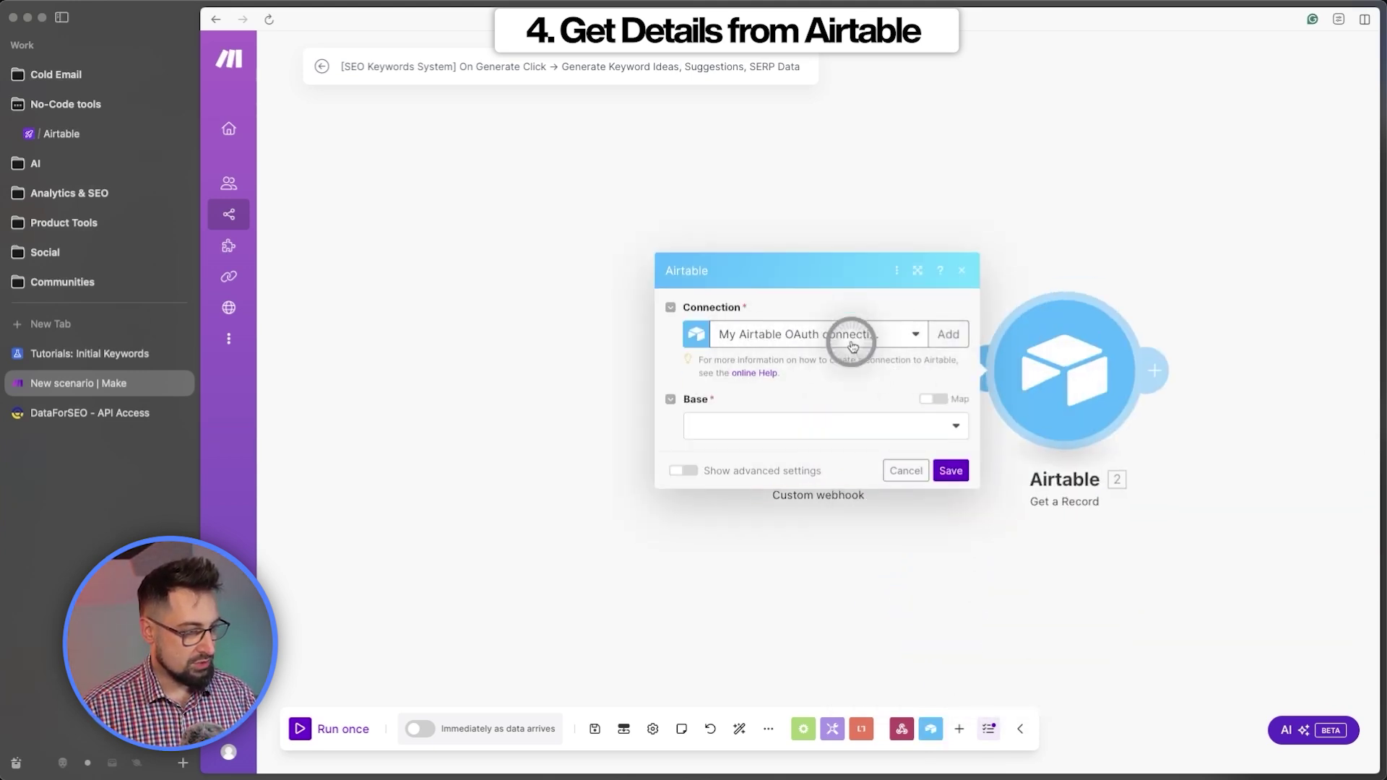
Configure Get a Record with base Tutorials, table Initial Keywords and the webhook's id as Record ID, and run the scenario once
click(954, 425)
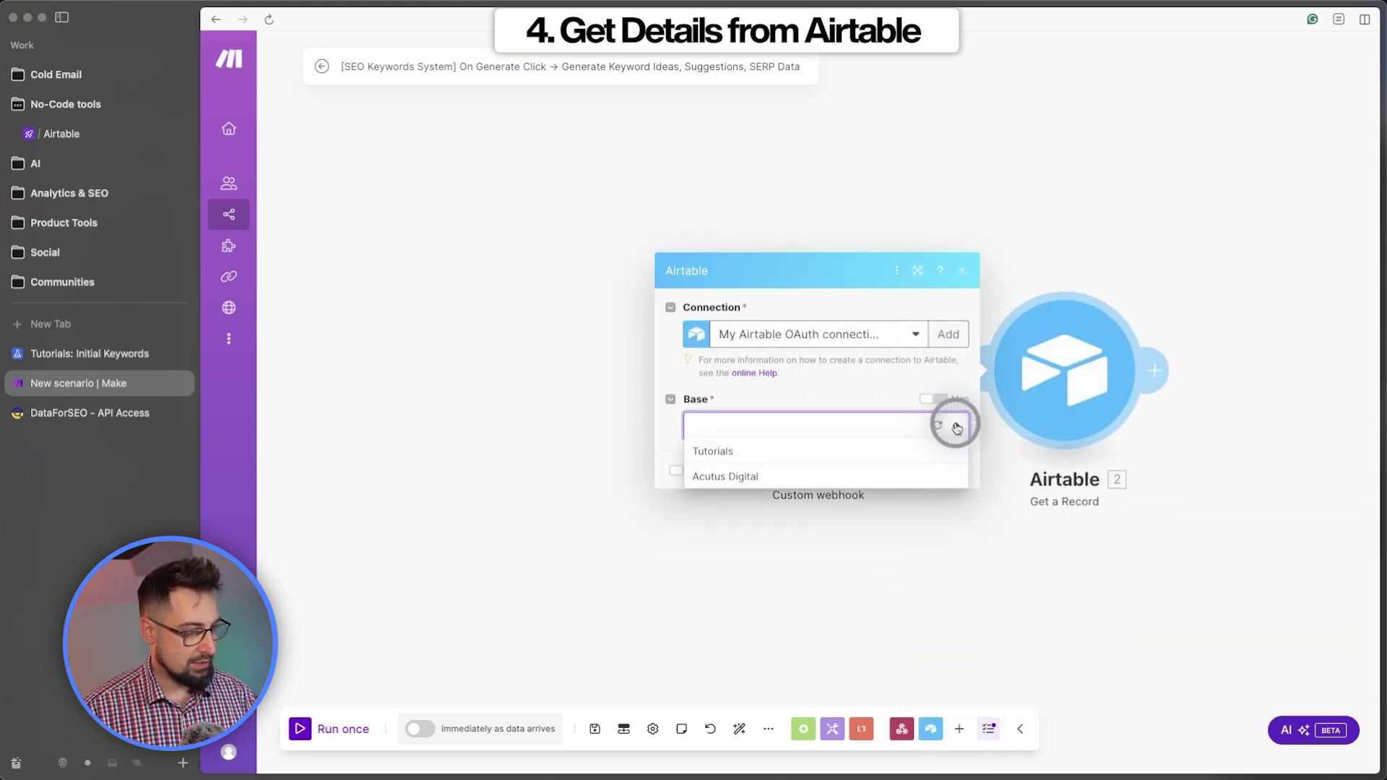
click(710, 453)
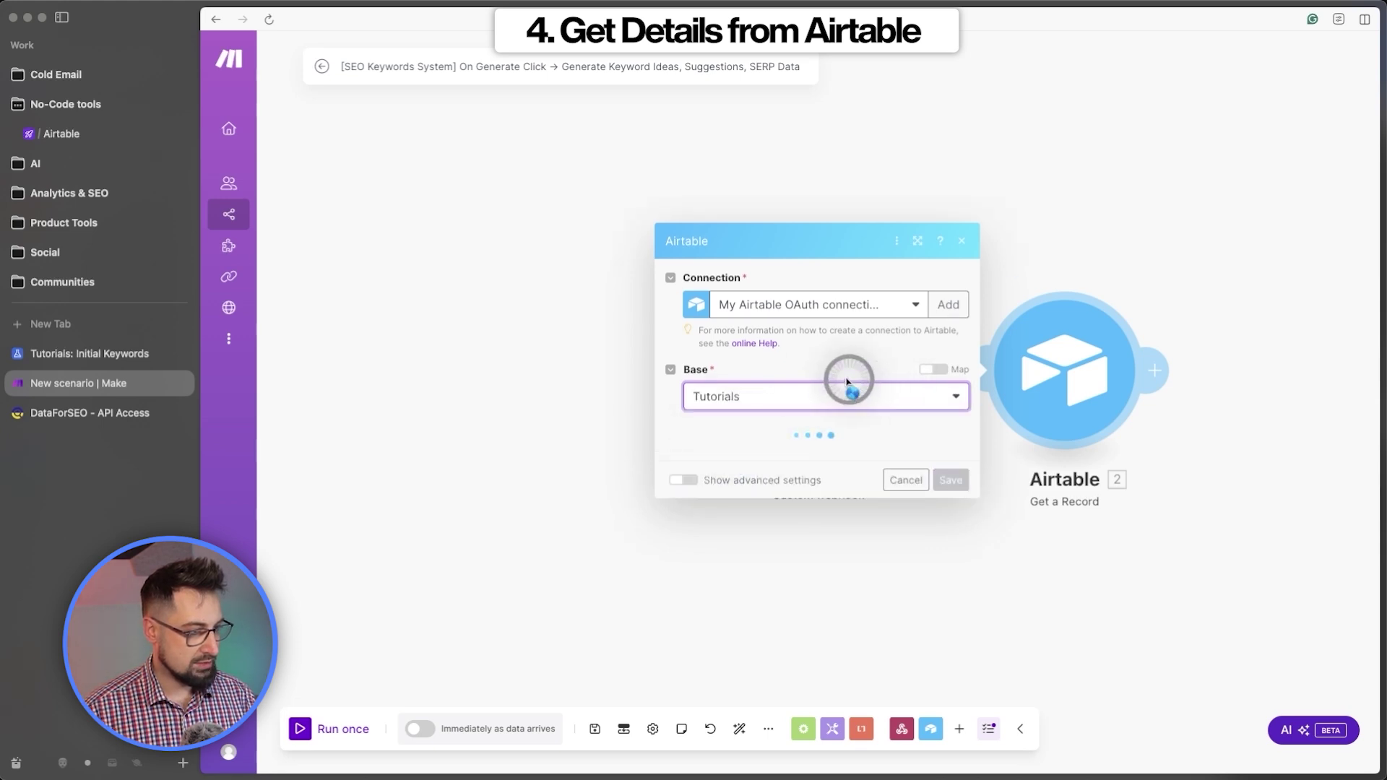
click(816, 457)
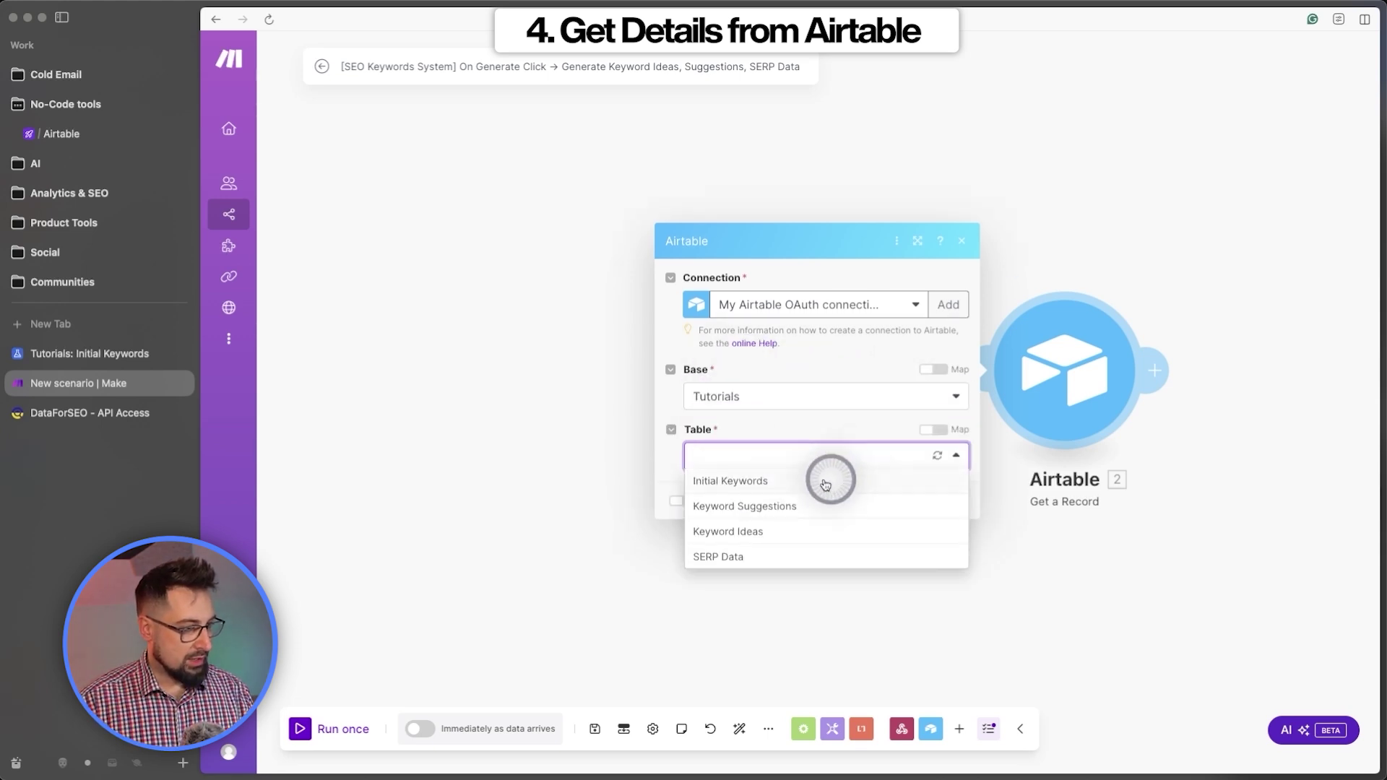
click(768, 477)
click(786, 486)
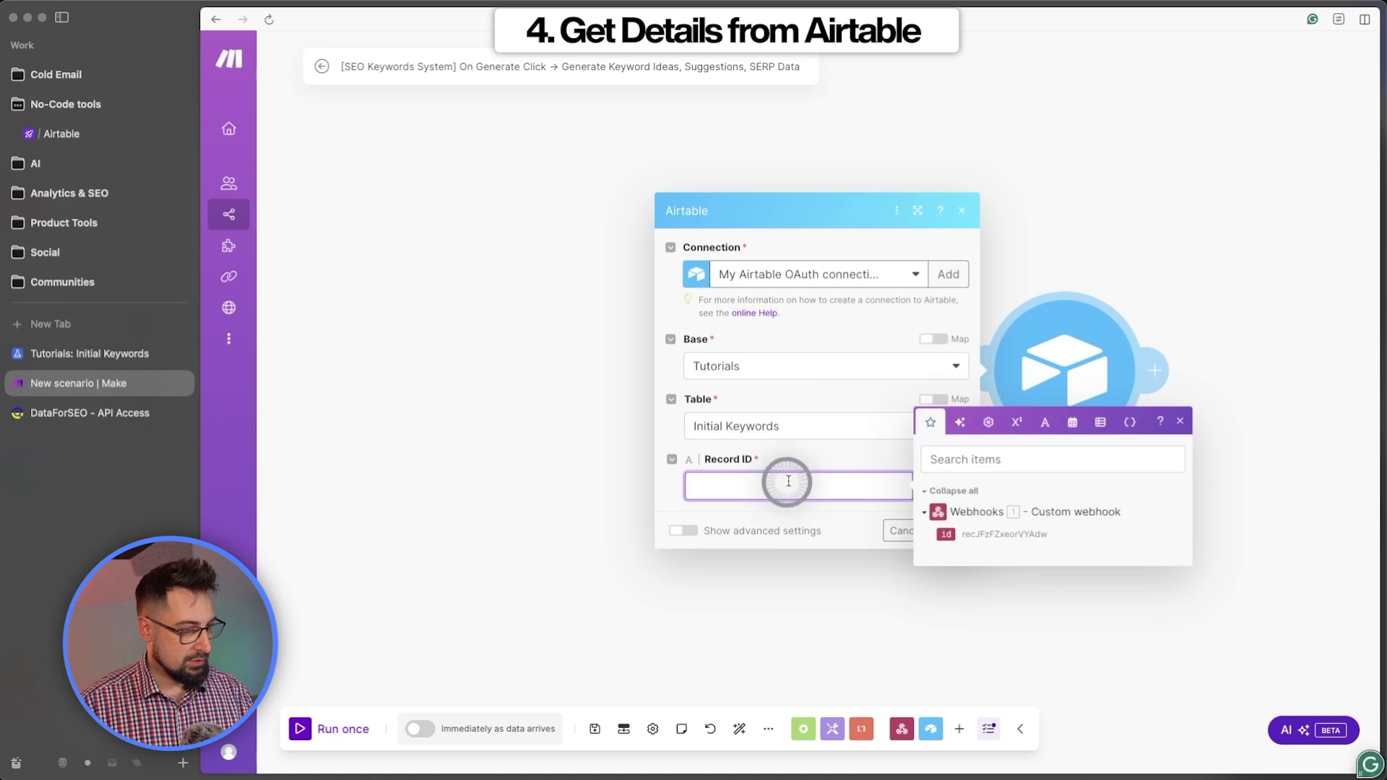
drag(950, 535, 843, 489)
click(949, 528)
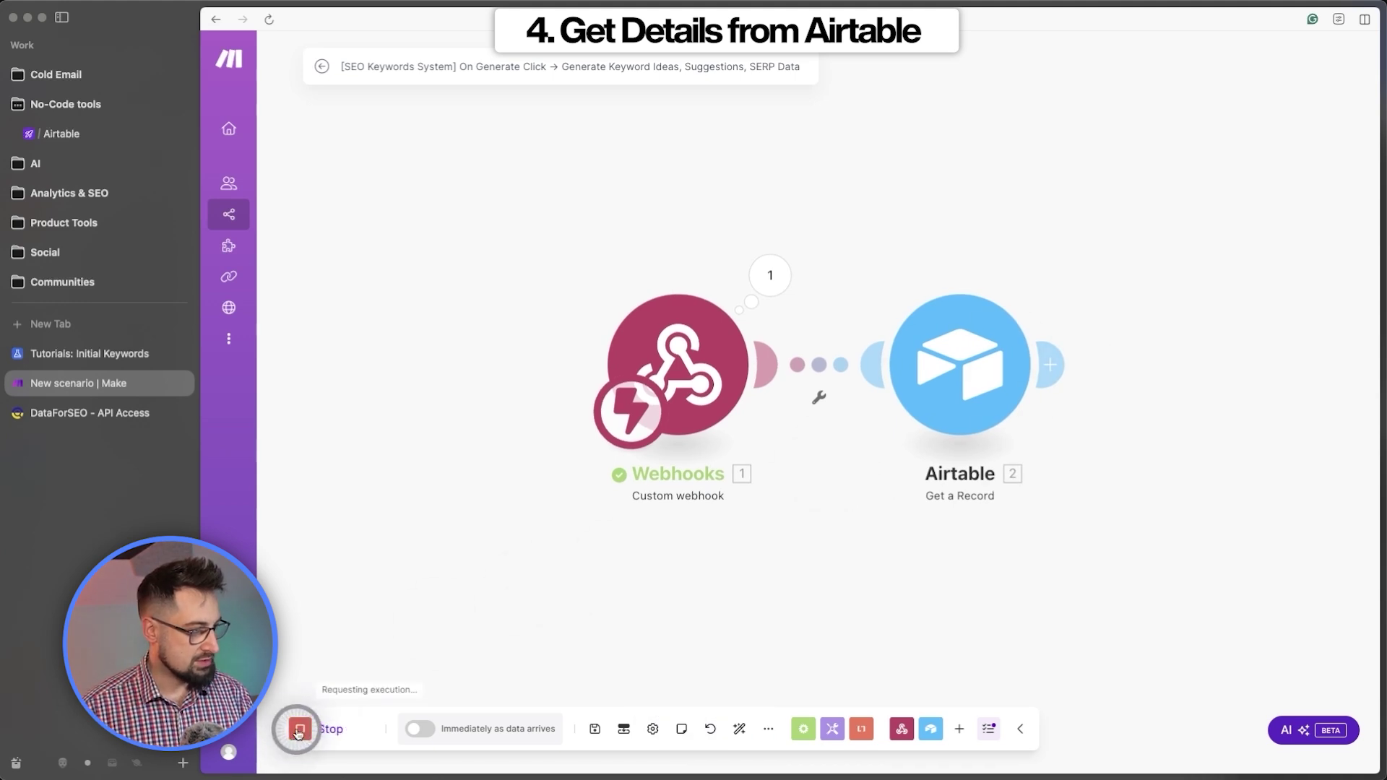
In Airtable's Initial Keywords table, enter "learn automation" as the first record's name and rename the primary field to "Initial Keyword"
click(101, 353)
click(514, 163)
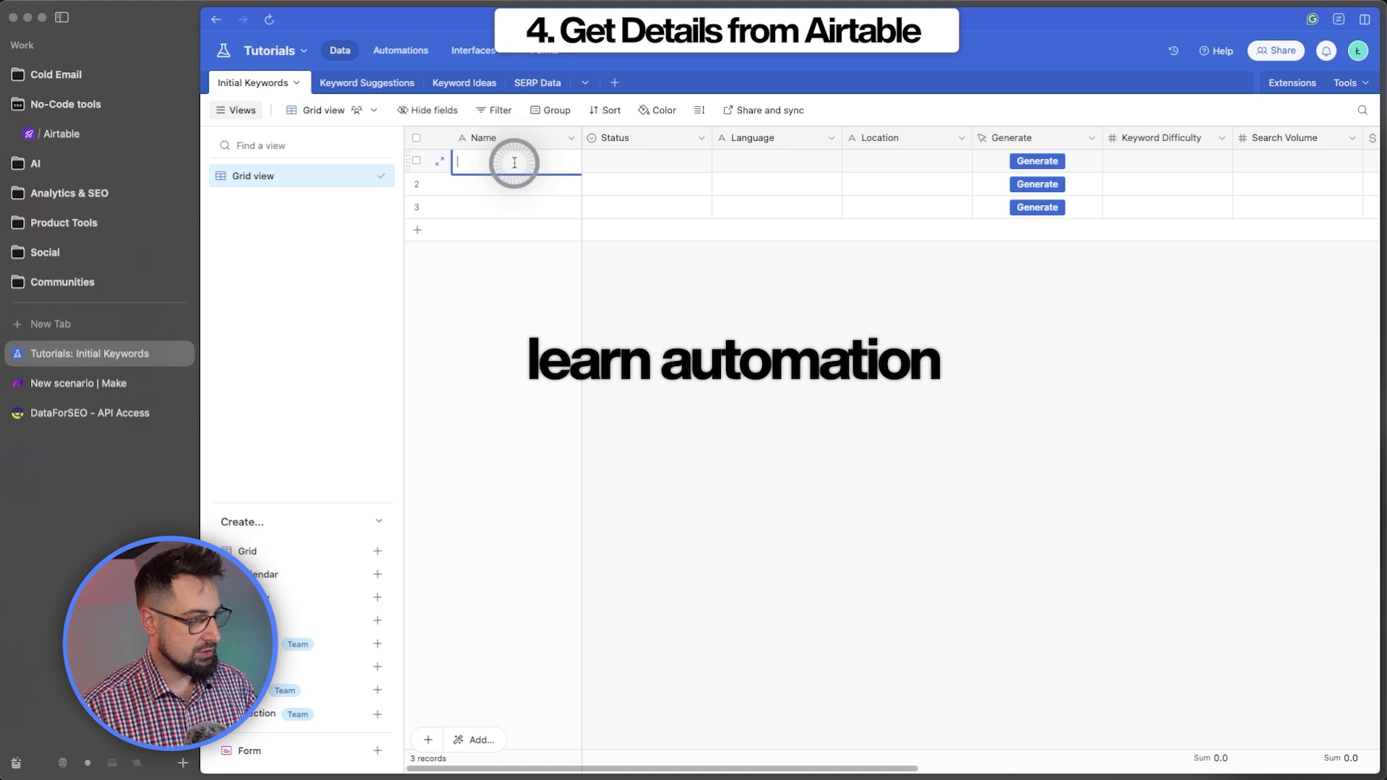
double_click(506, 139)
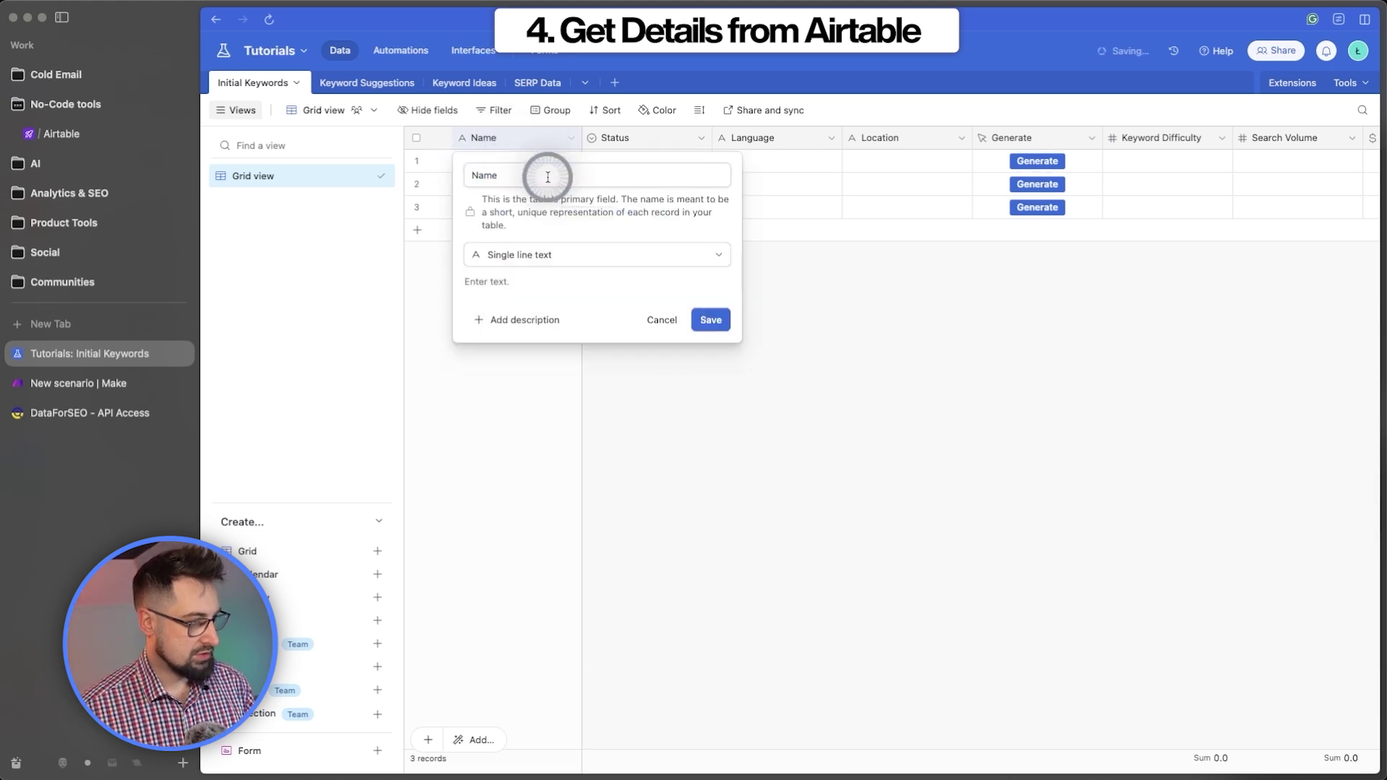
click(328, 165)
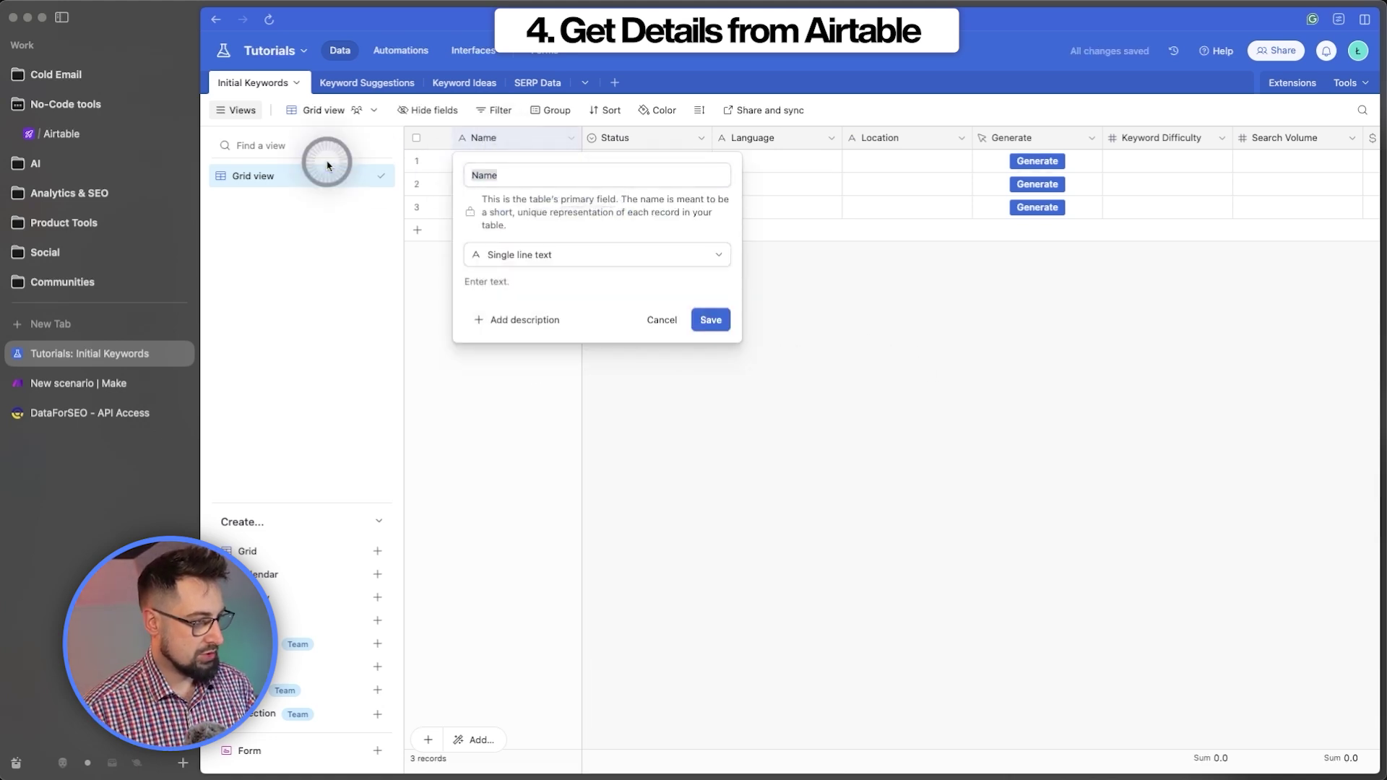
click(530, 176)
text(Initial Keyword)
click(710, 320)
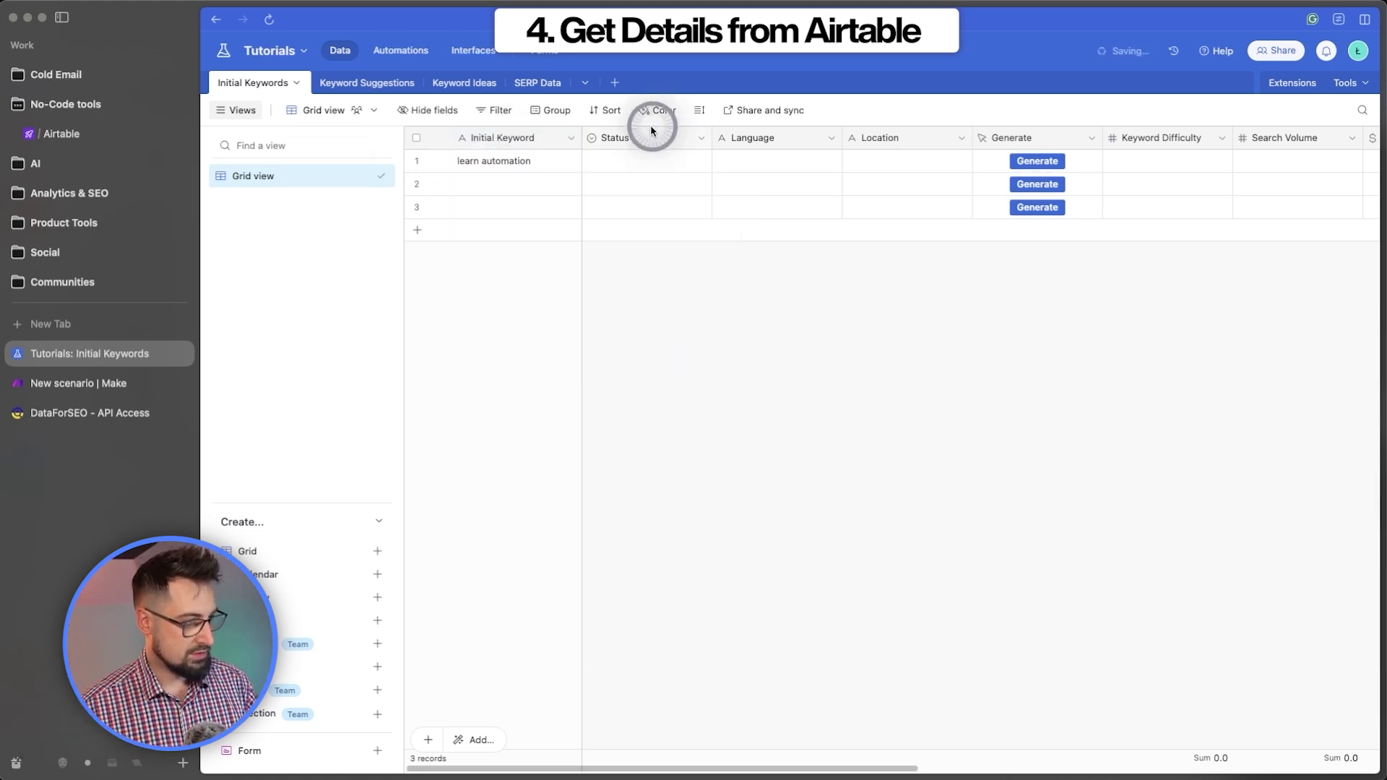
Set the "learn automation" record's Status to New and make New the Status field's default option
click(630, 237)
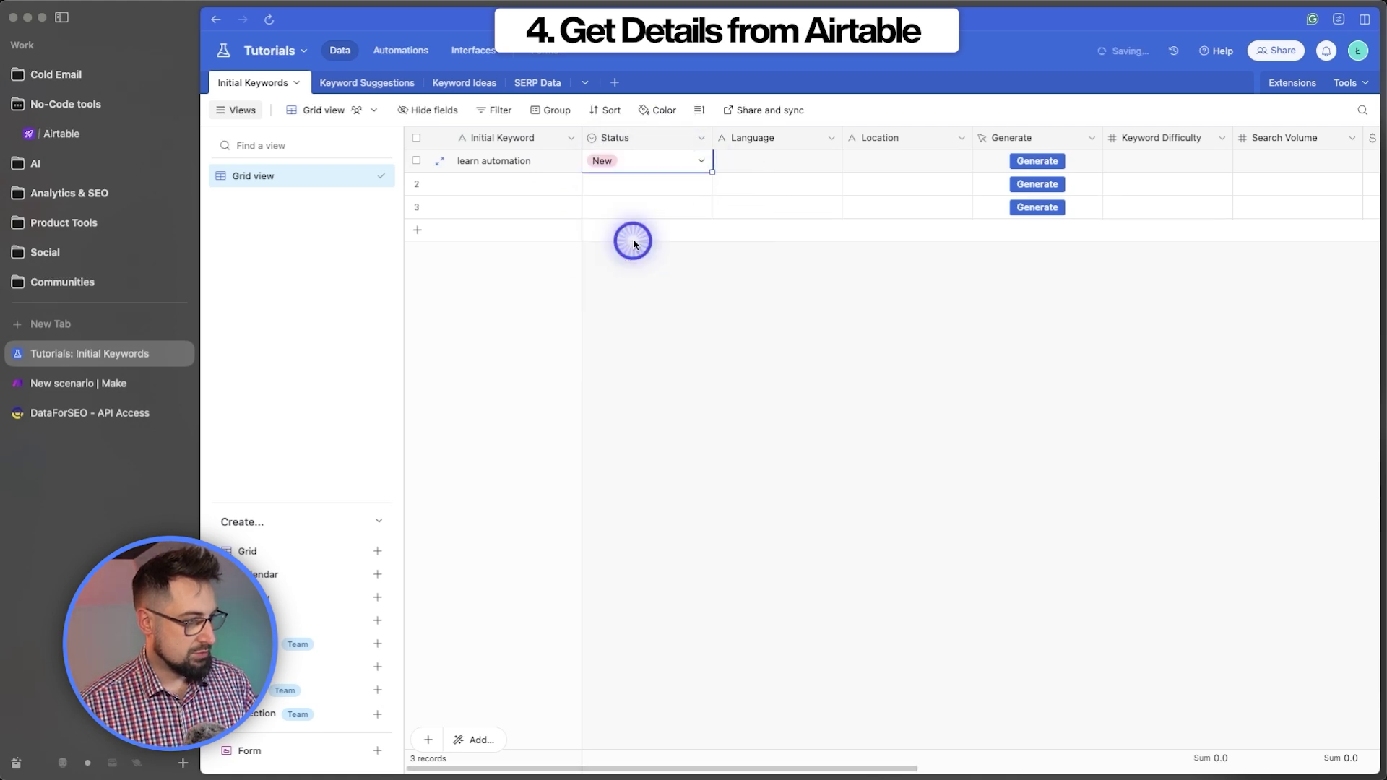
click(703, 143)
click(687, 171)
click(762, 361)
click(783, 471)
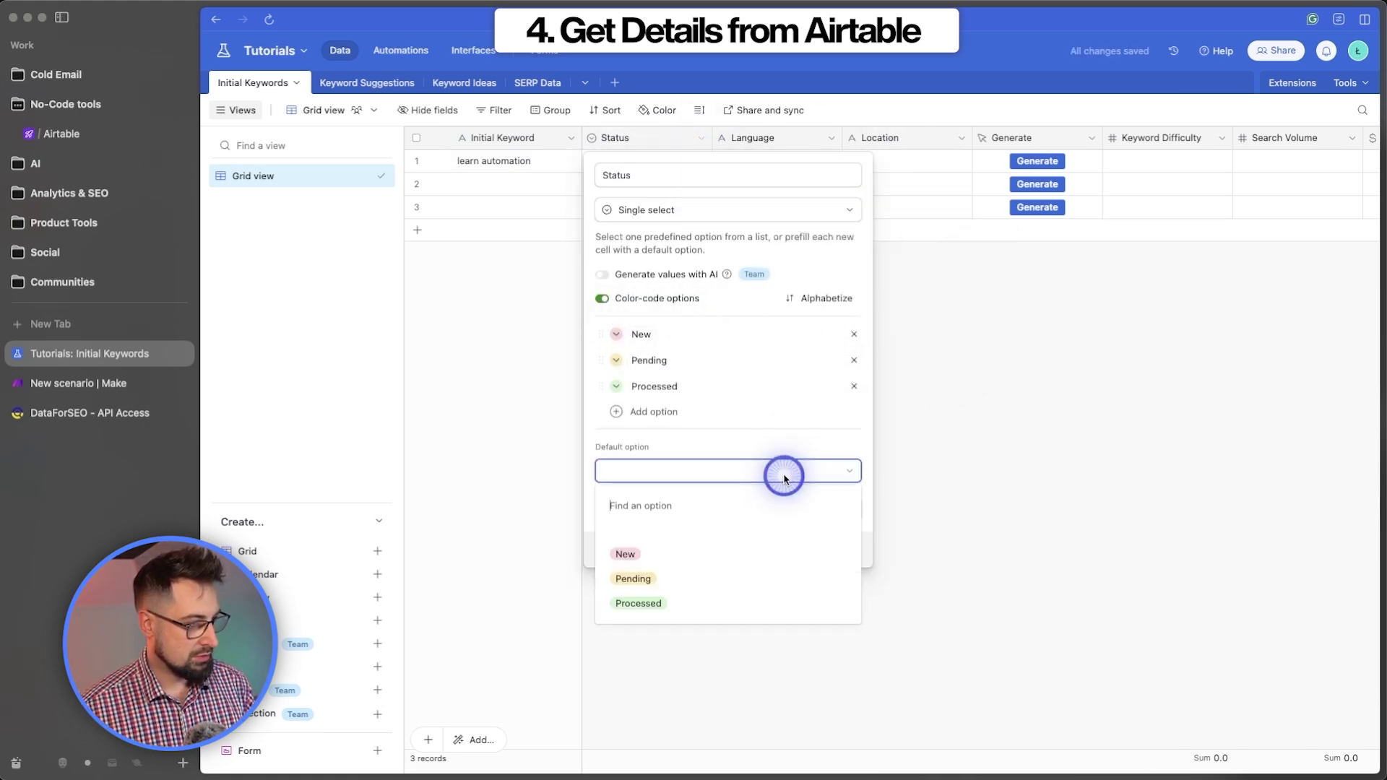
click(602, 562)
Set the "learn automation" record's Language to English and Location to United States, trigger its Generate action, and return to Make
click(778, 142)
click(770, 163)
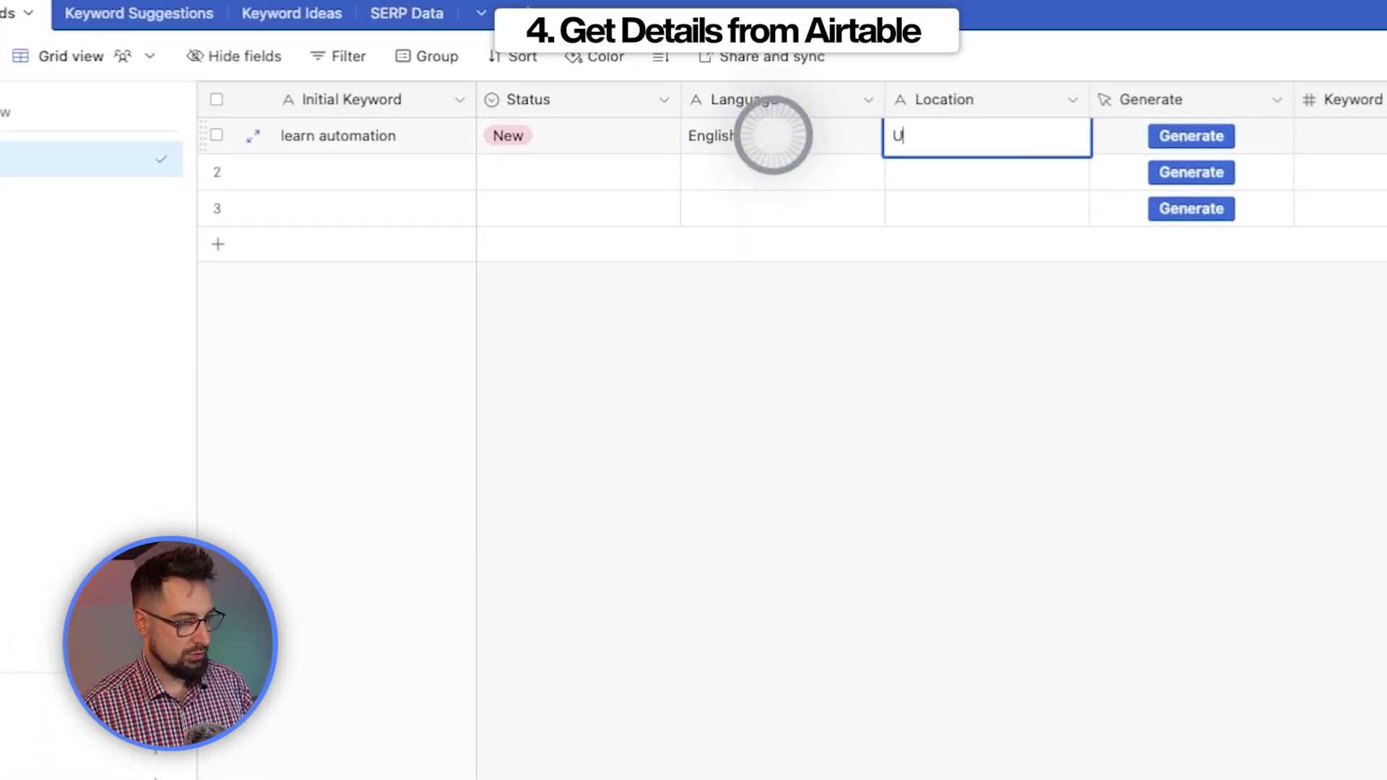
click(1191, 136)
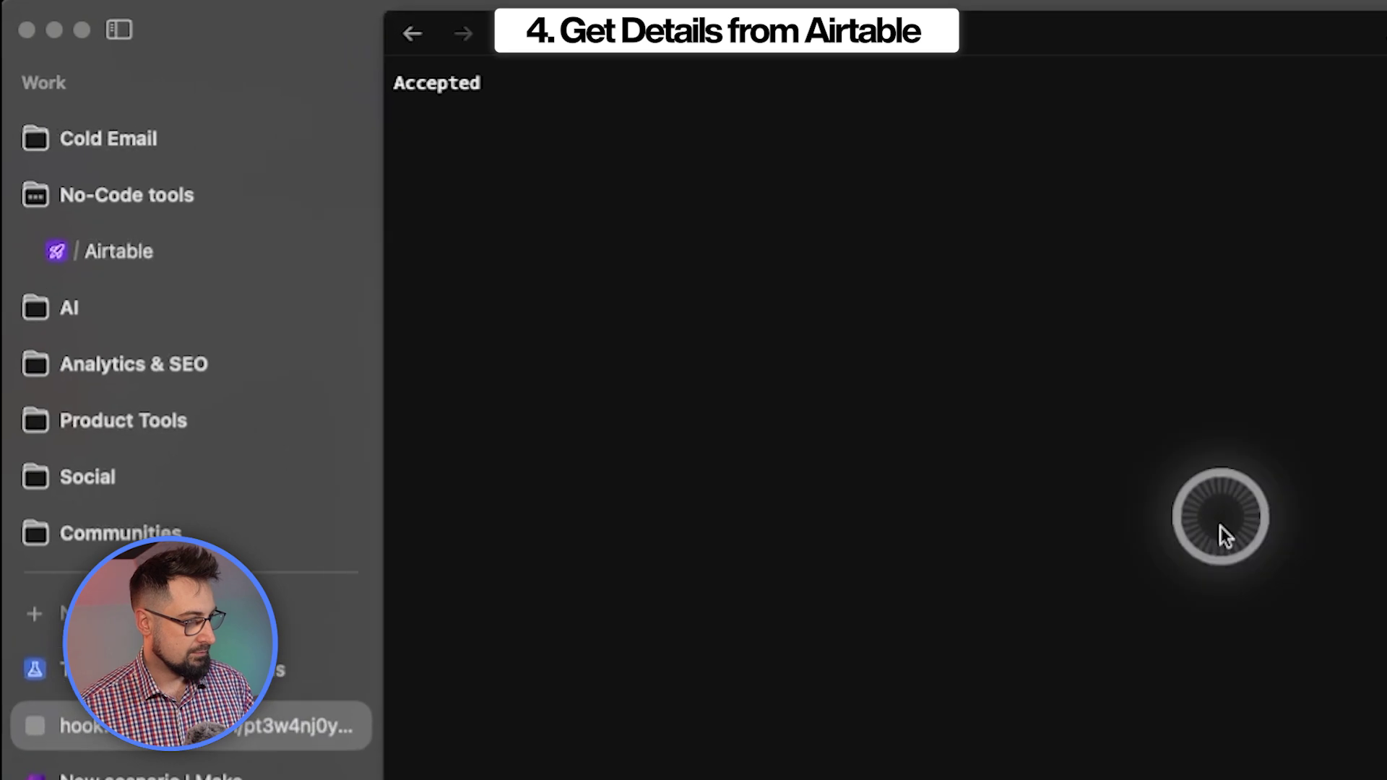
key(super+w)
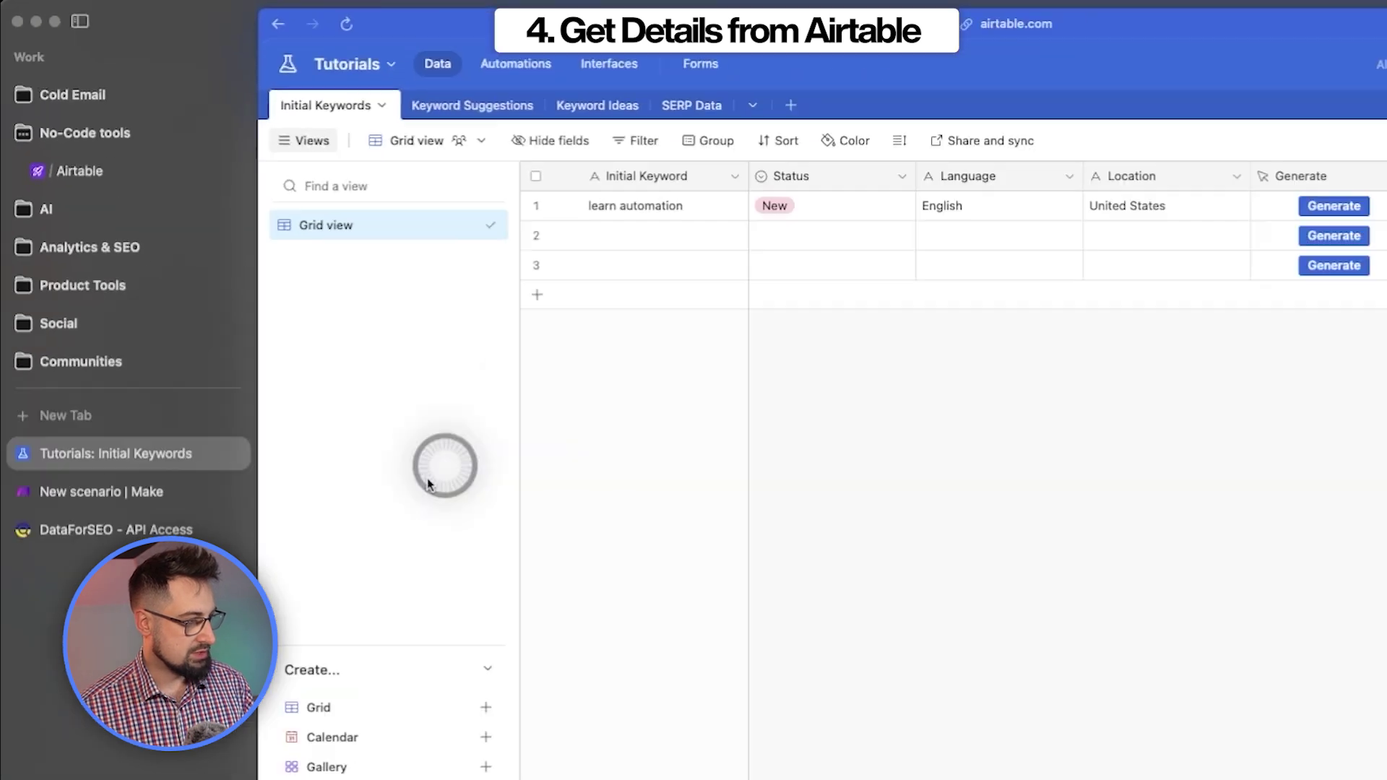
click(148, 728)
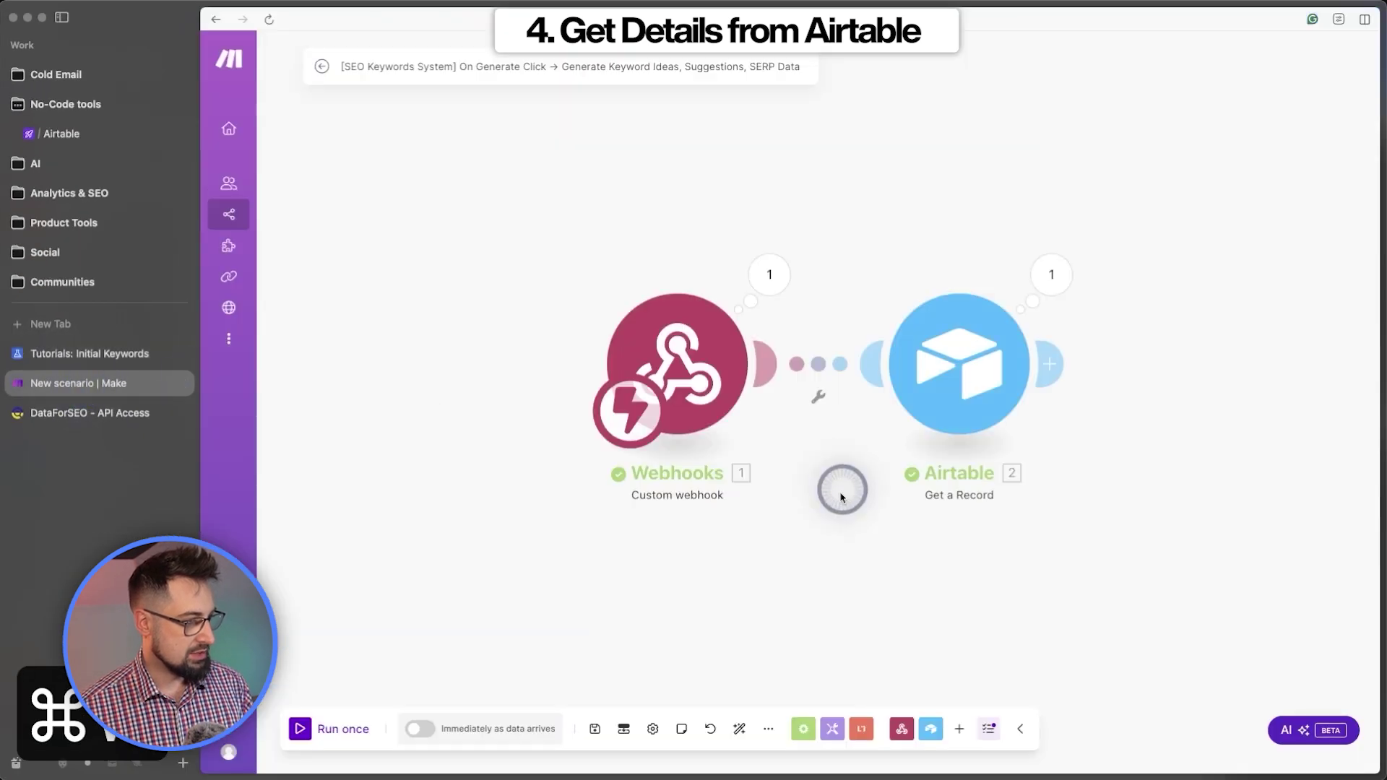
Check the output of the Get a Record module and add an Airtable Update a Record module after it
click(1051, 278)
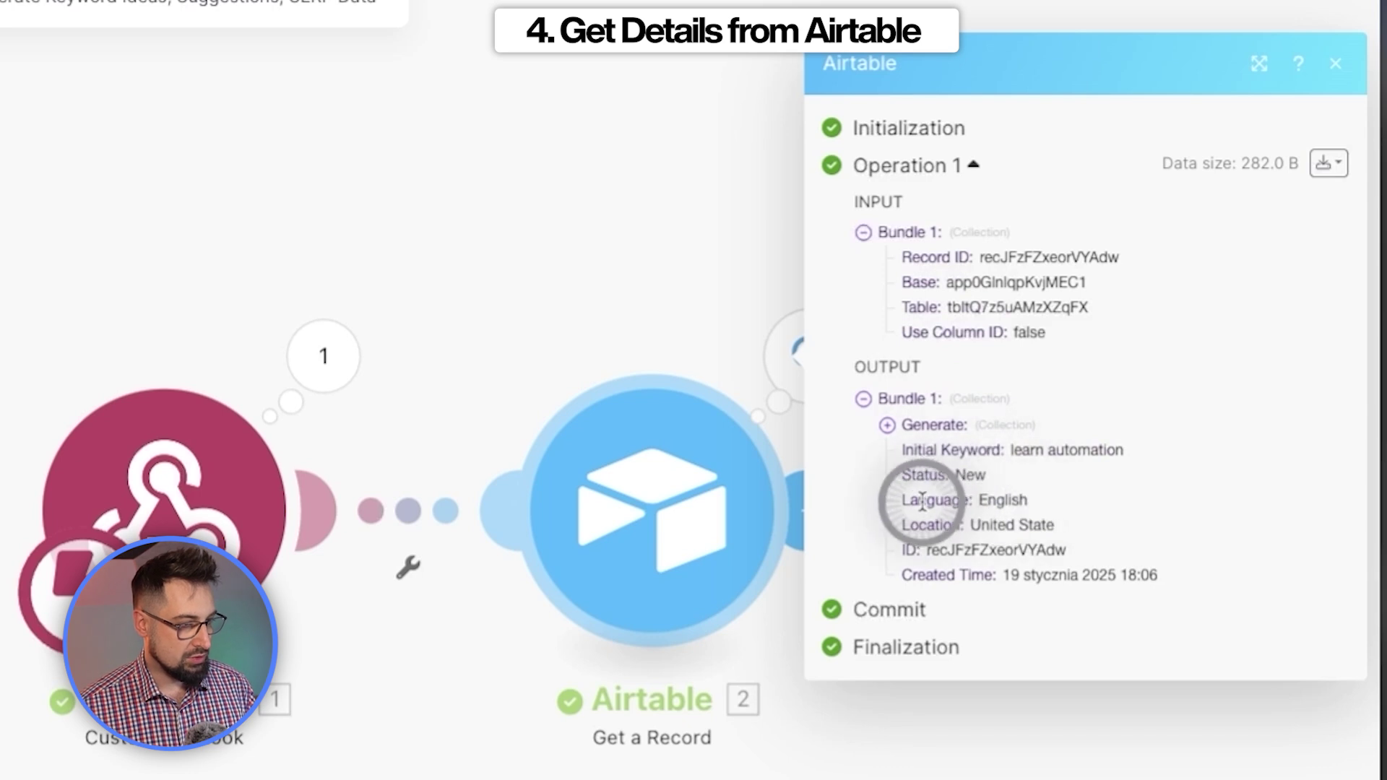
click(930, 759)
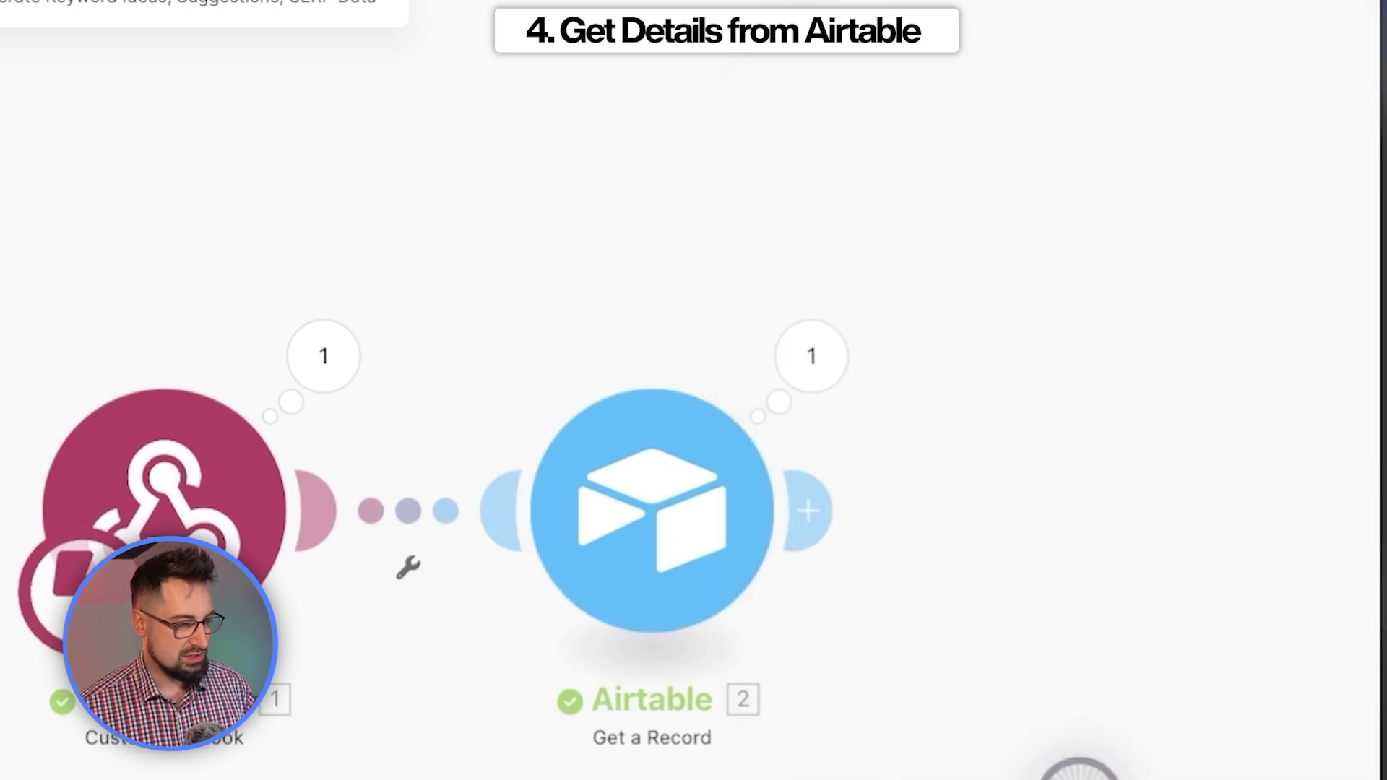
click(931, 729)
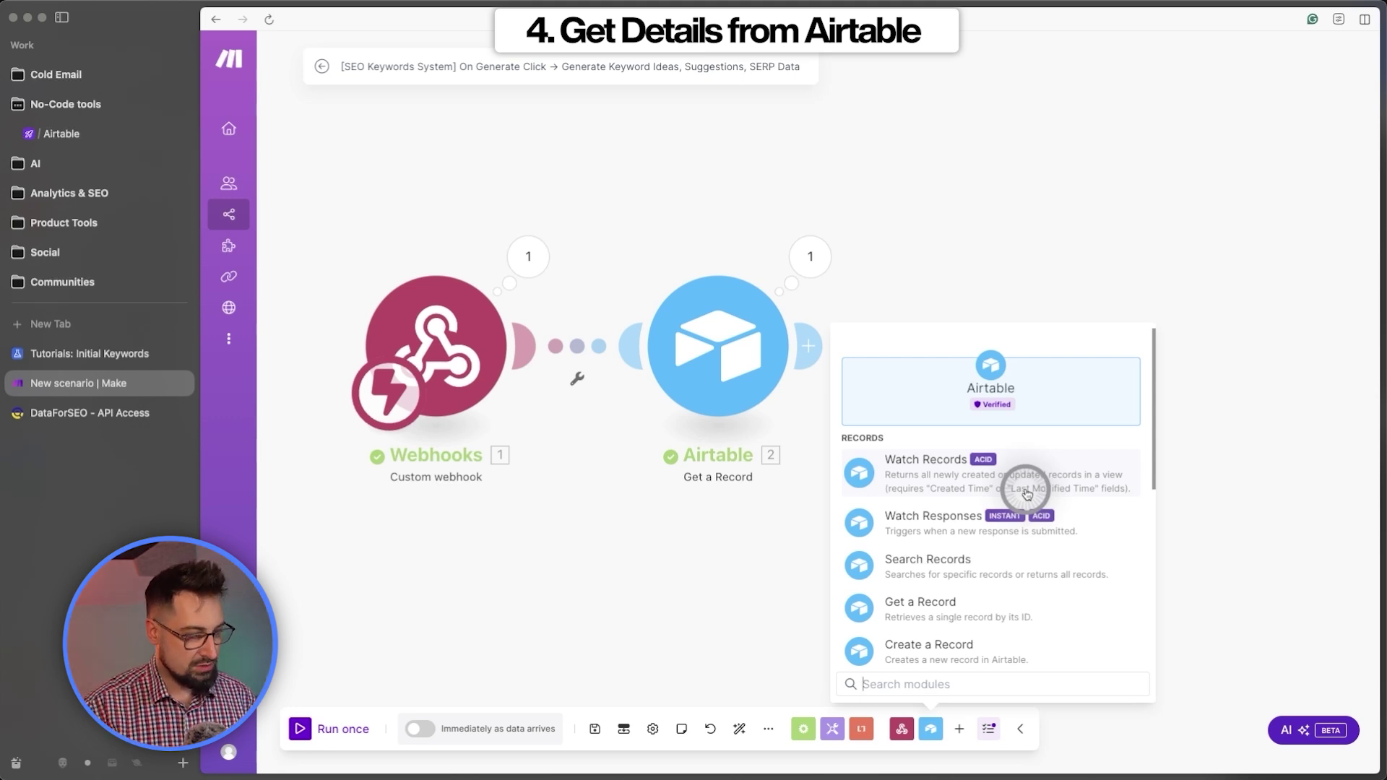
text(upda)
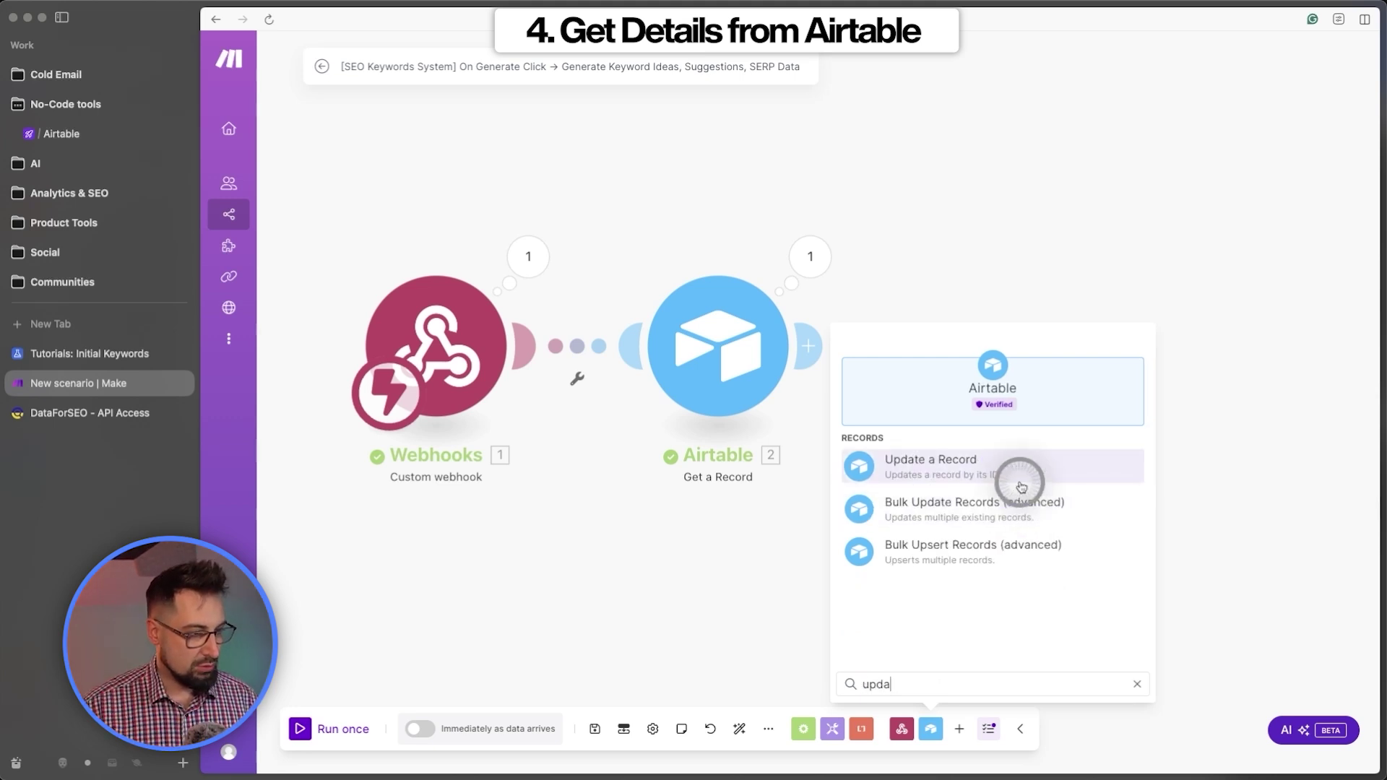
click(1021, 486)
Configure Update a Record with base Tutorials, table Initial Keywords and the webhook's id as Record ID
click(1252, 332)
click(1149, 358)
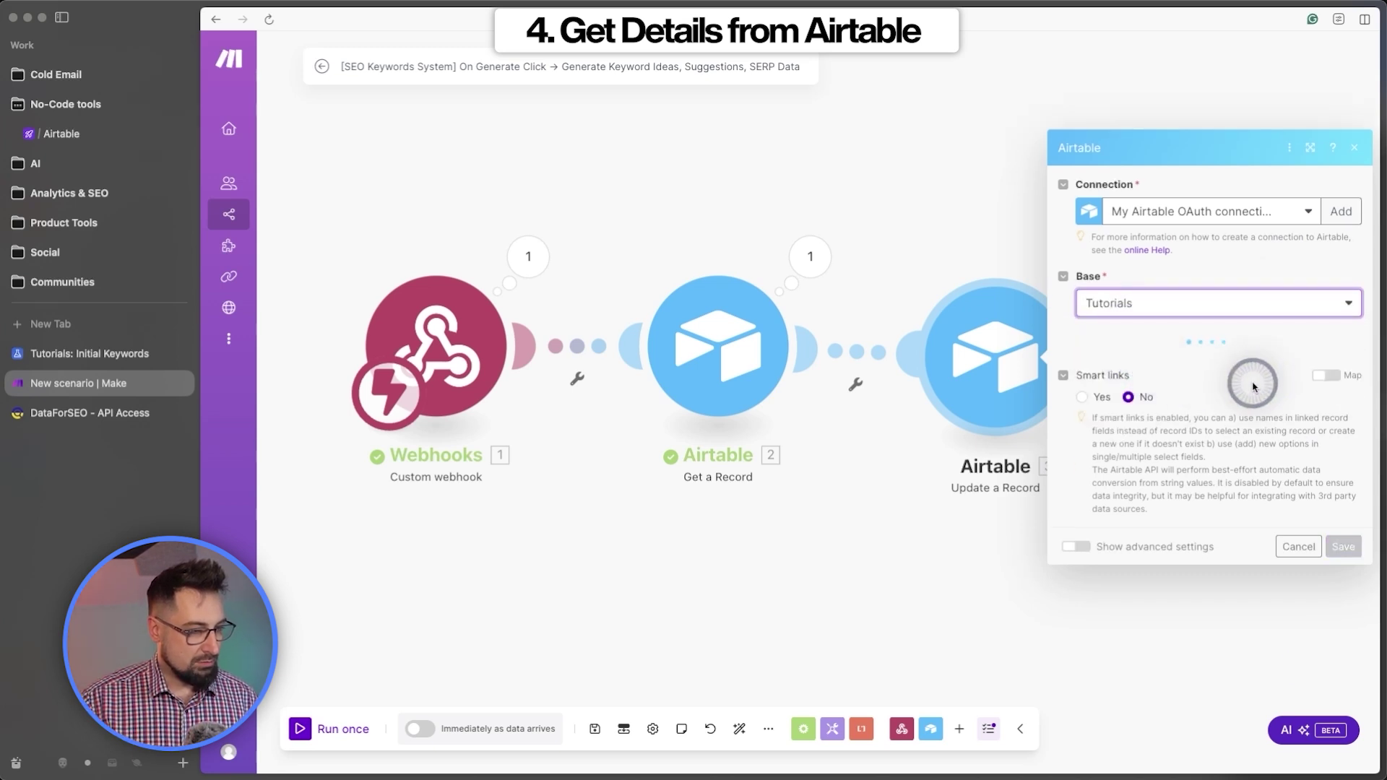
click(1186, 366)
click(1171, 388)
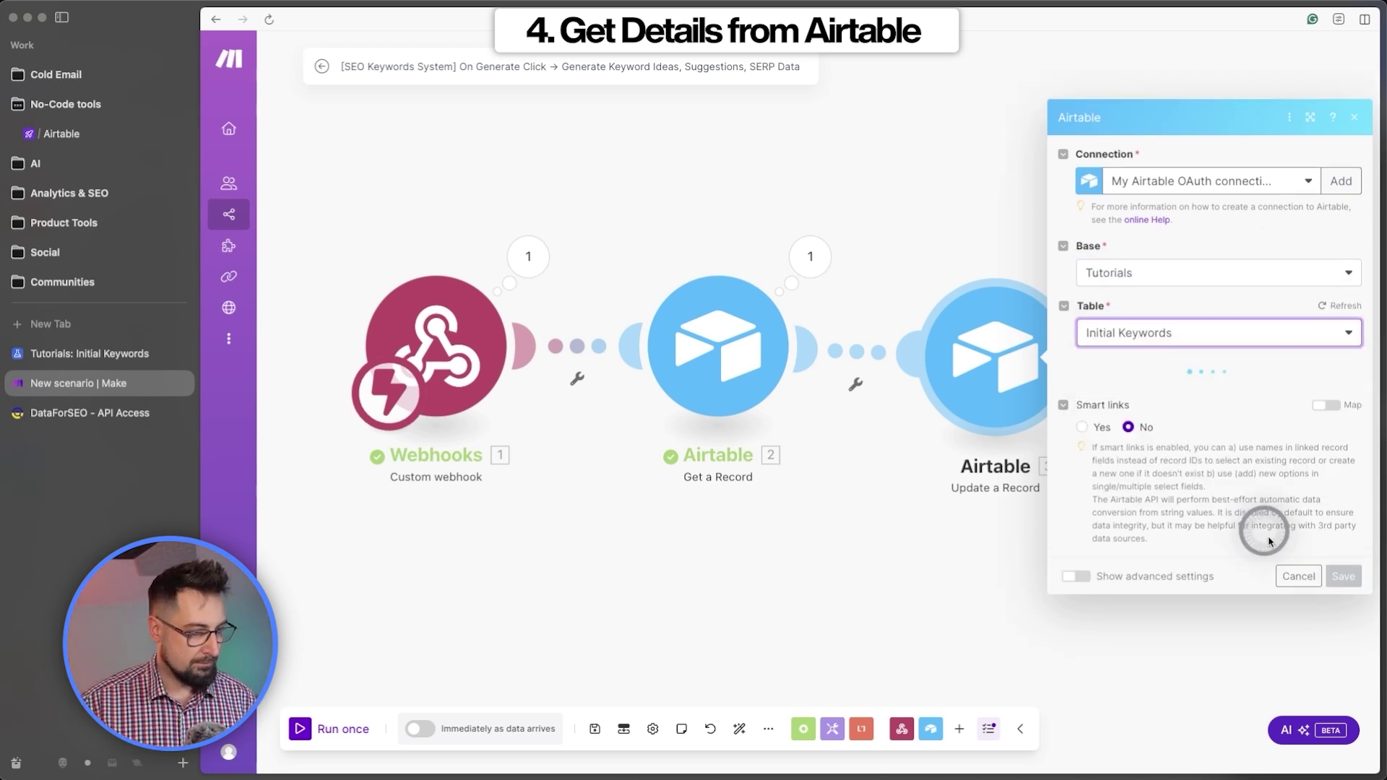
click(1161, 338)
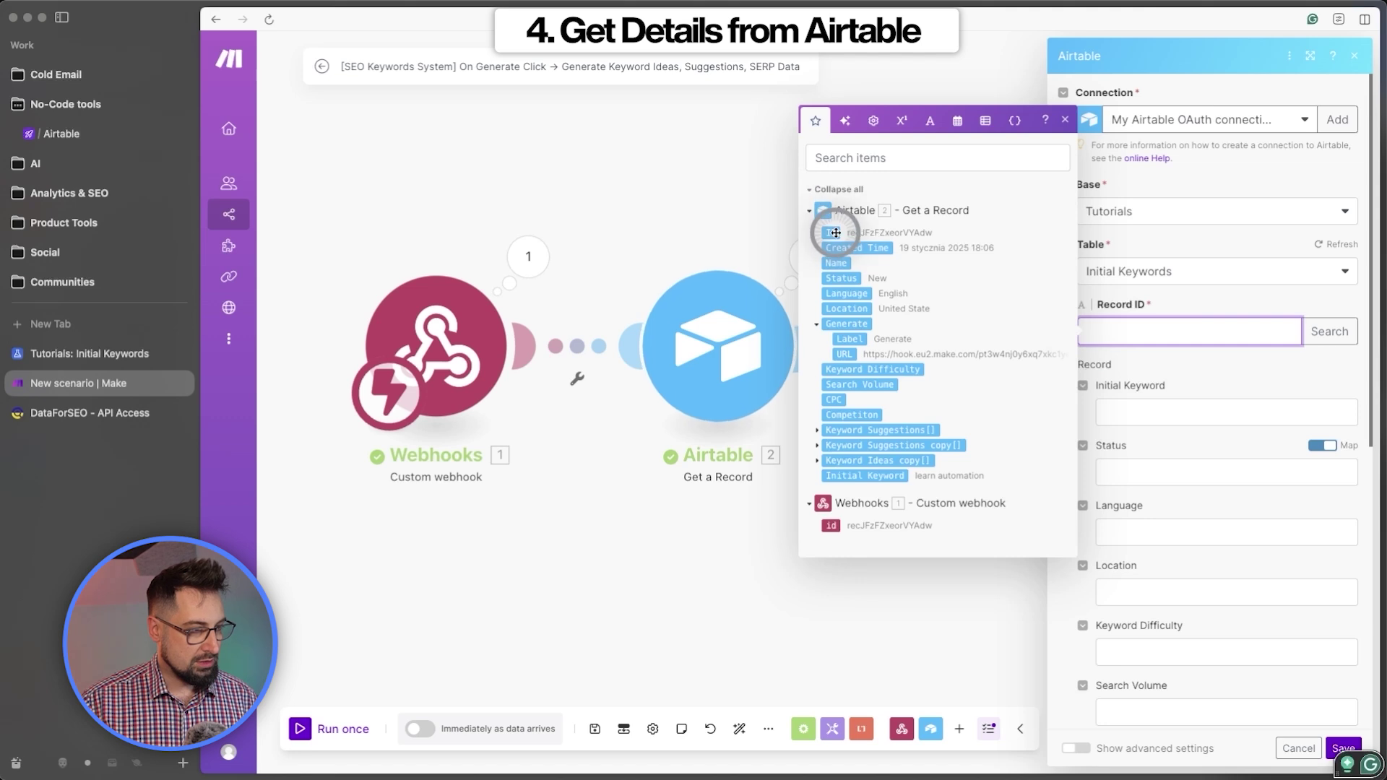
click(831, 525)
Set the Status field in Update a Record to Pending and save the module
click(1257, 435)
scroll(1257, 435, down, 3)
click(1226, 248)
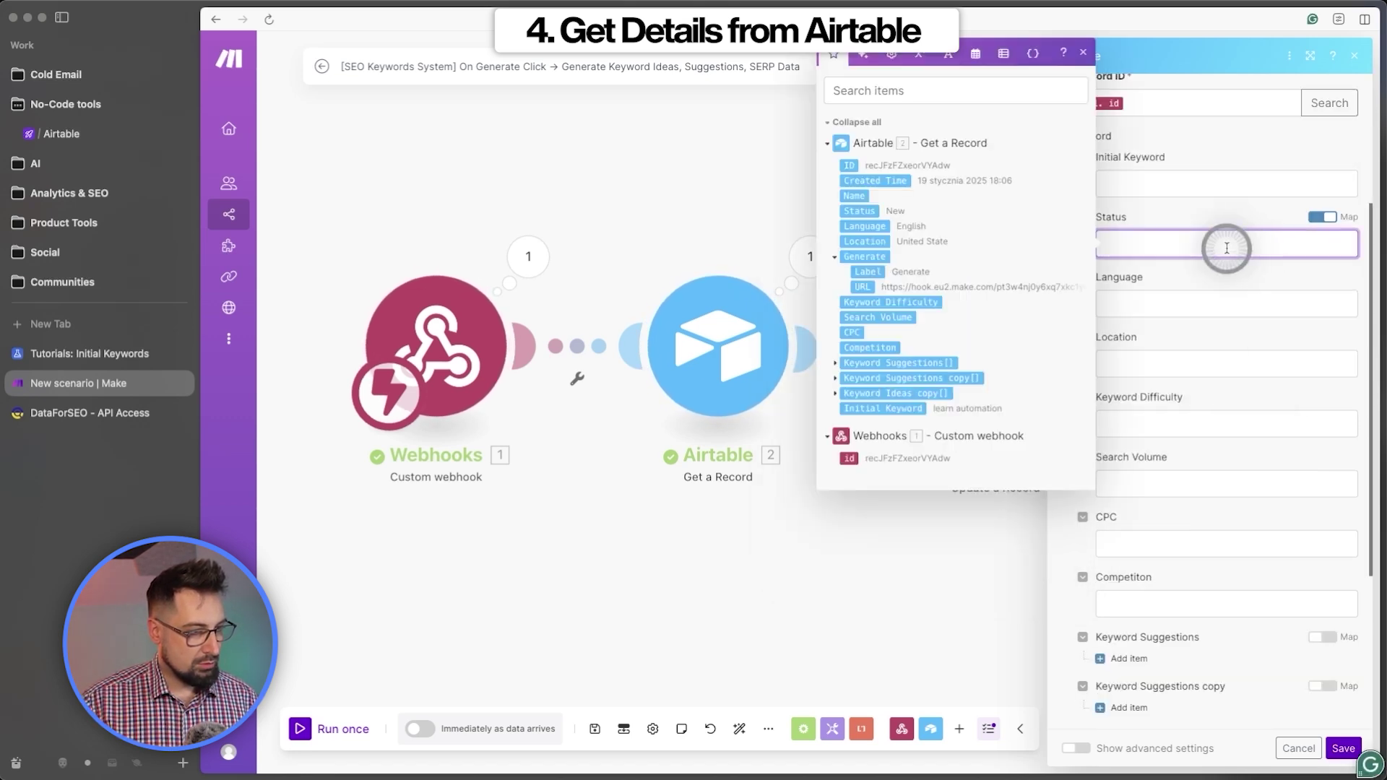
click(1221, 212)
click(1208, 246)
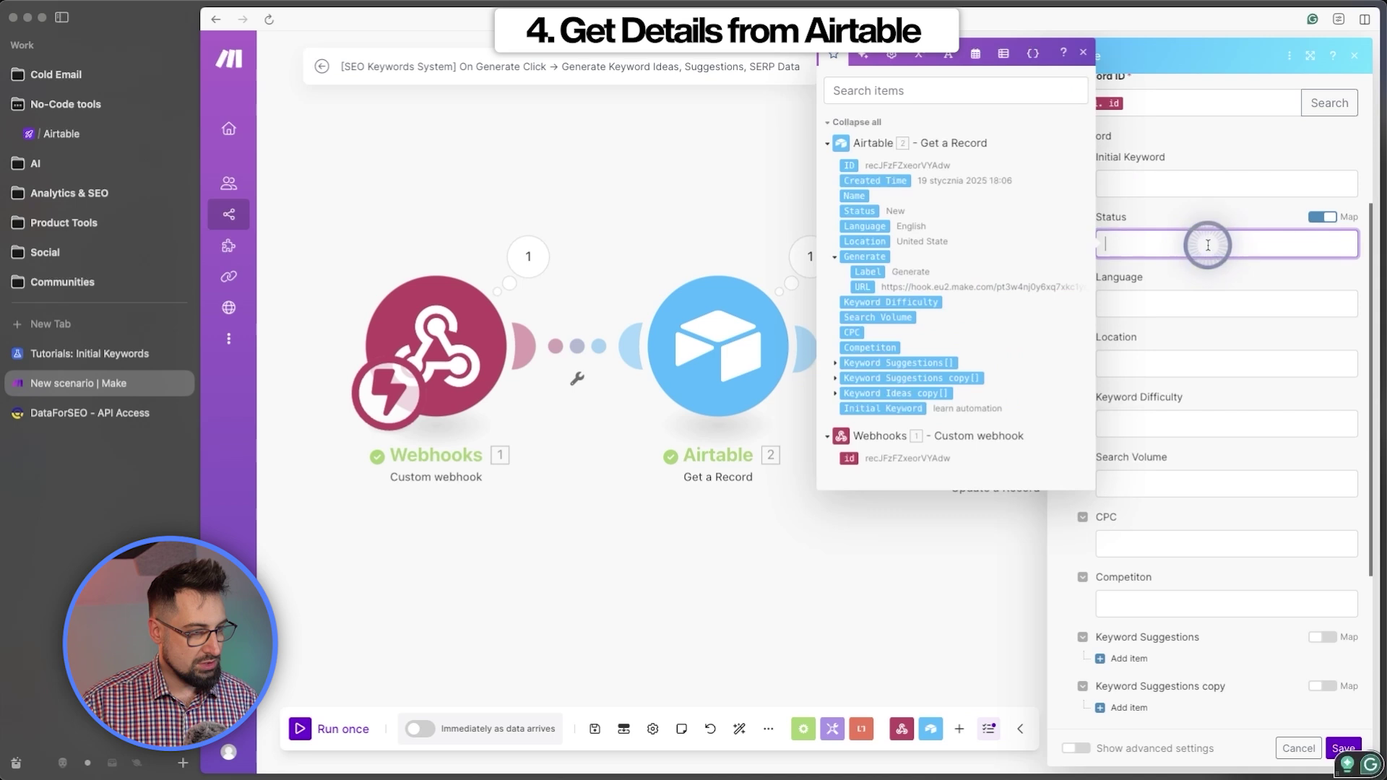
text(Pending)
click(1344, 748)
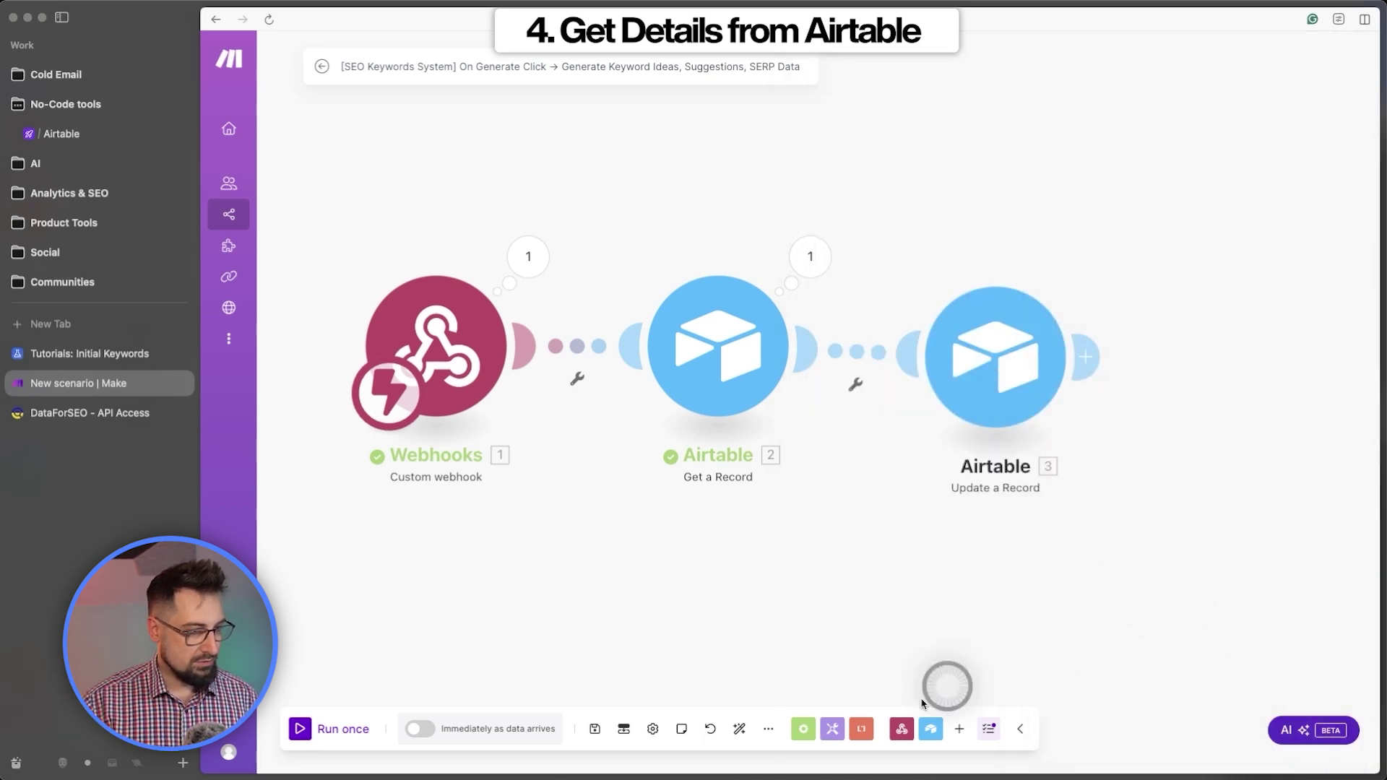
Auto-align the scenario and test-run it once with the "learn automation" record's Generate action in Airtable, returning to Make
click(740, 729)
click(309, 730)
click(127, 354)
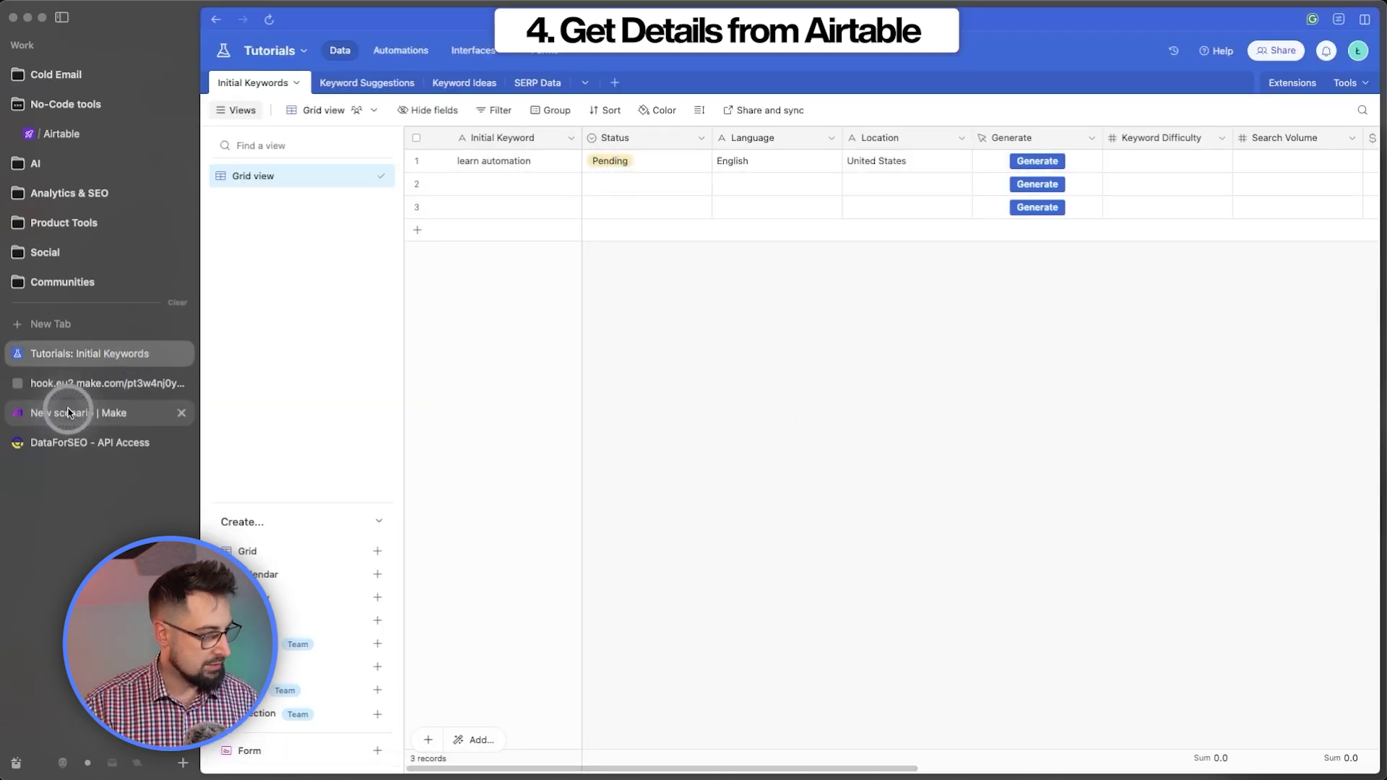
click(69, 412)
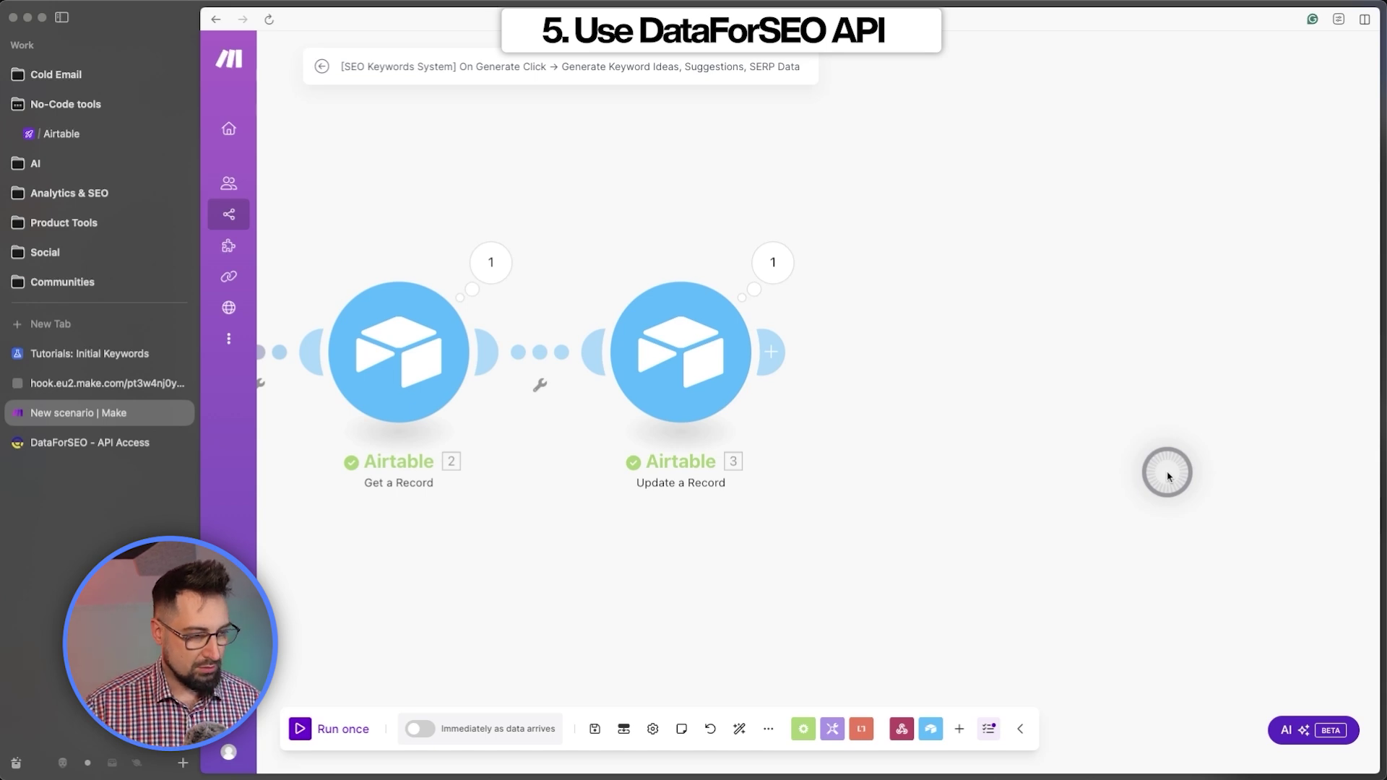
Add a Flow Control Router after Update a Record and give it three branches
click(804, 729)
scroll(946, 520, down, 1)
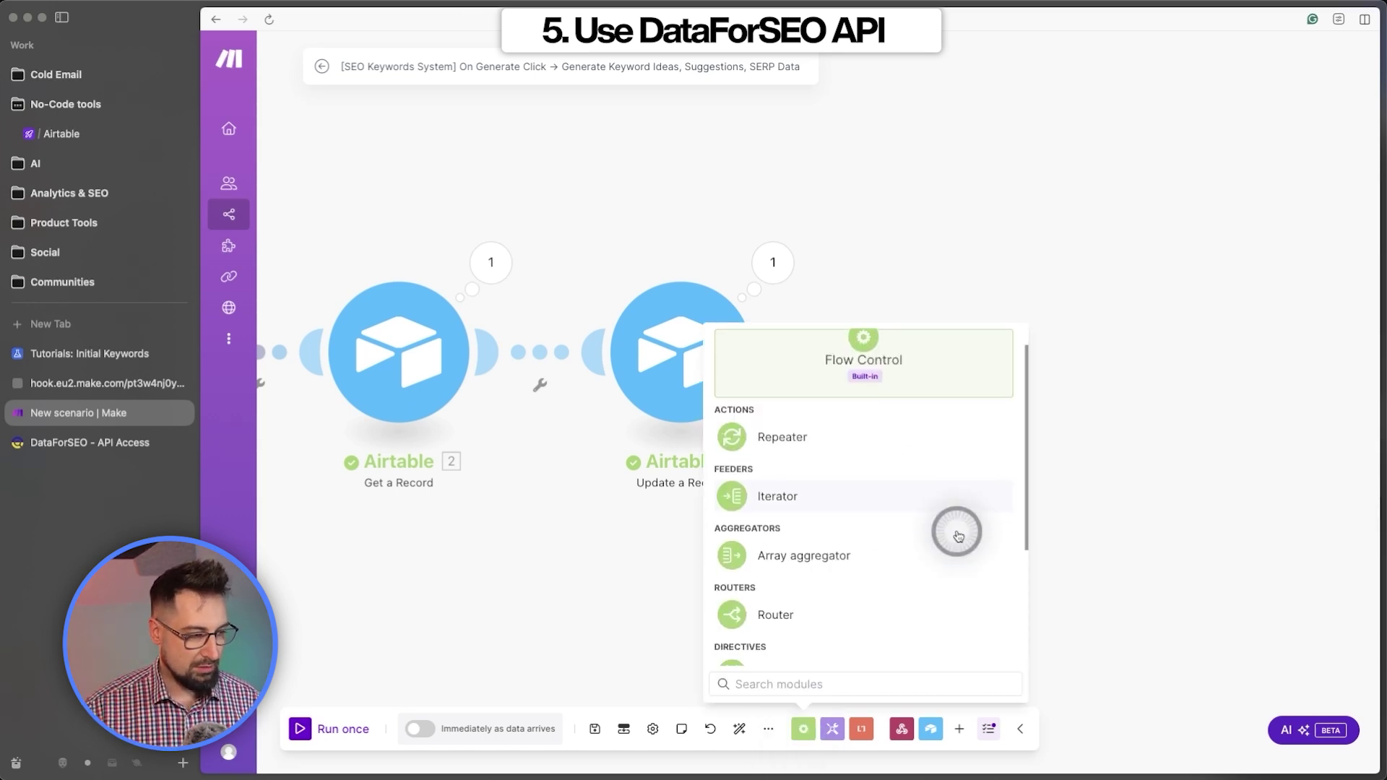
click(811, 620)
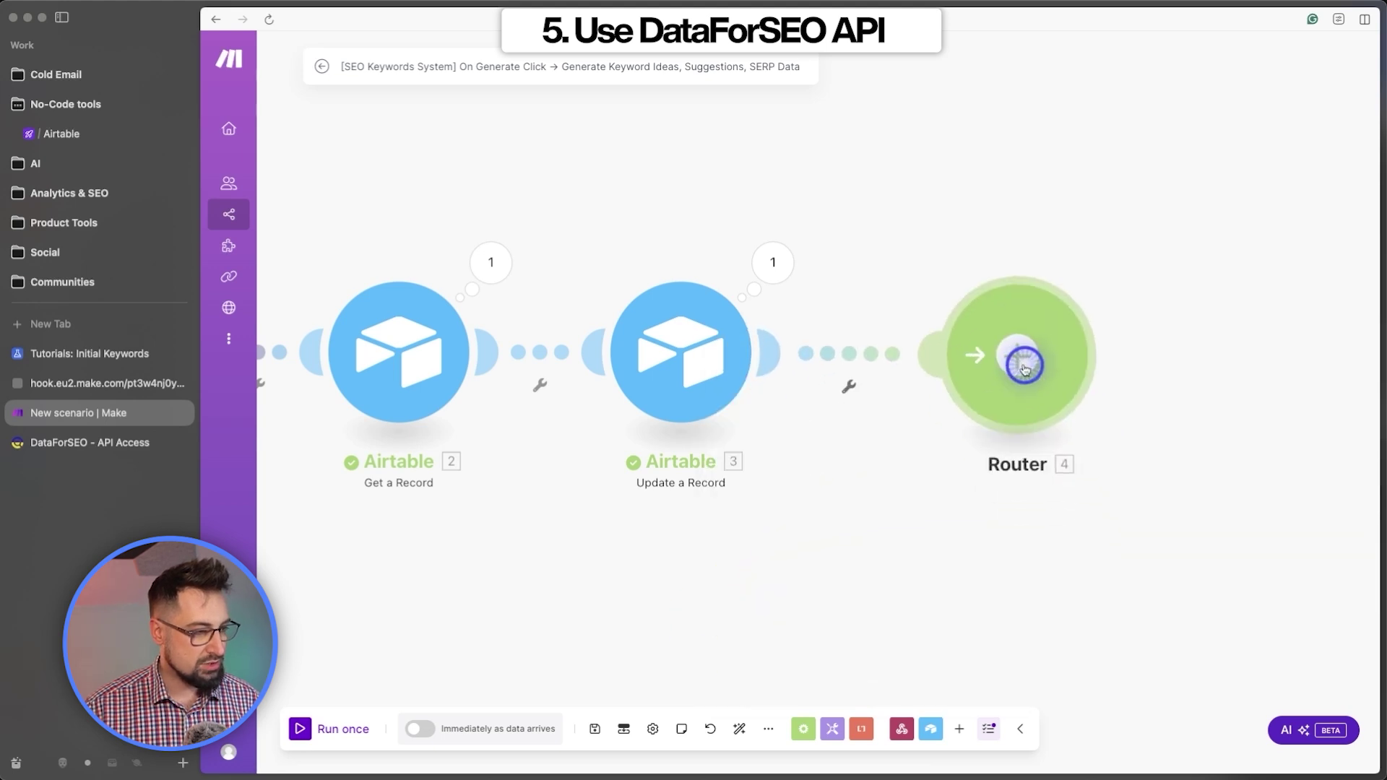
drag(1248, 445, 1059, 520)
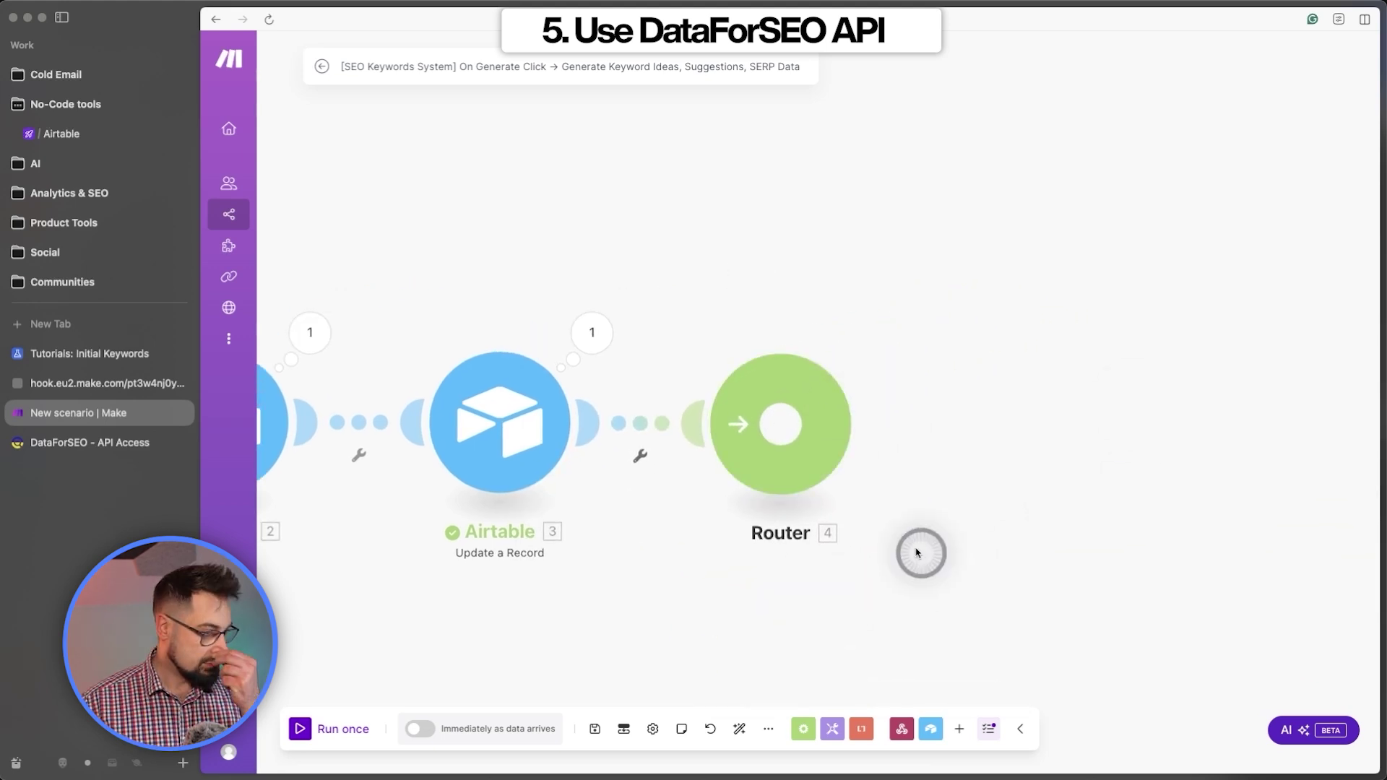
click(778, 429)
click(728, 412)
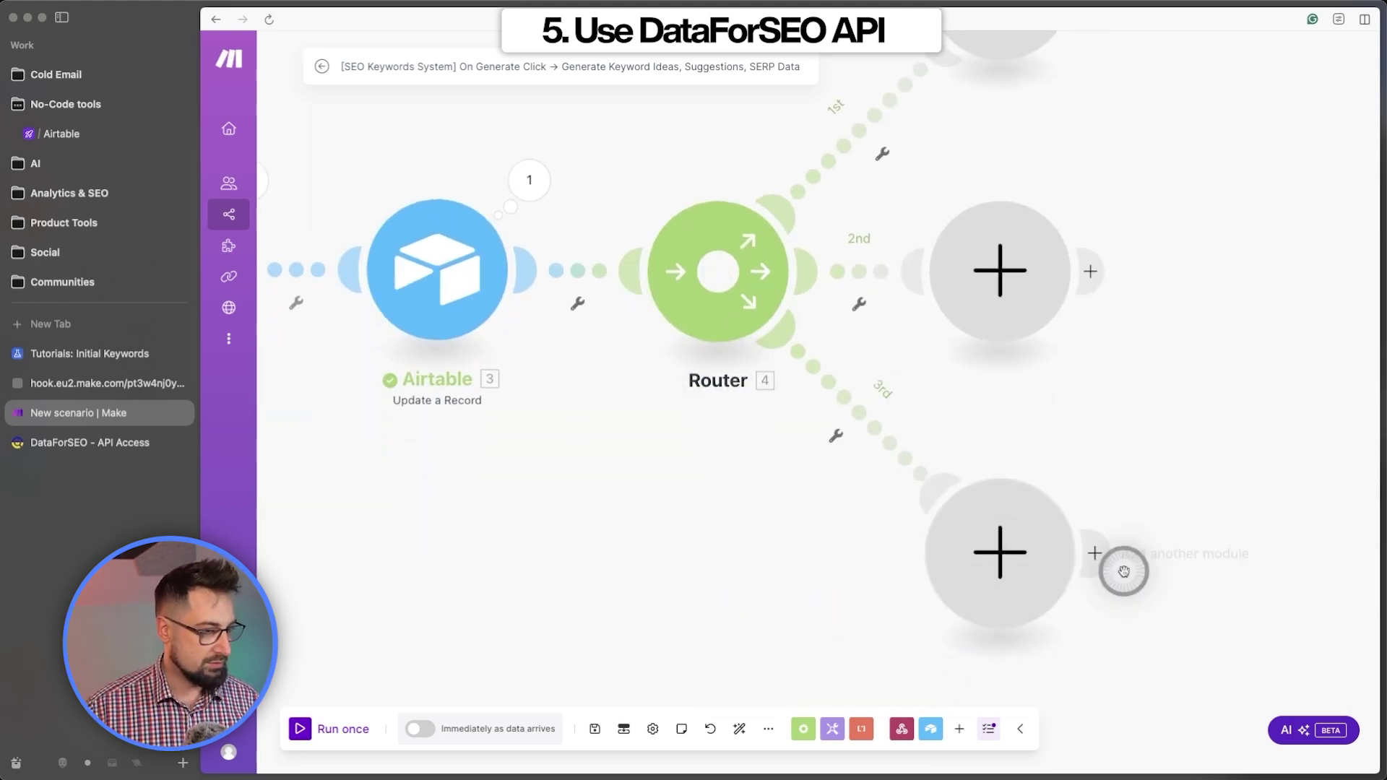
drag(1088, 111, 907, 292)
Examine the keyword metric fields of Airtable's Initial Keywords table and return to the Make scenario
click(166, 353)
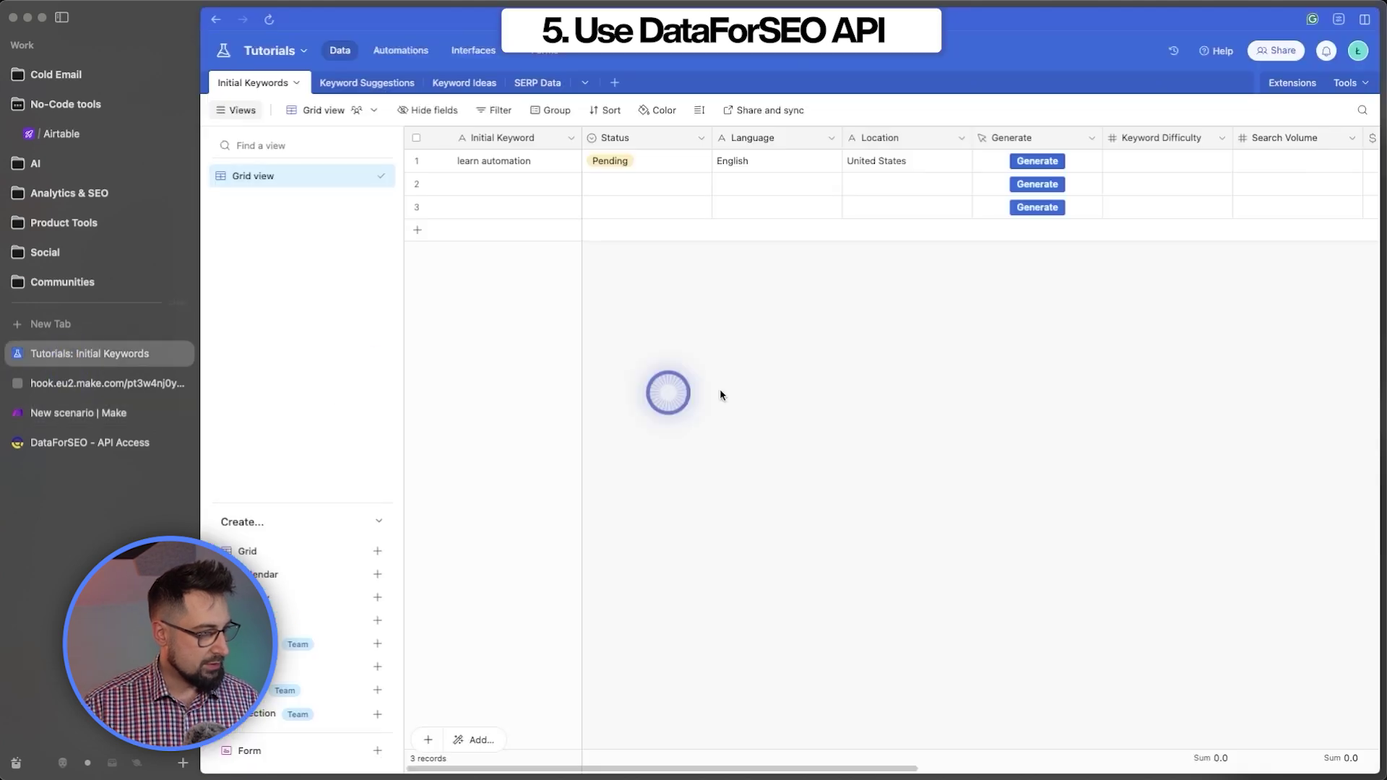
scroll(1027, 219, right, 6)
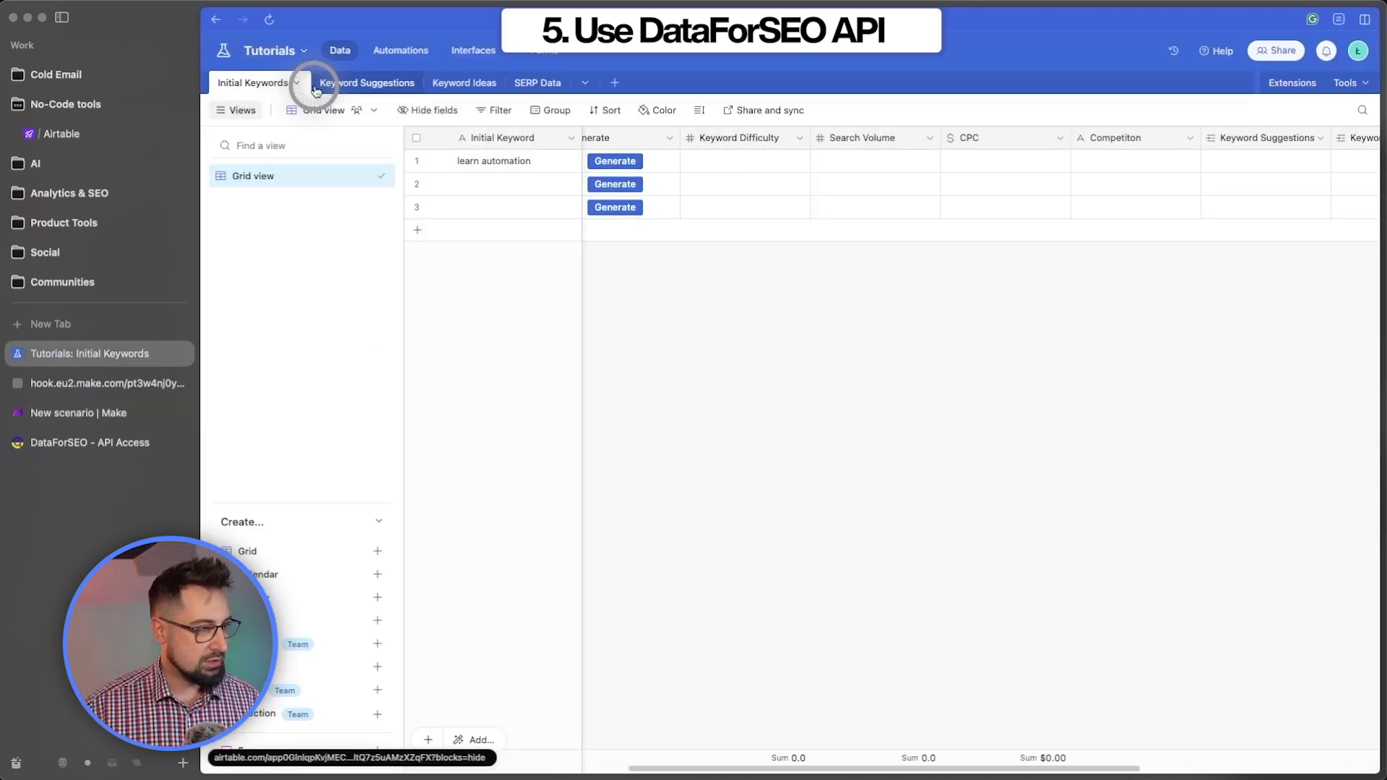
scroll(908, 143, right, 5)
scroll(891, 155, left, 8)
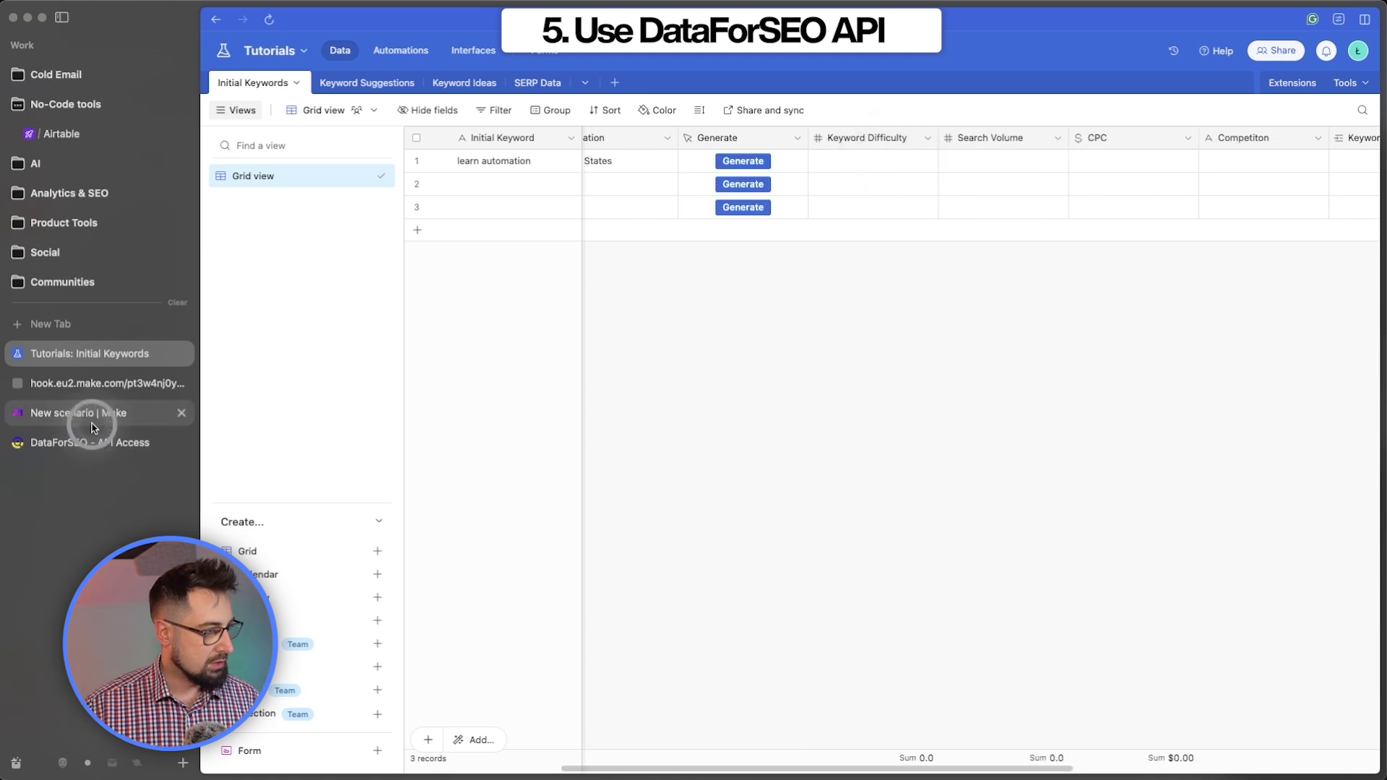
click(92, 442)
click(92, 413)
Add a DataForSEO Get Keyword Difficulty module on the router's first branch
click(838, 325)
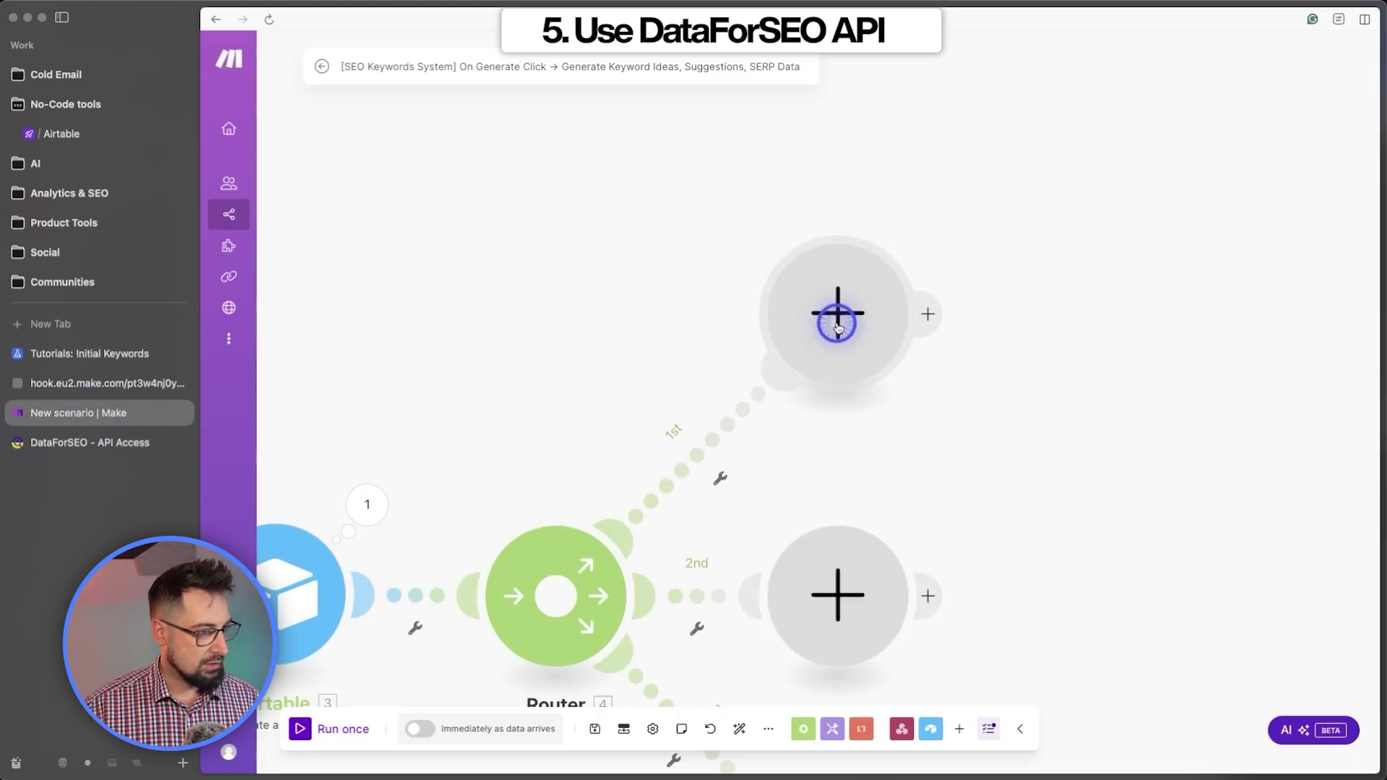
click(1015, 492)
text(data)
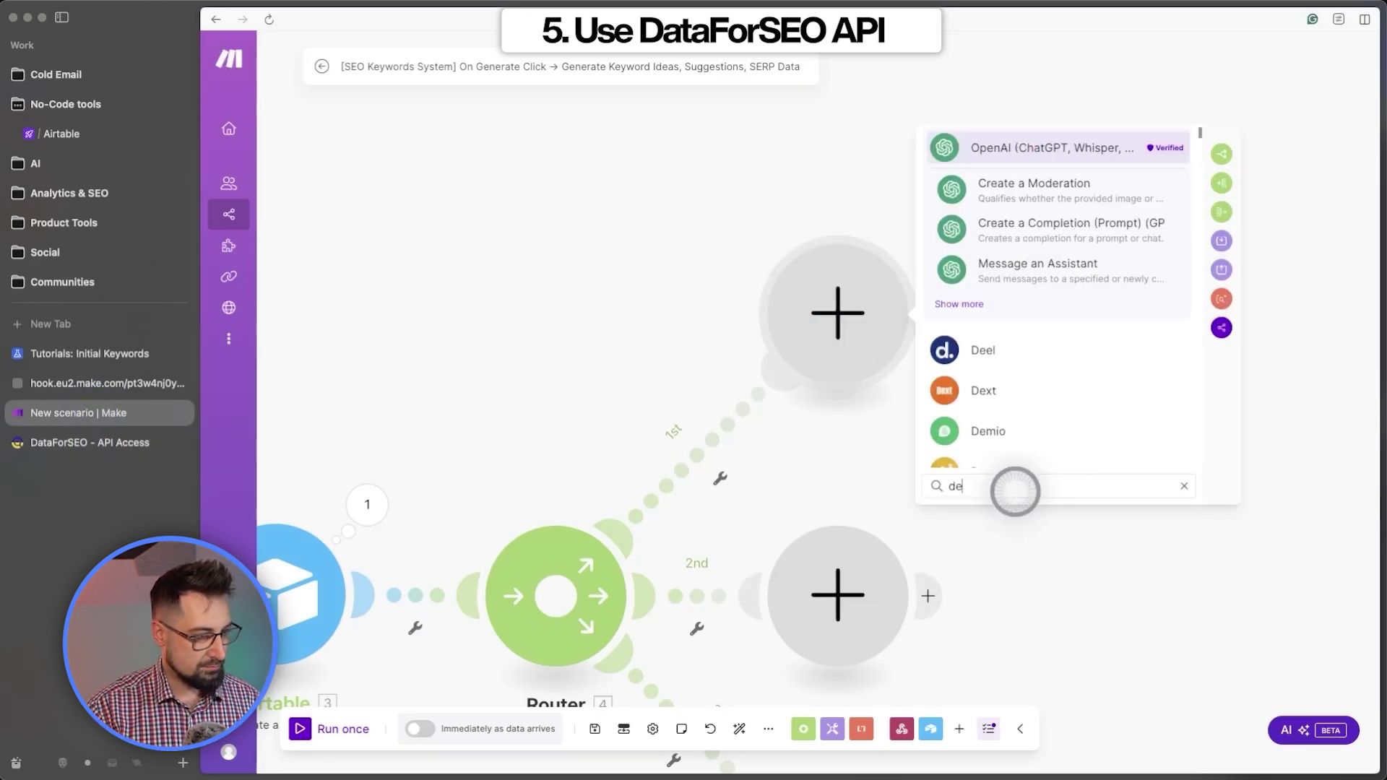
click(1000, 153)
click(1012, 484)
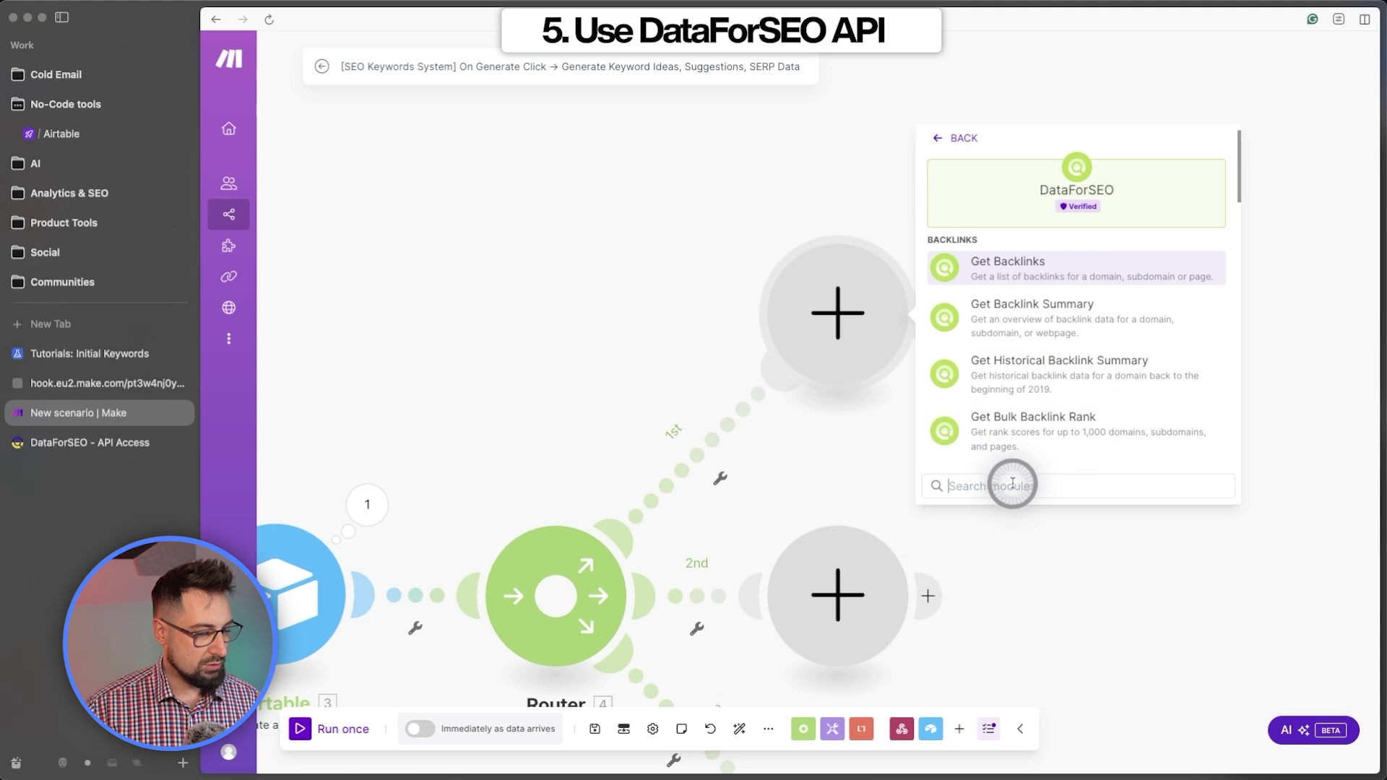
text(keyword)
click(1040, 452)
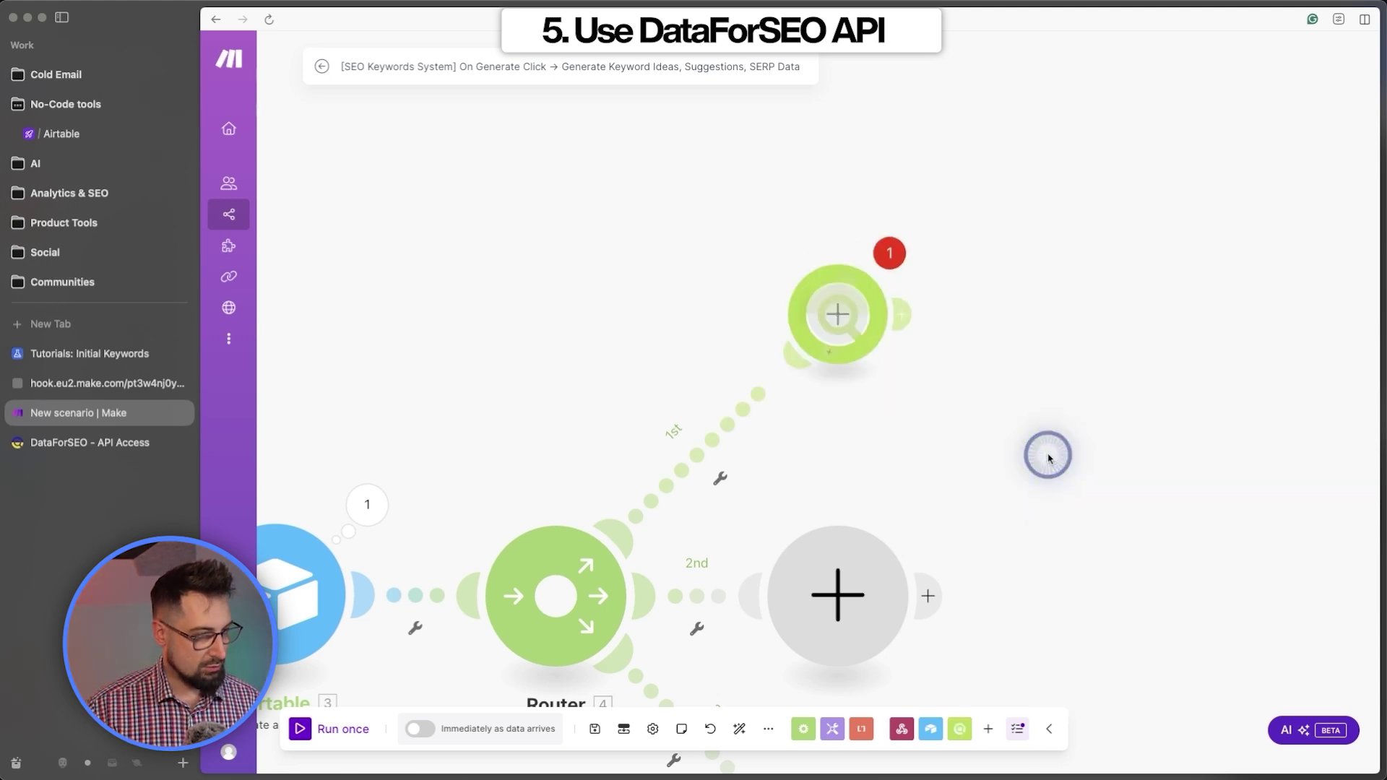
Map Get a Record's Initial Keyword, Location and Language to the Get Keyword Difficulty target keyword, location and language, and save
click(980, 254)
click(1016, 247)
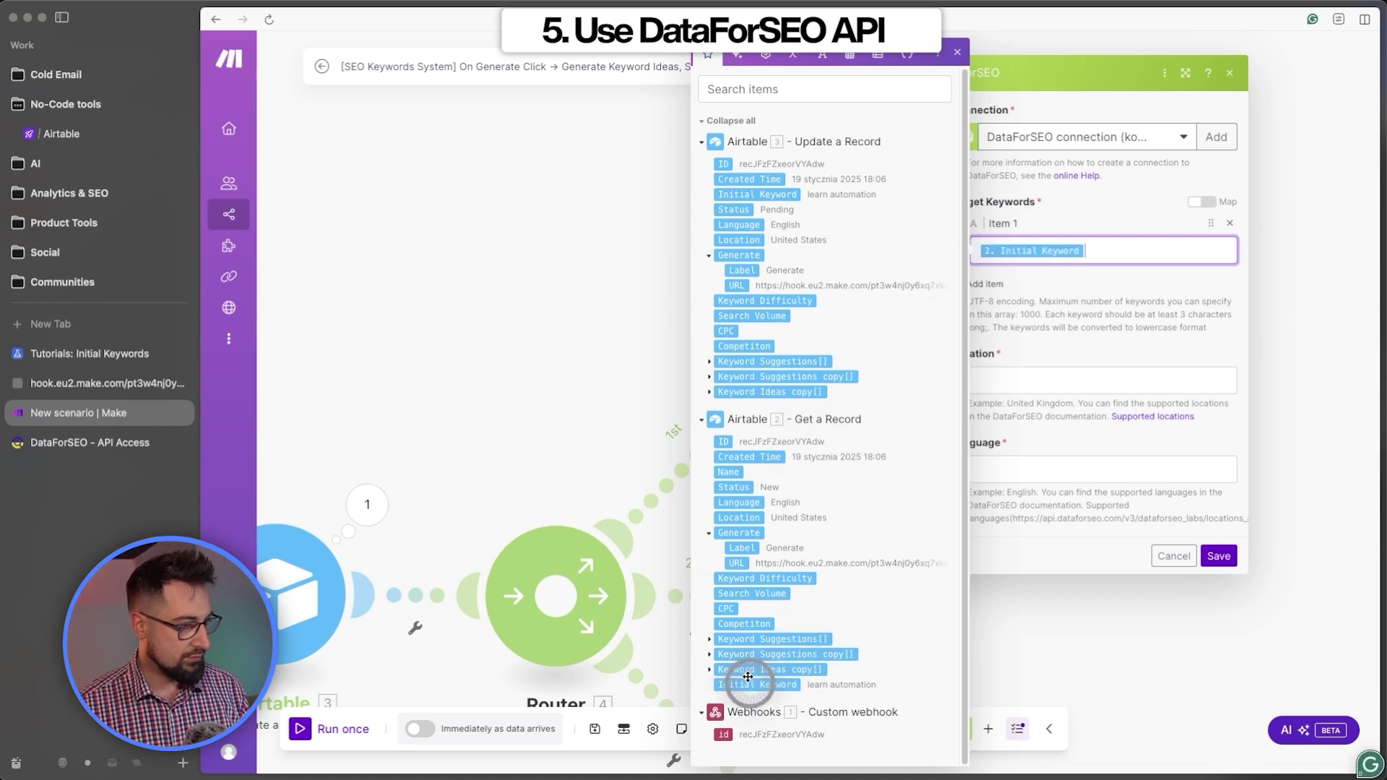
click(1040, 380)
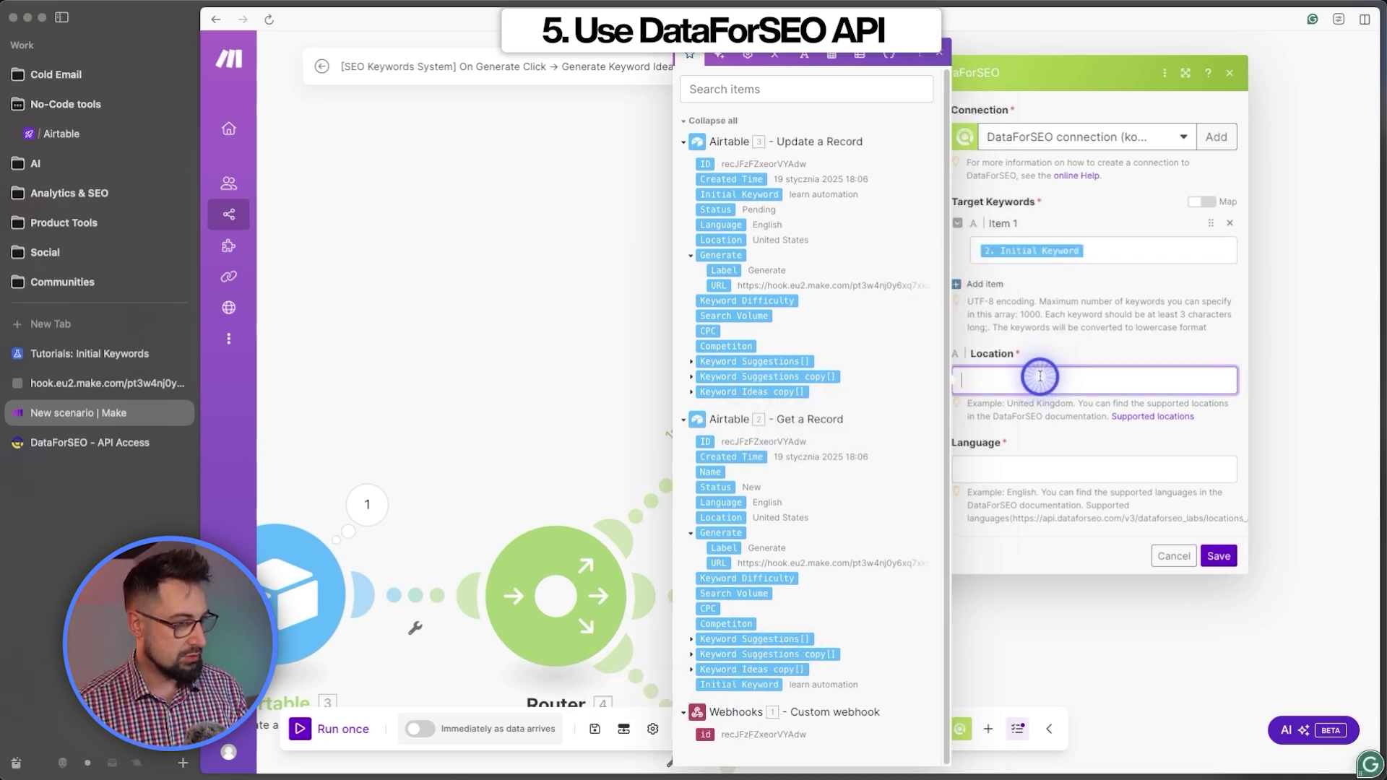
click(720, 517)
click(1087, 476)
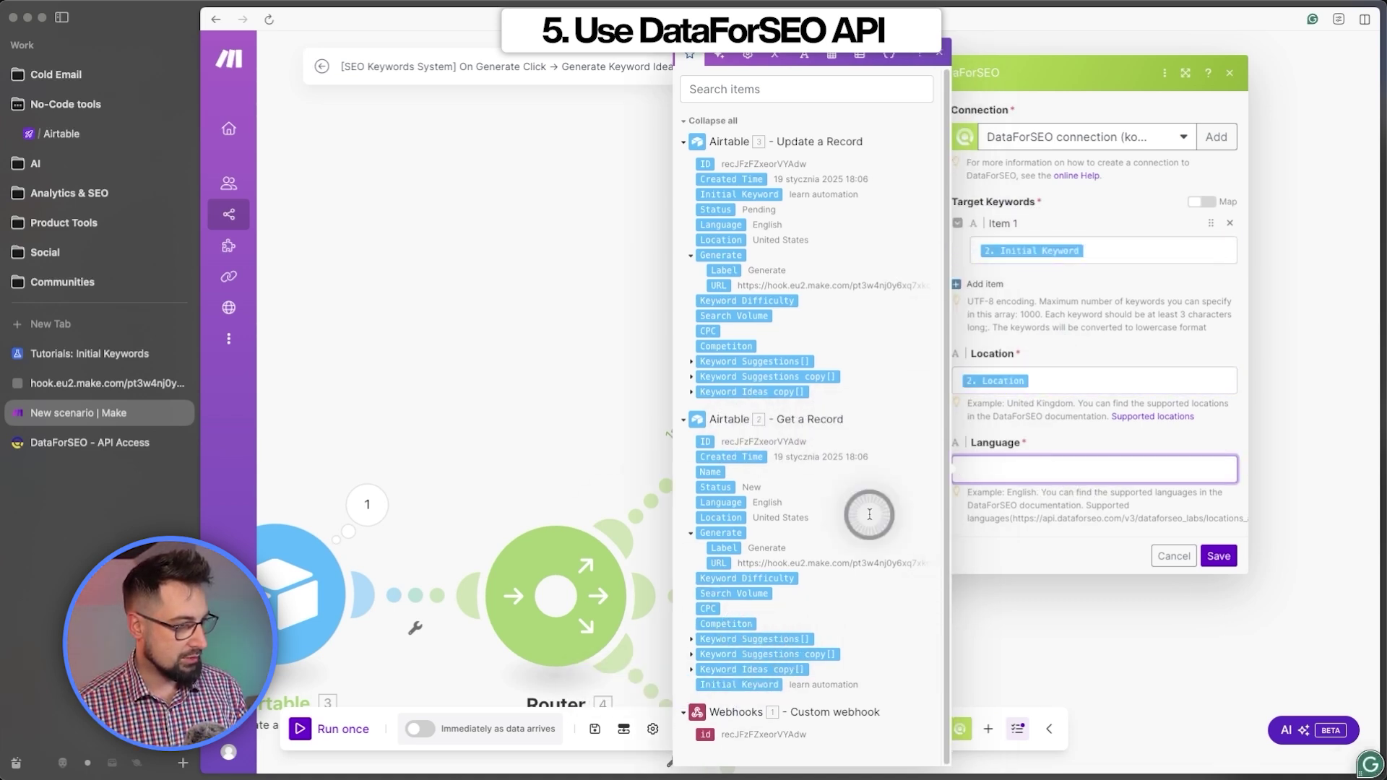
click(725, 502)
click(1219, 555)
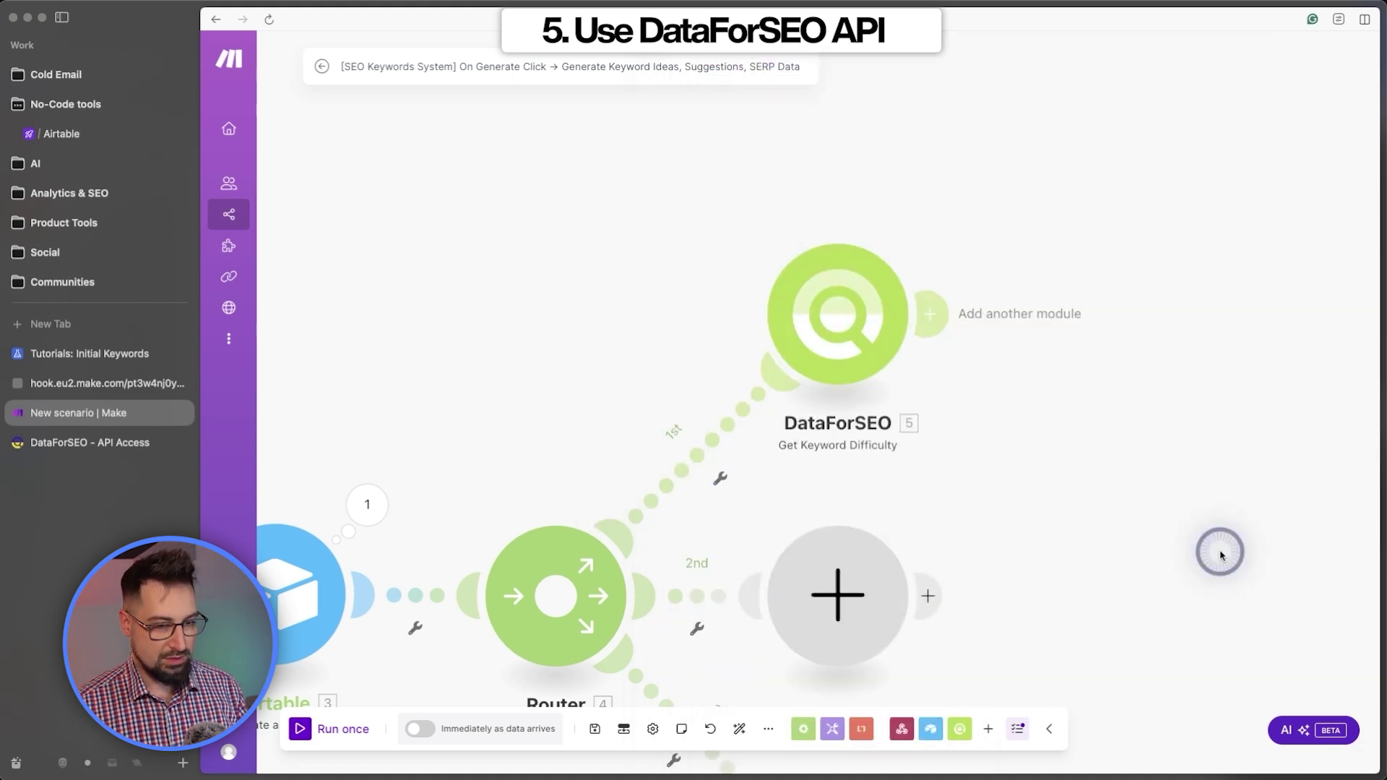
Add a DataForSEO Get Google Search Volume module after Get Keyword Difficulty
click(931, 313)
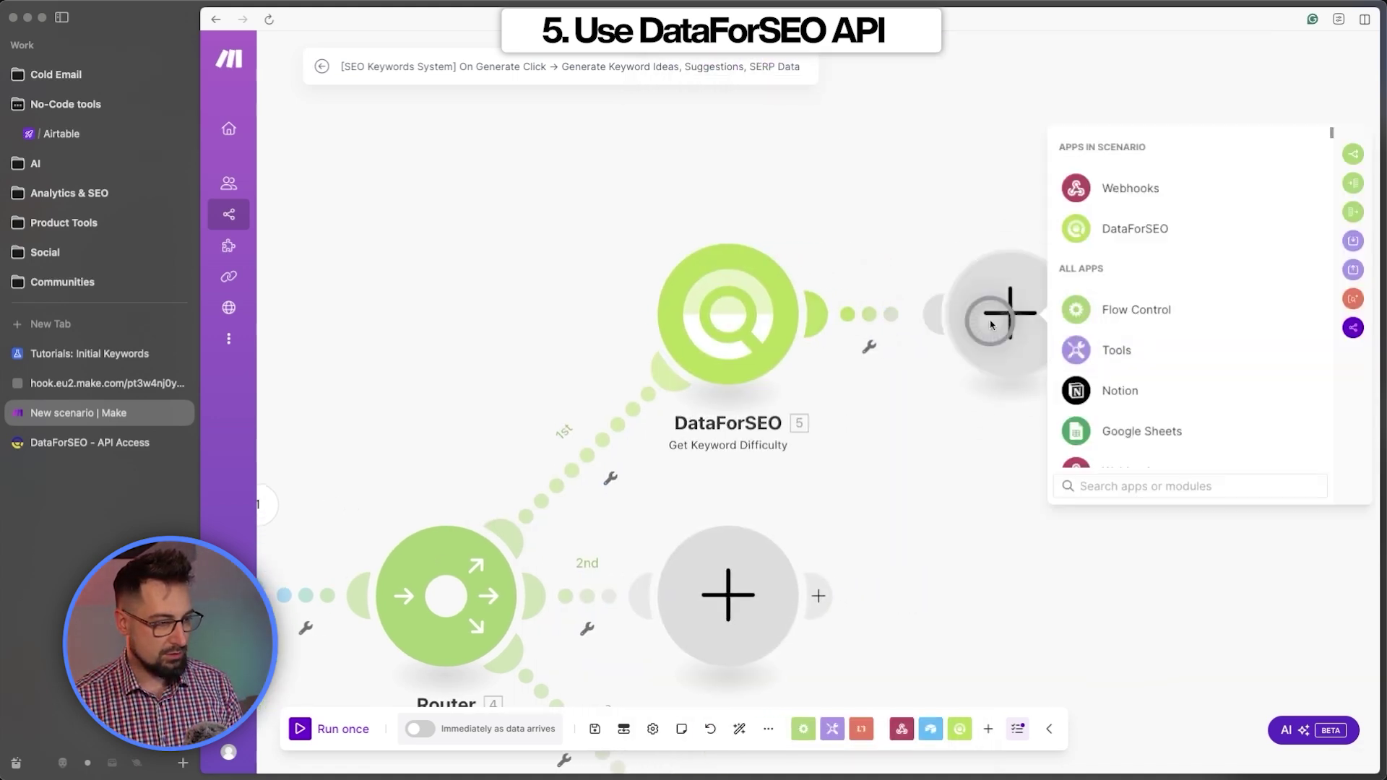
click(1149, 232)
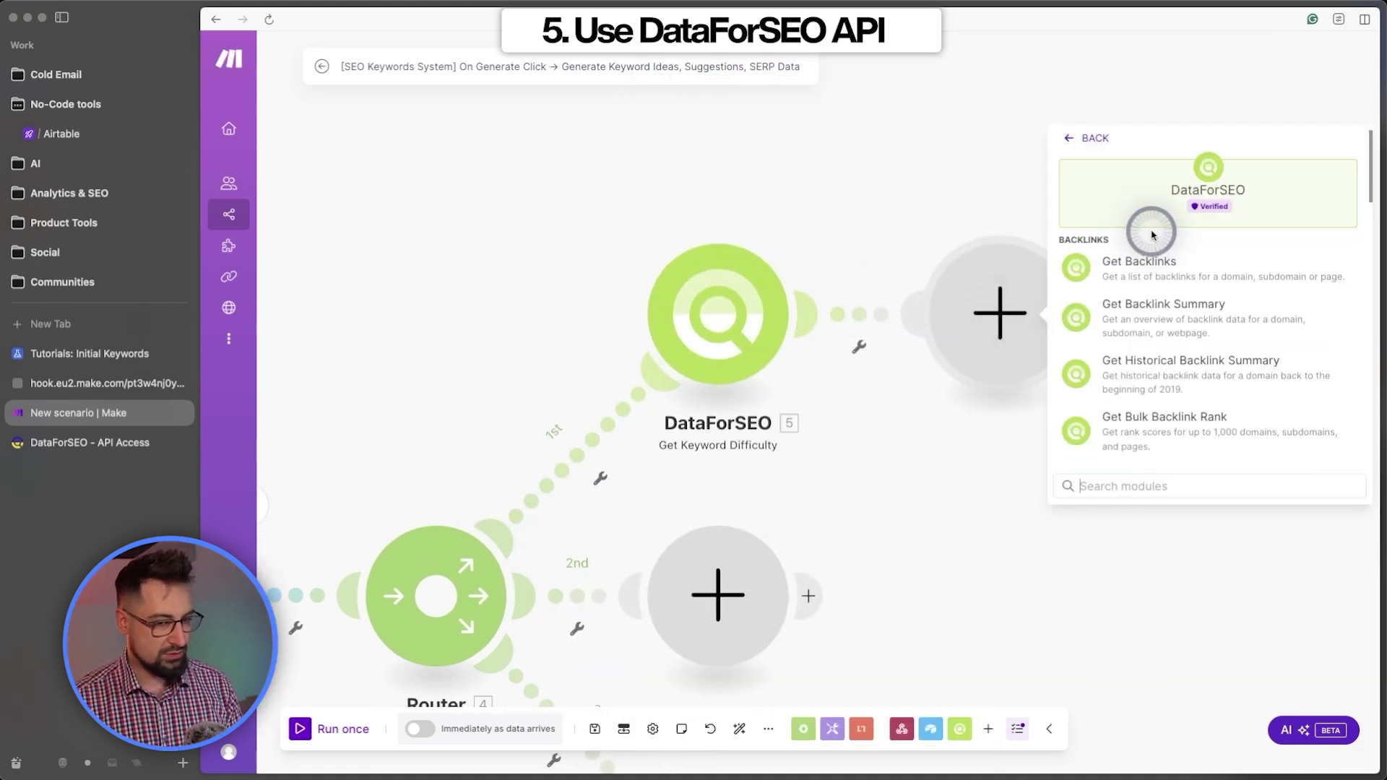
text(get goog)
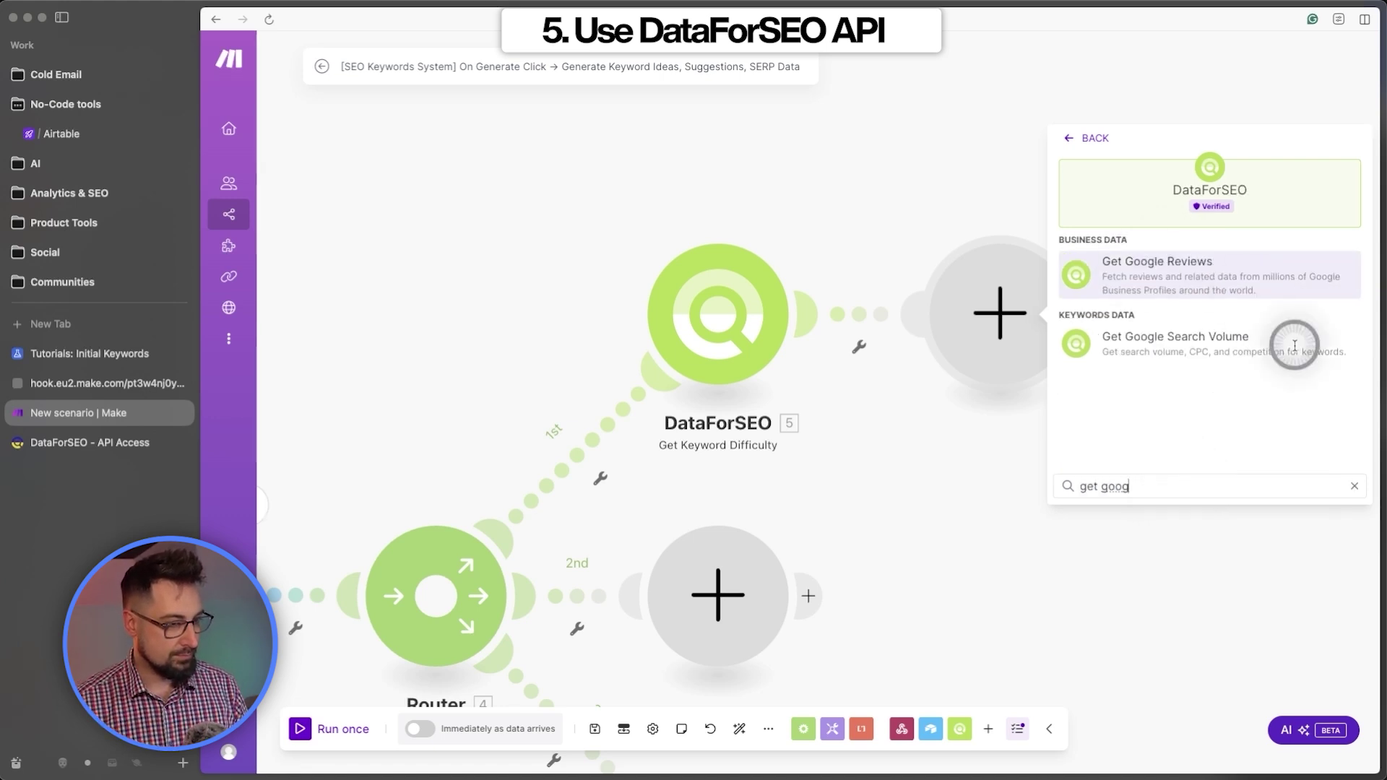
click(1295, 343)
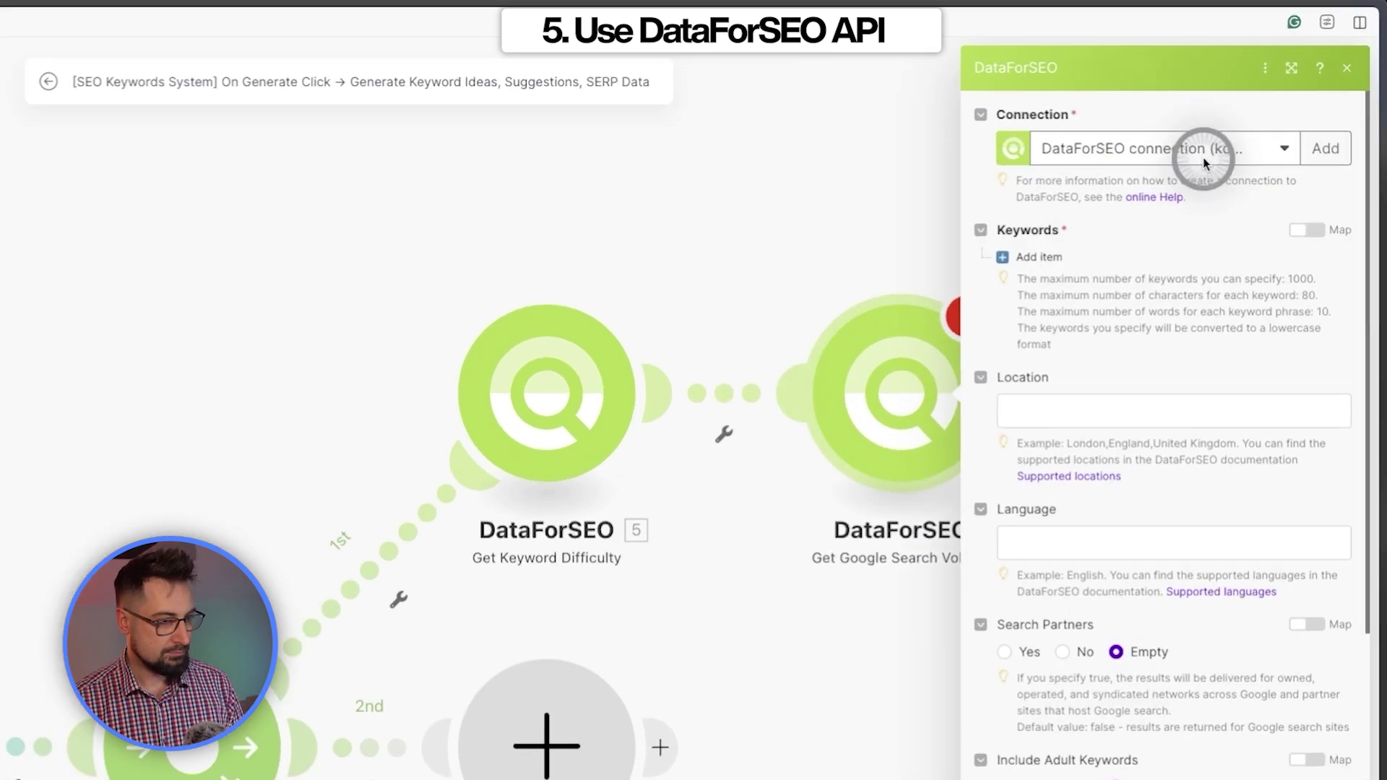
Map Get a Record's Initial Keyword, Location and Language to the Get Google Search Volume keyword item, location and language, and save
click(1109, 205)
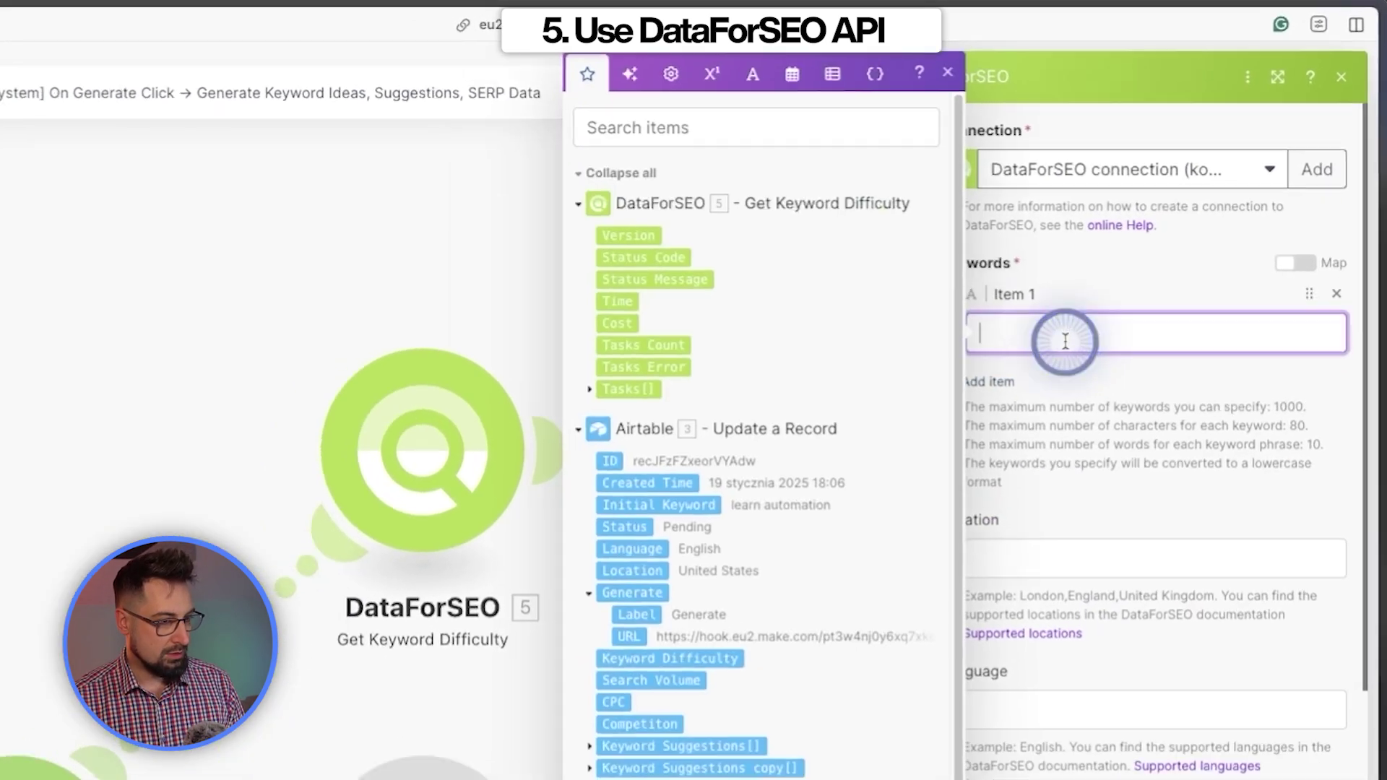
scroll(939, 542, down, 5)
click(897, 684)
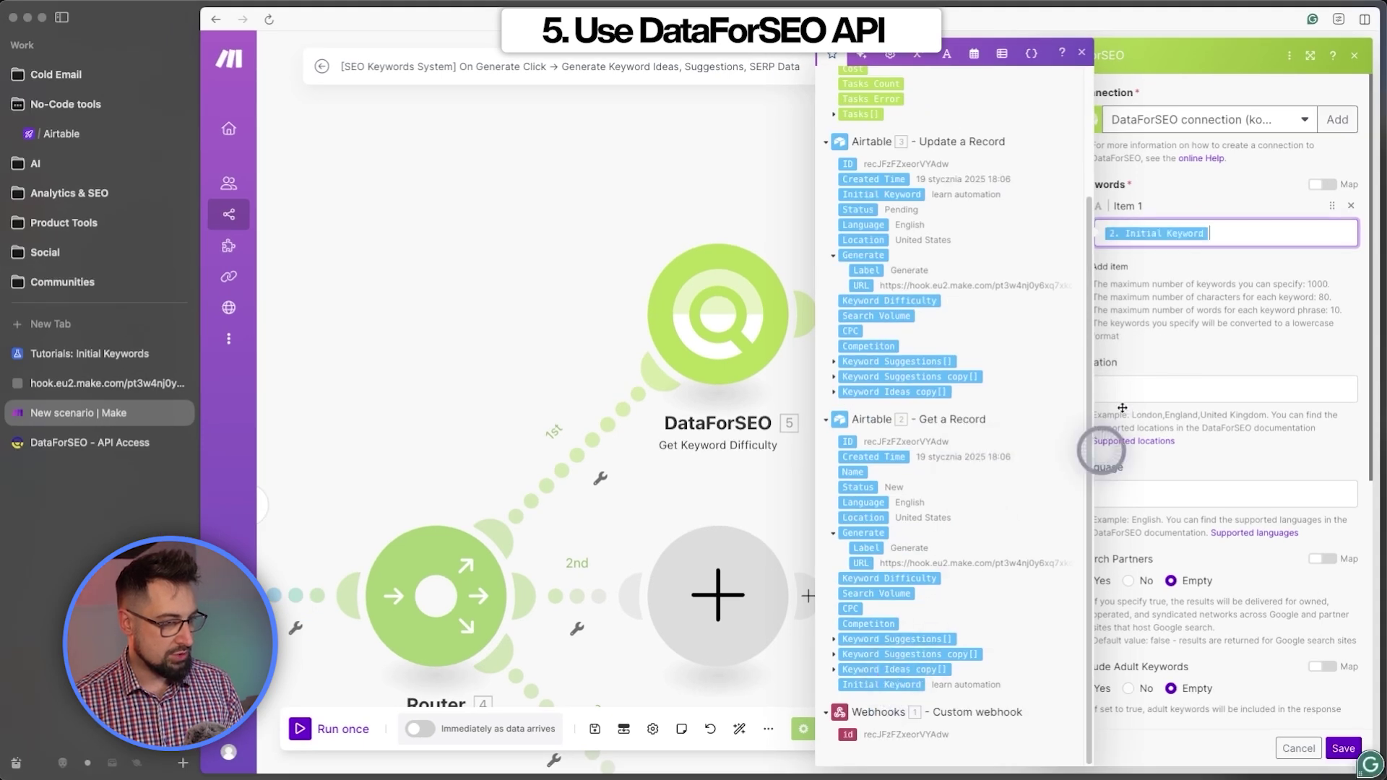
click(1177, 388)
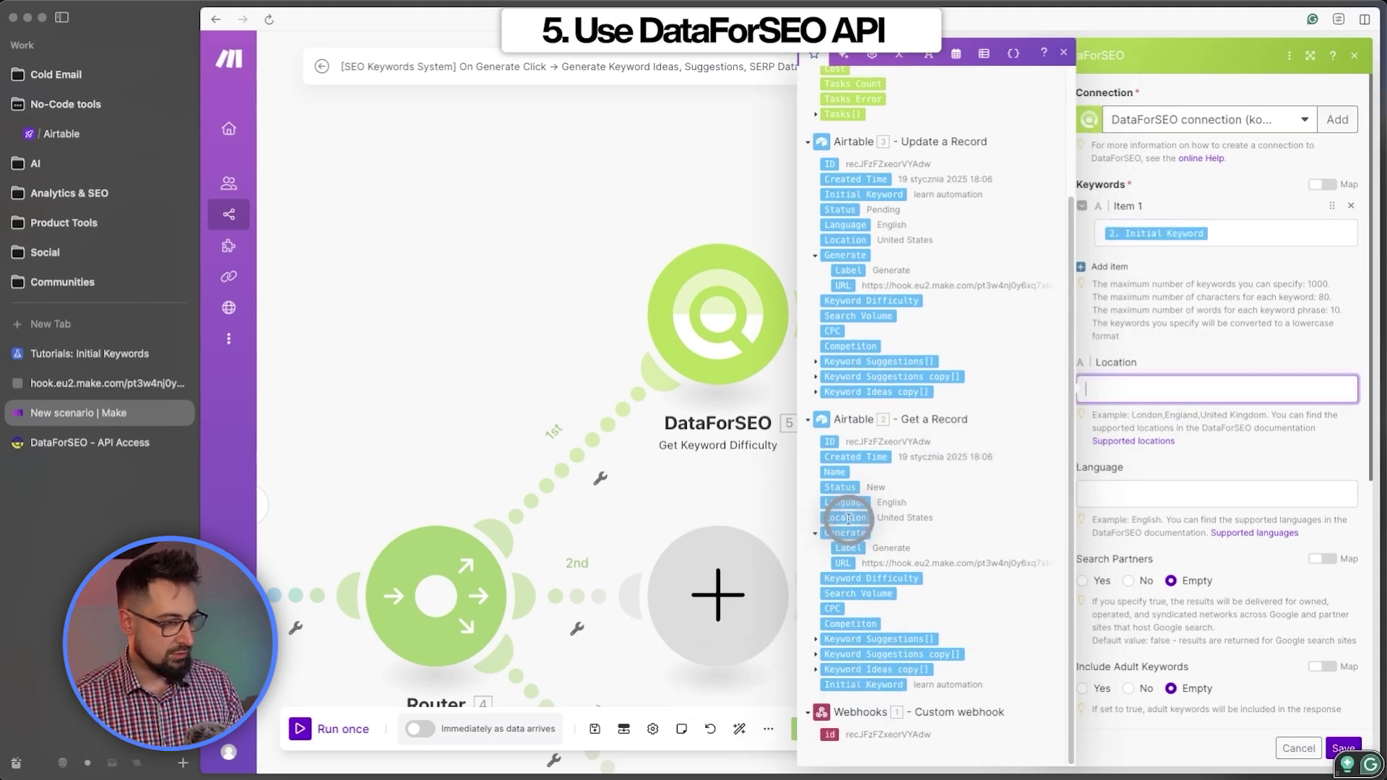
click(849, 518)
click(1145, 489)
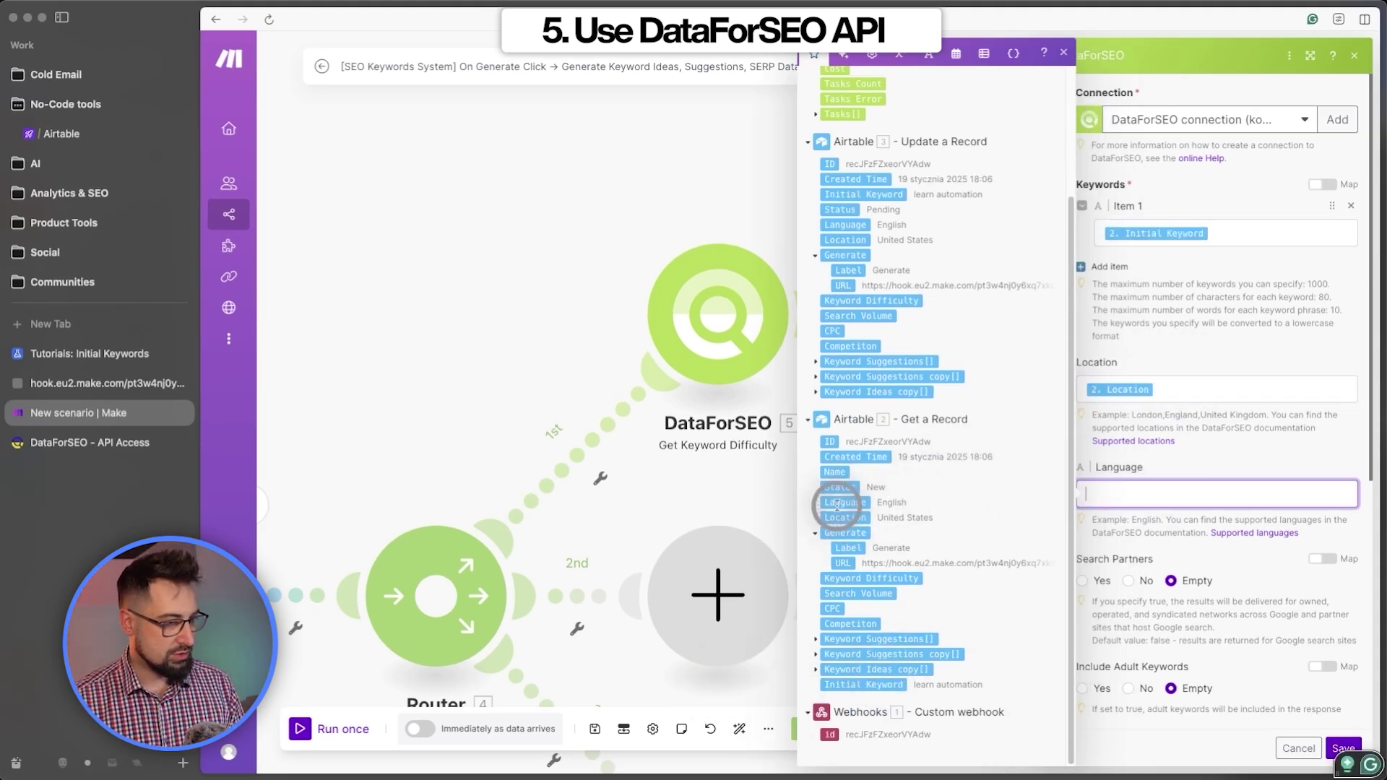
click(1342, 744)
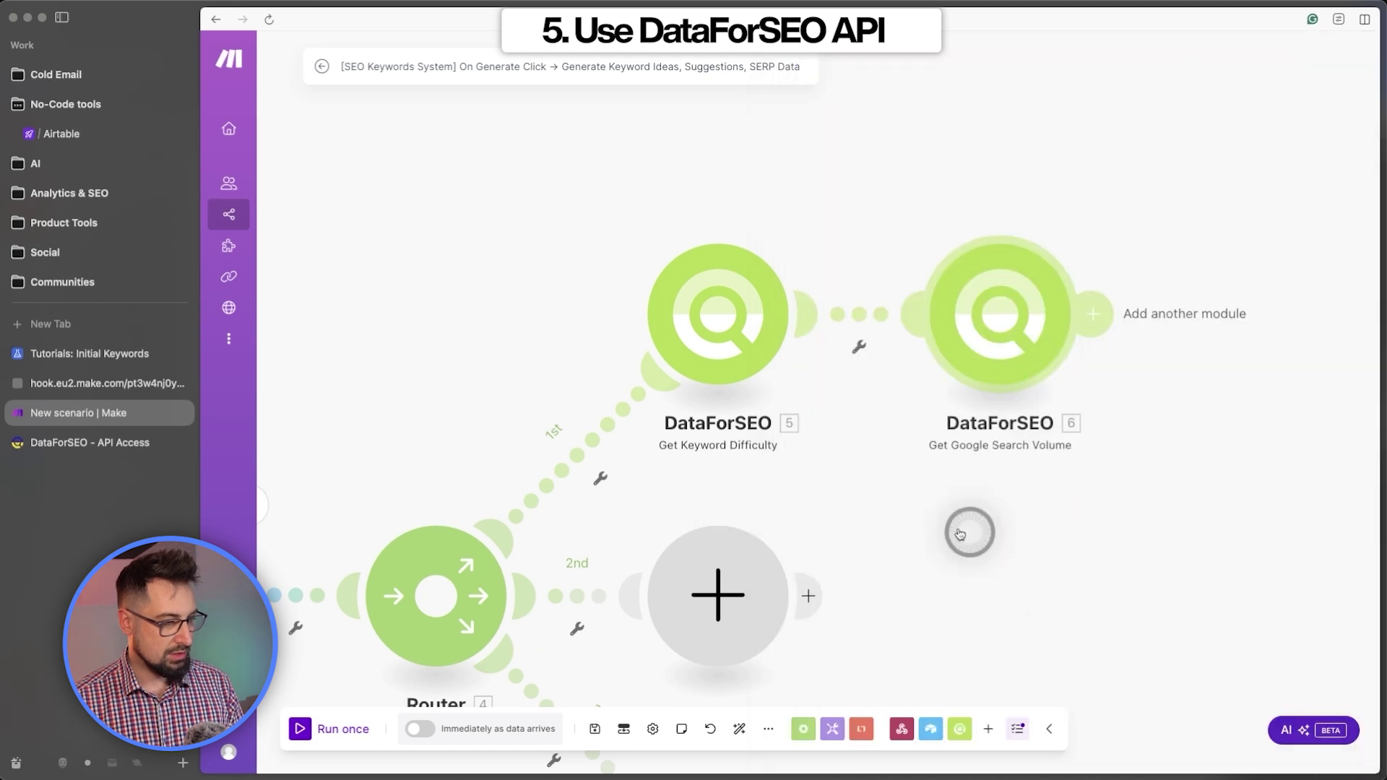
Run the scenario once, trigger it with Generate on Airtable's learn automation record, and return to the Make scenario
drag(999, 536, 1186, 536)
click(299, 730)
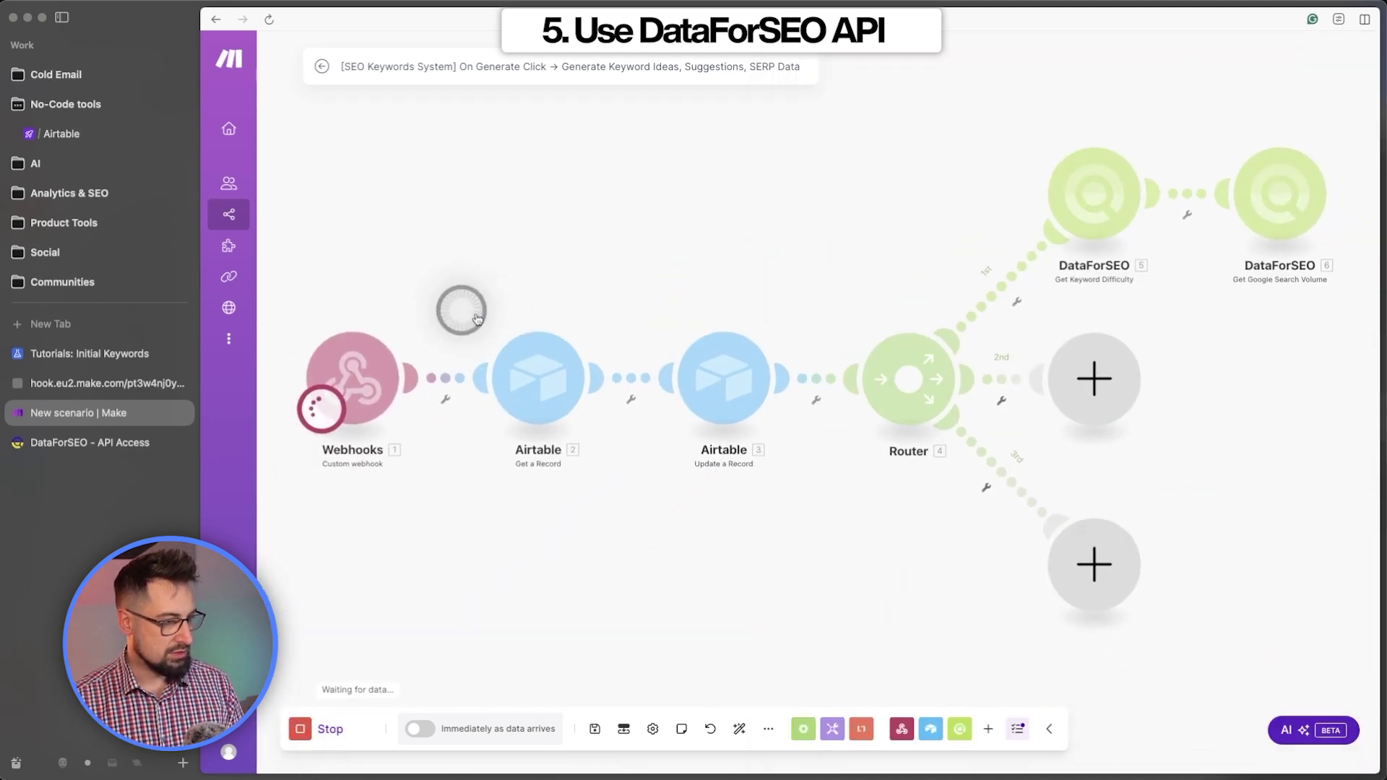
click(128, 353)
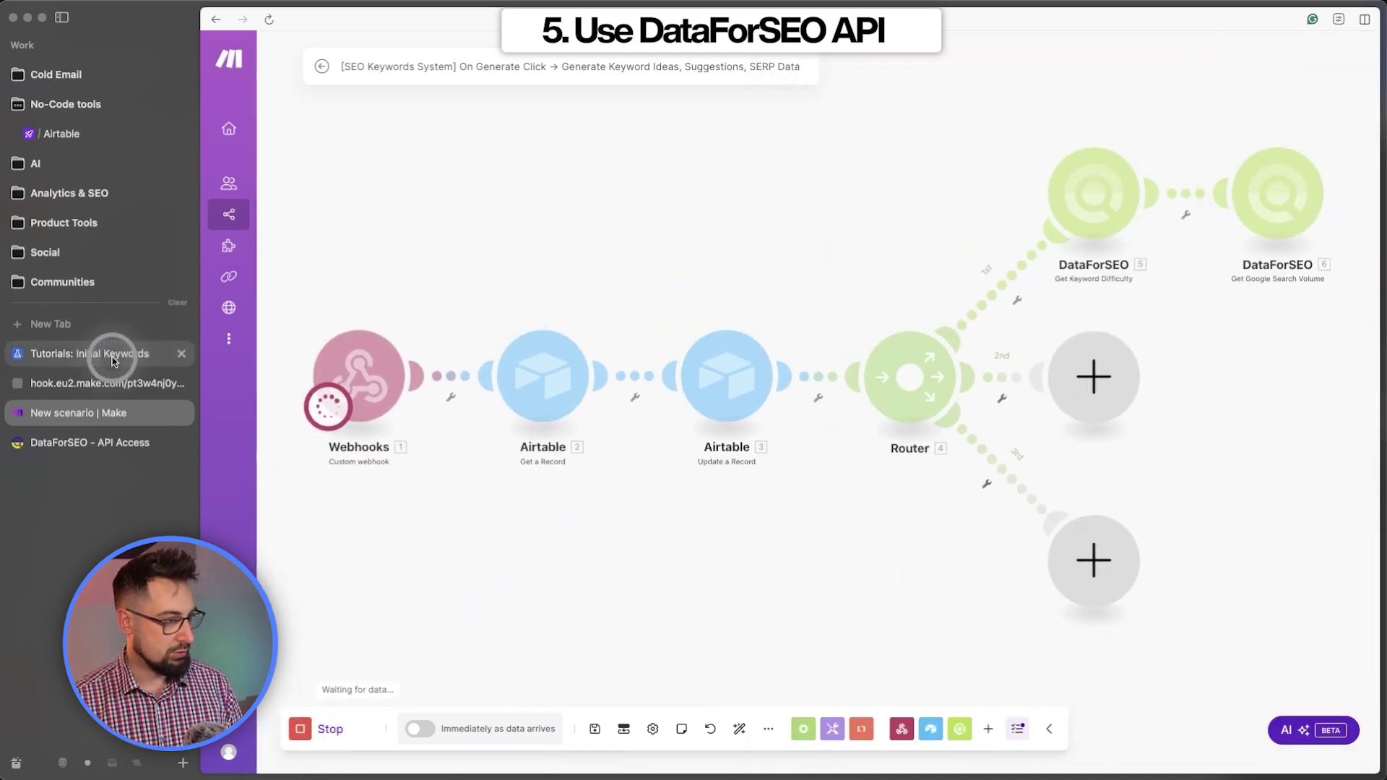
click(767, 201)
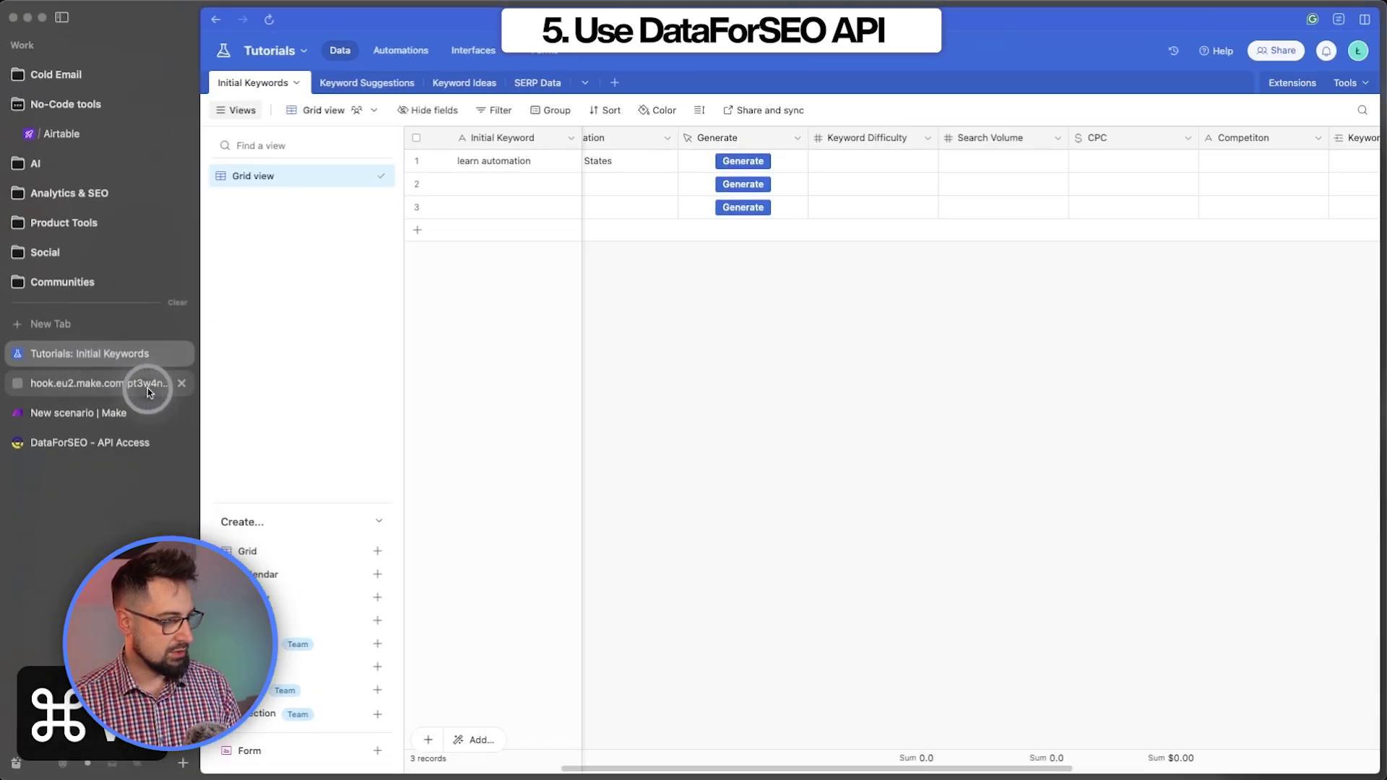
click(145, 409)
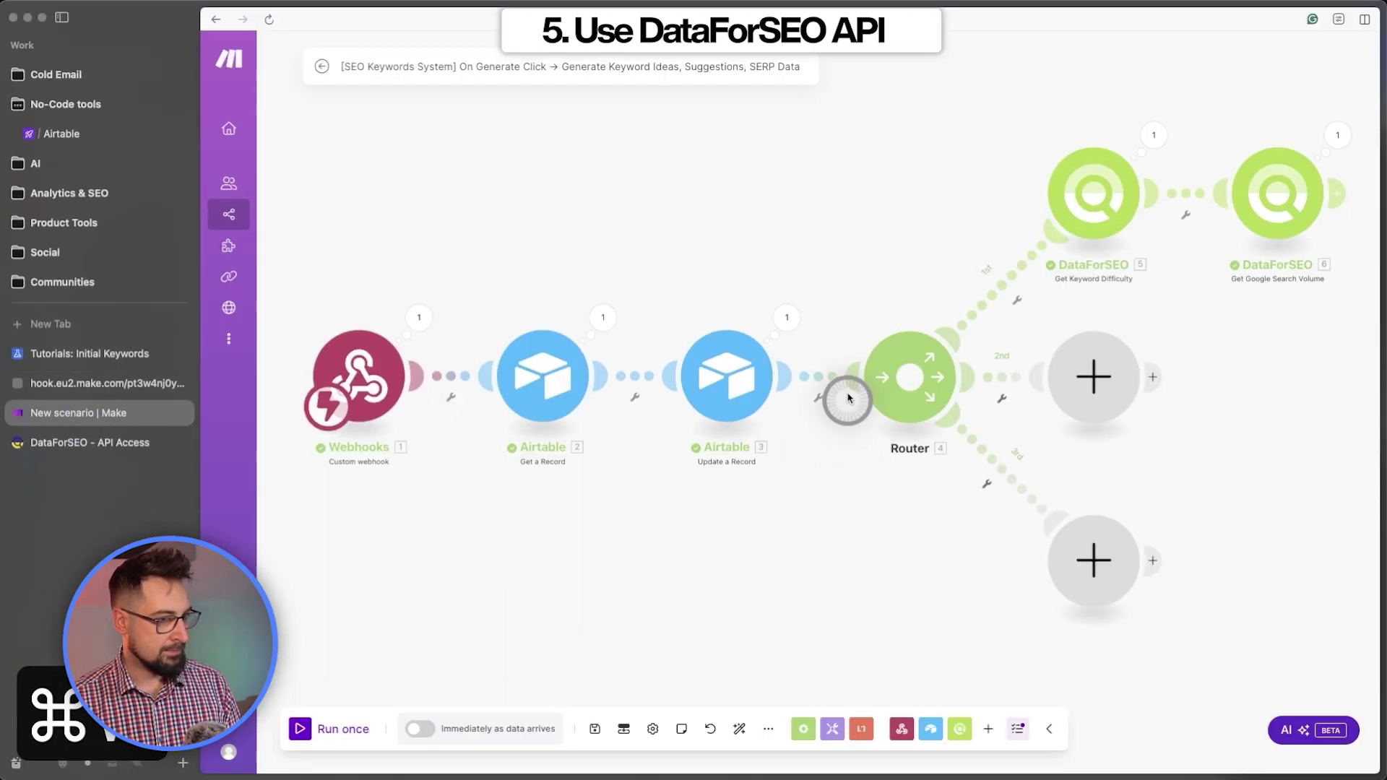
Examine the run outputs of Get Keyword Difficulty and Get Google Search Volume, expanding their tasks and results to the keyword metrics
scroll(848, 398, up, 3)
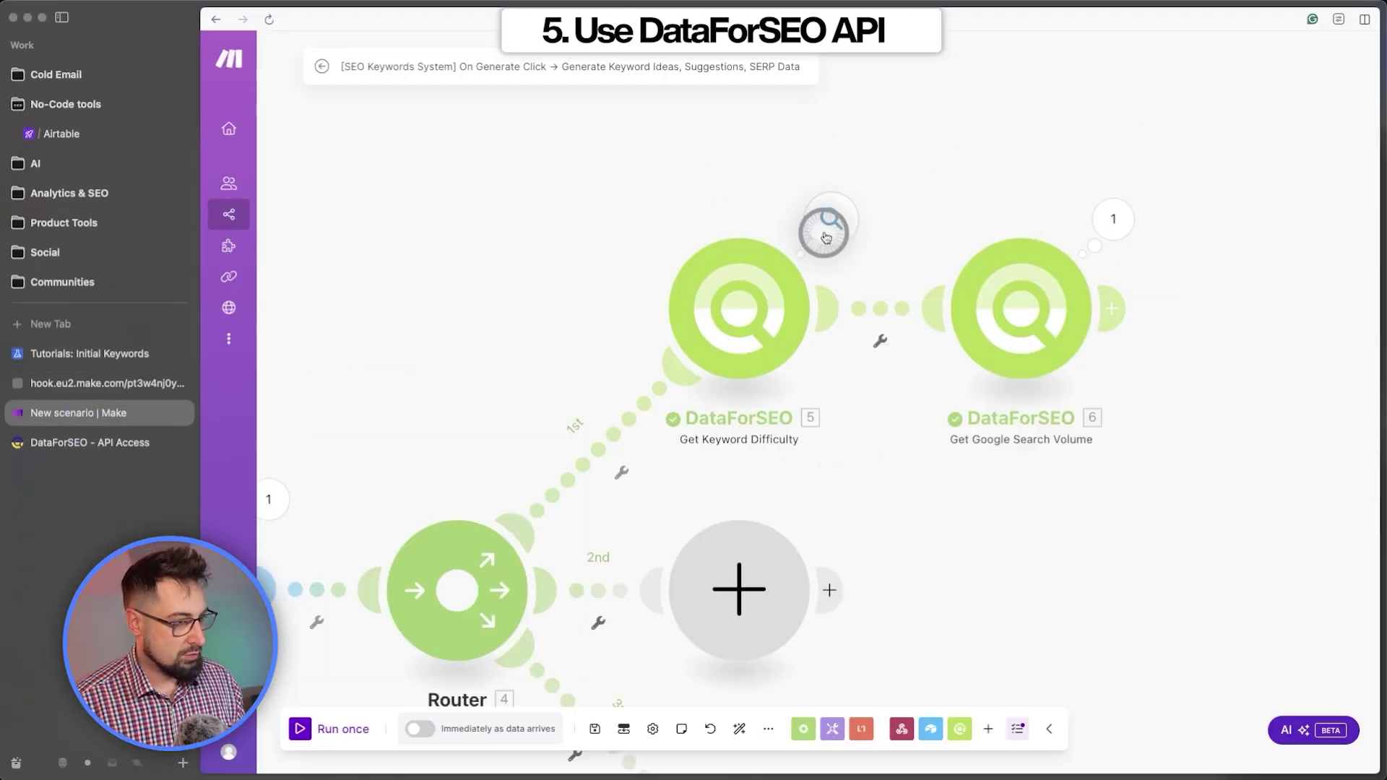
click(825, 237)
click(922, 352)
click(949, 500)
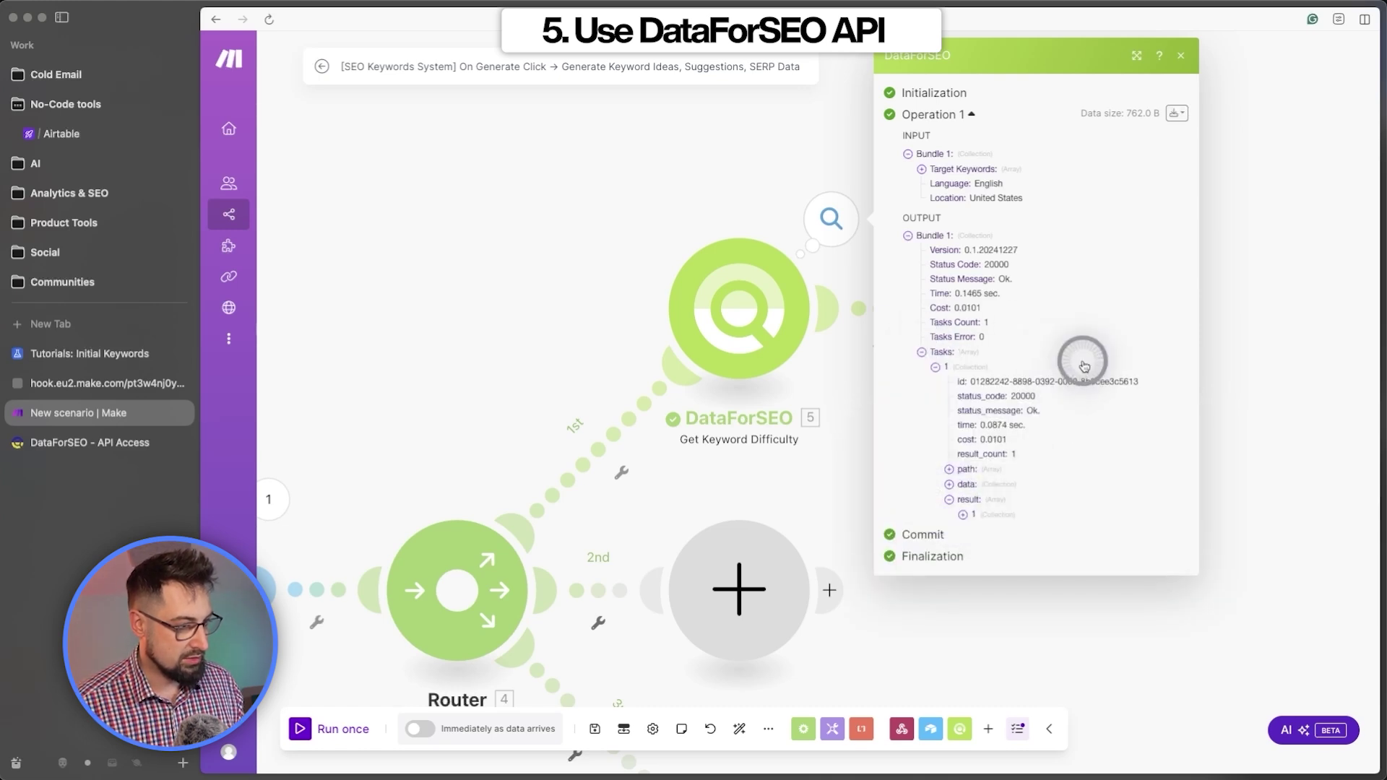
click(964, 515)
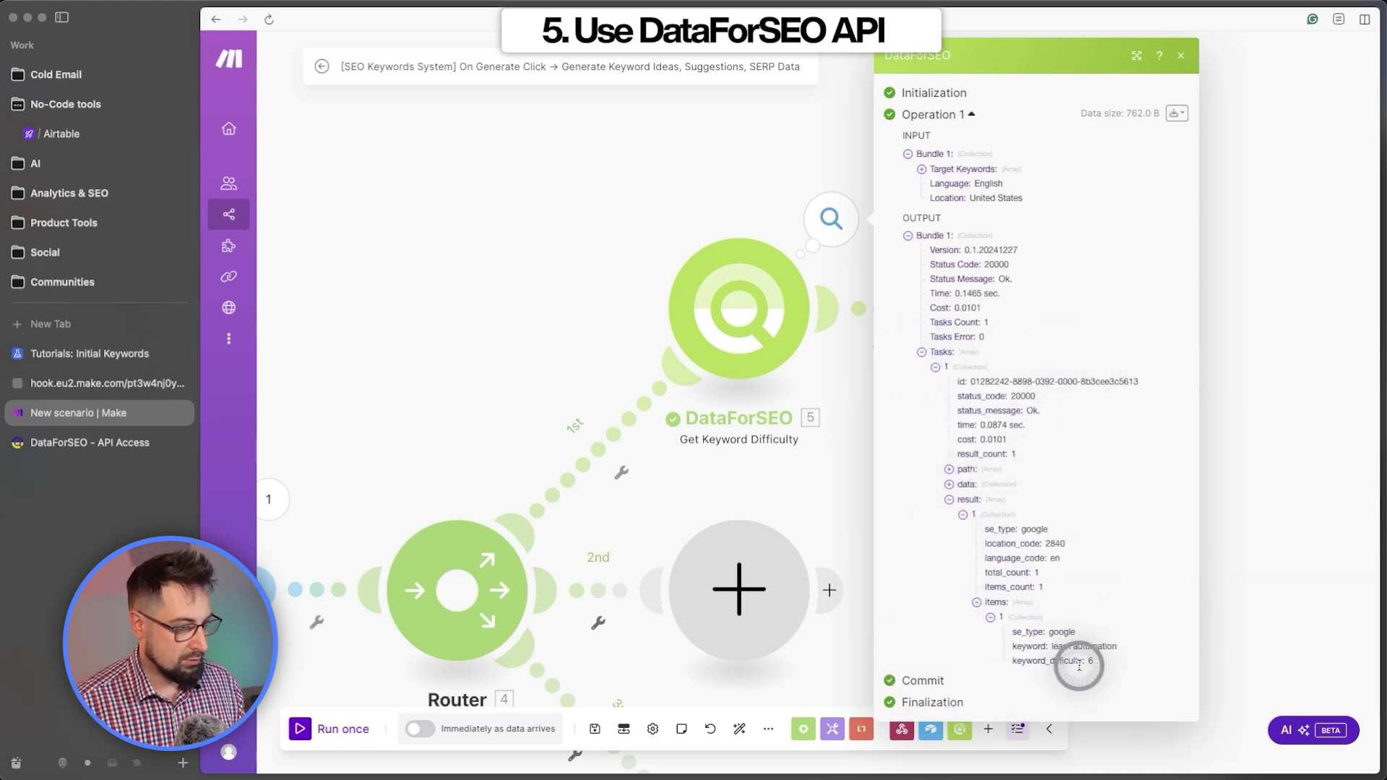
click(1228, 477)
click(1111, 219)
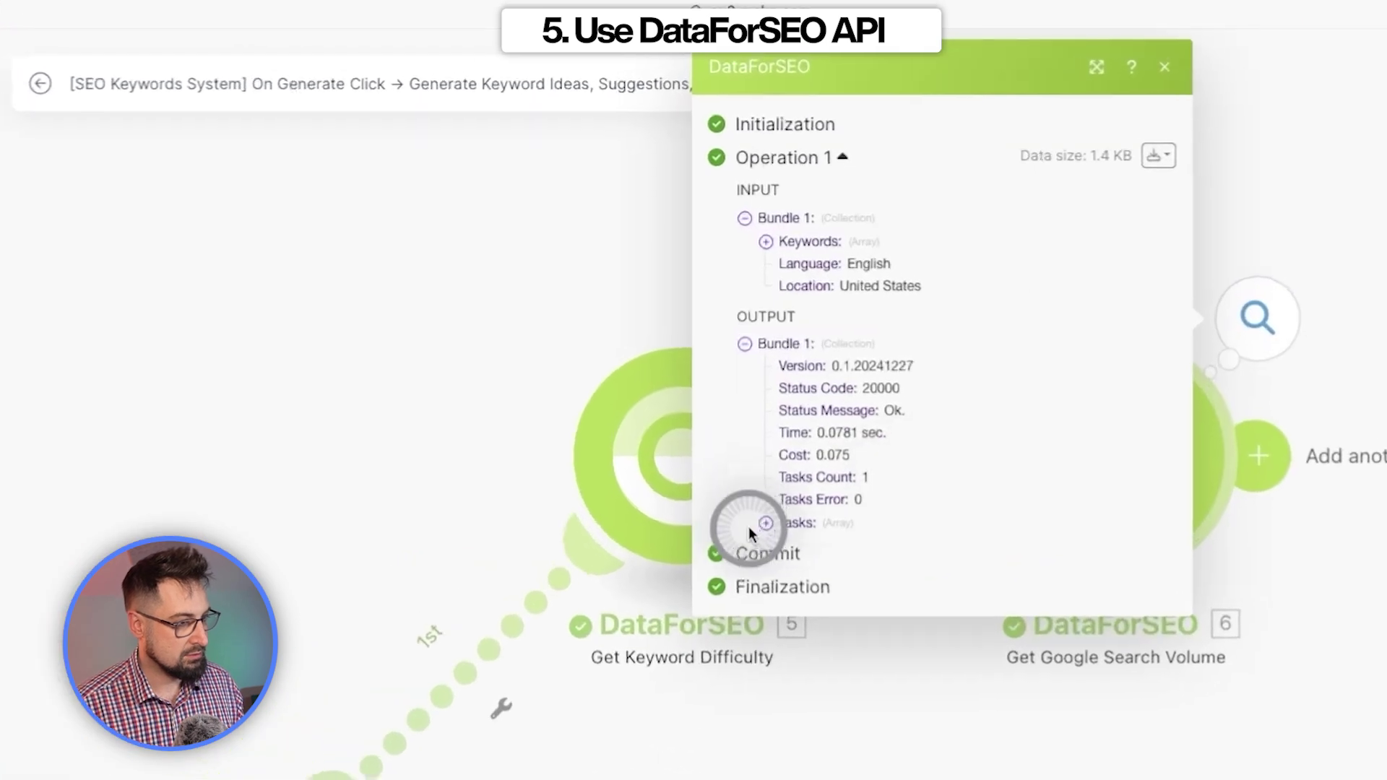
click(842, 737)
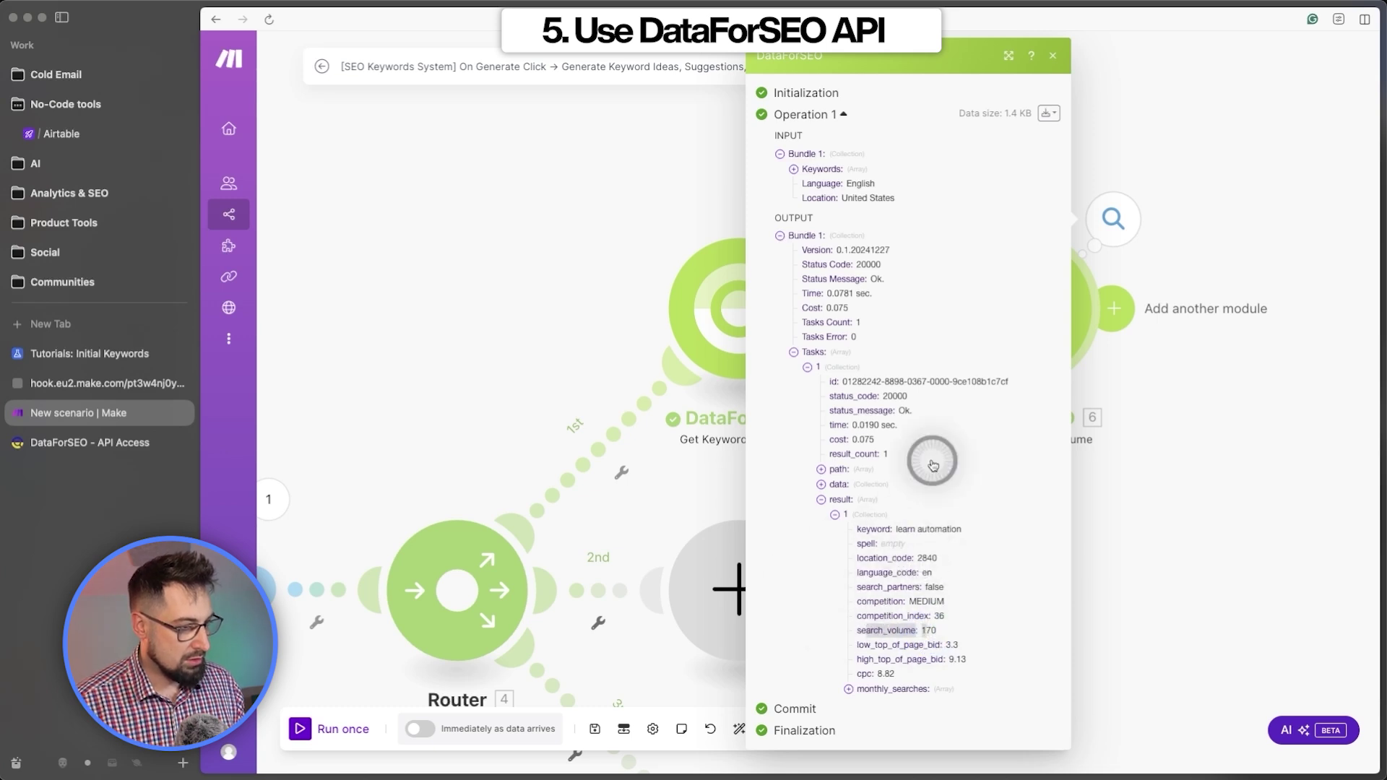
click(1190, 455)
Add an Airtable Update a Record module after Get Google Search Volume
click(1114, 308)
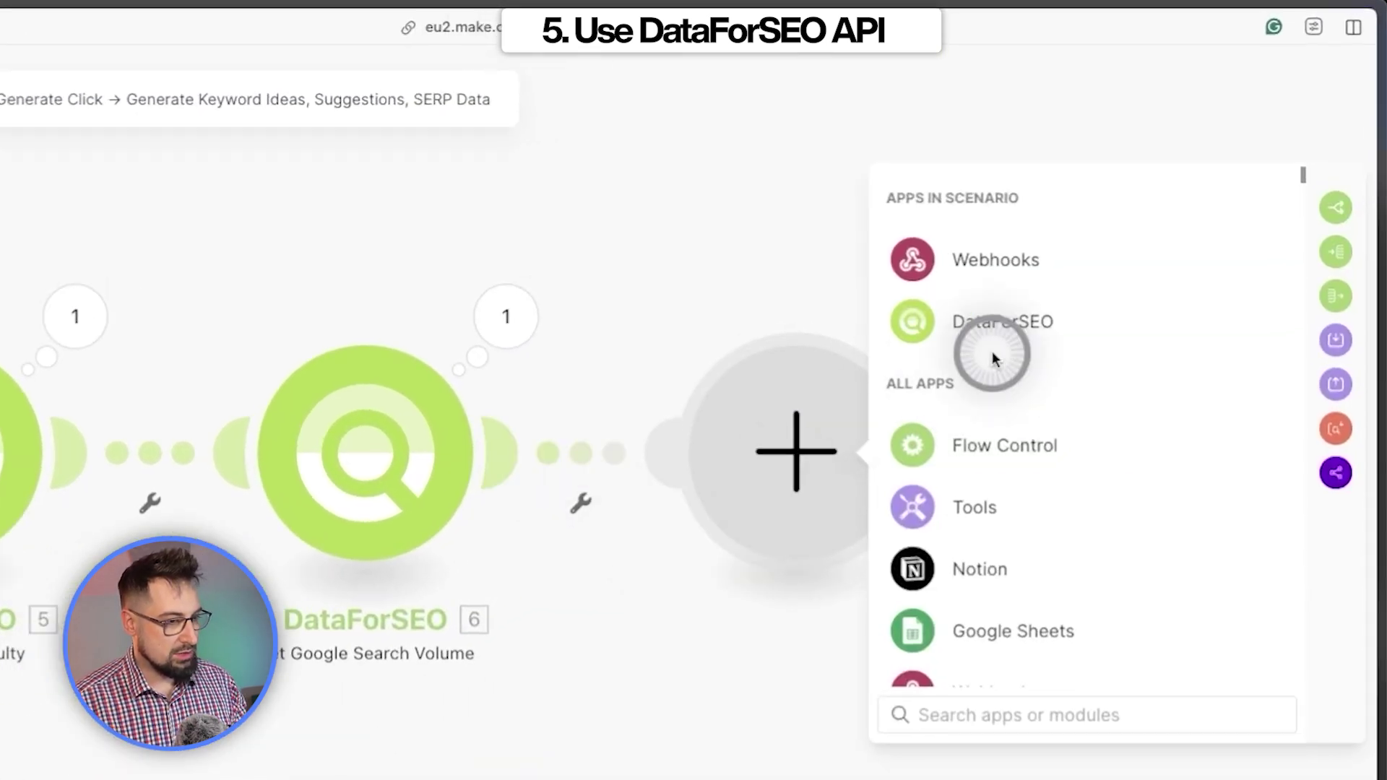
click(1026, 690)
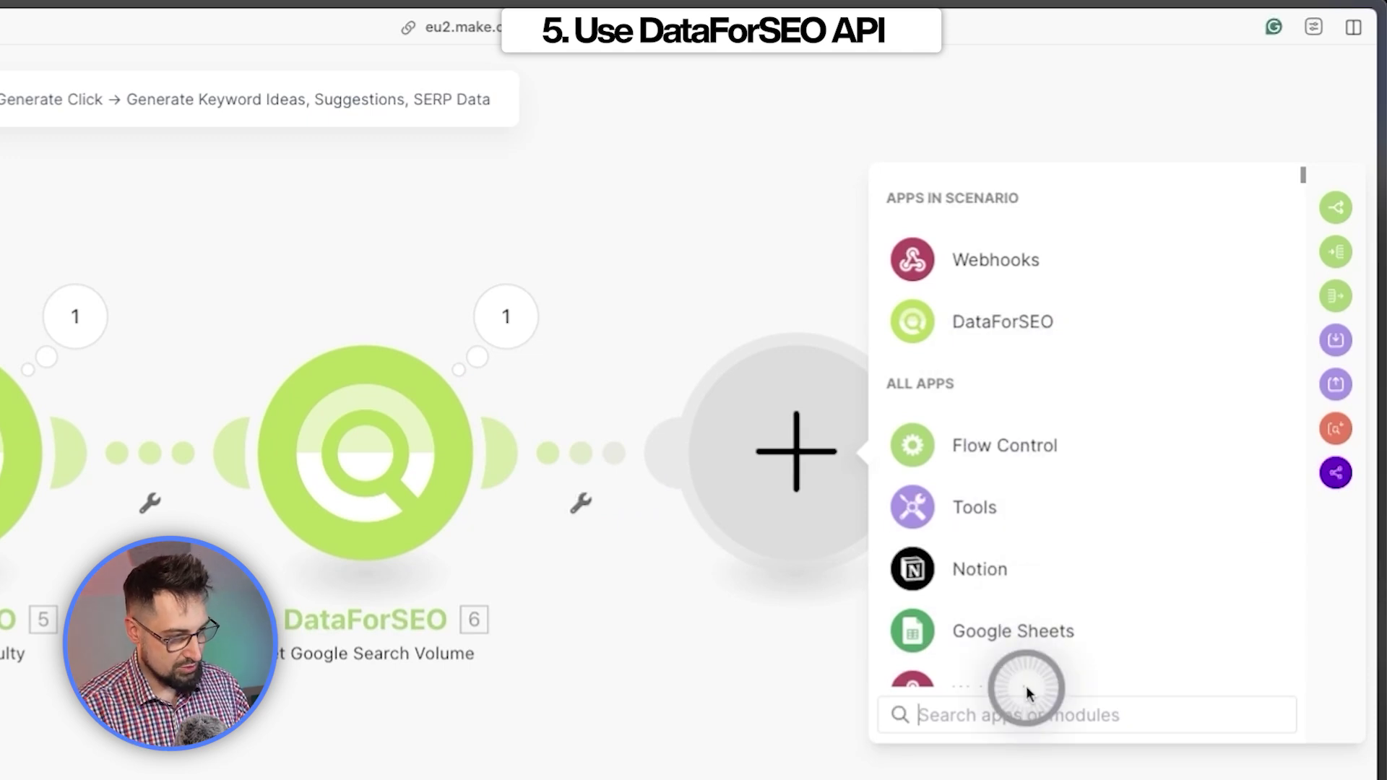
text(airta)
click(1130, 384)
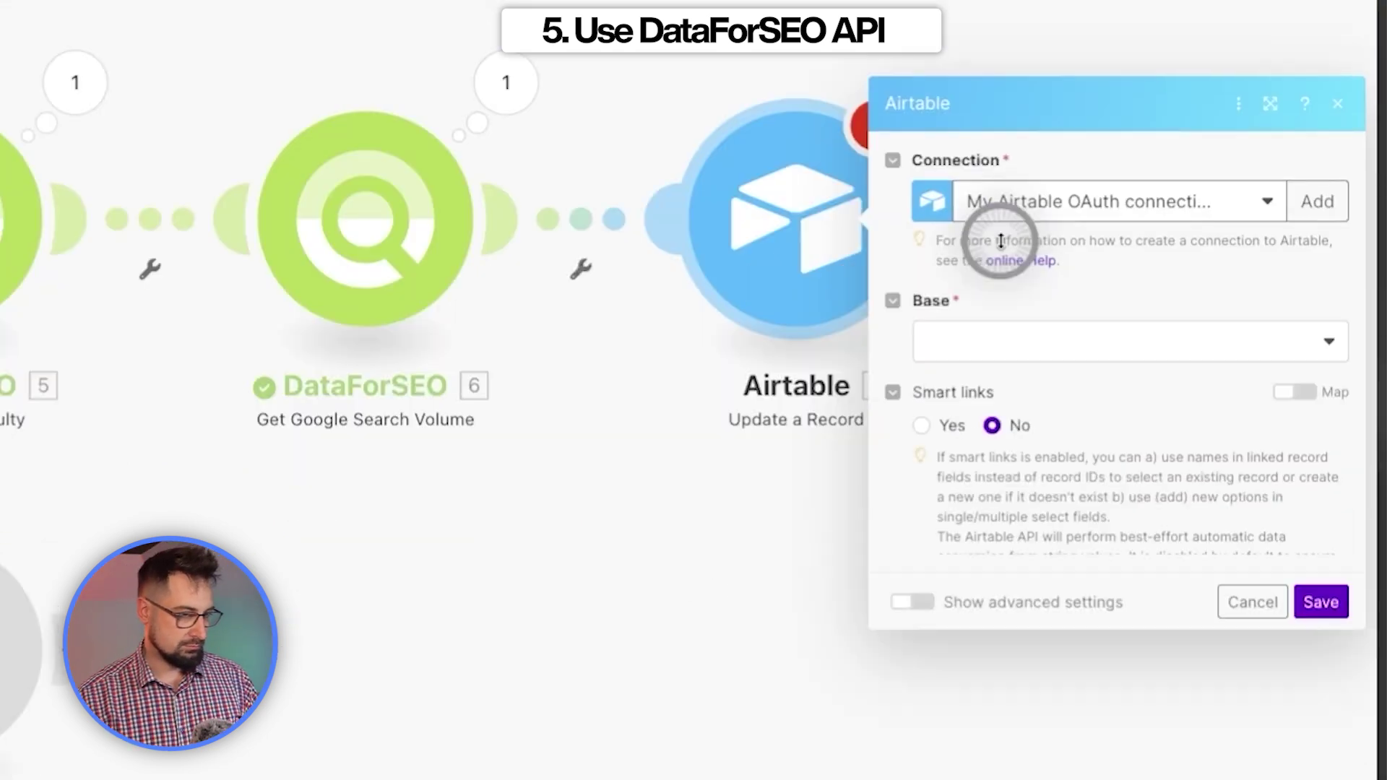
Point the new Update a Record module to the Tutorials base's Initial Keywords table and map the webhook id as Record ID
click(1059, 341)
click(1053, 426)
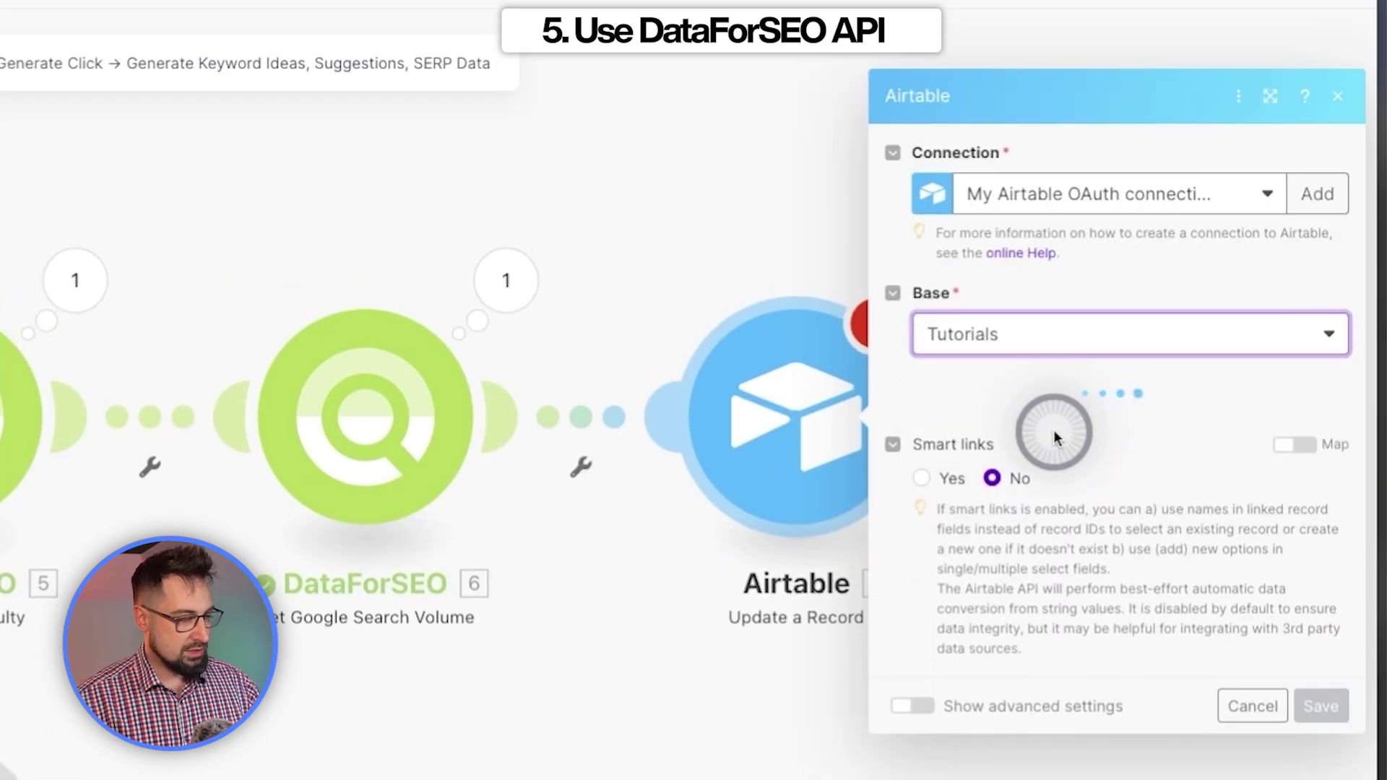
click(1051, 430)
click(1063, 477)
click(1096, 482)
scroll(693, 650, down, 5)
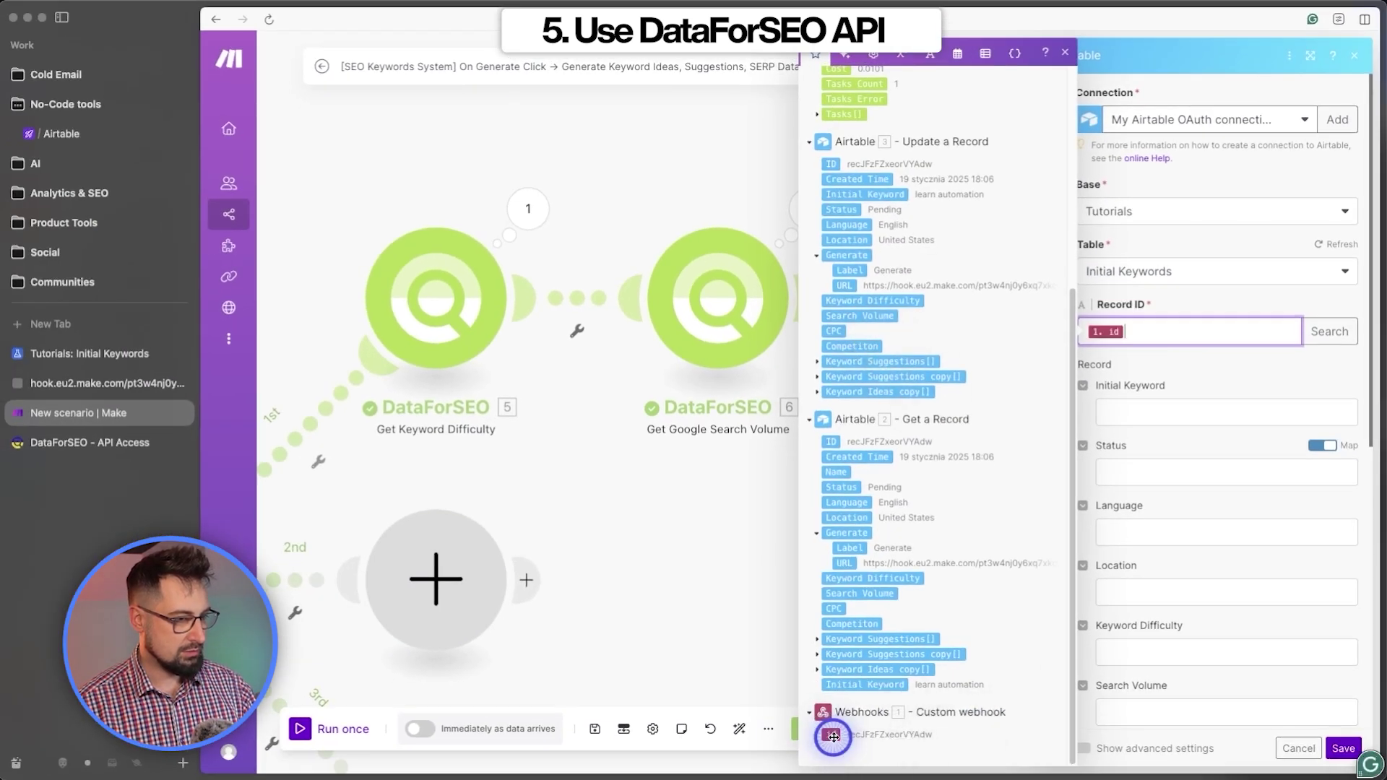
click(1248, 380)
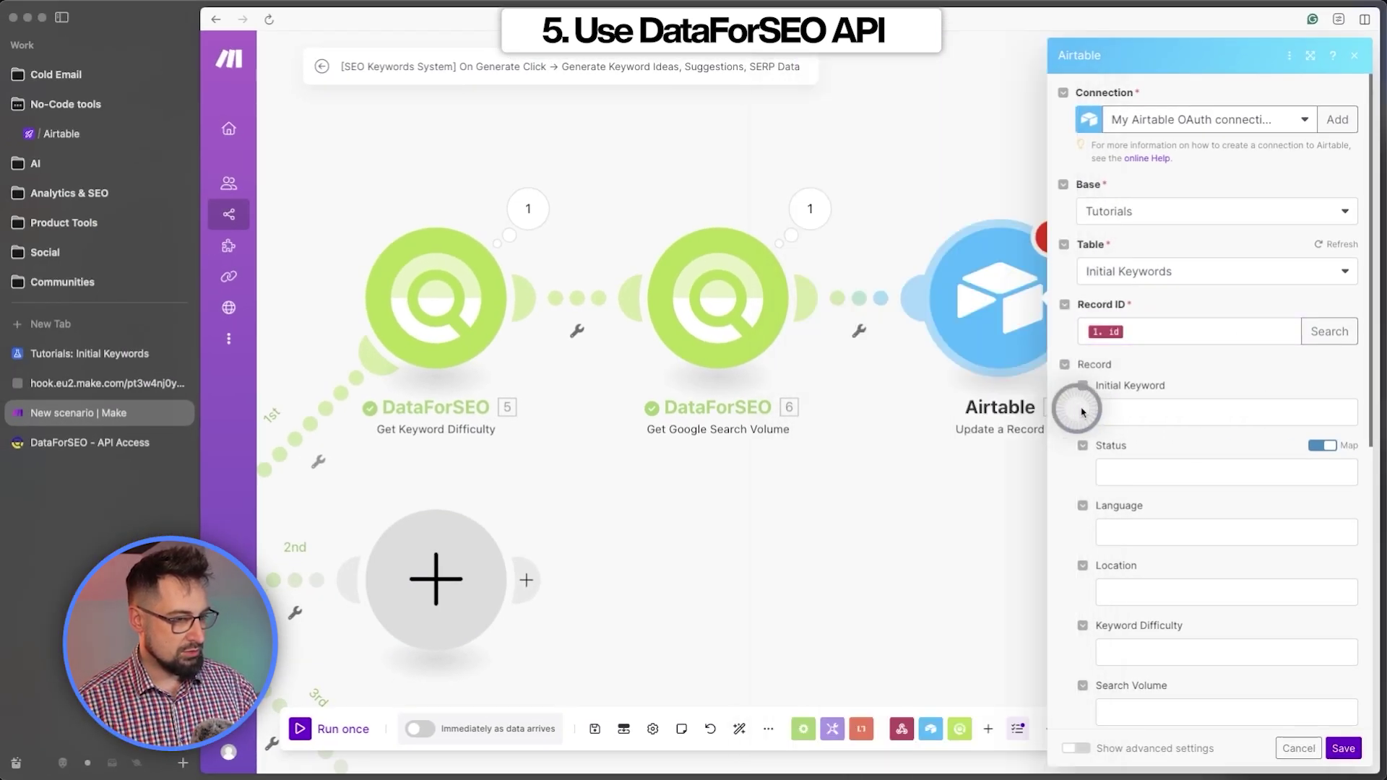
Map keyword_difficulty from Get Keyword Difficulty's result items to the record's Keyword Difficulty field
scroll(1178, 492, down, 2)
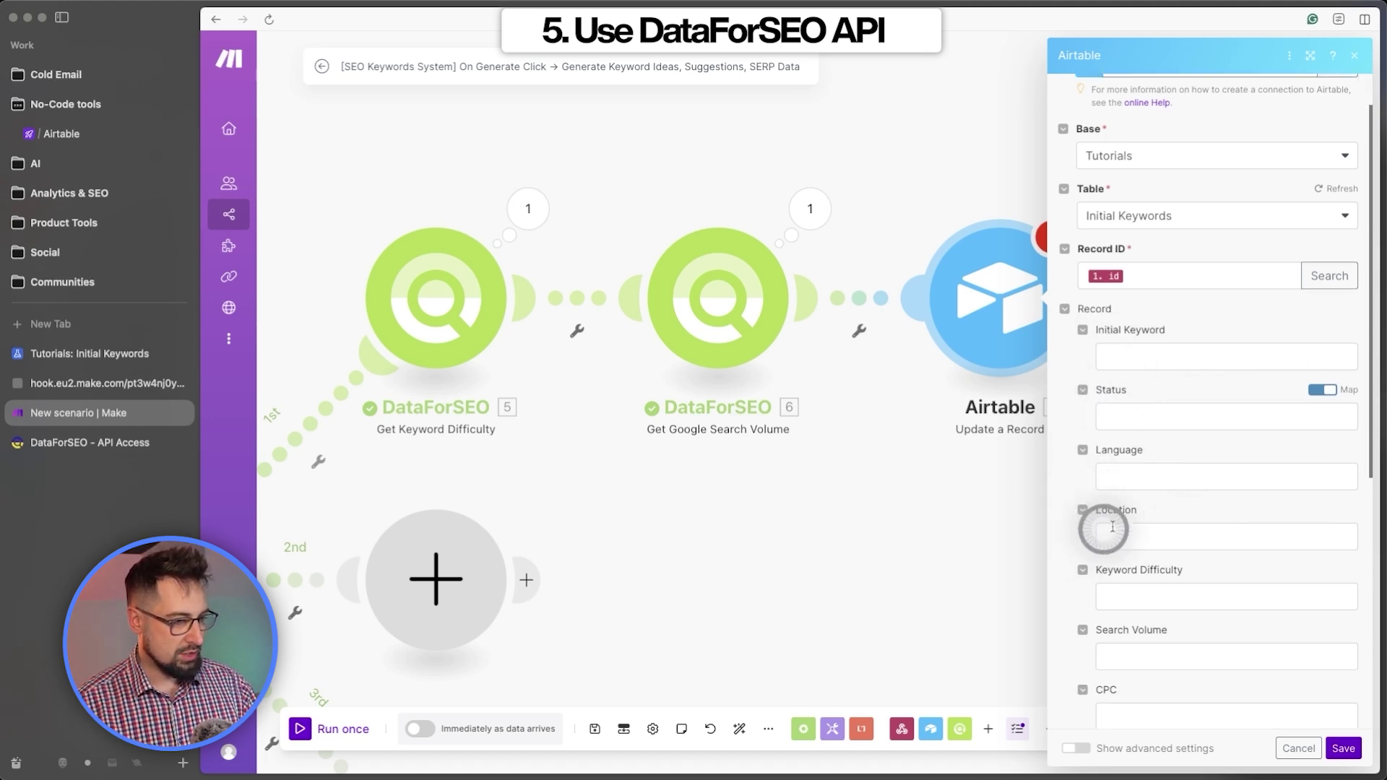
scroll(1113, 528, down, 10)
click(1170, 285)
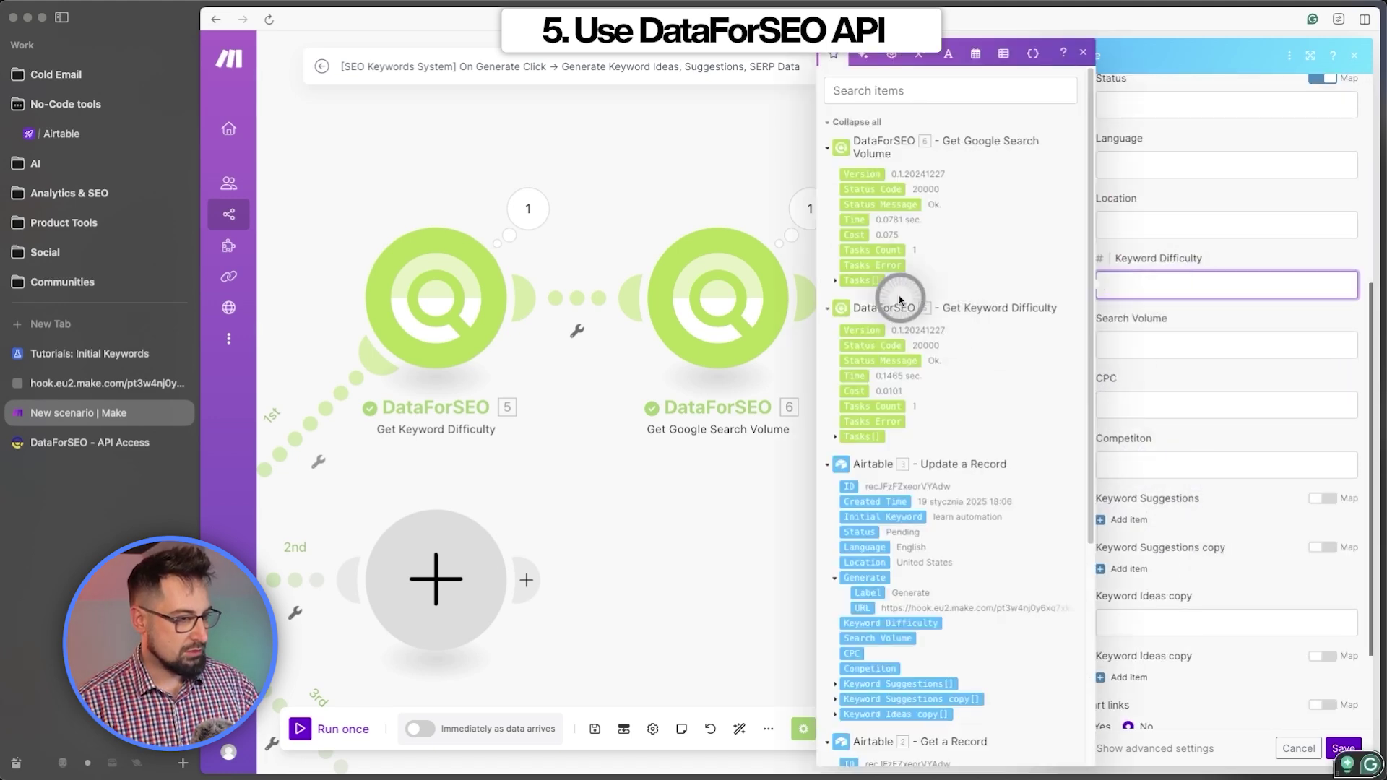
click(835, 438)
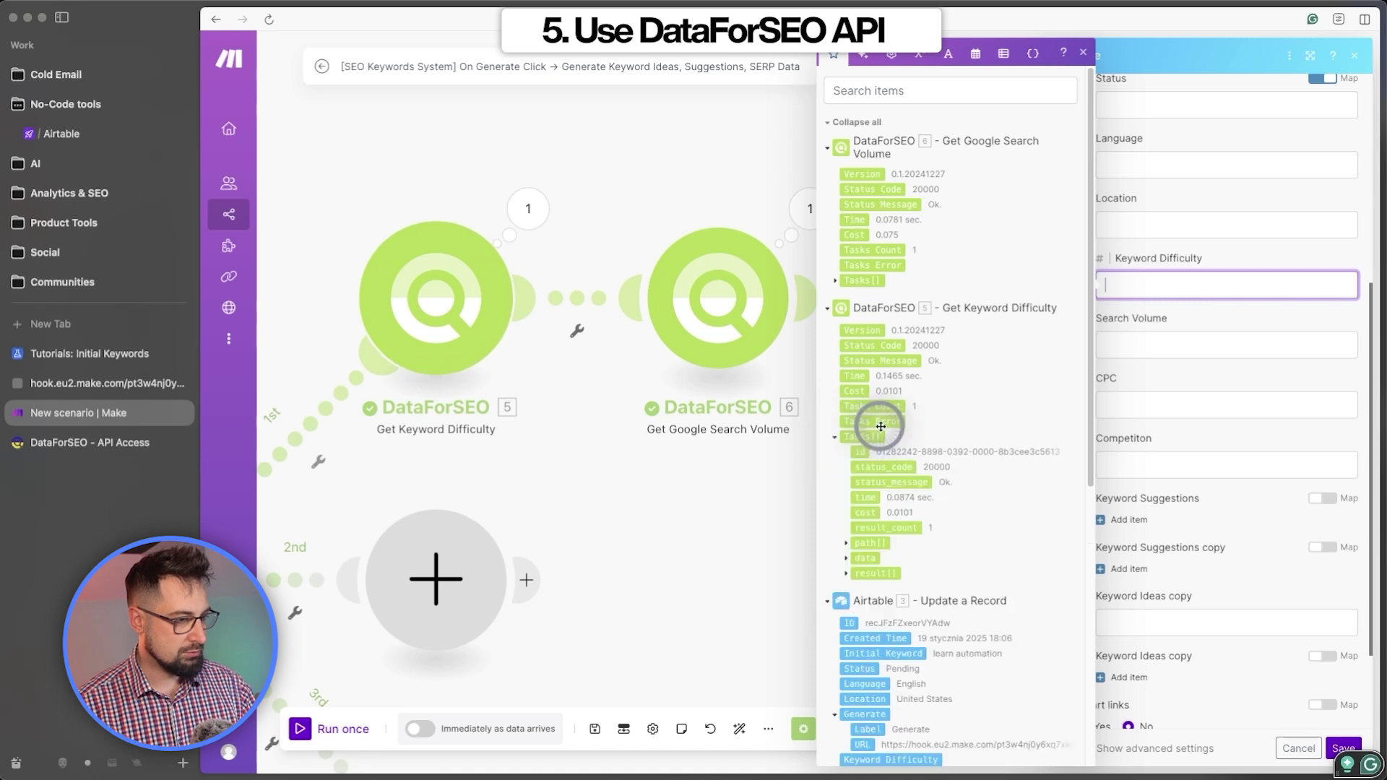
click(849, 573)
scroll(853, 549, down, 2)
click(855, 520)
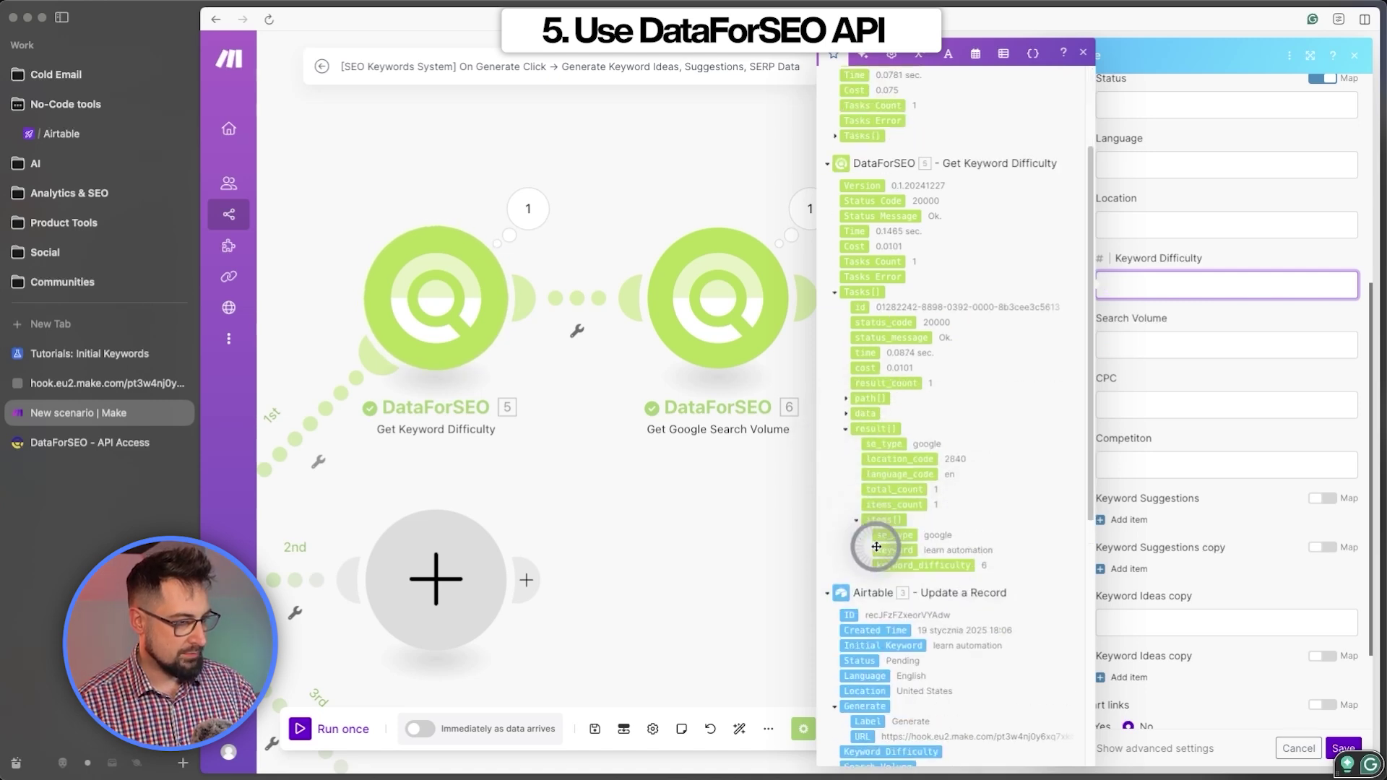
drag(934, 565, 1228, 289)
Map search_volume from Get Google Search Volume's result to the record's Search Volume field
click(1155, 356)
scroll(856, 199, up, 2)
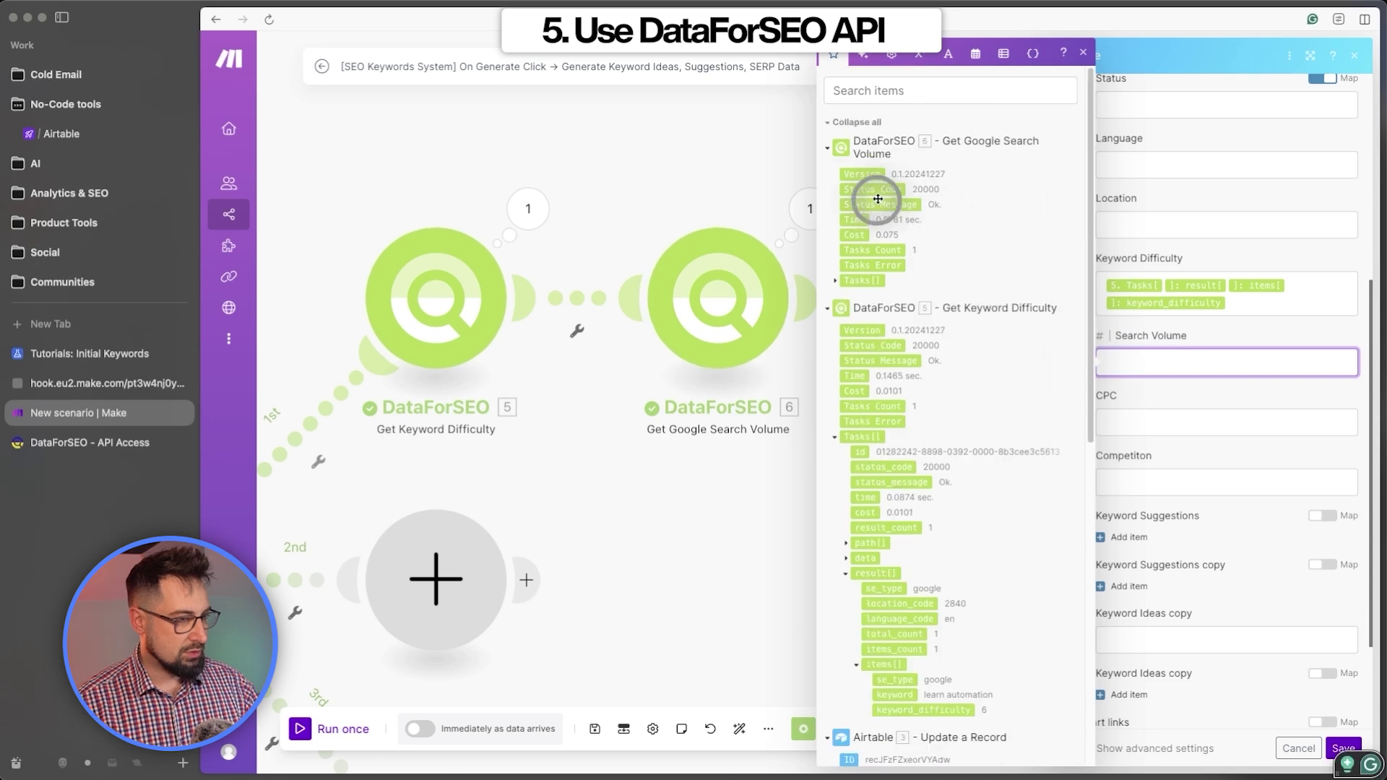
click(836, 282)
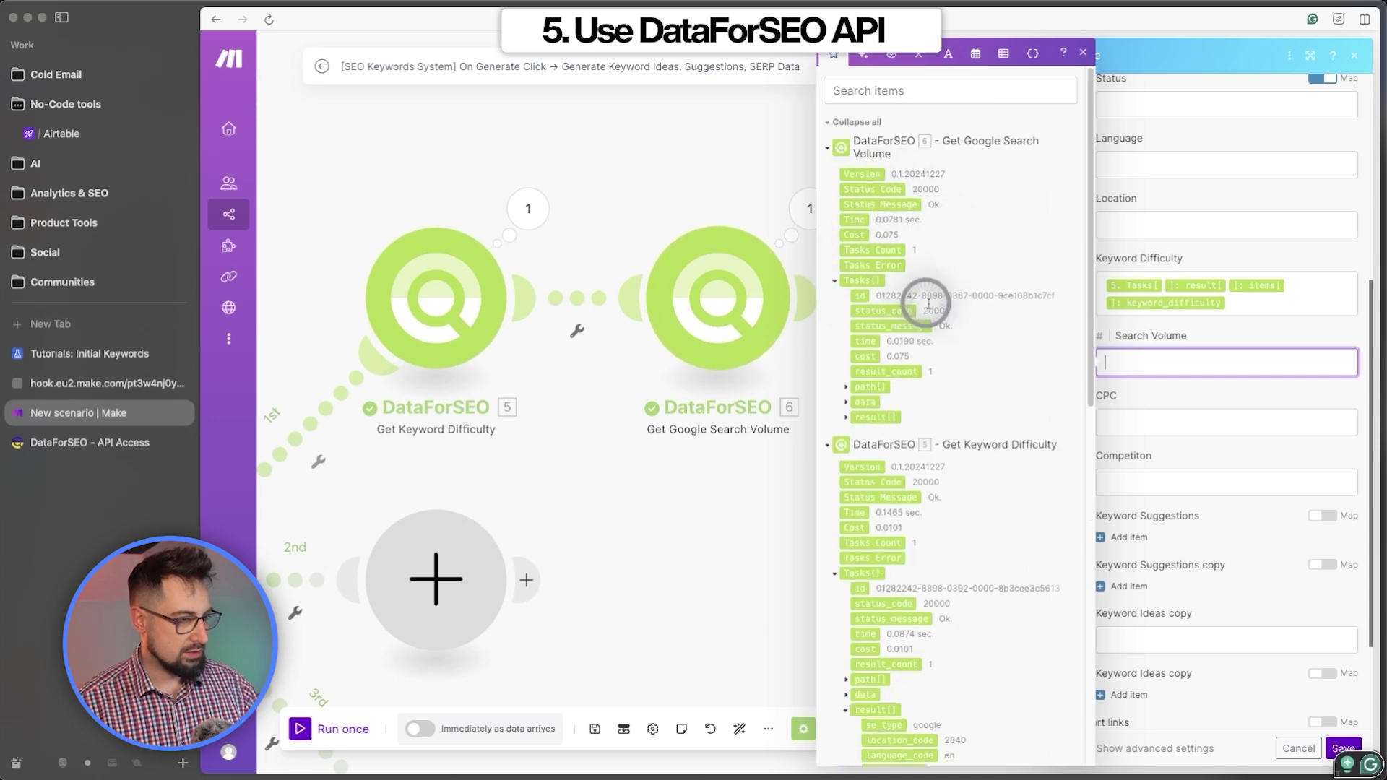
click(951, 421)
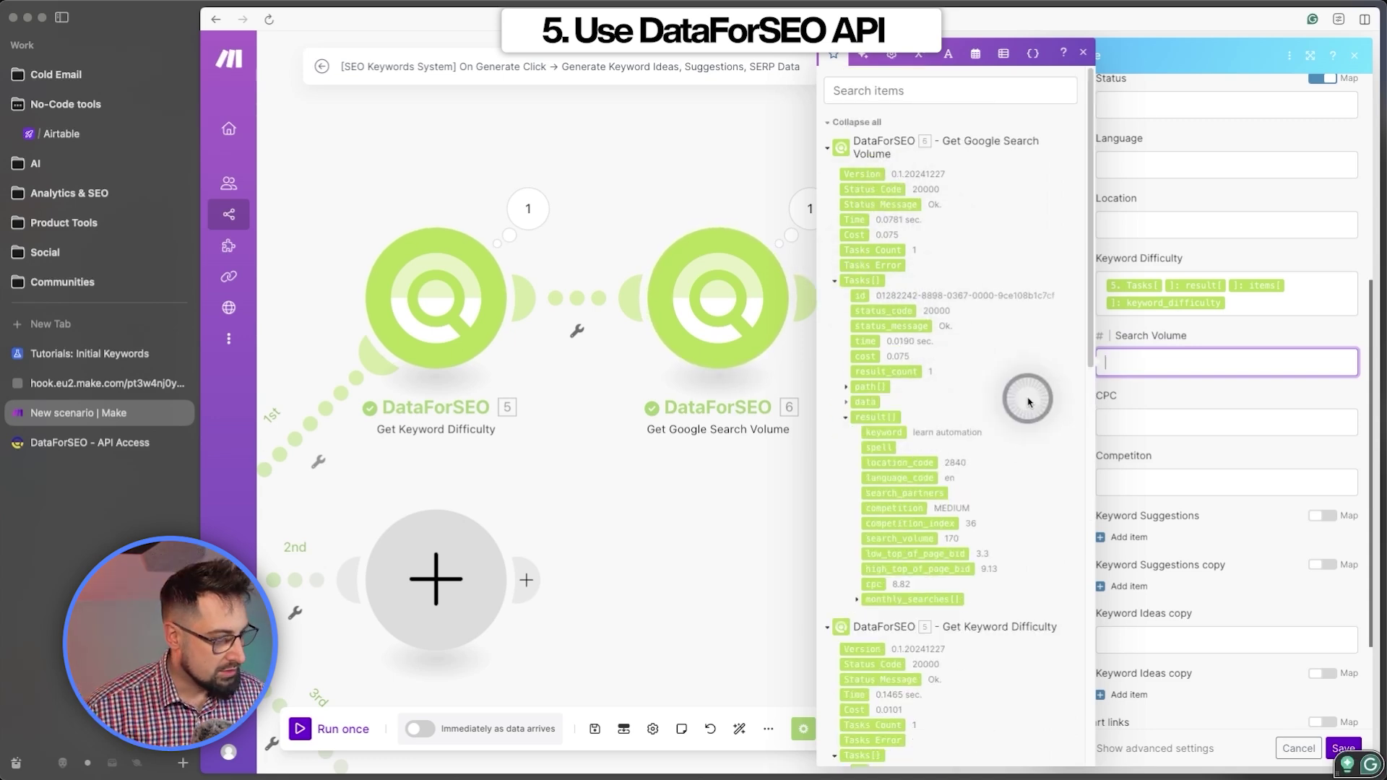
click(911, 539)
Map Get Google Search Volume's cpc and competition results to the CPC and Competiton fields, and save the module
click(1178, 423)
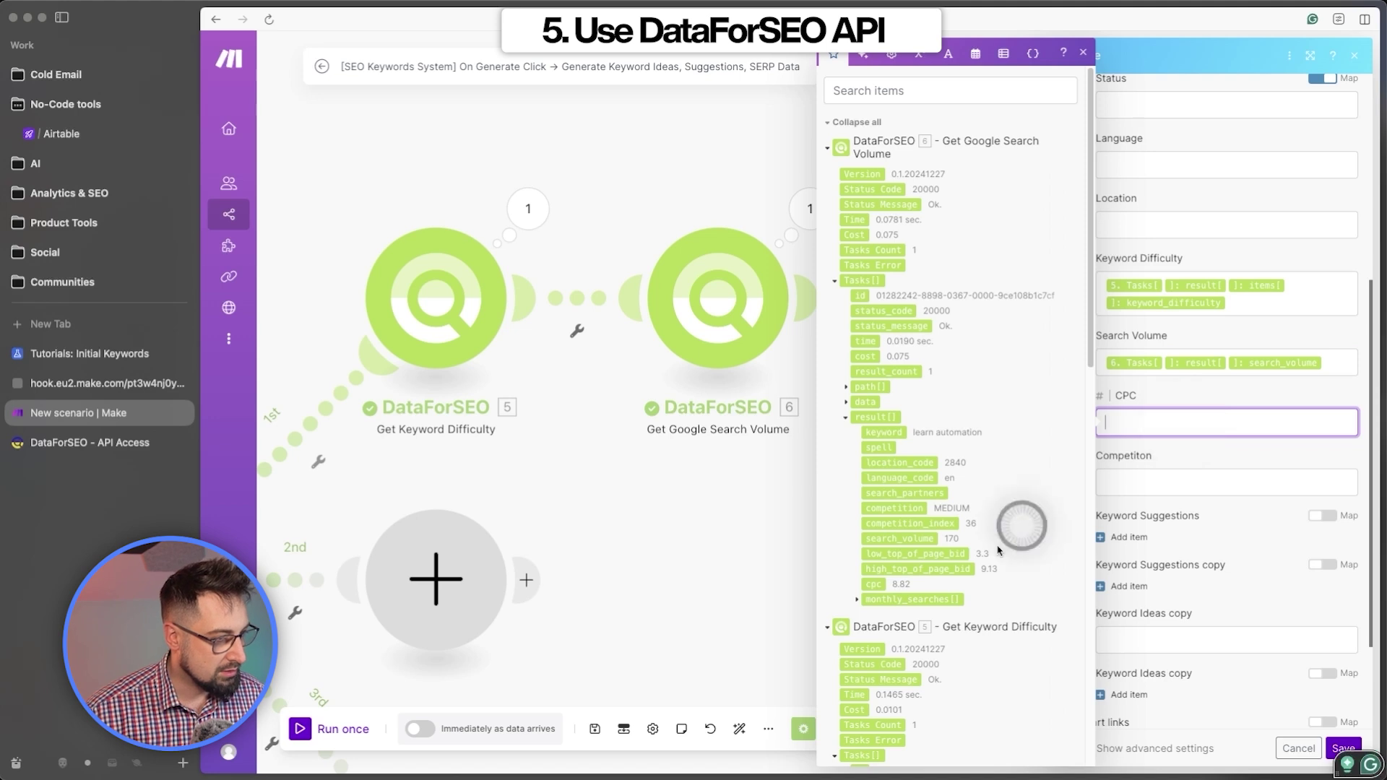
click(876, 584)
click(1217, 483)
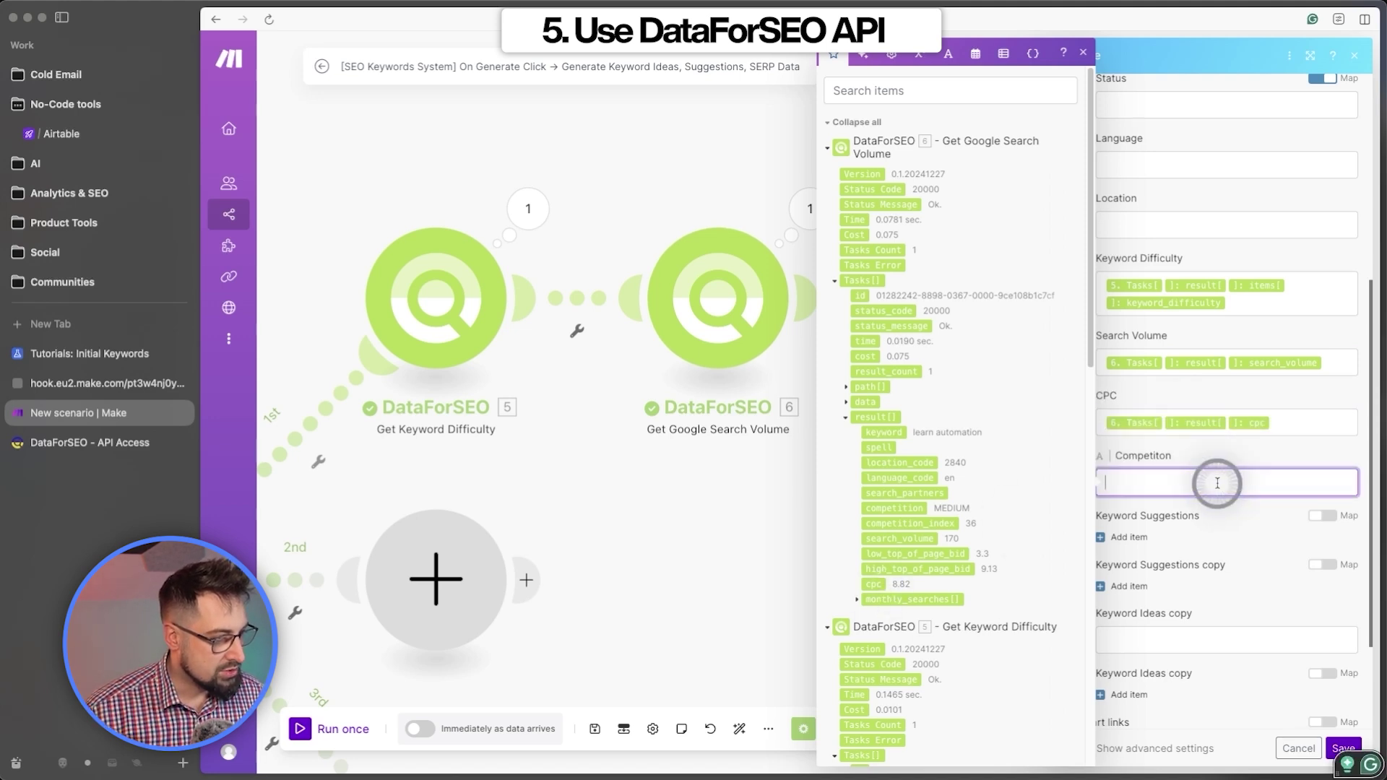
click(920, 508)
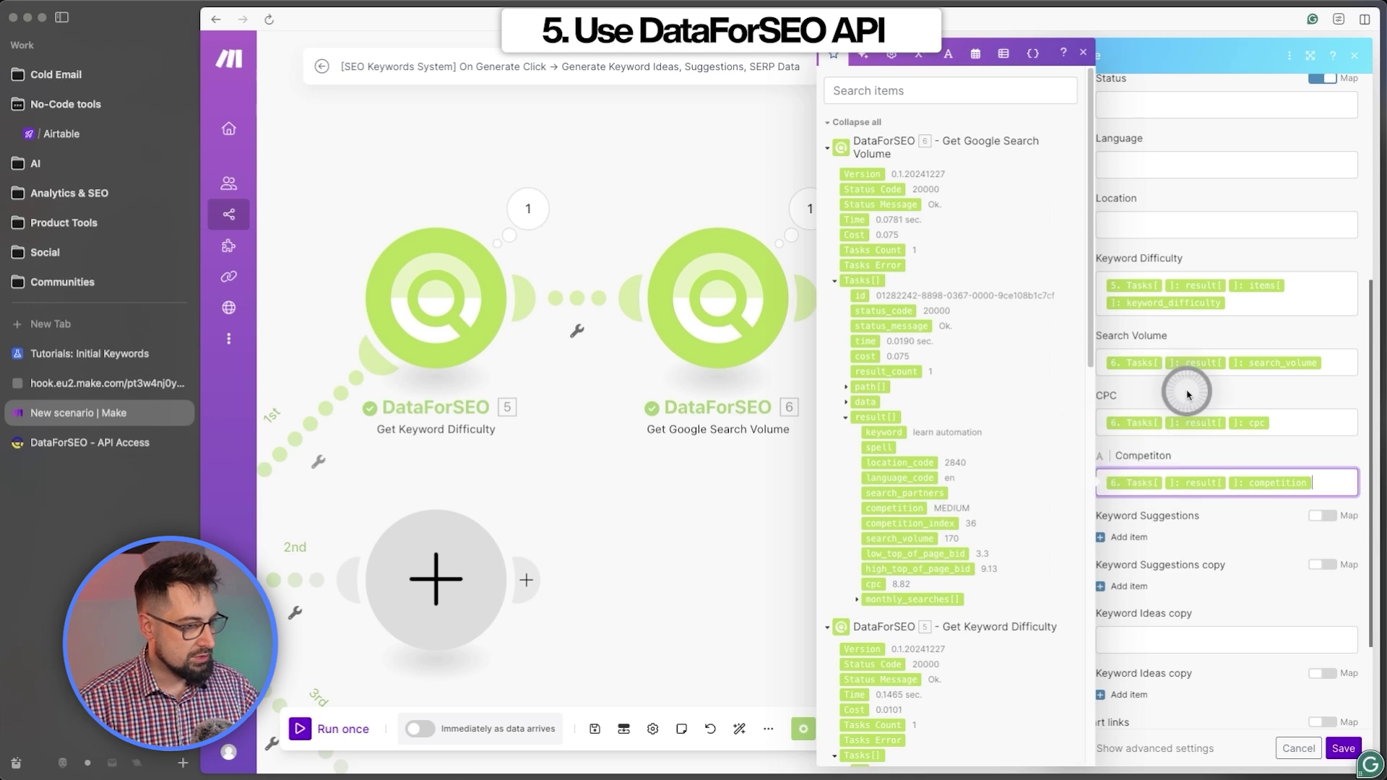
scroll(1294, 576, down, 2)
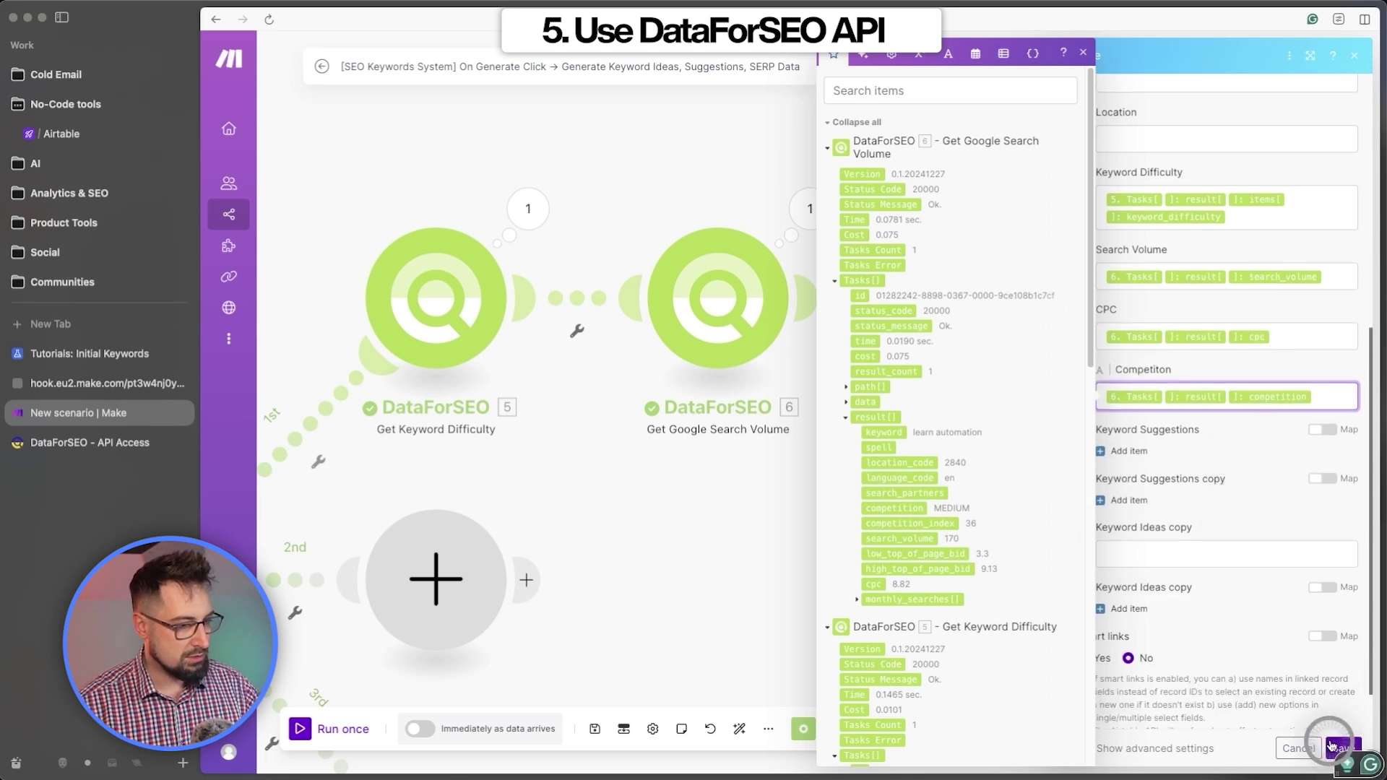
click(1336, 746)
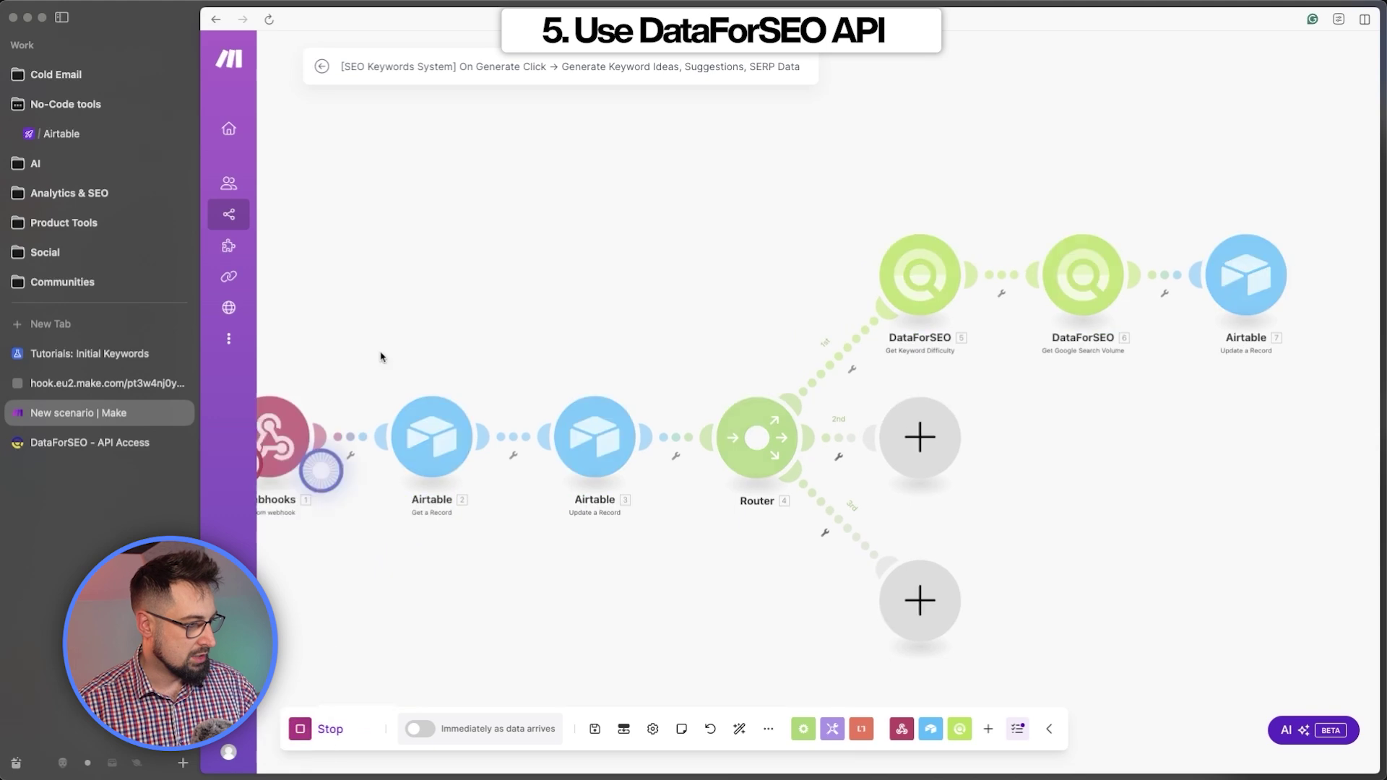
Test the extended first branch by generating the learn automation record from Airtable, close the webhook response page and return to Make
click(102, 353)
click(737, 162)
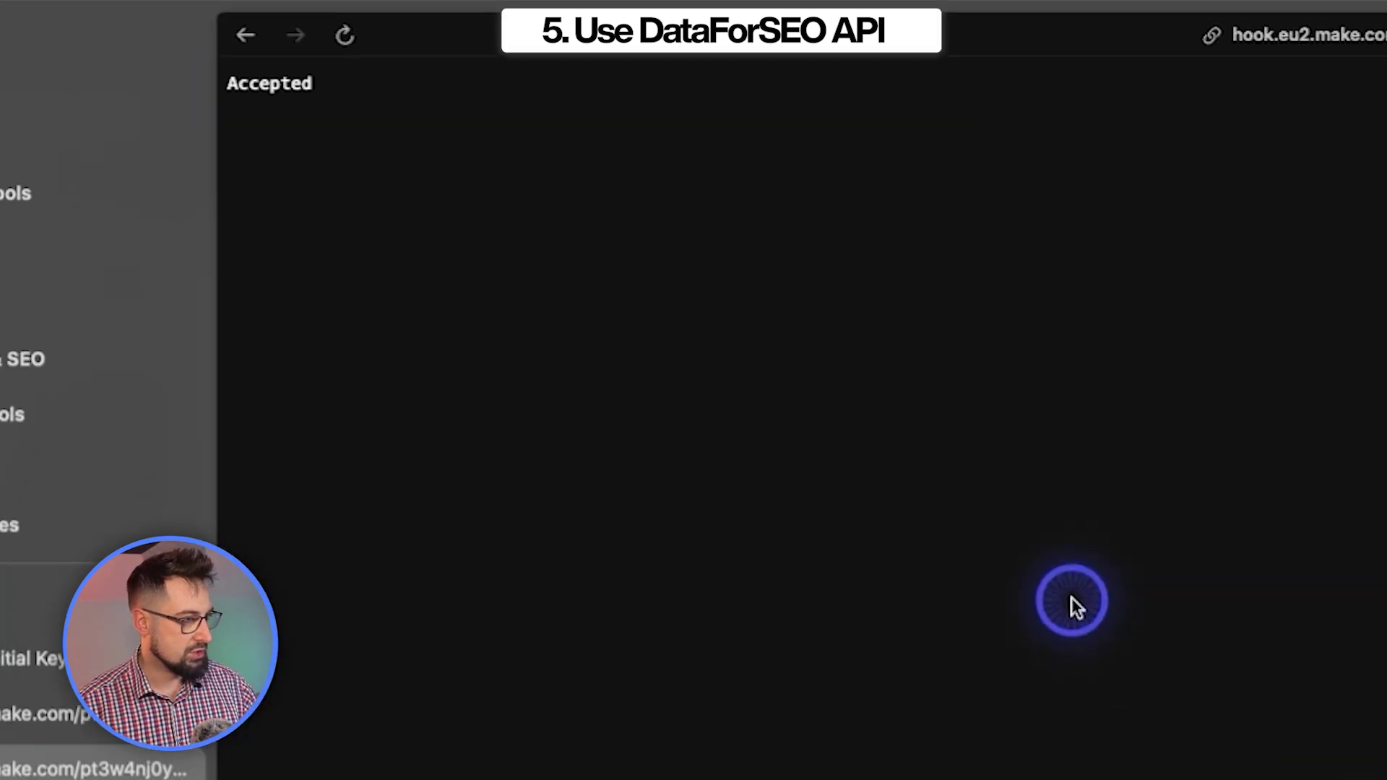
key(super+w)
key(ctrl+Tab)
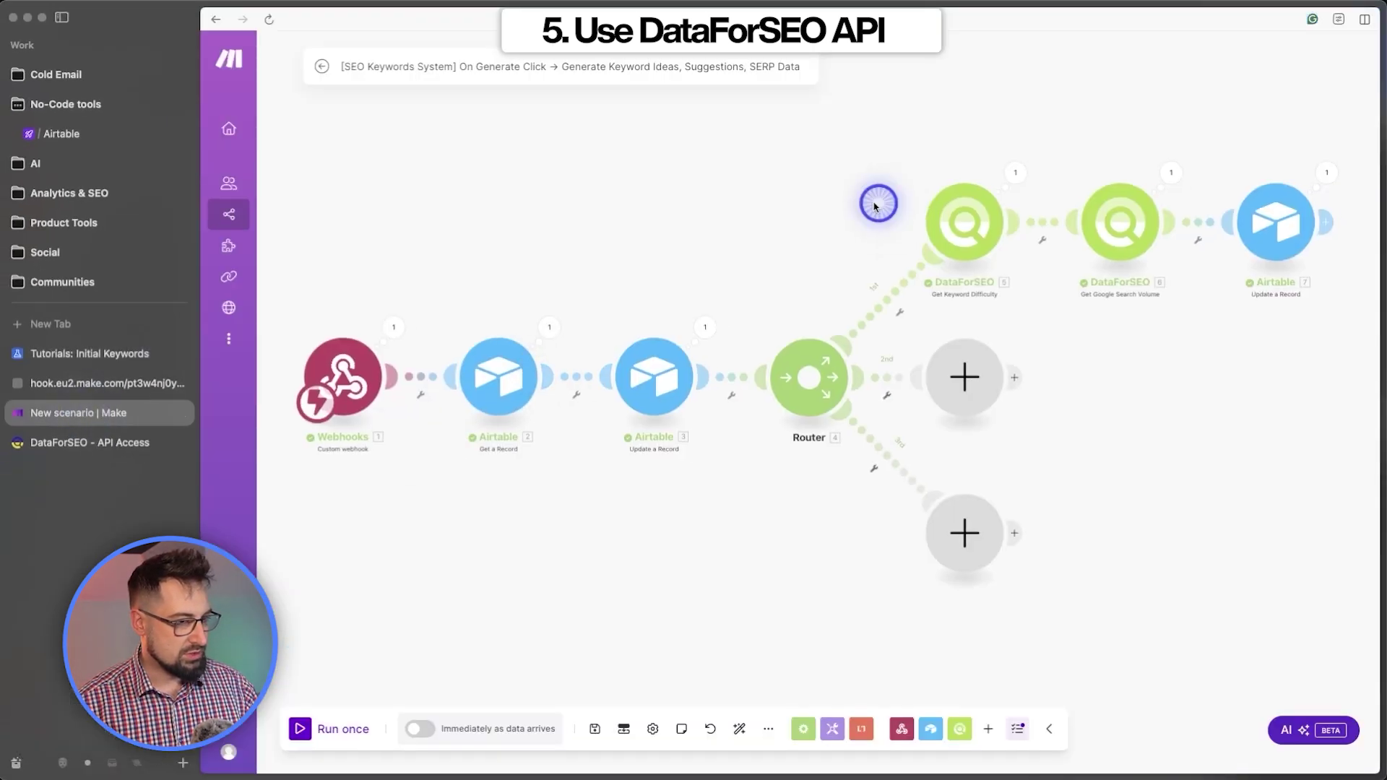
drag(874, 206, 617, 226)
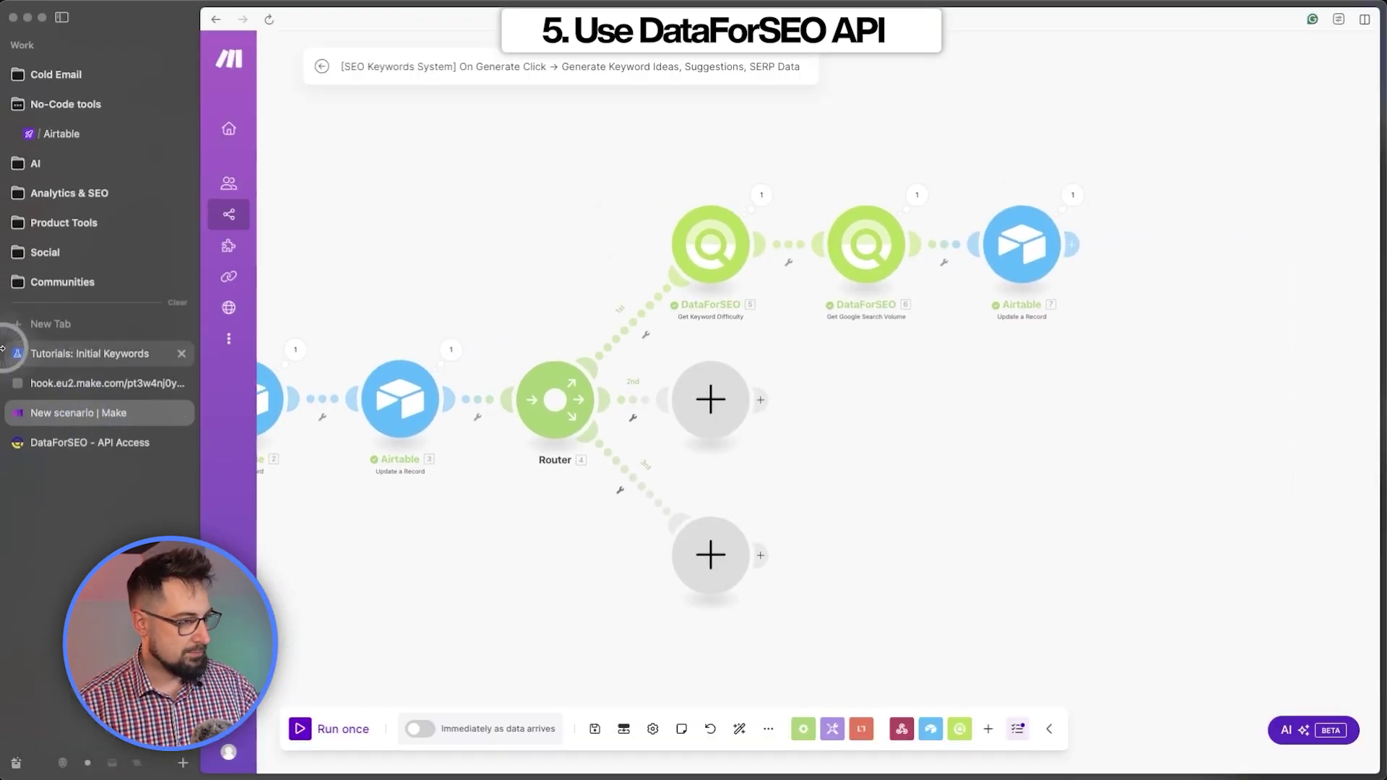
In Airtable, clear the learn automation record's Keyword Difficulty, Search Volume, CPC and Competiton values, and return to the Make scenario
key(ctrl+Tab)
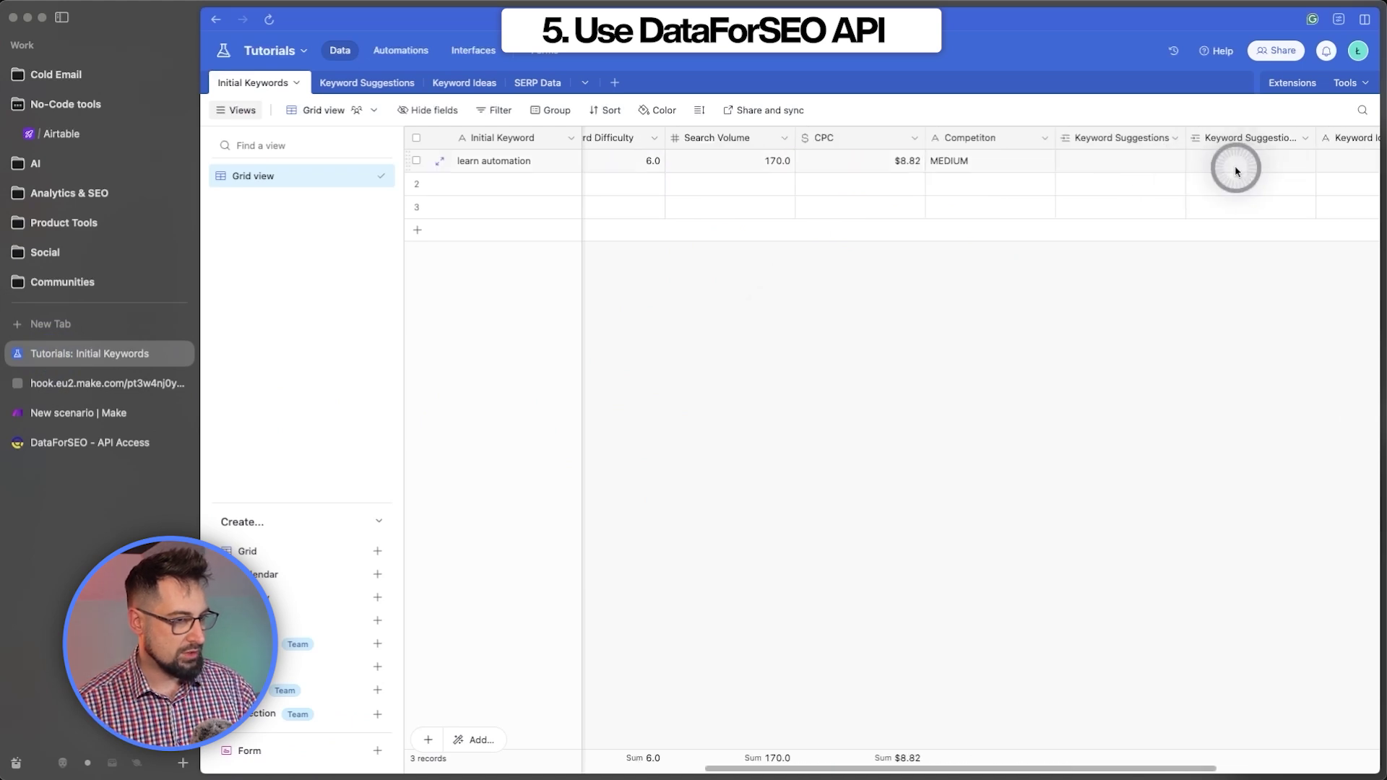
scroll(1236, 168, right, 3)
scroll(1073, 157, left, 8)
scroll(1073, 157, left, 5)
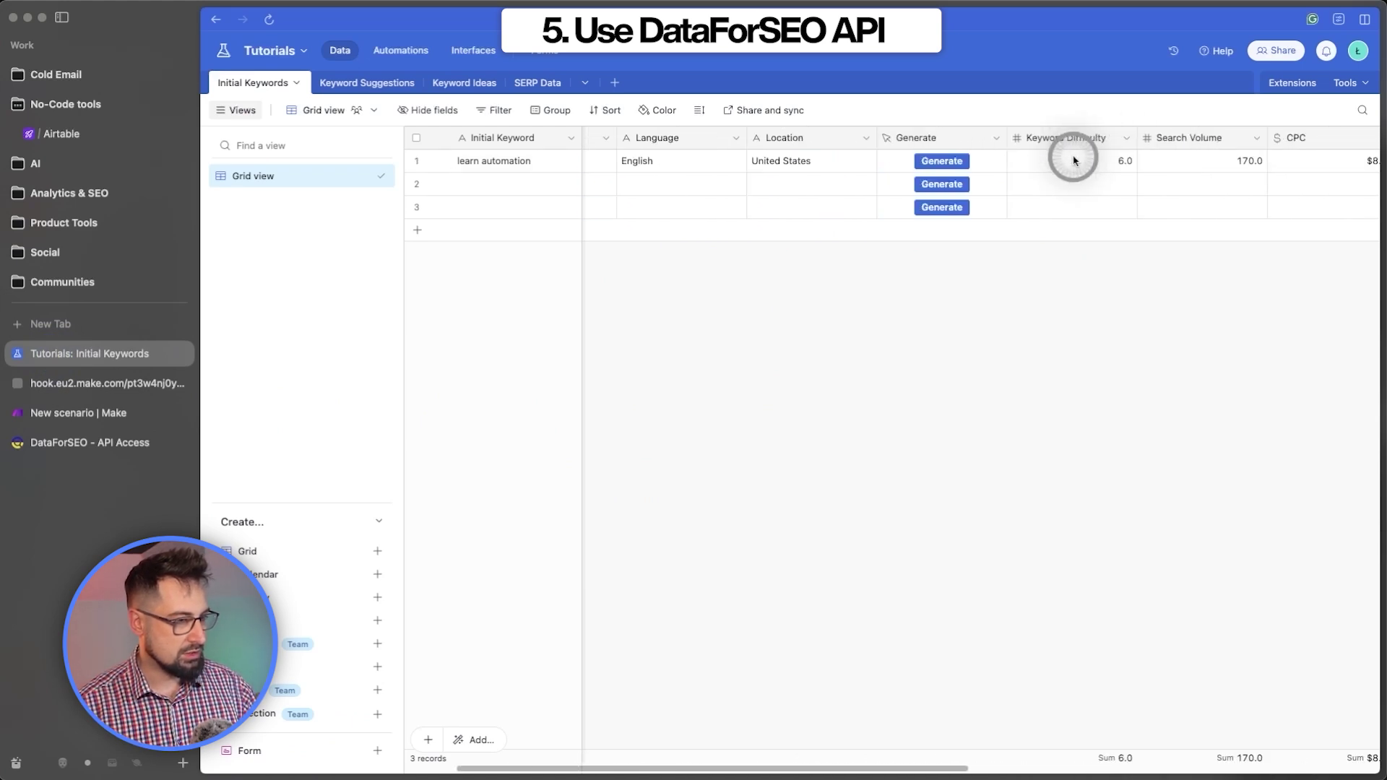
scroll(1073, 157, right, 5)
drag(1156, 161, 888, 168)
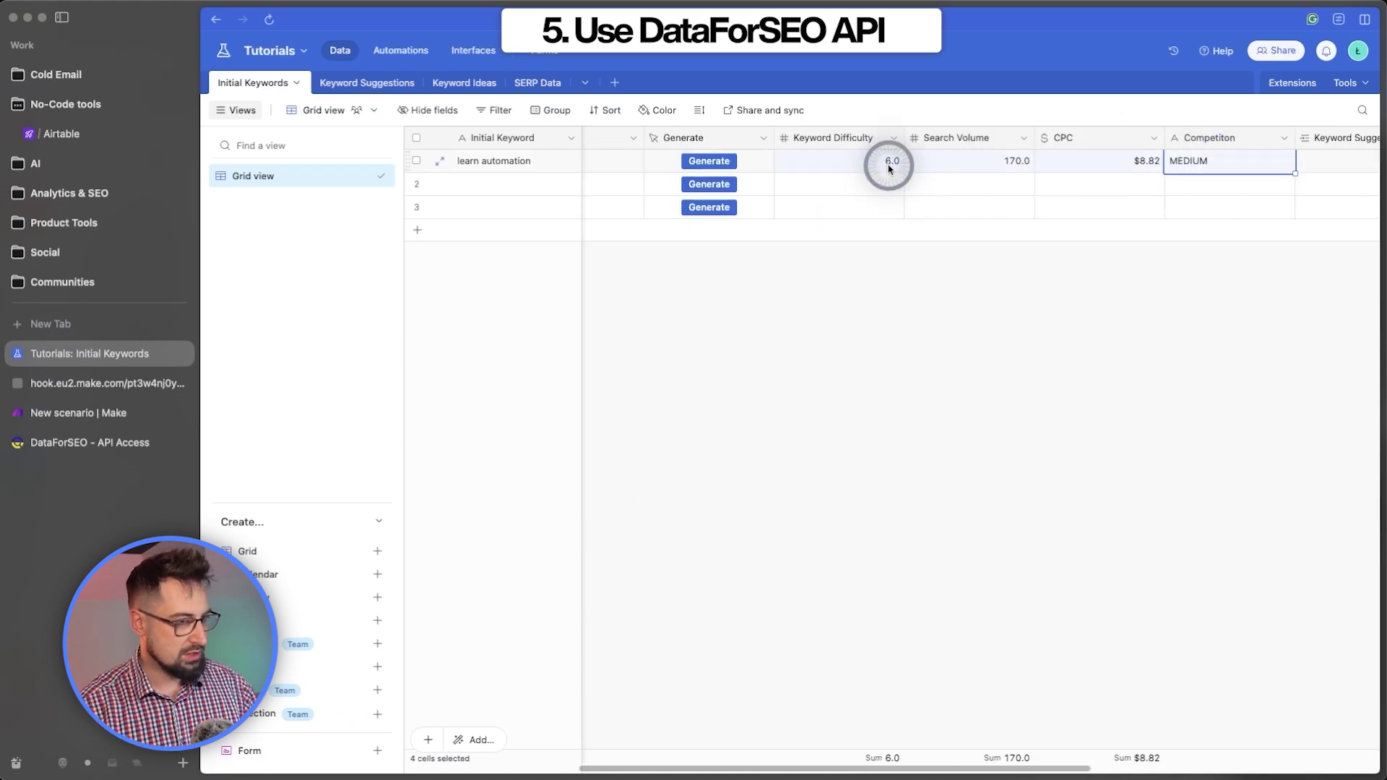
key(BackSpace)
click(123, 414)
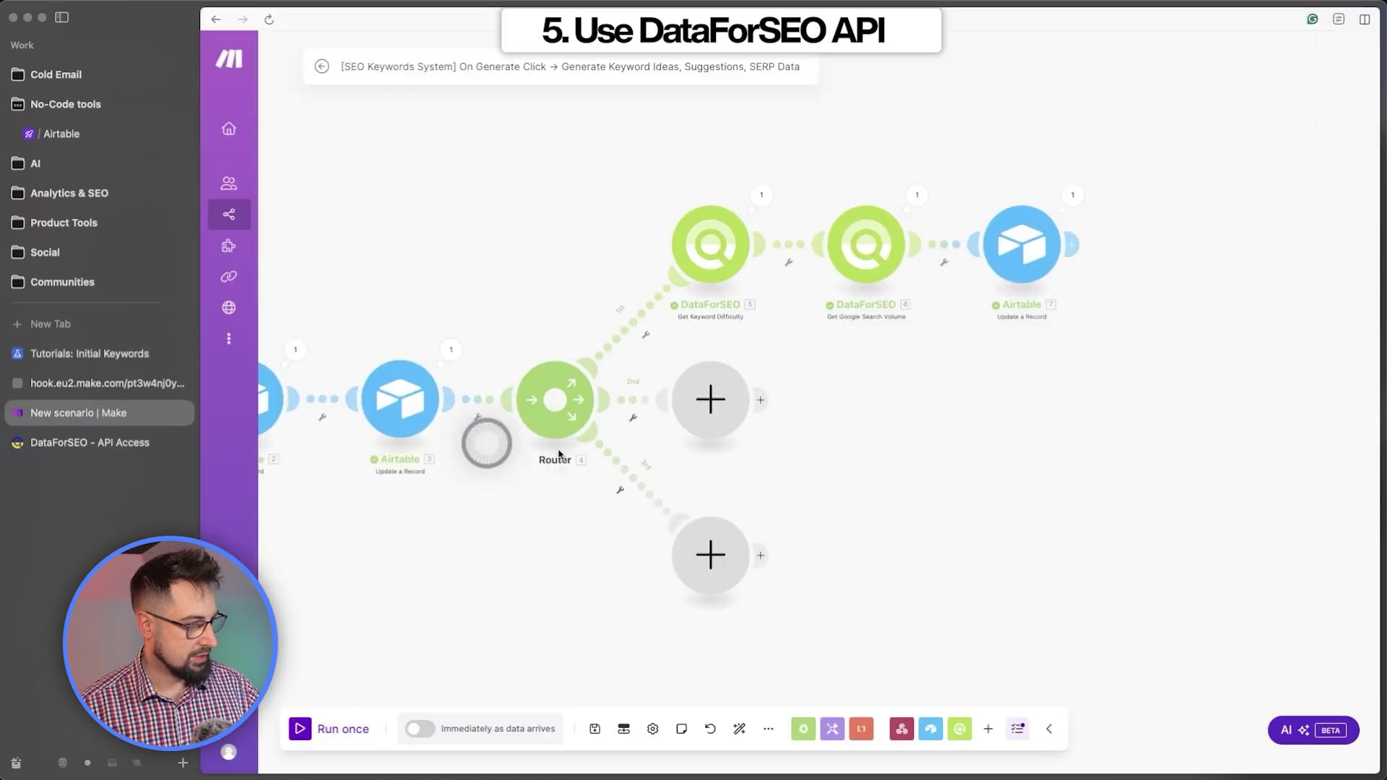
Add a DataForSEO Get Keyword Suggestions module to the router's second branch
click(718, 410)
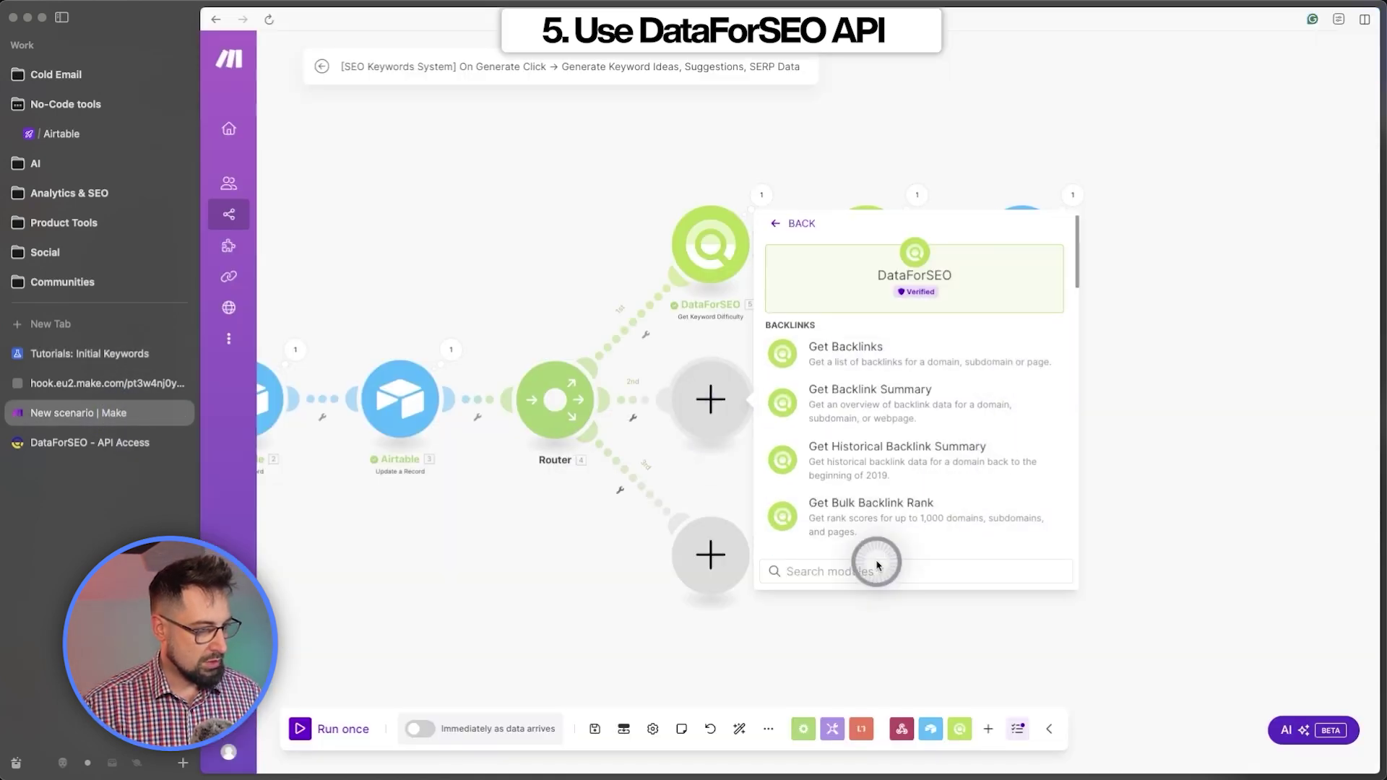
click(913, 568)
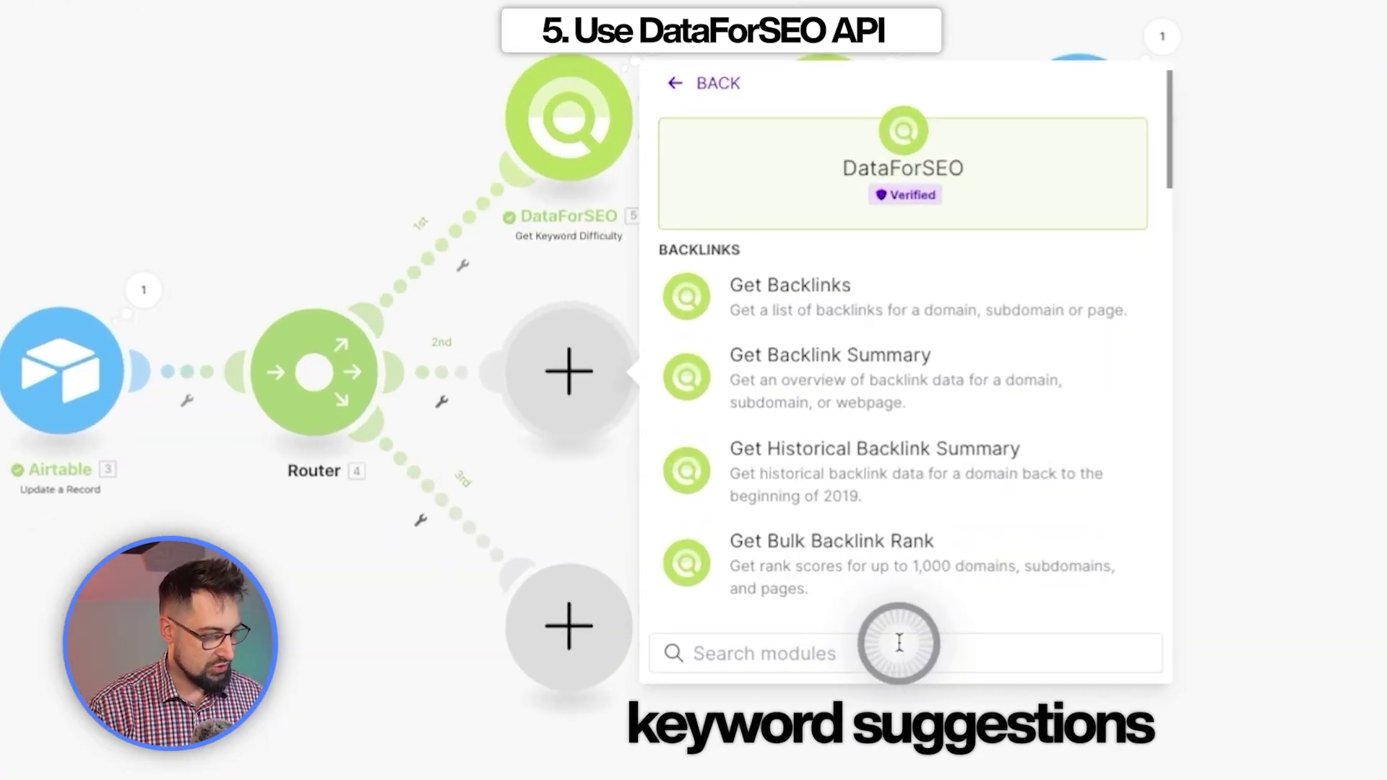
text(sugge)
click(889, 329)
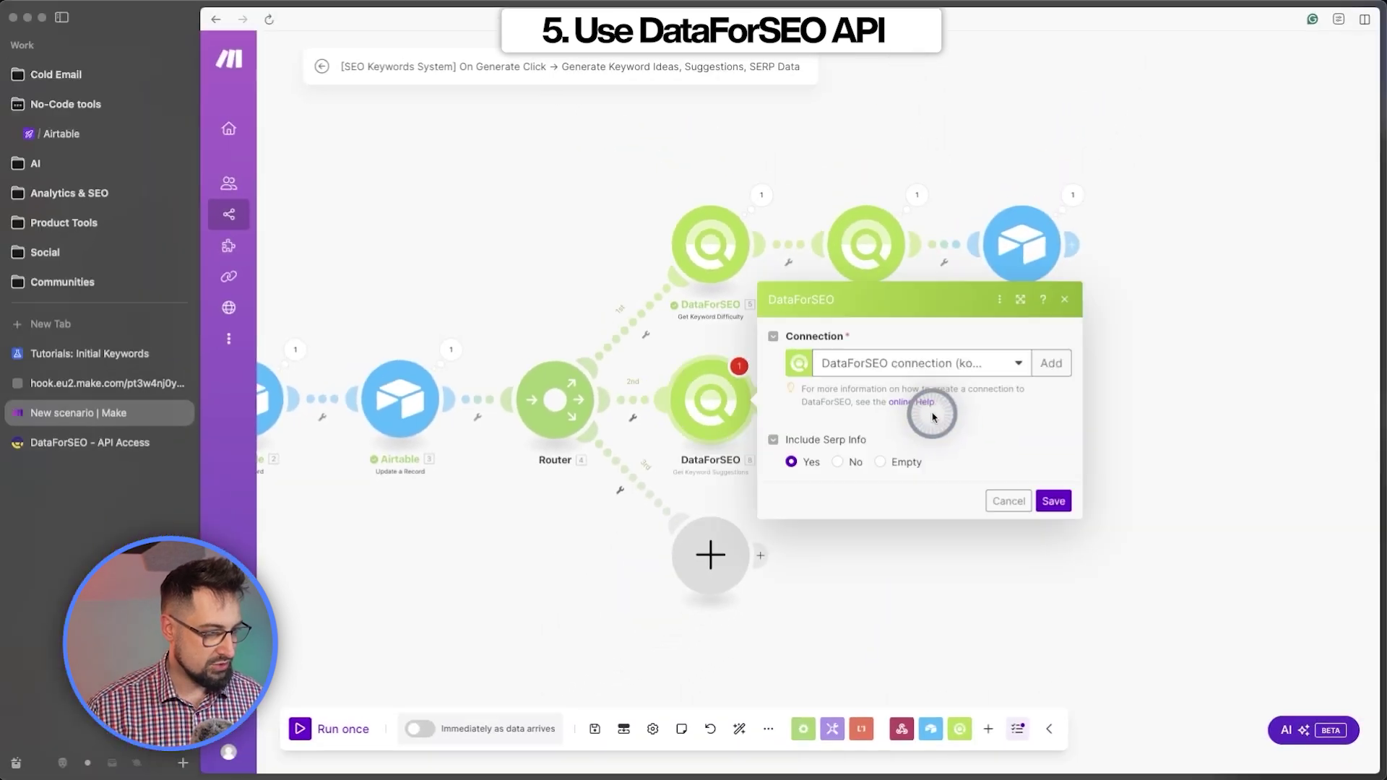
Map Get a Record's Location, Language and Initial Keyword into the Get Keyword Suggestions module and set its limit to 10
click(838, 209)
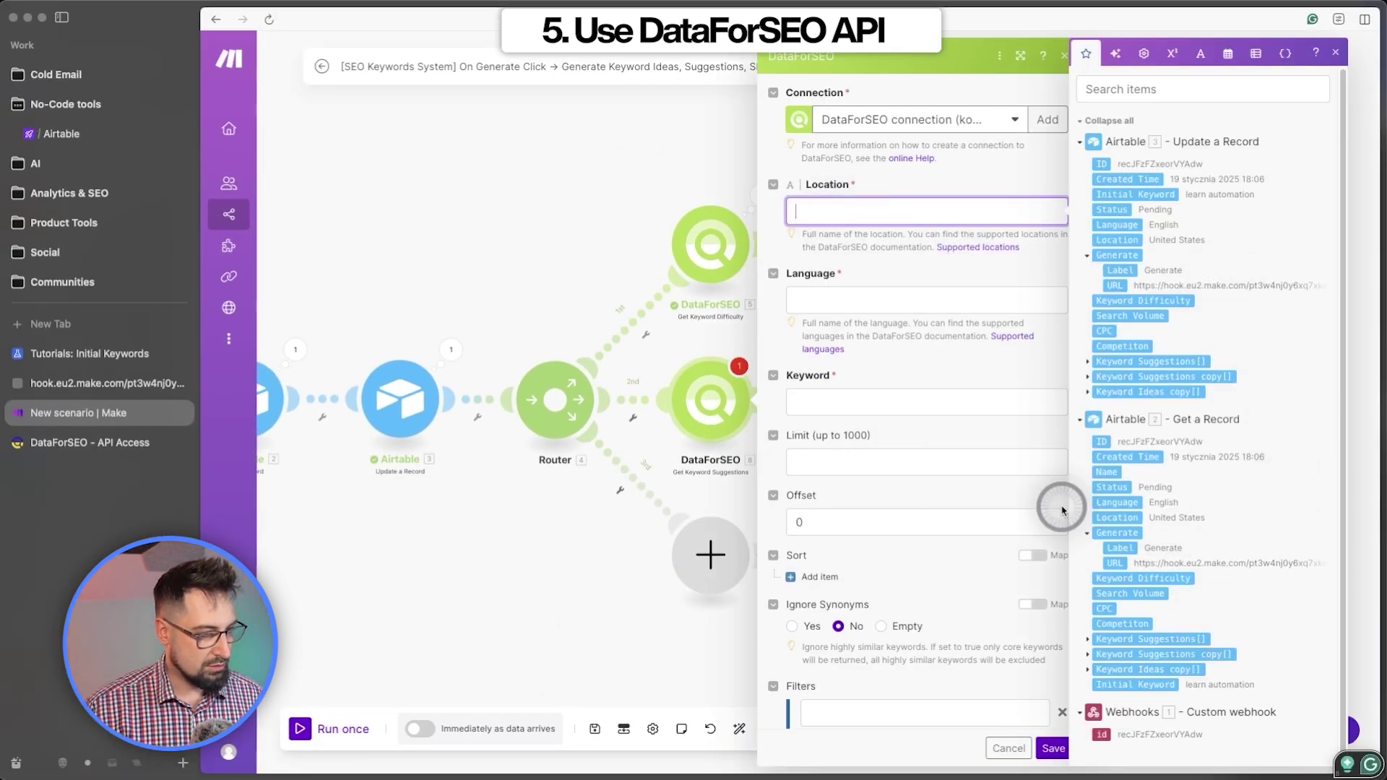
click(1118, 521)
click(1113, 502)
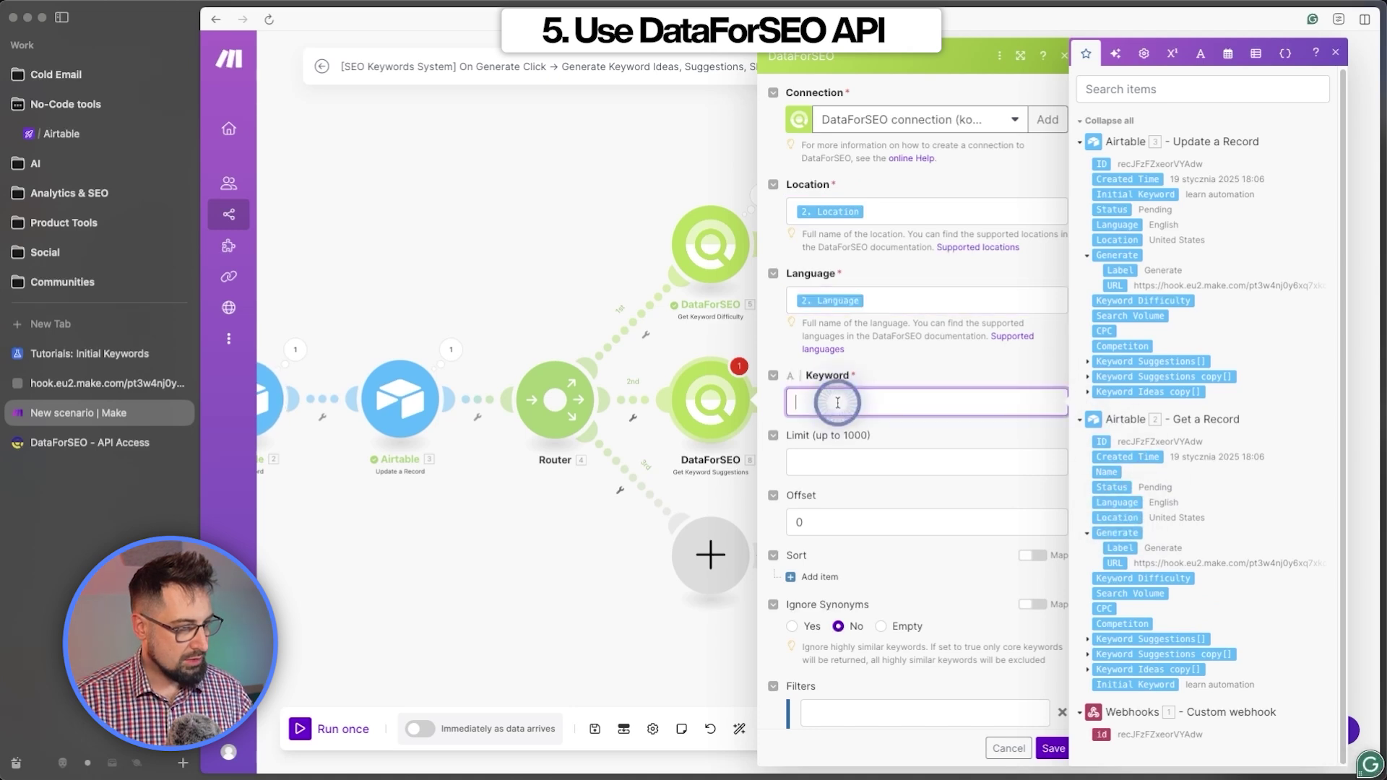
click(1123, 687)
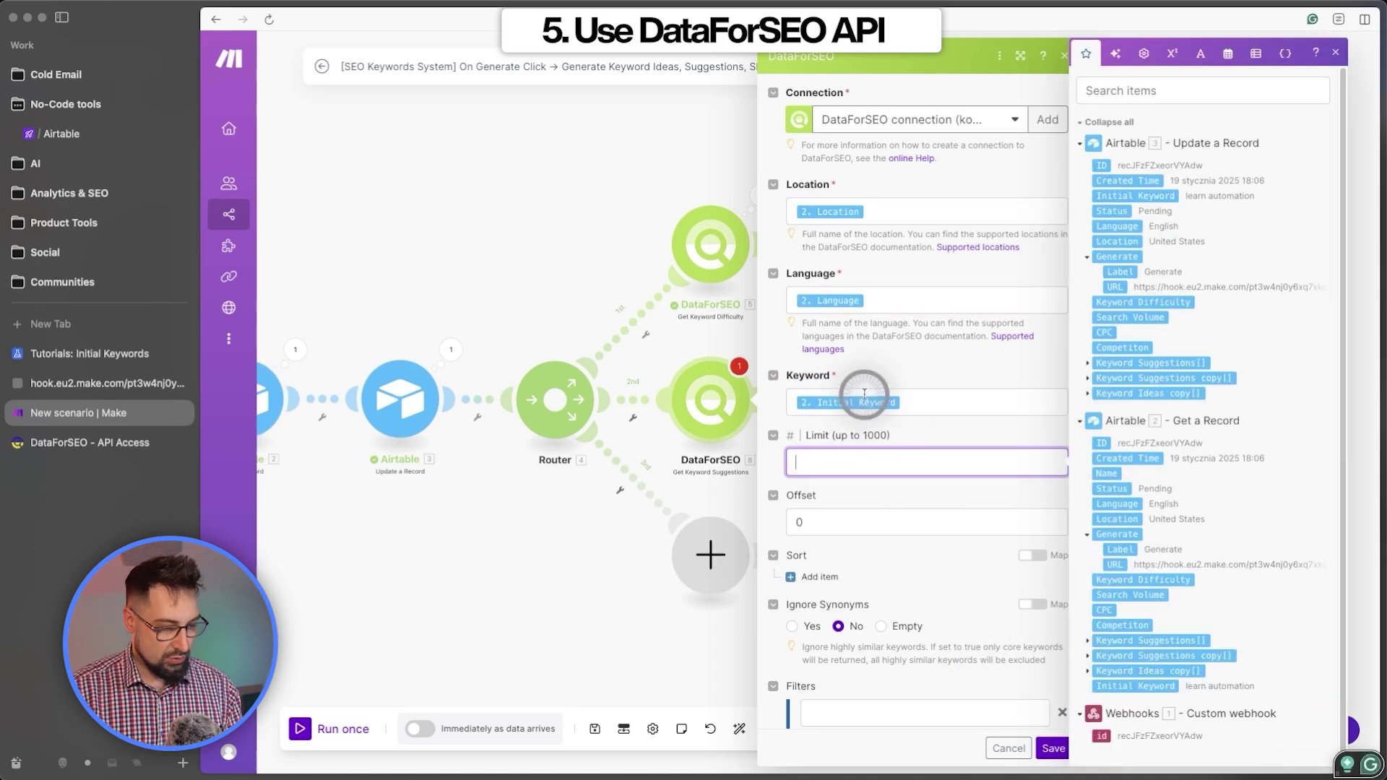
click(867, 421)
scroll(873, 423, down, 3)
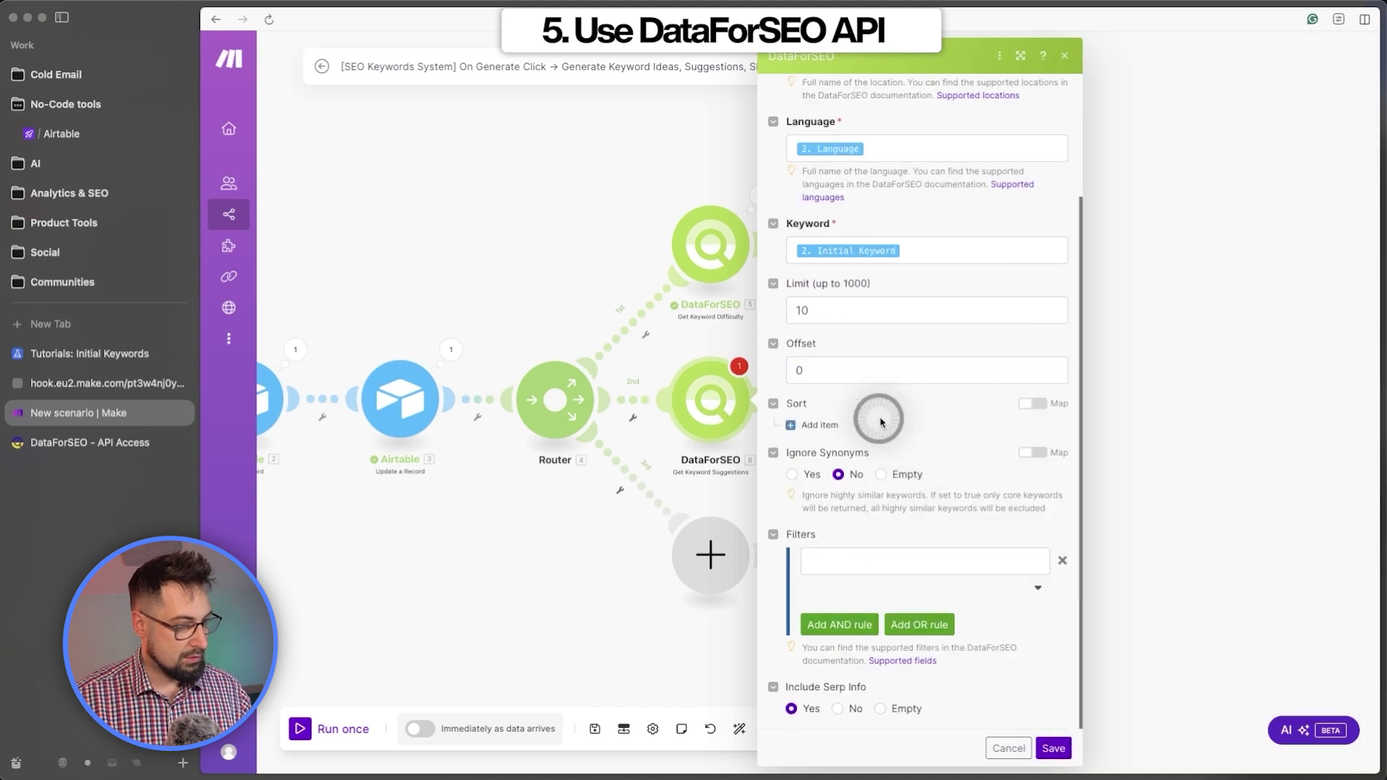
scroll(896, 423, up, 3)
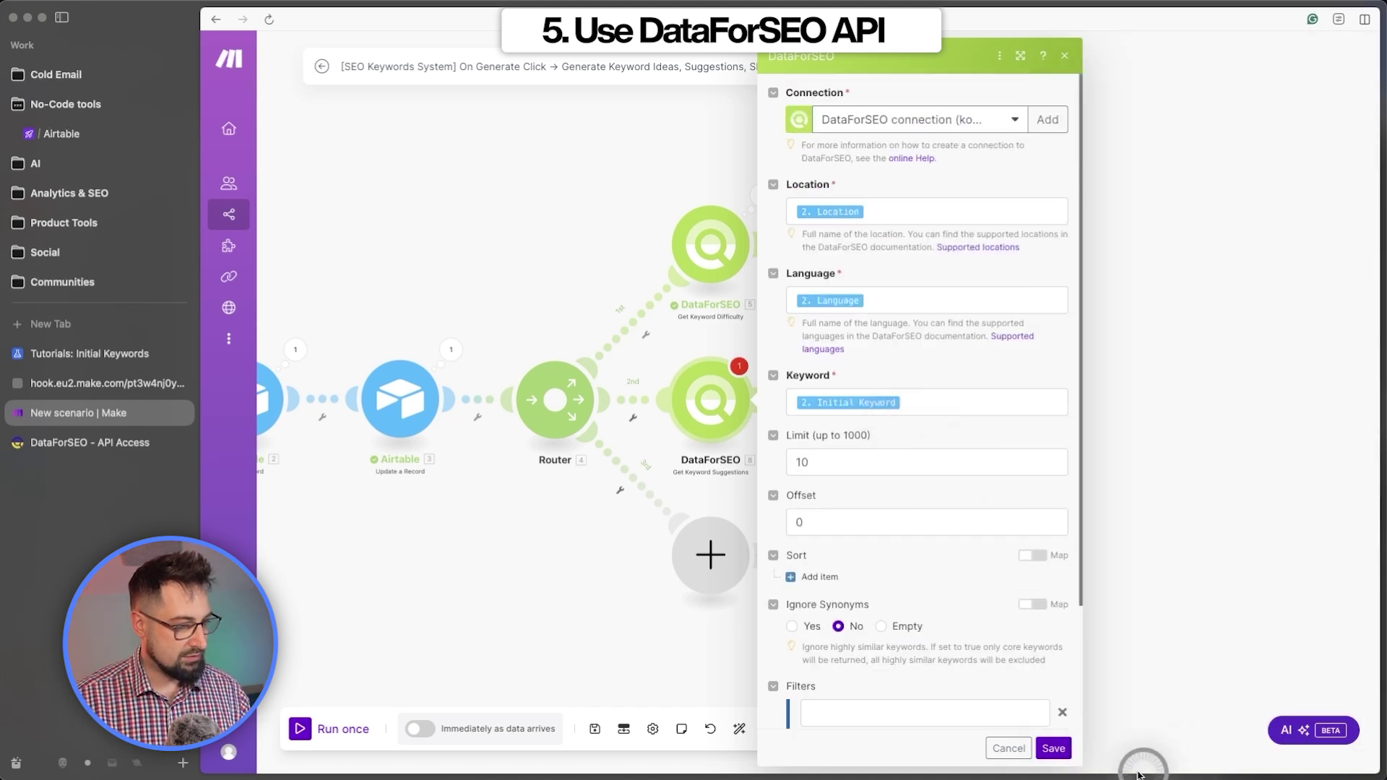
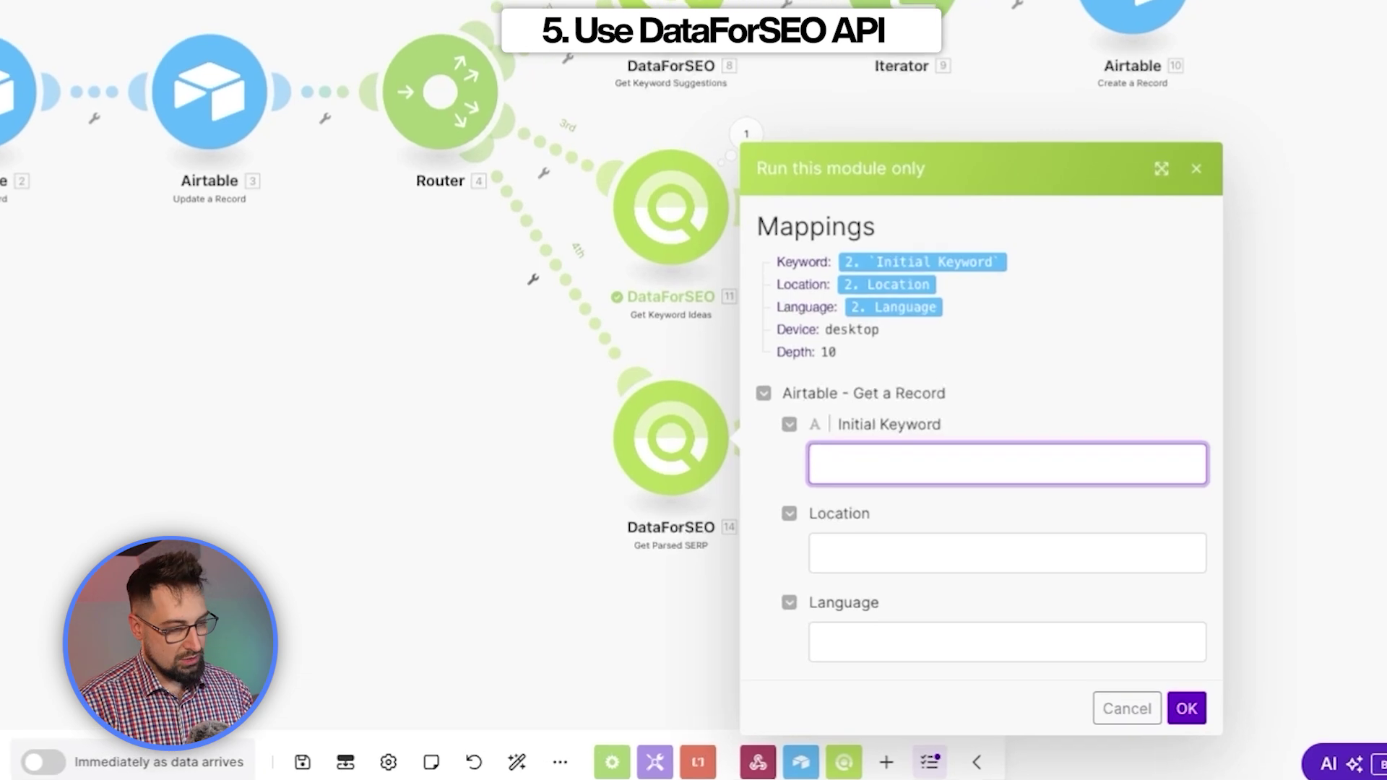
Run only the Get Parsed SERP module with initial keyword learn automation, location United States and language English
text(learn automation)
key(Tab)
text(United States)
key(Tab)
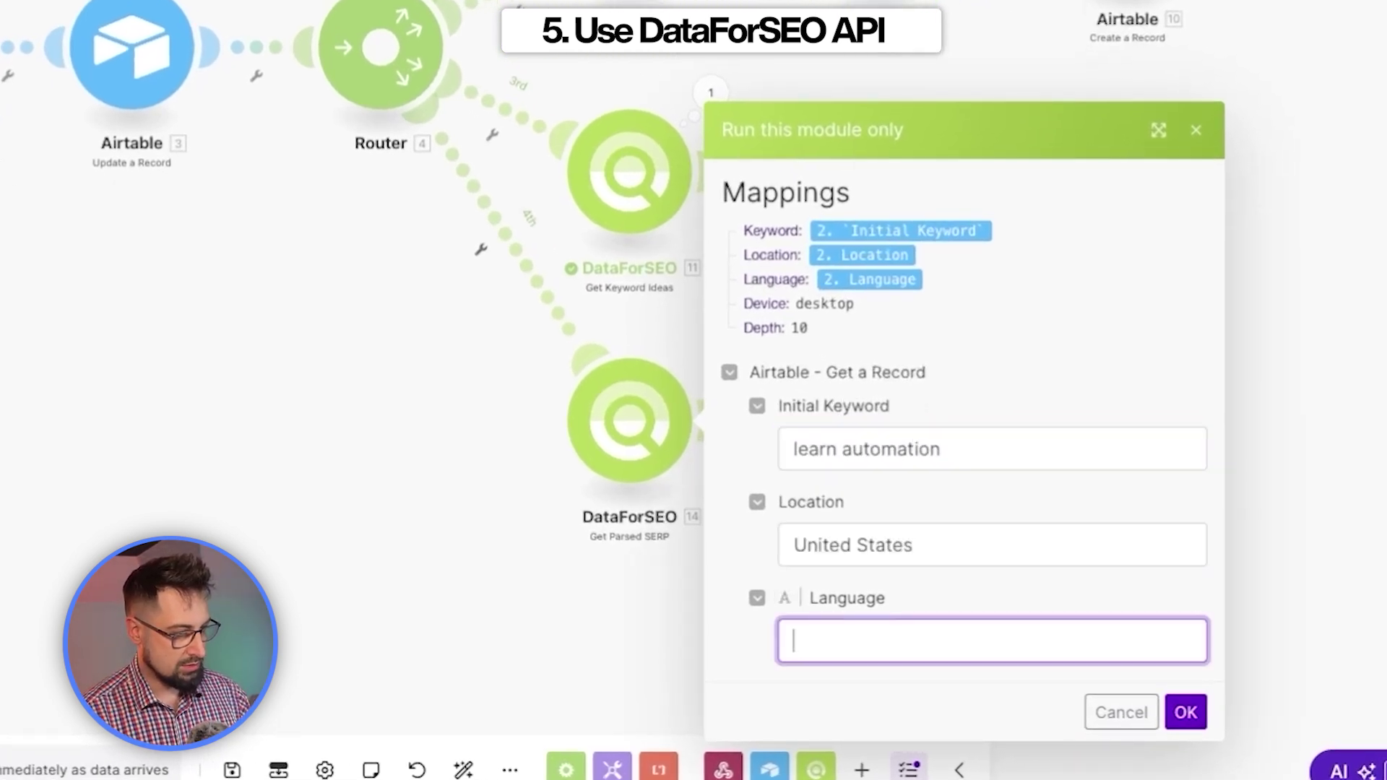
text(English)
click(1186, 710)
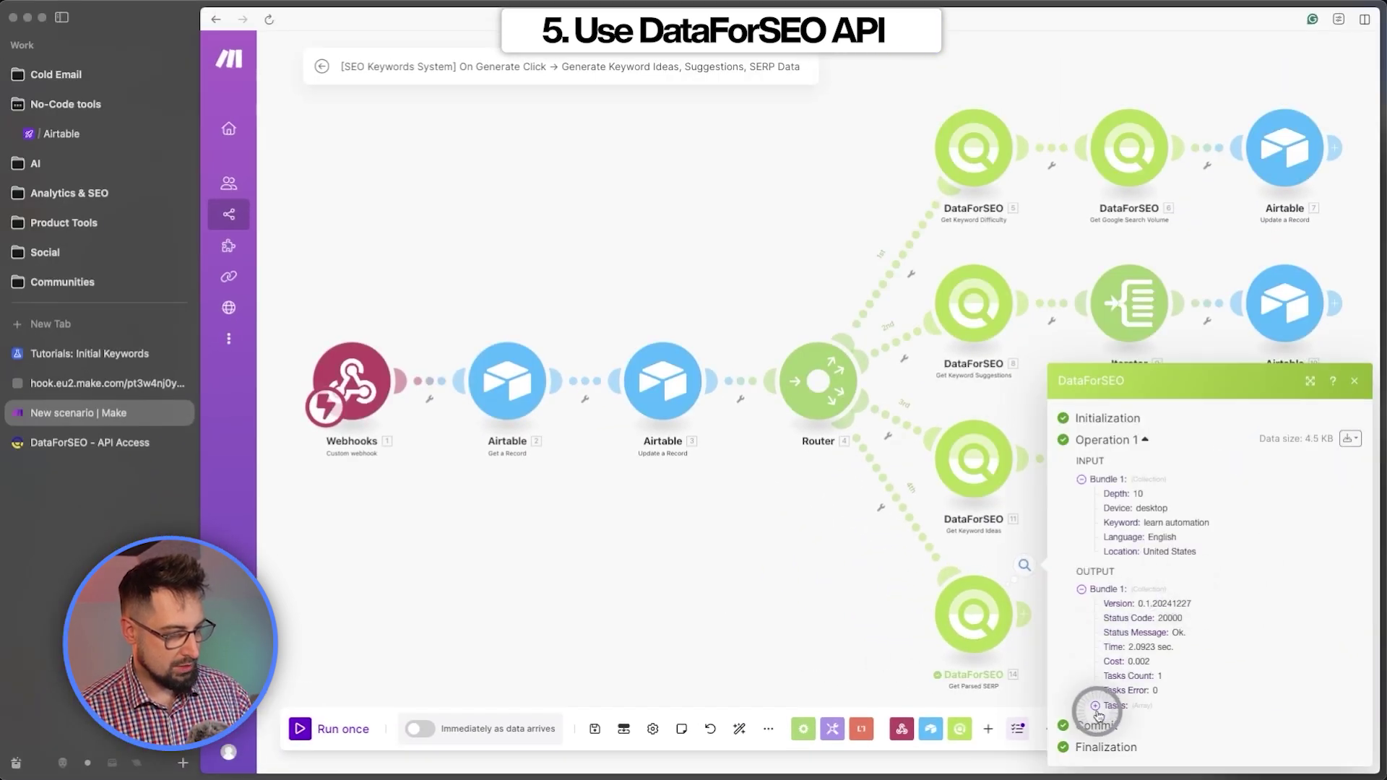
Examine the Get Parsed SERP output by expanding its tasks and result down to the first entry in items
click(1095, 706)
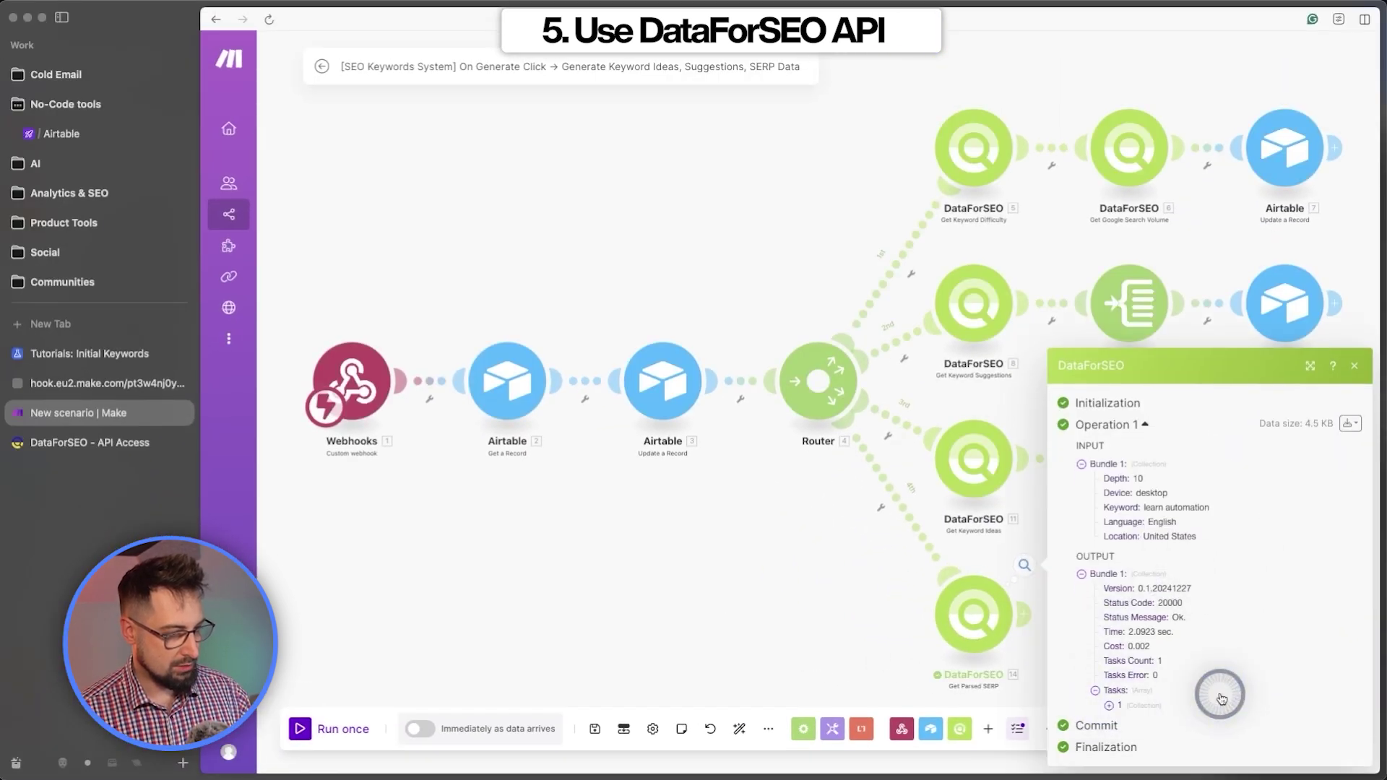
click(1109, 706)
click(1123, 705)
click(1137, 705)
click(1162, 708)
click(1166, 553)
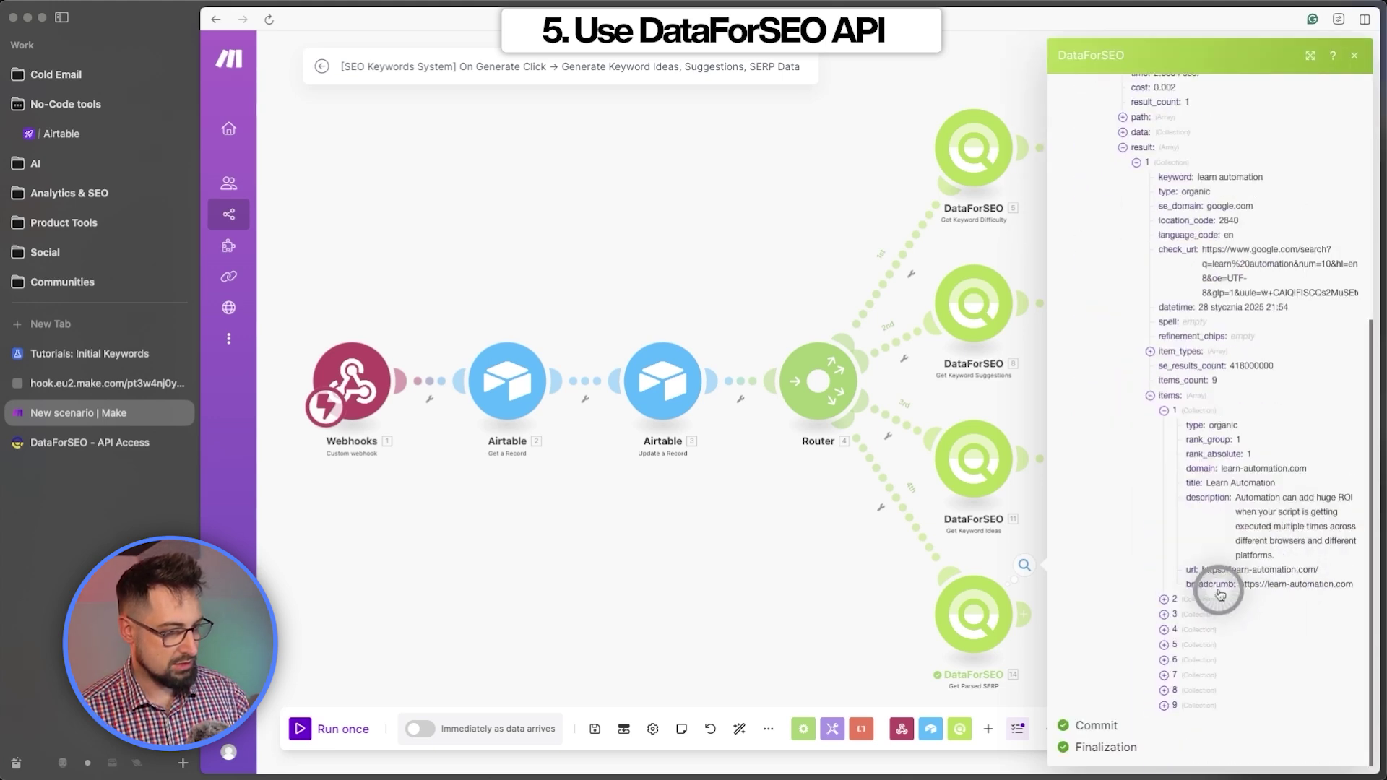
Add an Iterator after Get Parsed SERP, map its array to the SERP result's items[], and save it
click(783, 588)
click(803, 728)
click(811, 530)
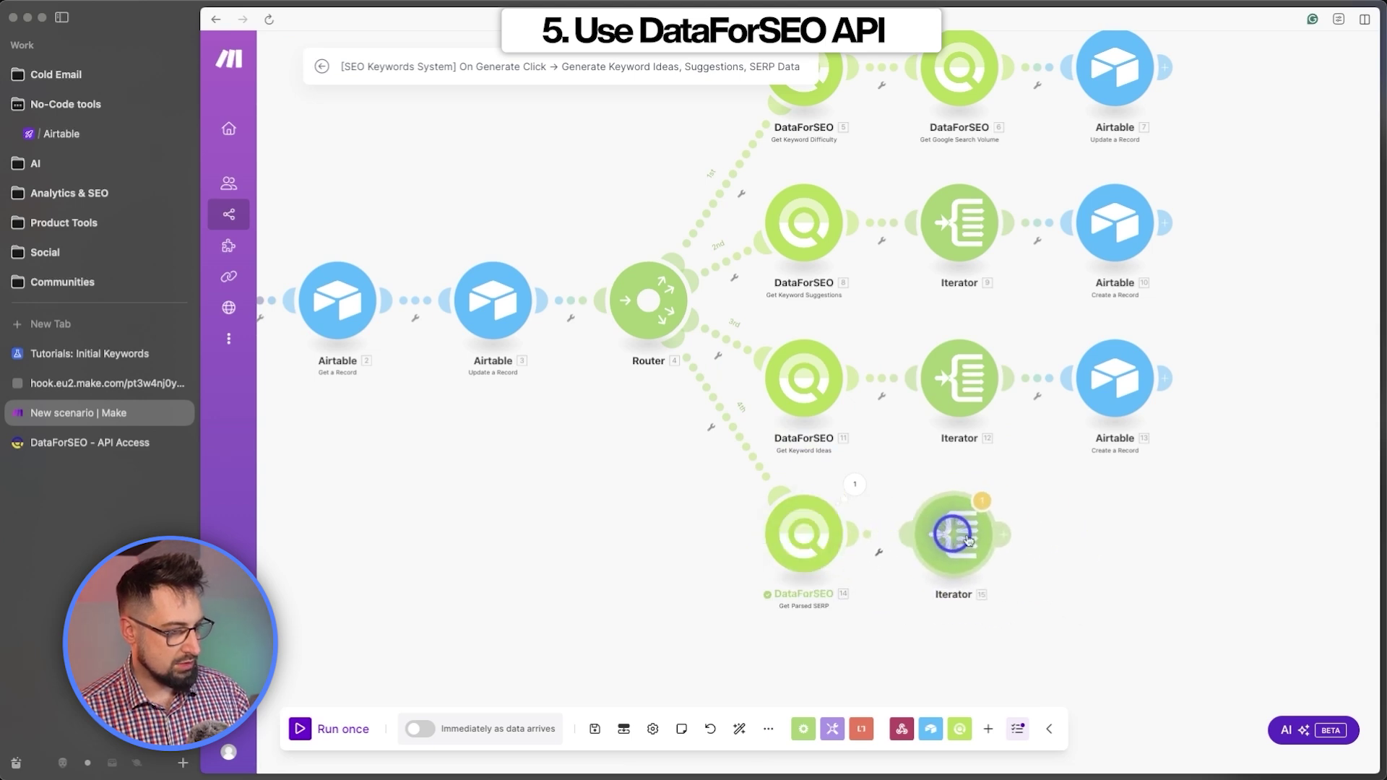
click(968, 549)
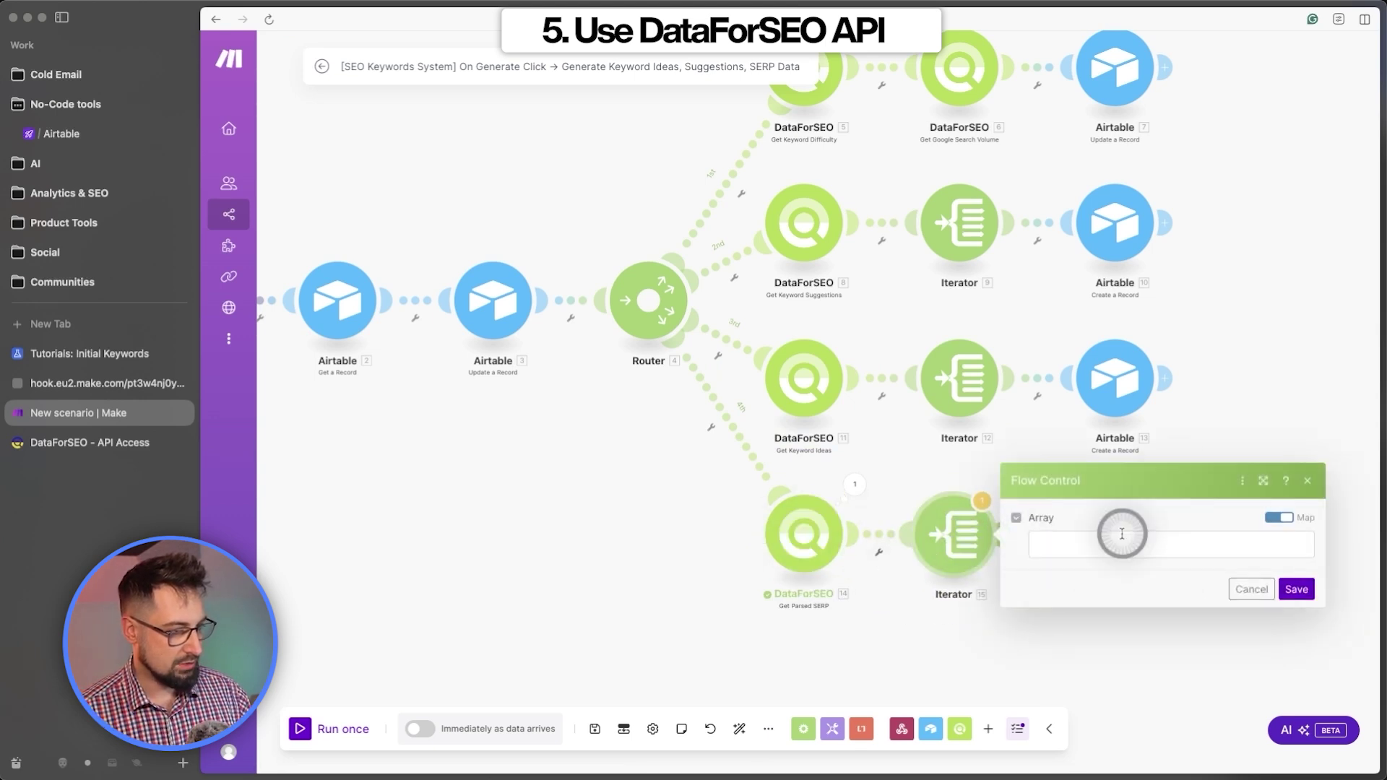
click(1120, 533)
click(772, 274)
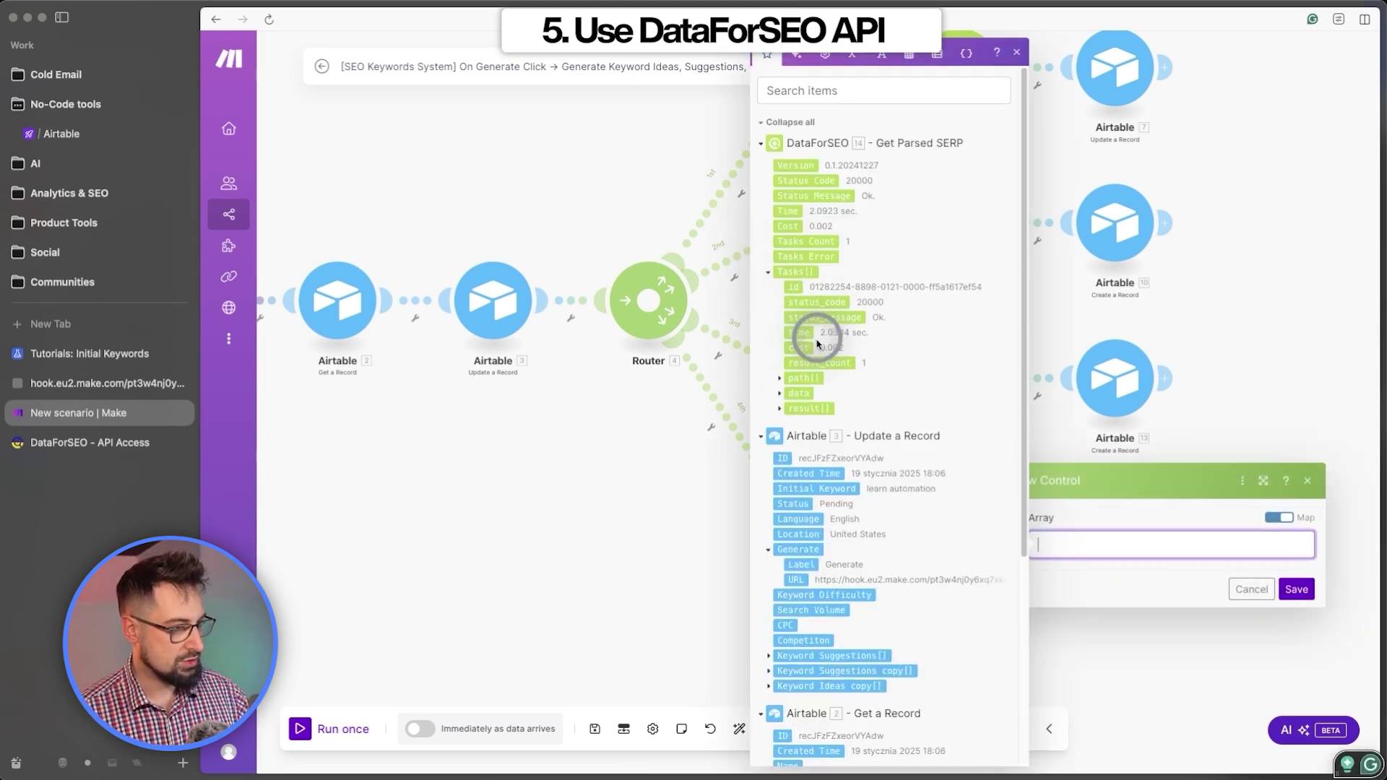
click(780, 410)
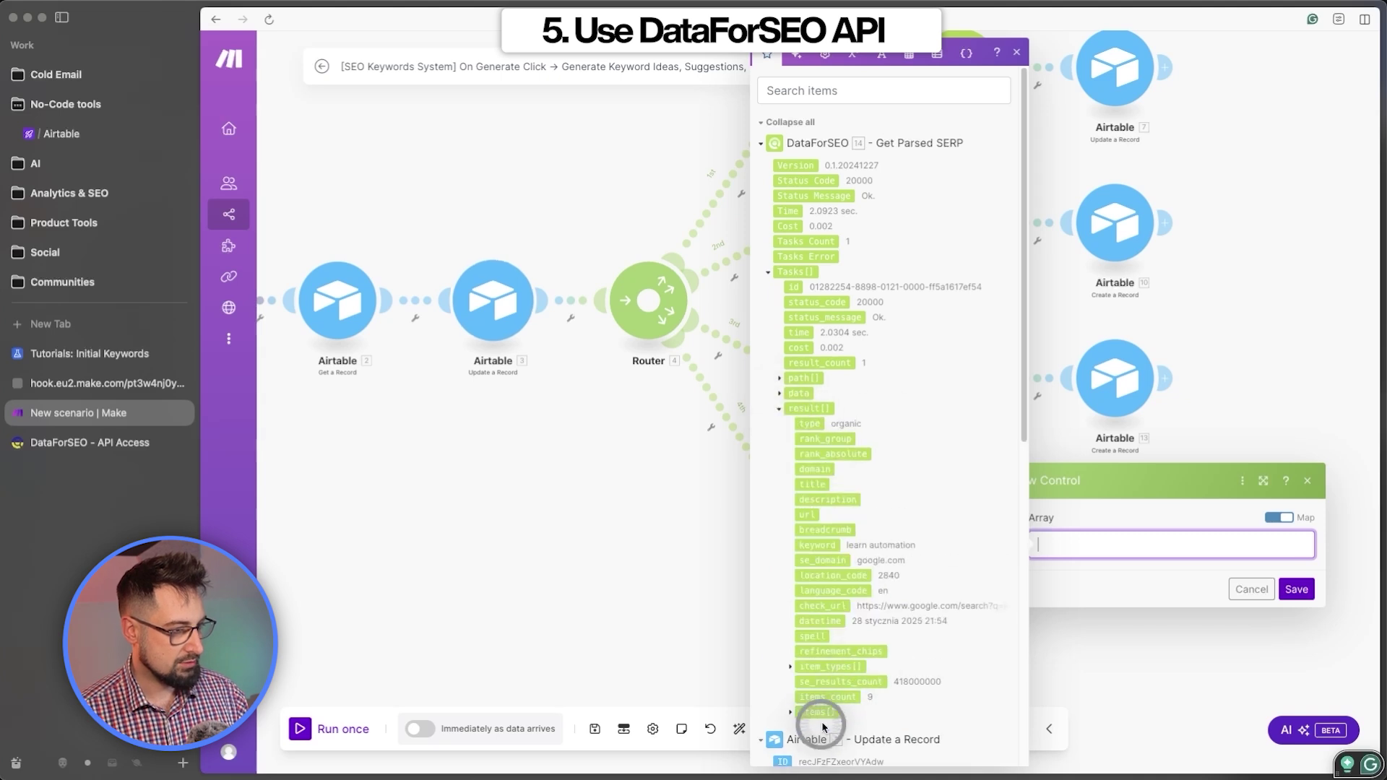
click(1297, 591)
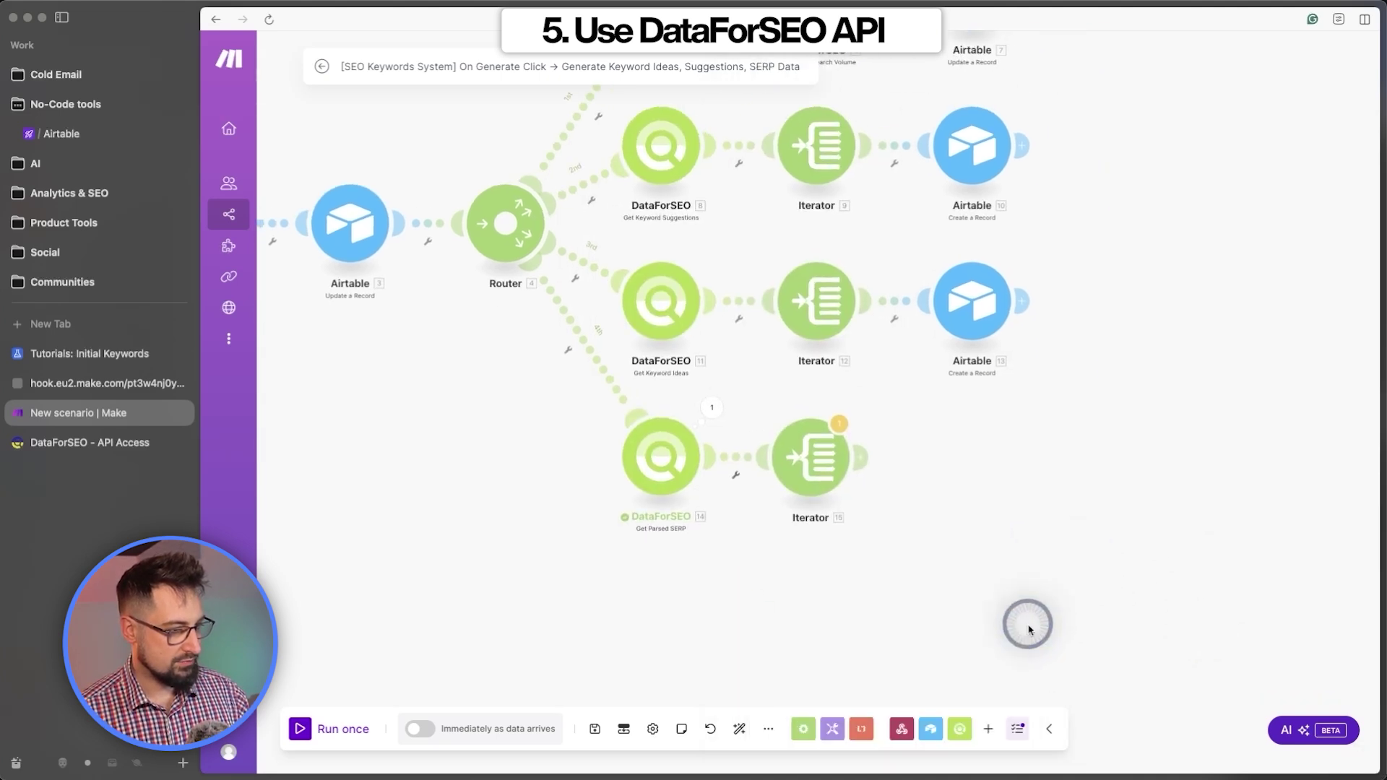
Add an Airtable Create a Record module after the Get Parsed SERP branch's Iterator
click(931, 731)
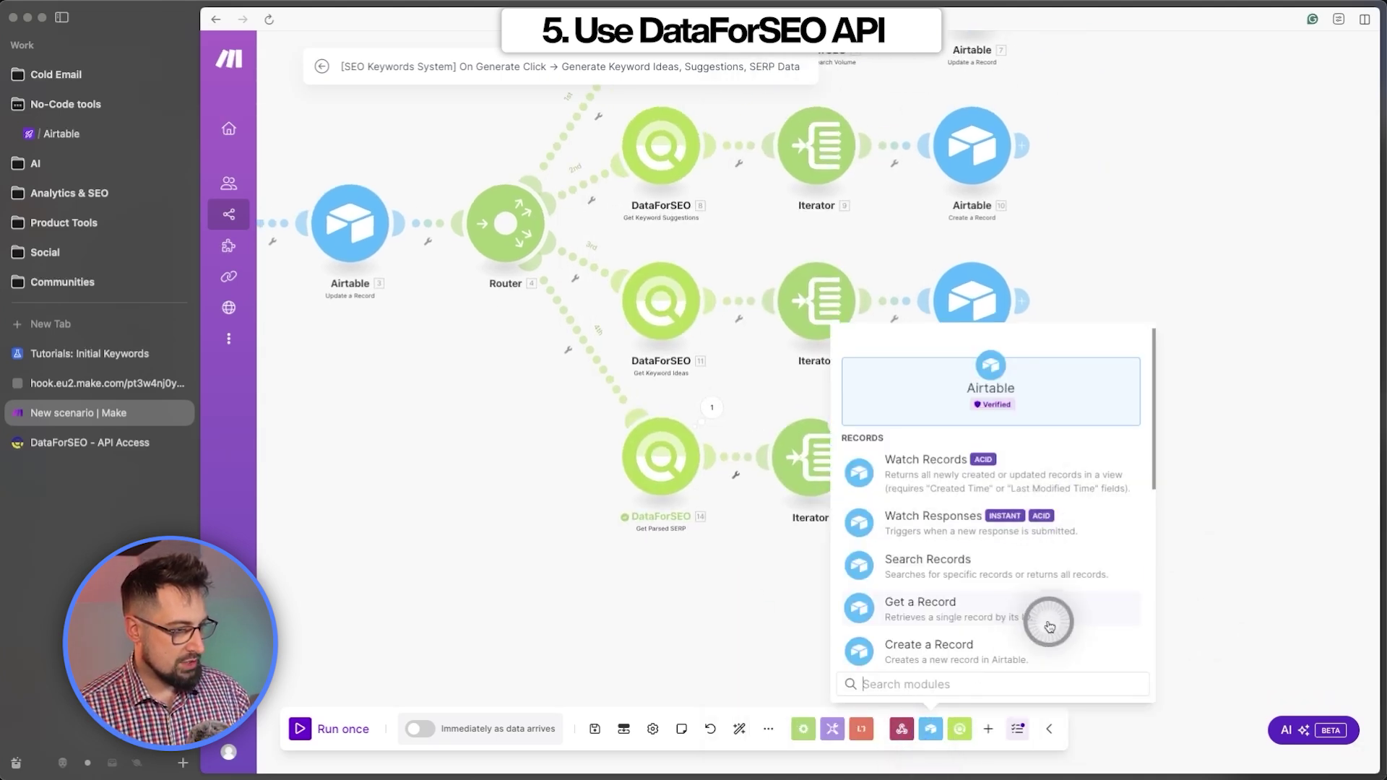
click(979, 651)
click(945, 462)
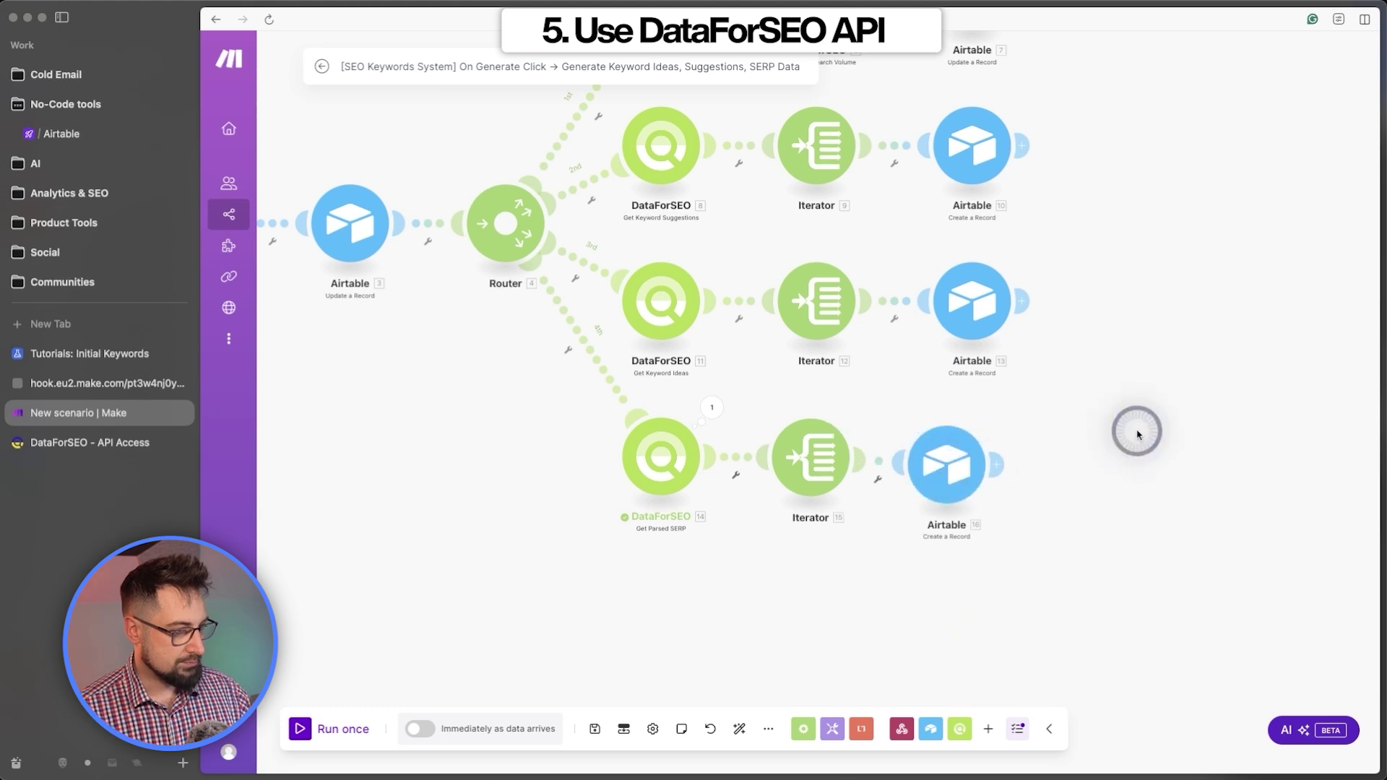
Map the webhook id as the Initial Keyword record ID in the Keyword Ideas record module, and save it and the Keyword Suggestions module
drag(1120, 254, 1098, 447)
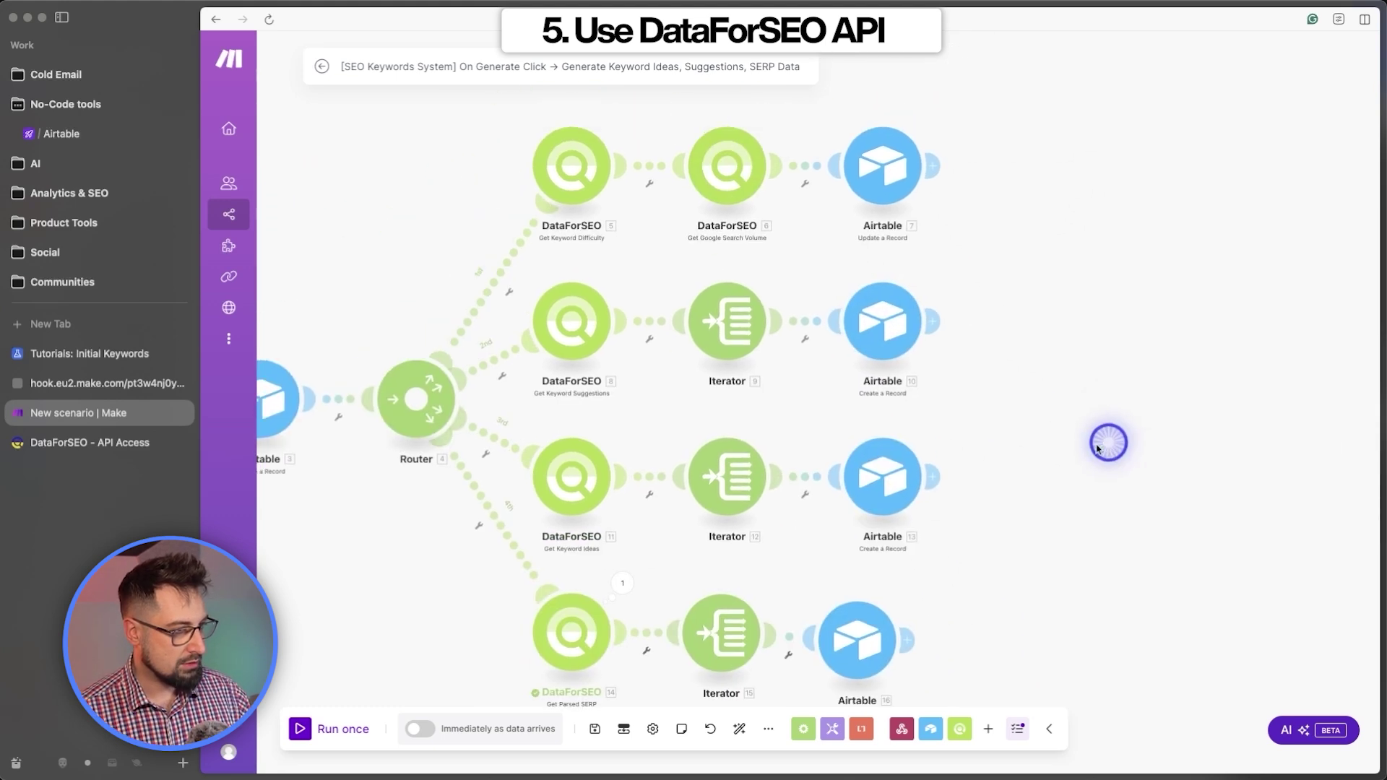
click(903, 489)
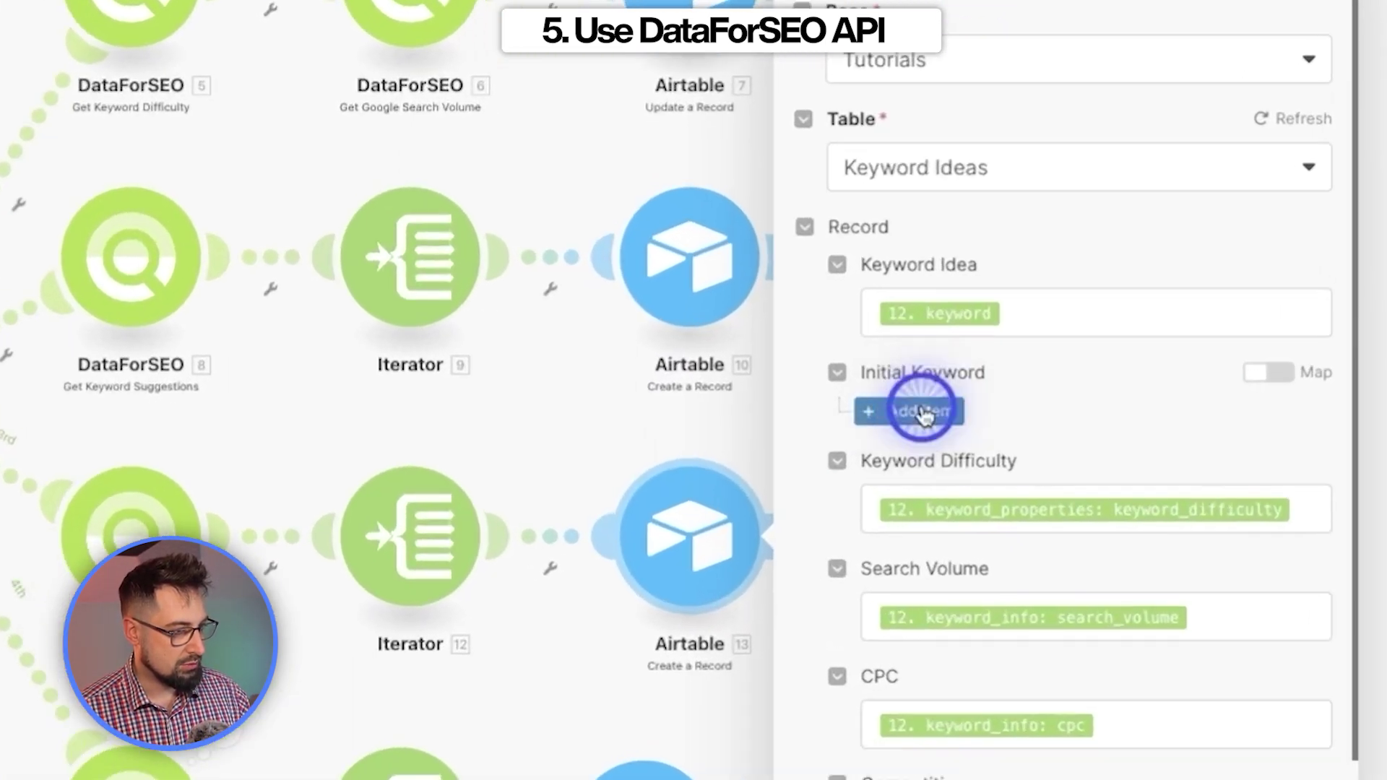
click(1008, 406)
click(1074, 443)
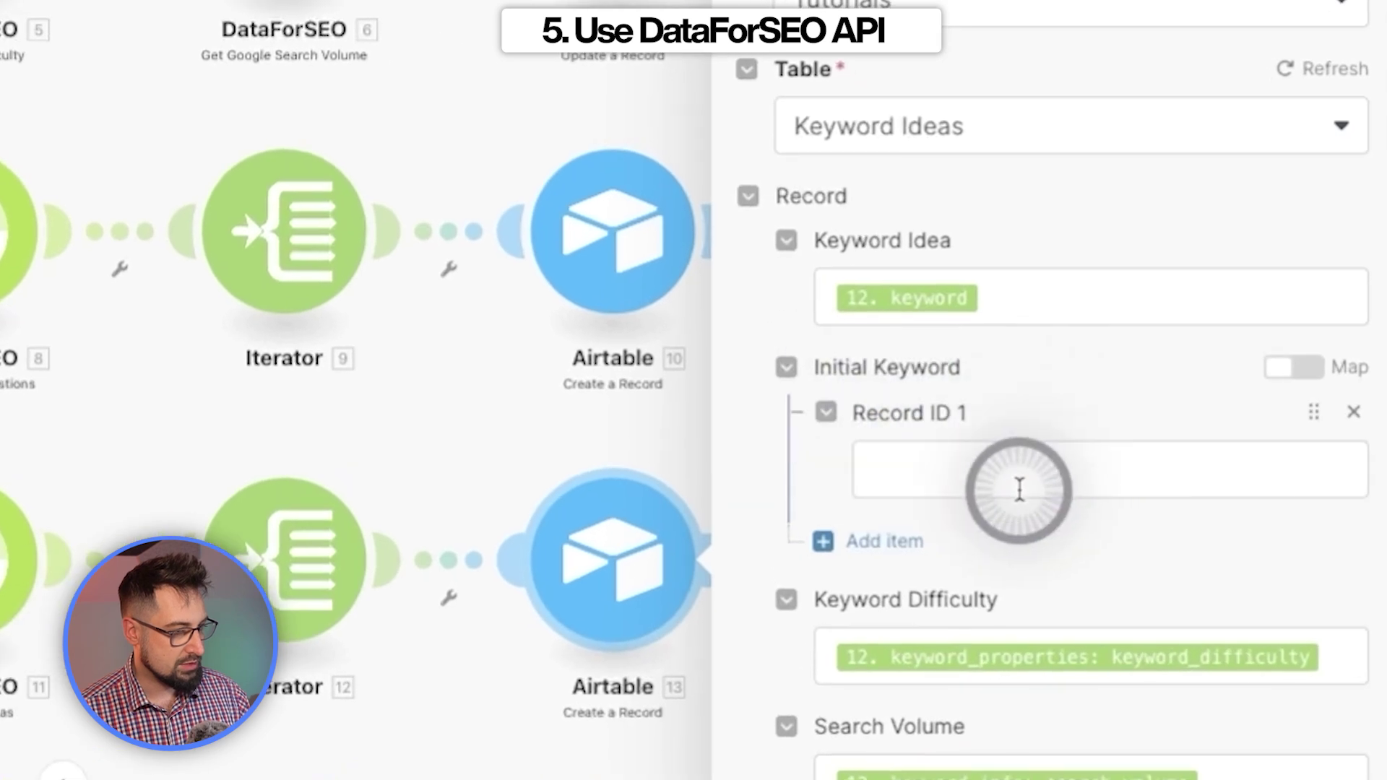
scroll(387, 357, down, 15)
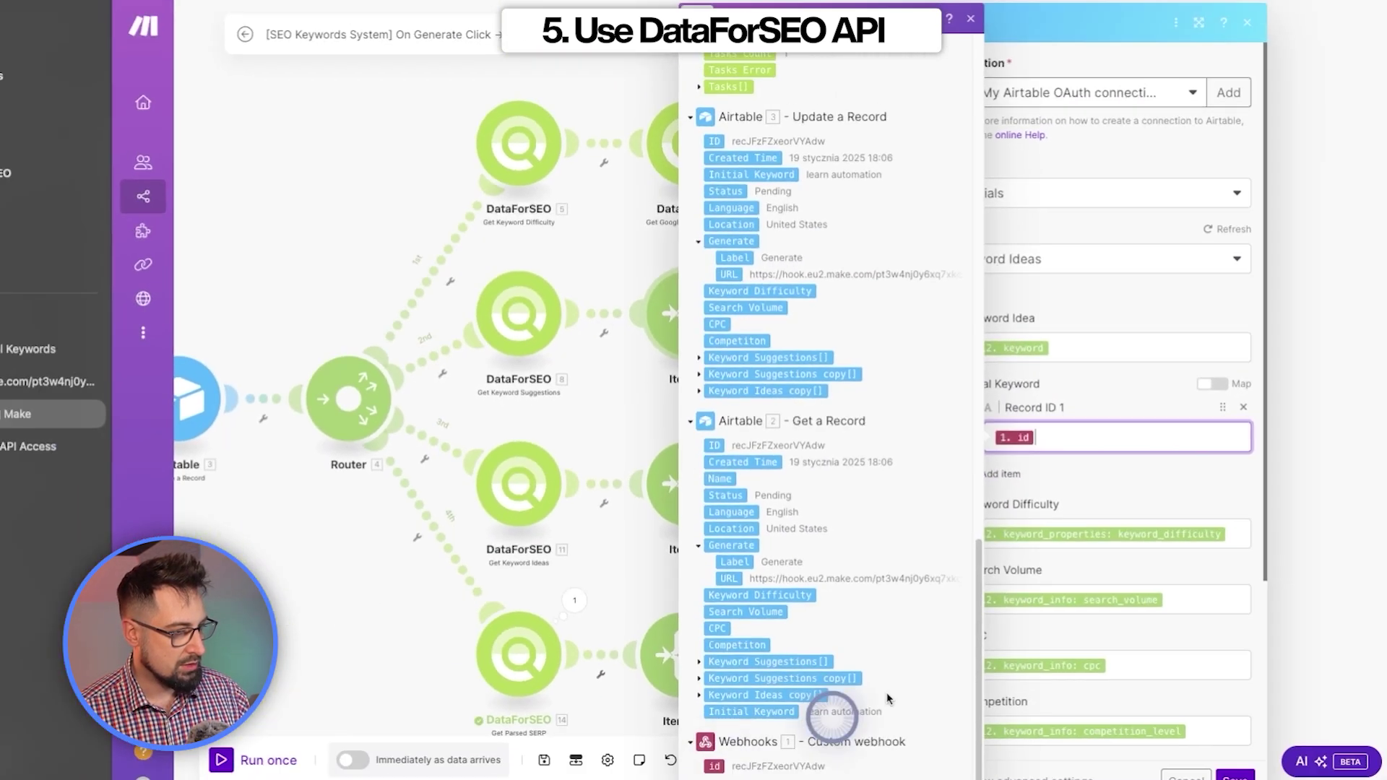
click(531, 465)
click(1229, 750)
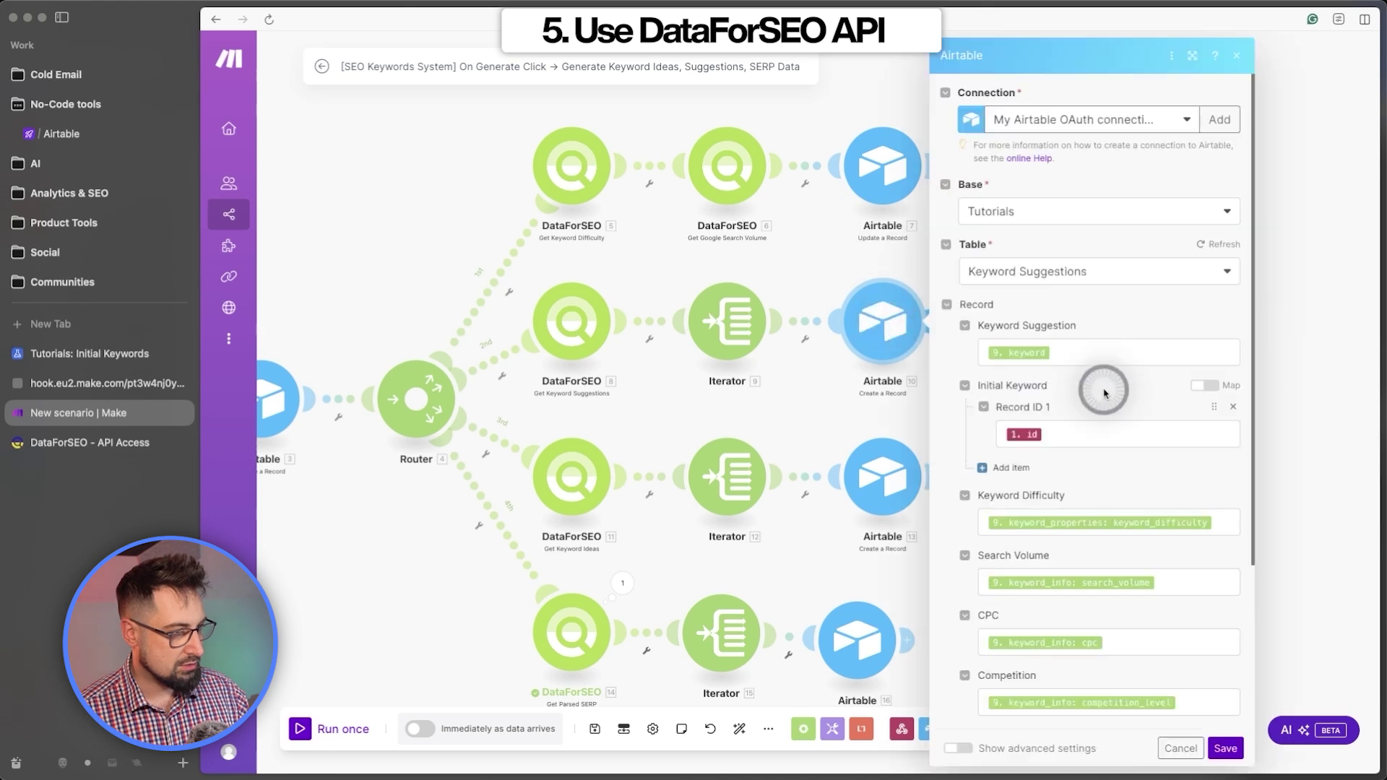
click(1219, 744)
Set the SERP branch's Create a Record module to the Tutorials base and the SERP Data table
scroll(977, 462, down, 5)
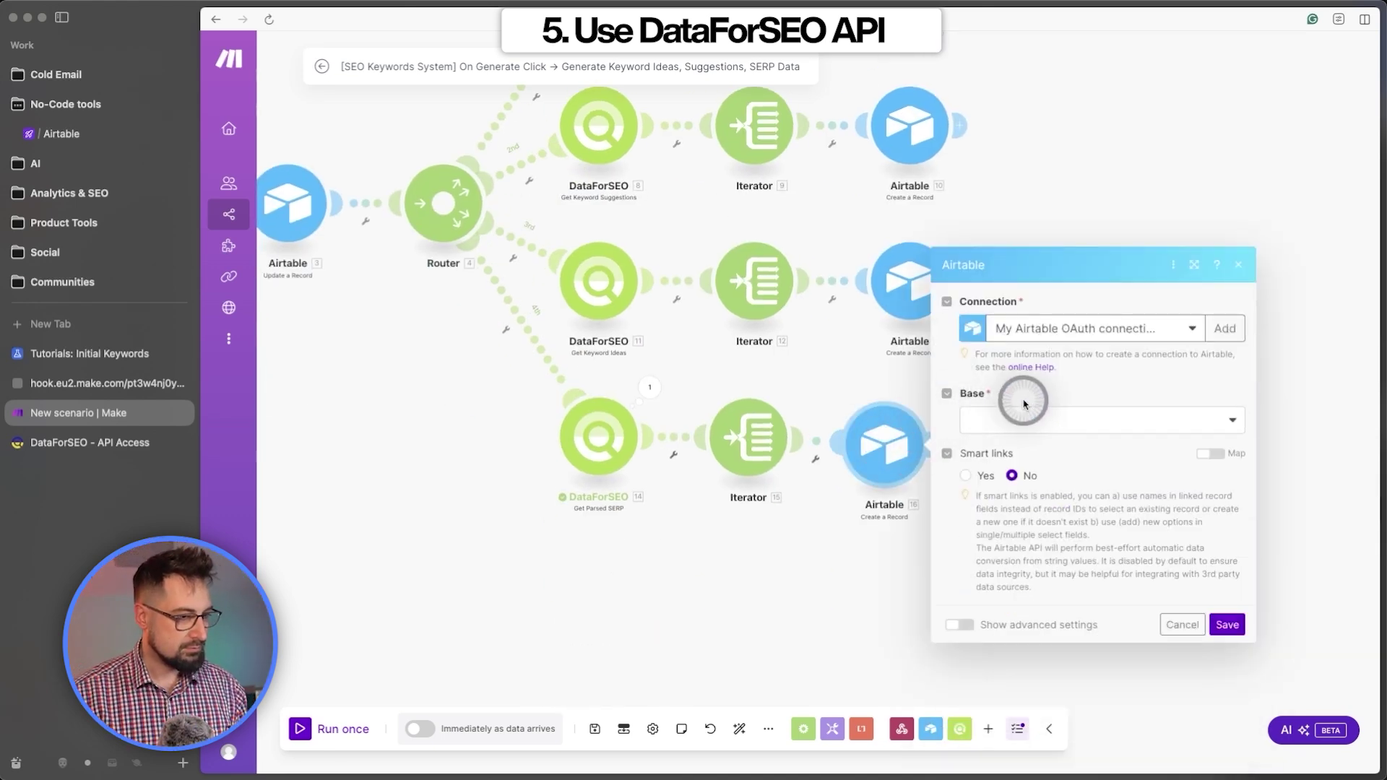
click(1149, 421)
click(1012, 442)
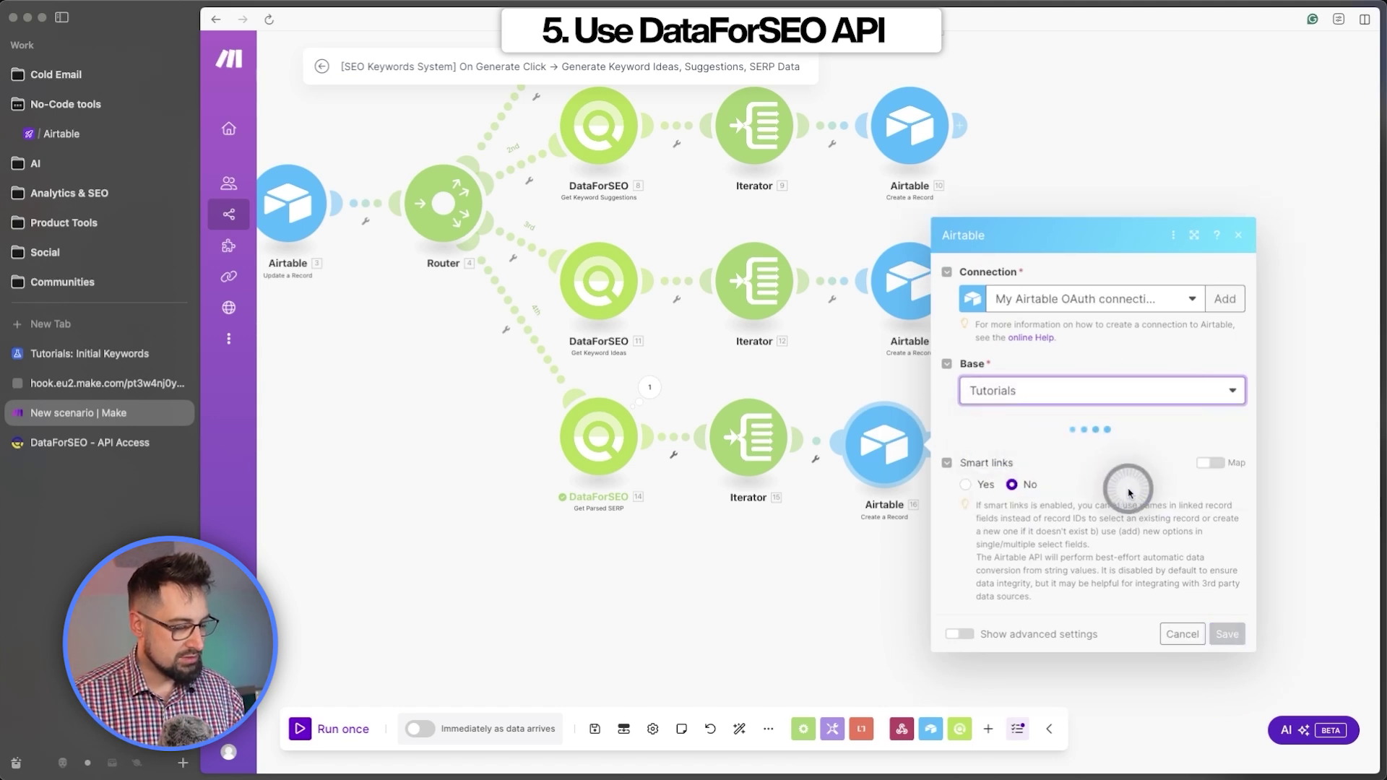
click(1159, 460)
click(1028, 545)
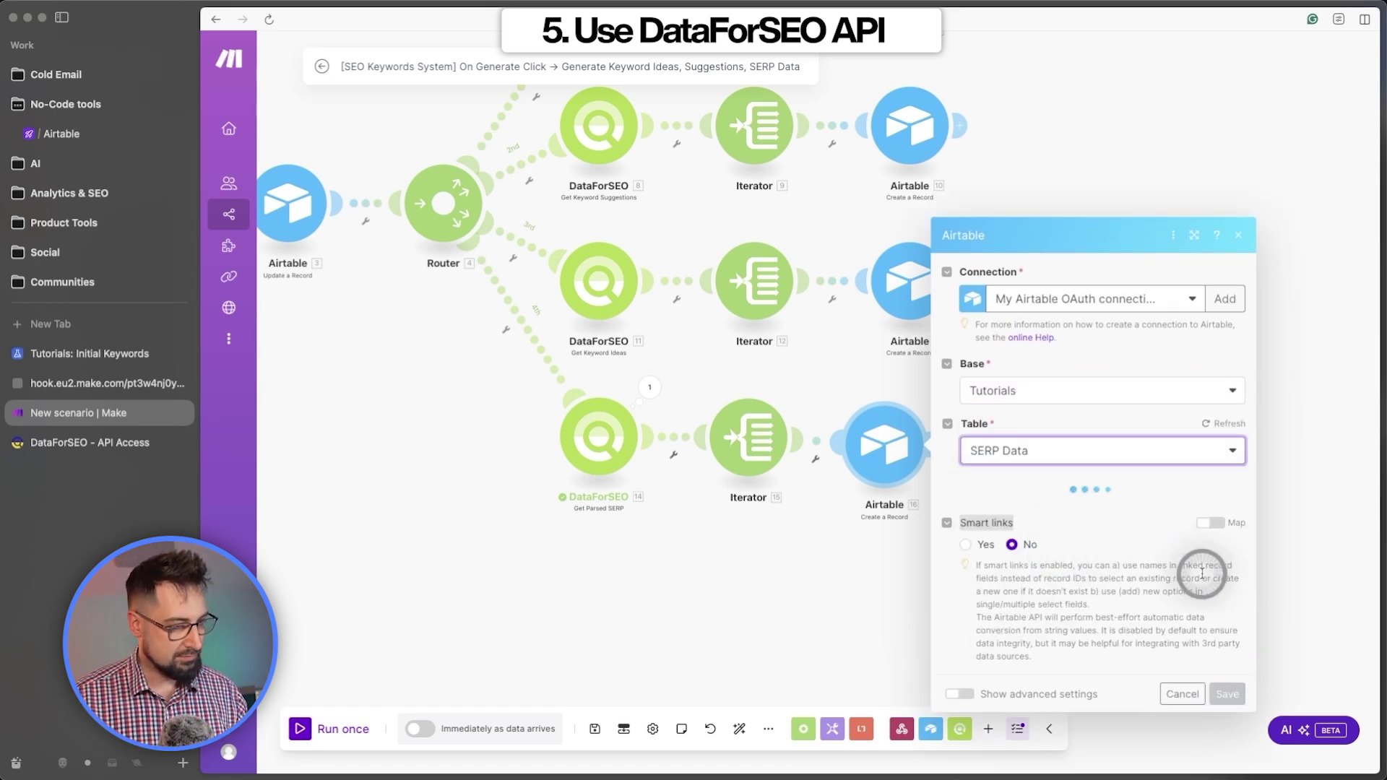
Map the Iterator's title to Title and the webhook id to the Initial Keyword record ID in the SERP Data record module
click(1053, 351)
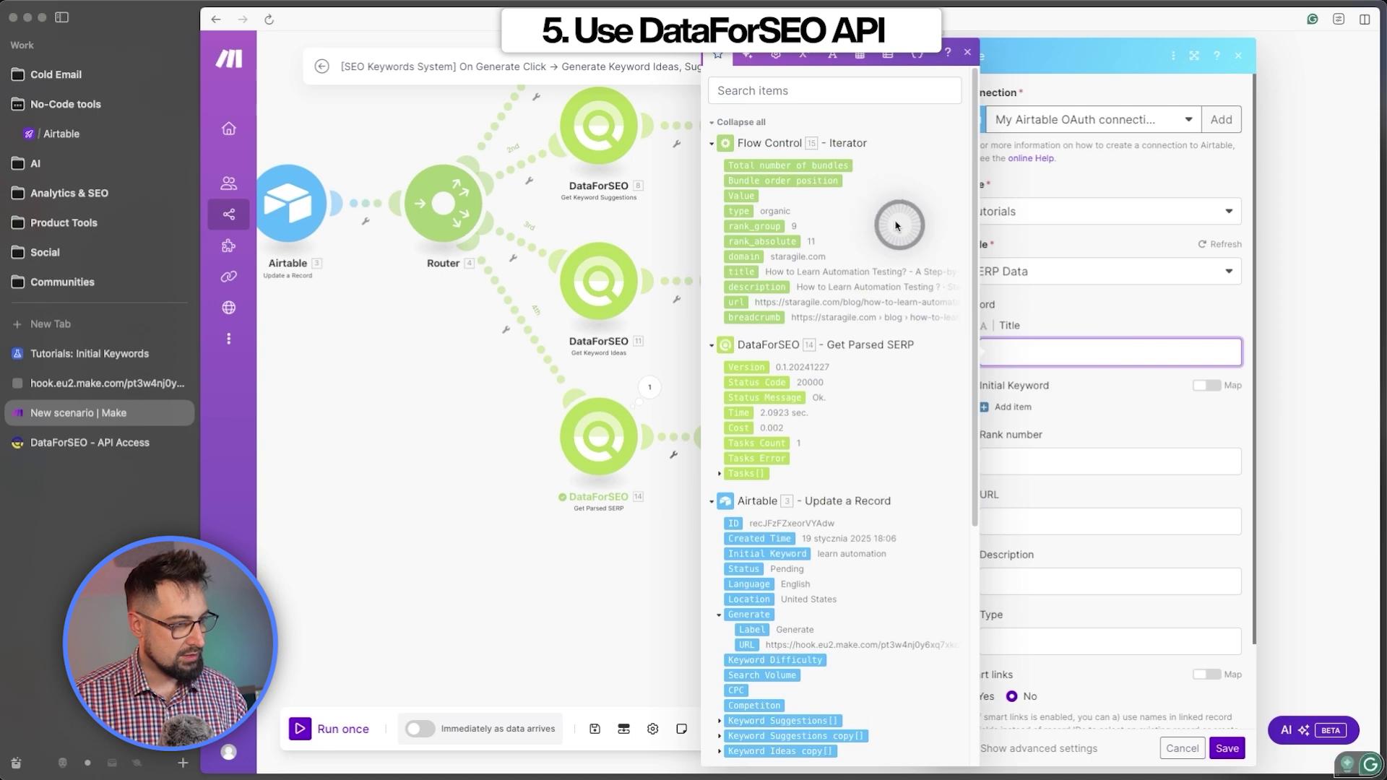
click(741, 271)
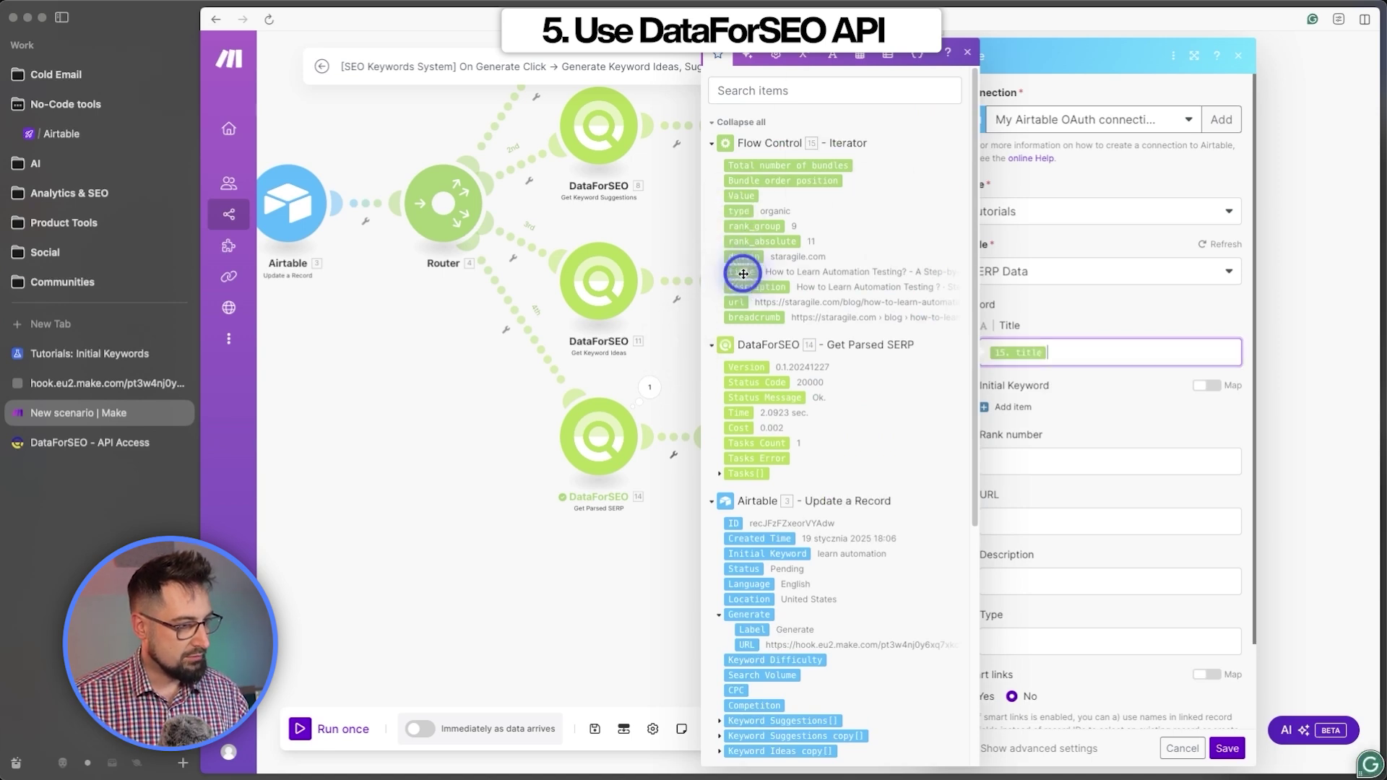
click(997, 407)
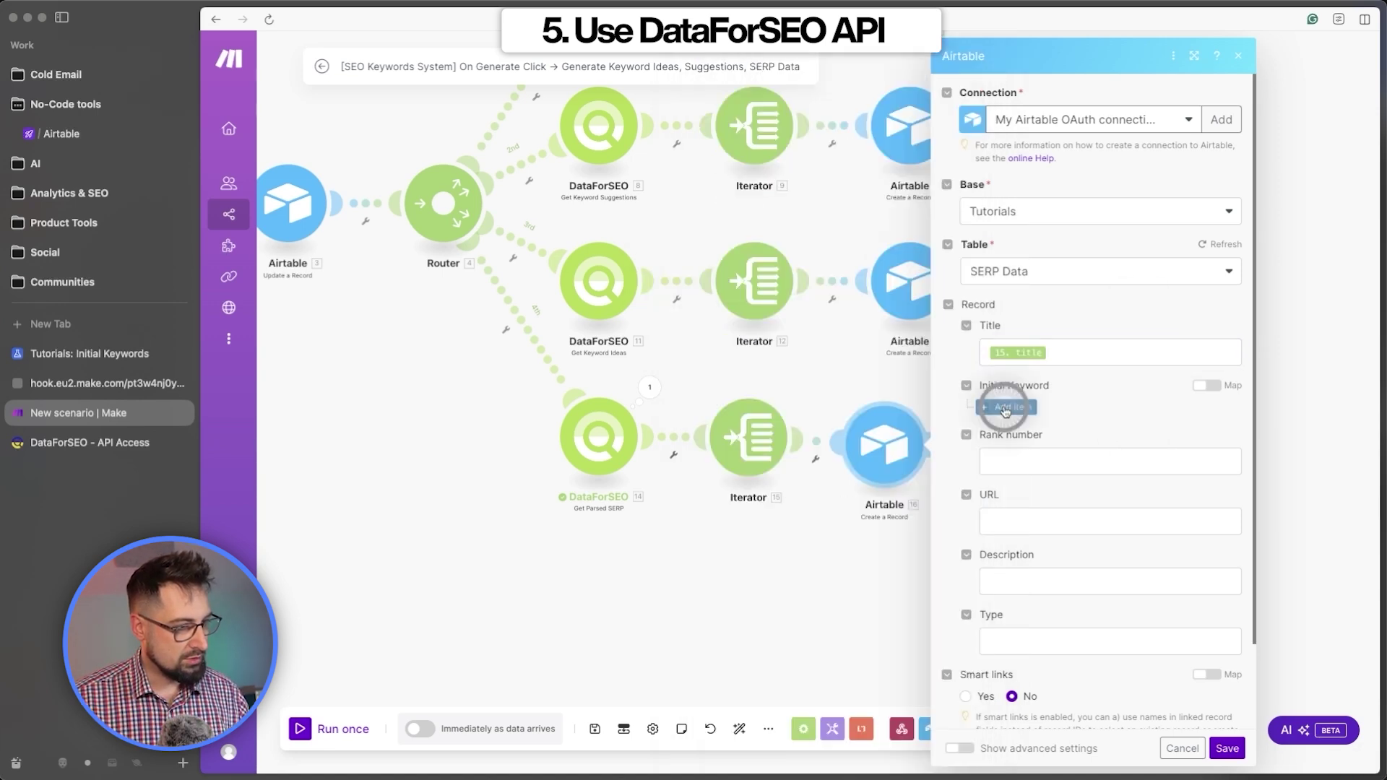
click(1077, 432)
scroll(870, 482, down, 5)
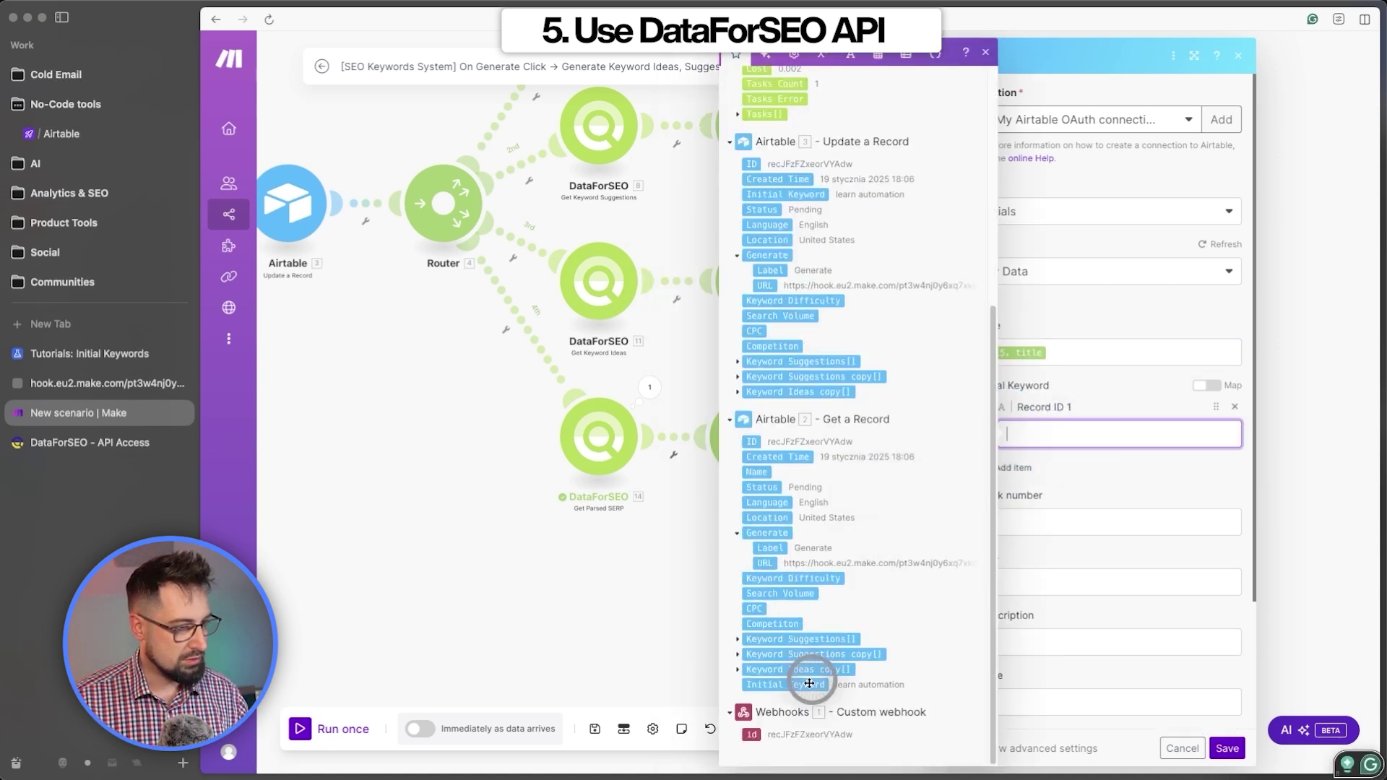
click(749, 737)
Map the Iterator's rank_absolute, url, description and type to Rank number, URL, Description and Type, and save the SERP Data record module
click(1025, 517)
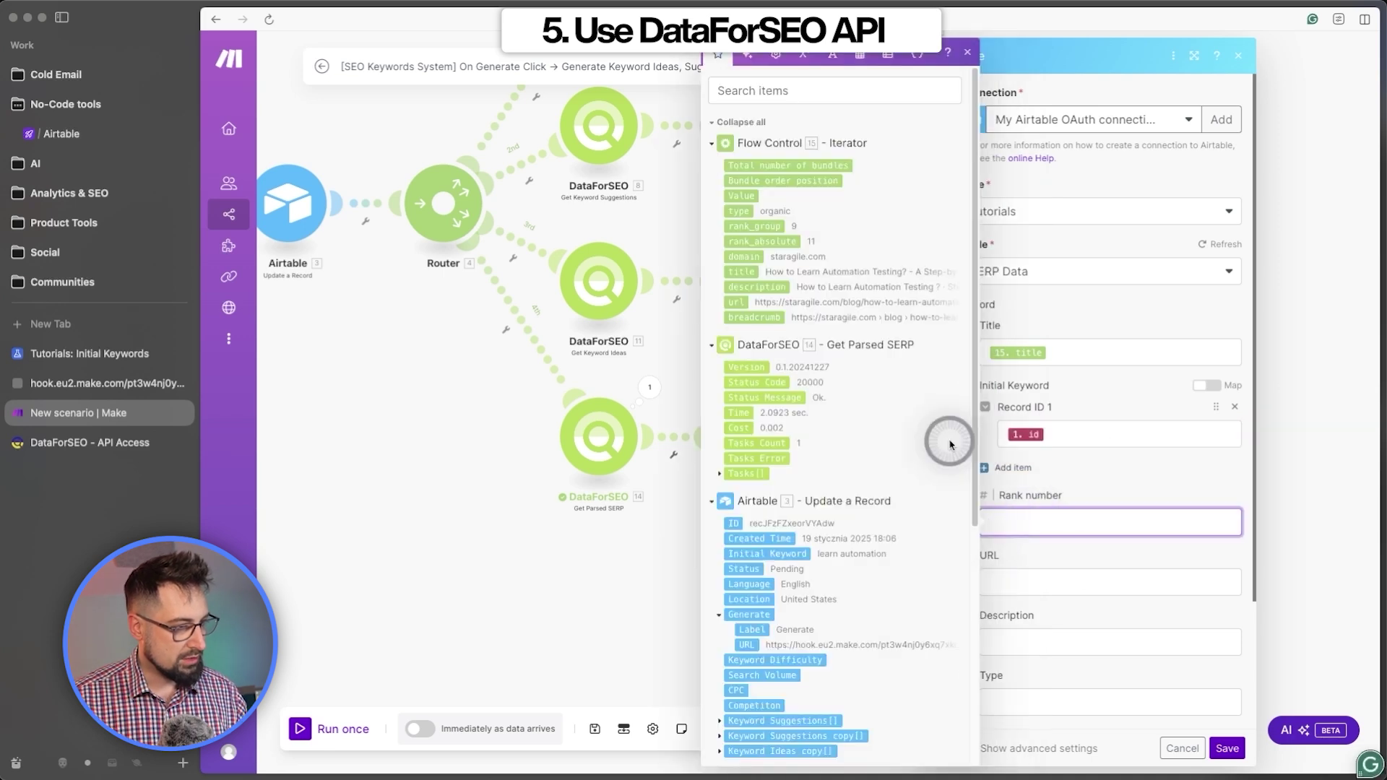
click(765, 242)
click(1042, 581)
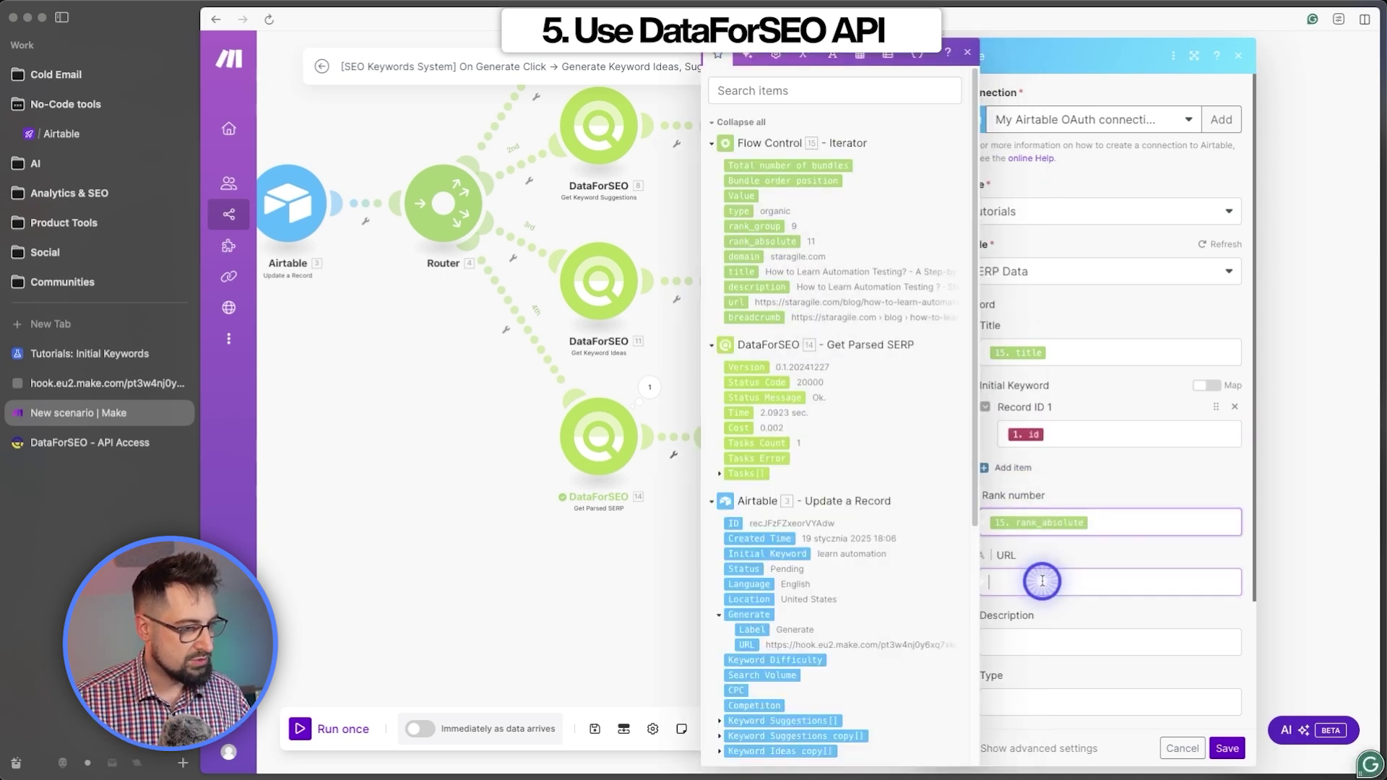
click(735, 302)
click(1075, 623)
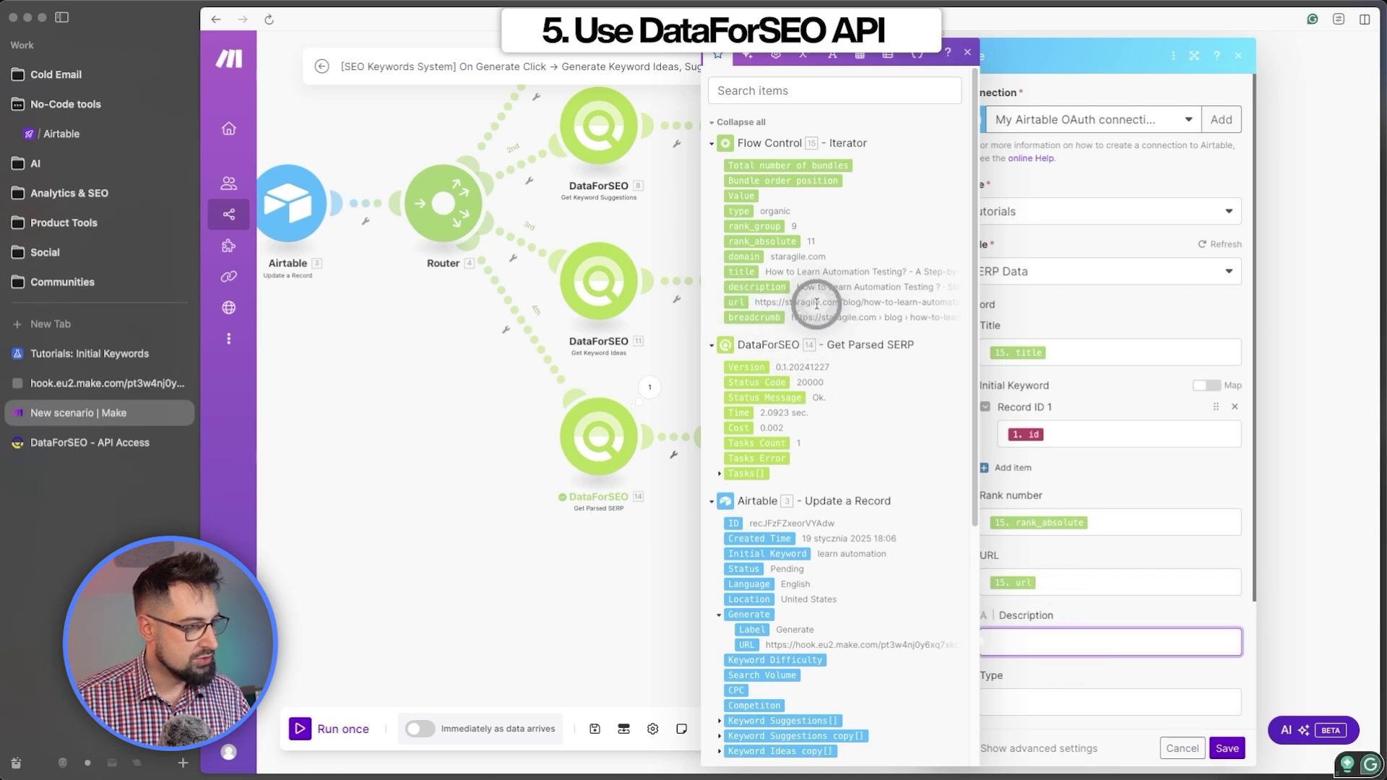
scroll(1127, 506, down, 1)
click(1056, 662)
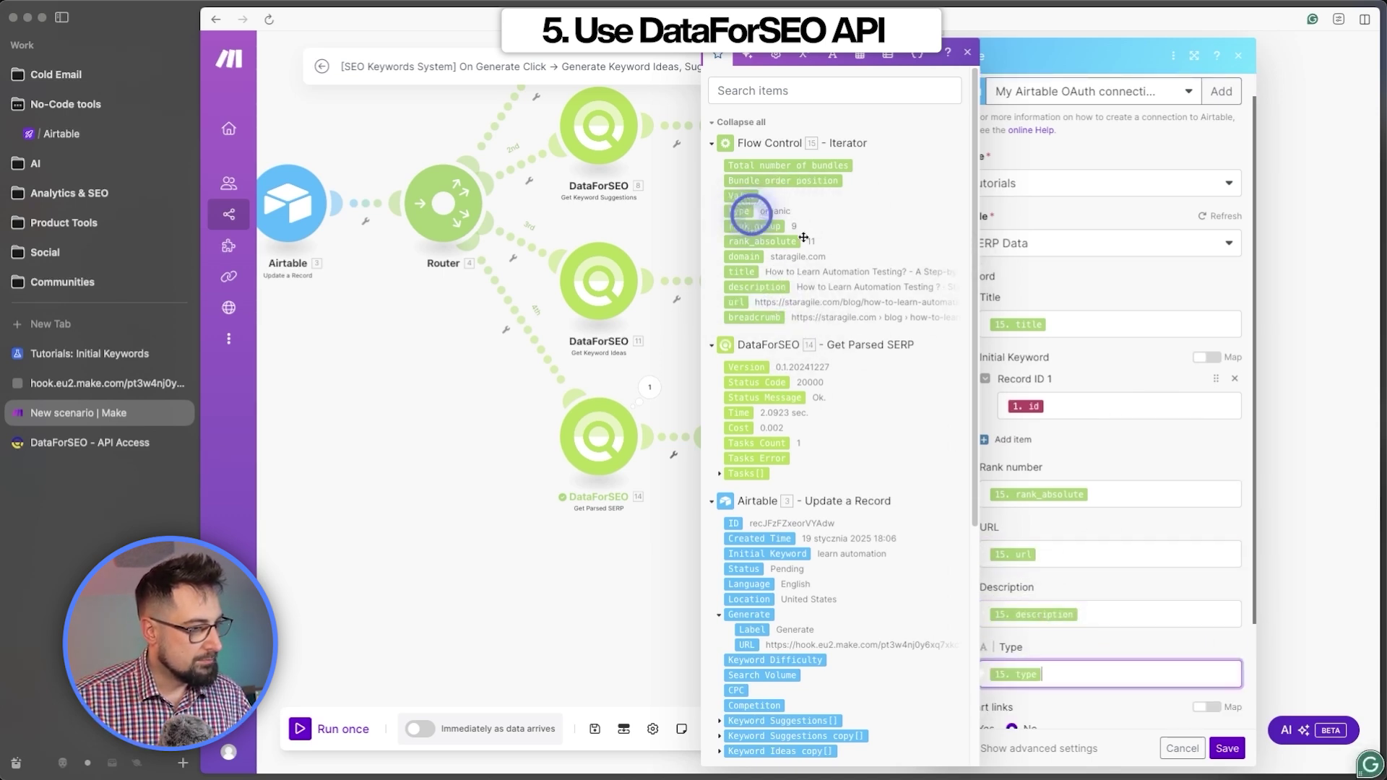
click(1184, 711)
scroll(1134, 686, down, 3)
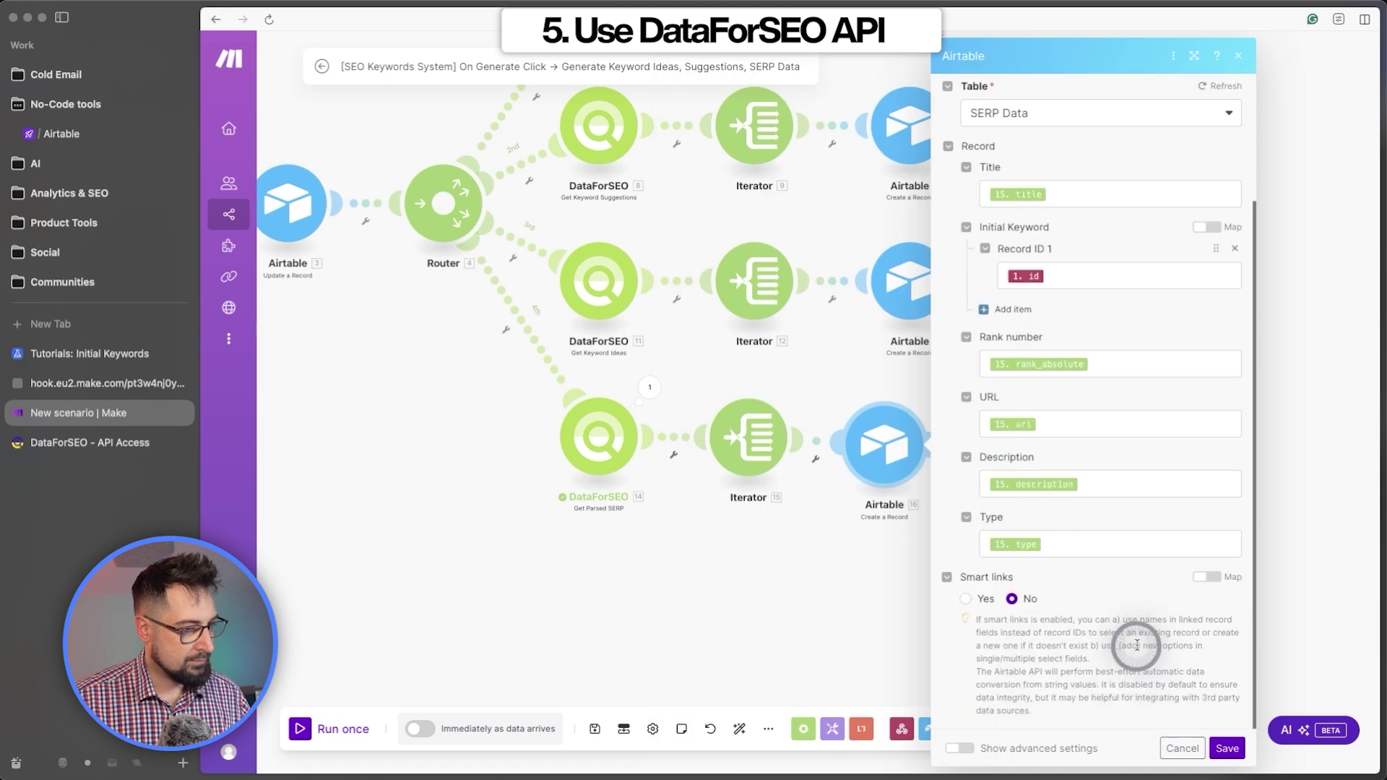
click(1226, 748)
drag(718, 456, 954, 620)
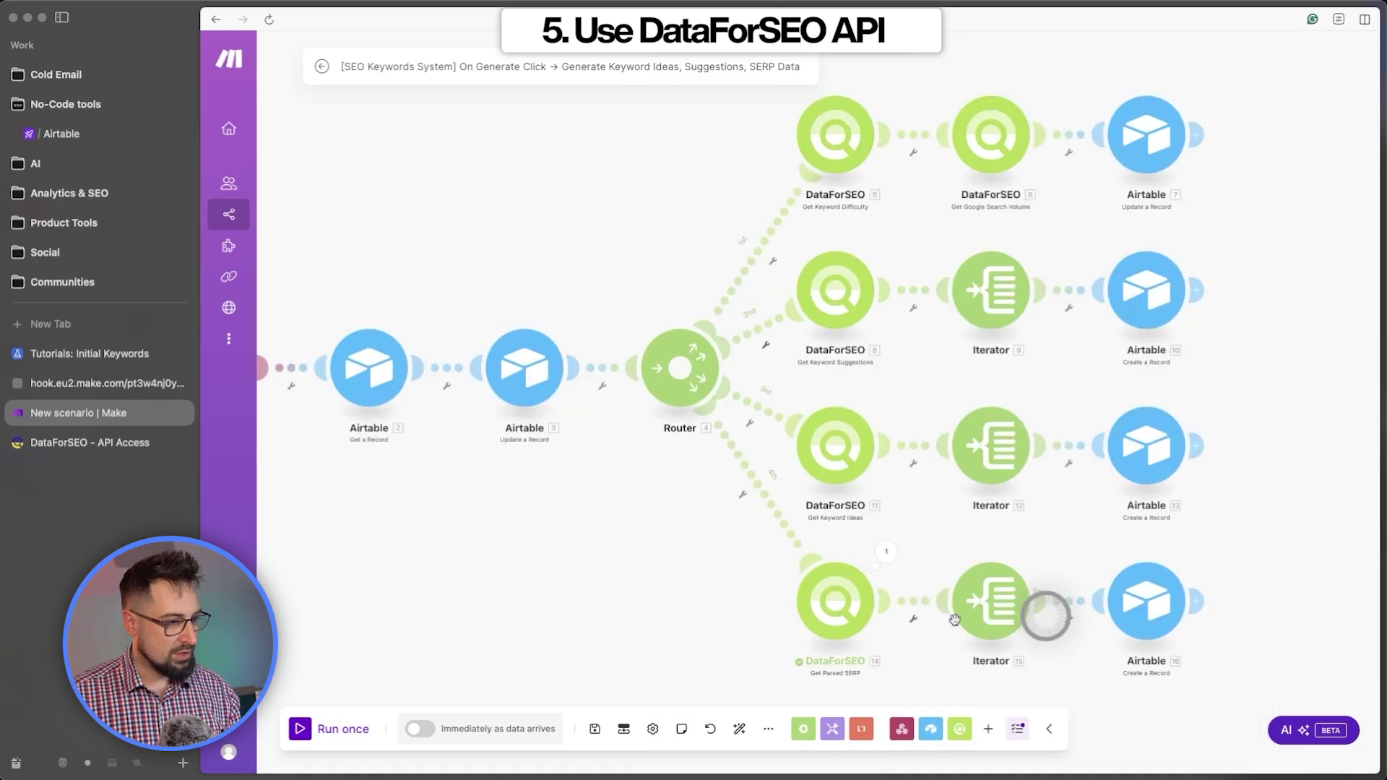
click(676, 370)
scroll(693, 518, down, 5)
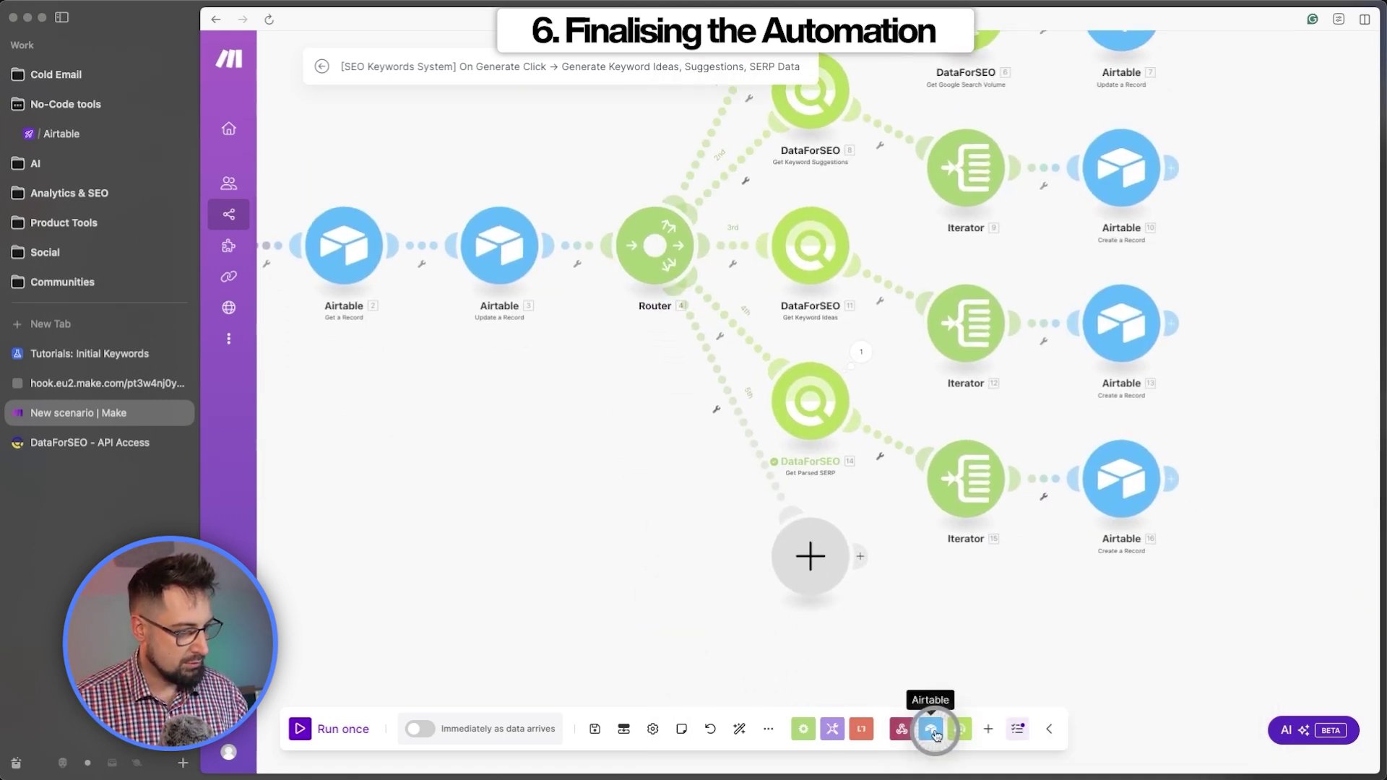
click(931, 728)
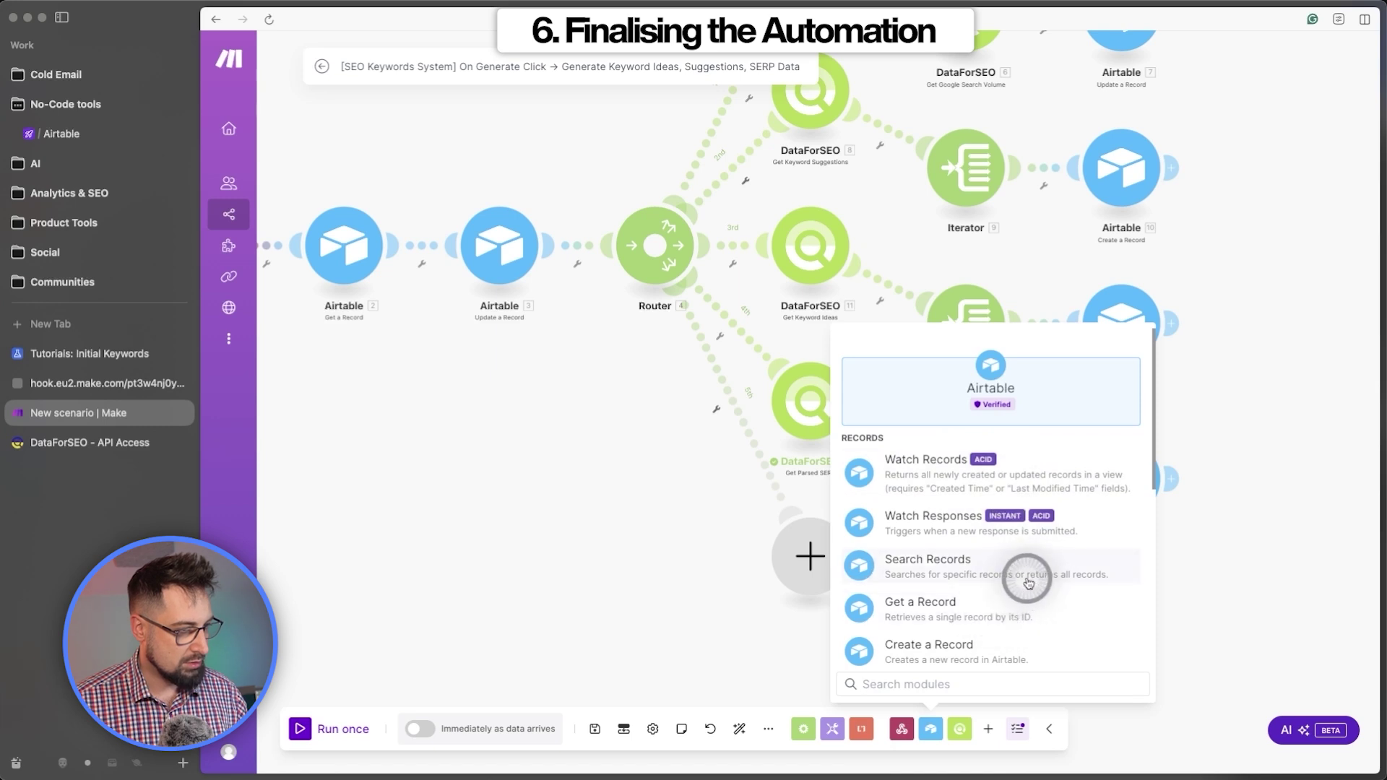
scroll(1029, 583, down, 1)
click(940, 613)
drag(906, 625, 763, 596)
right_click(810, 565)
click(860, 598)
click(1065, 566)
right_click(789, 588)
click(903, 755)
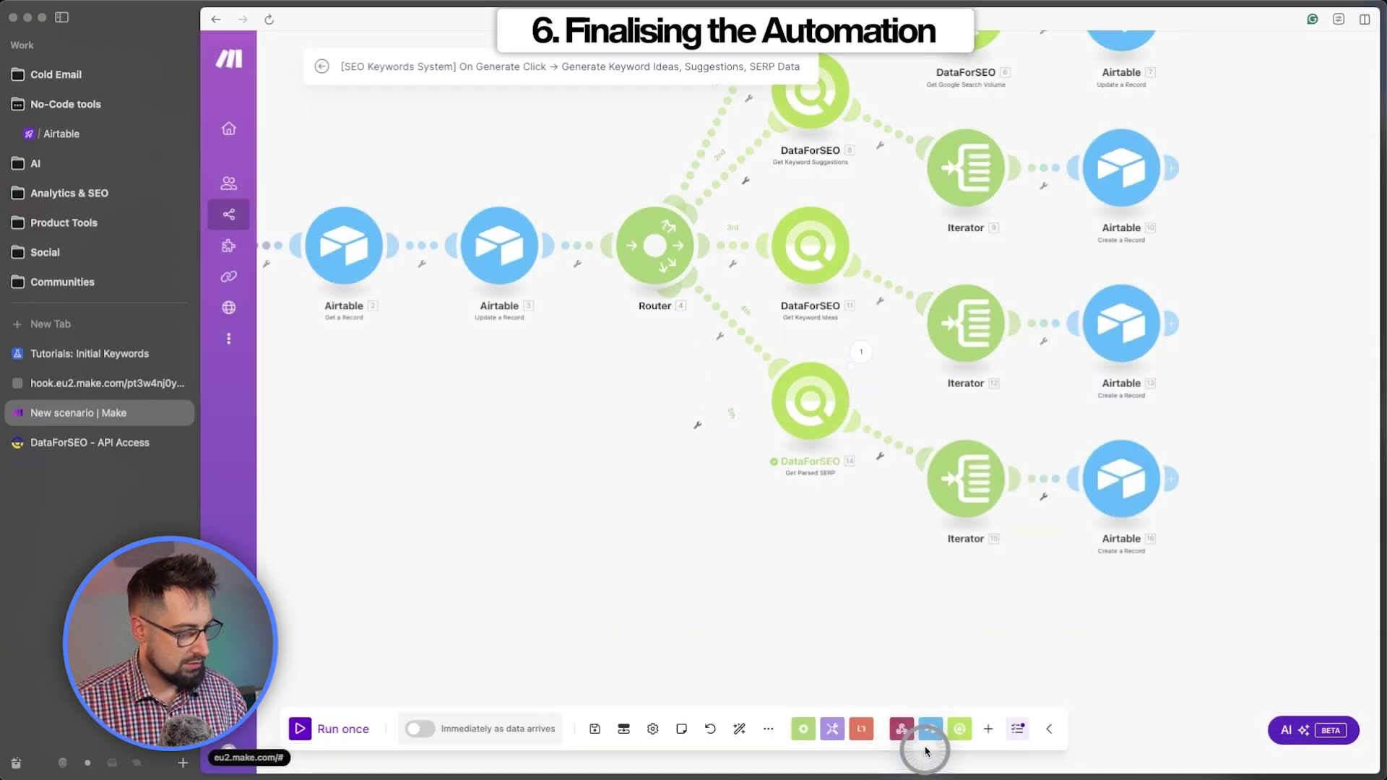
Add an Airtable Update a Record module as the Router's fifth route and open its settings
click(931, 729)
click(980, 659)
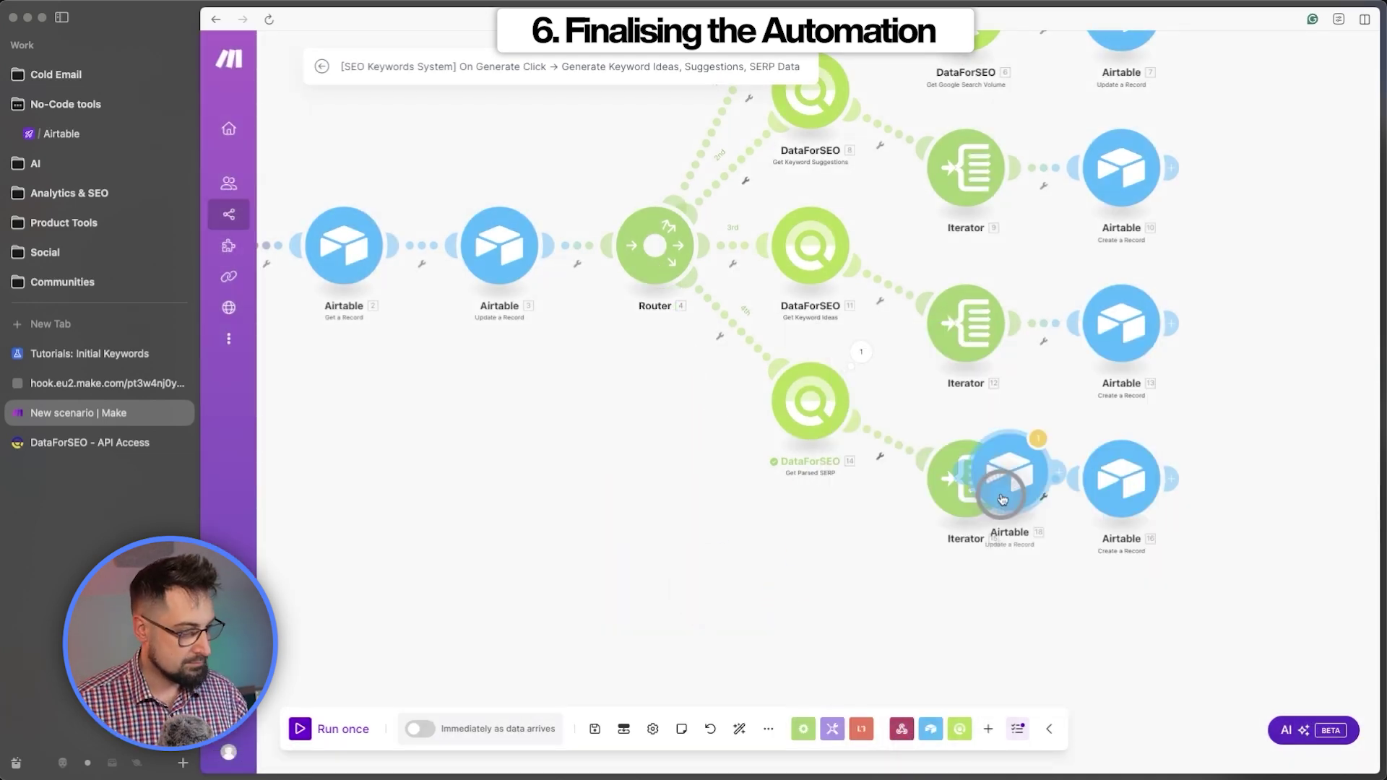
click(745, 584)
click(745, 584)
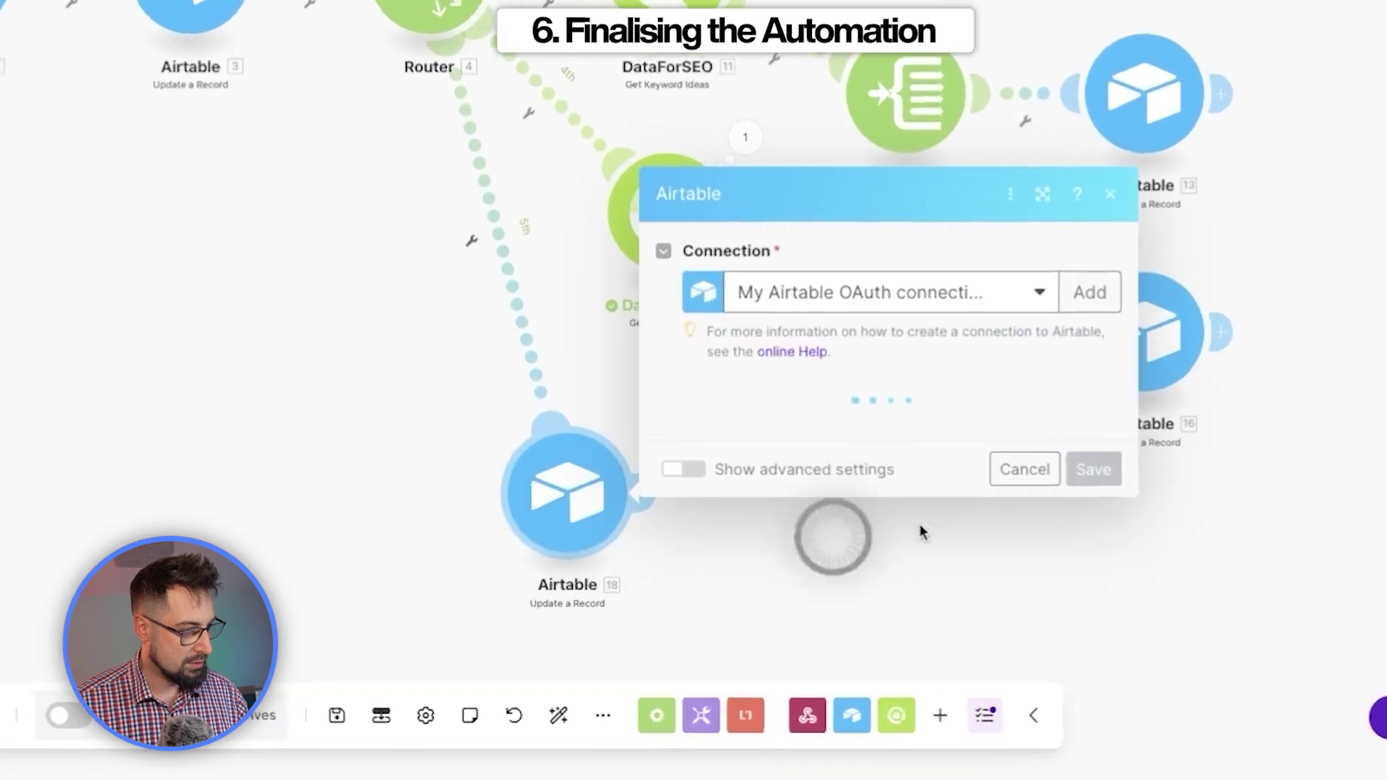
Set the fifth route's module to the Tutorials base and Initial Keywords table, with the webhook id as Record ID
click(852, 432)
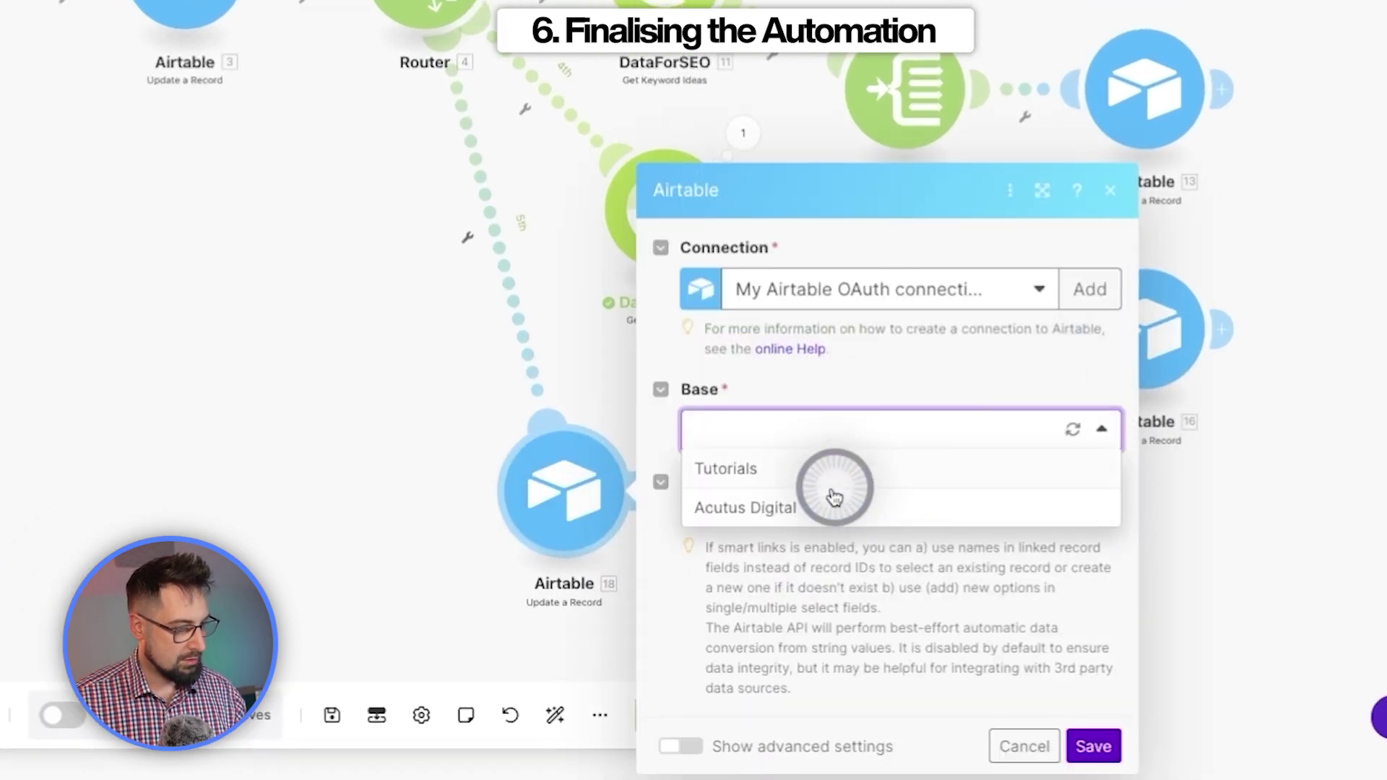
click(856, 467)
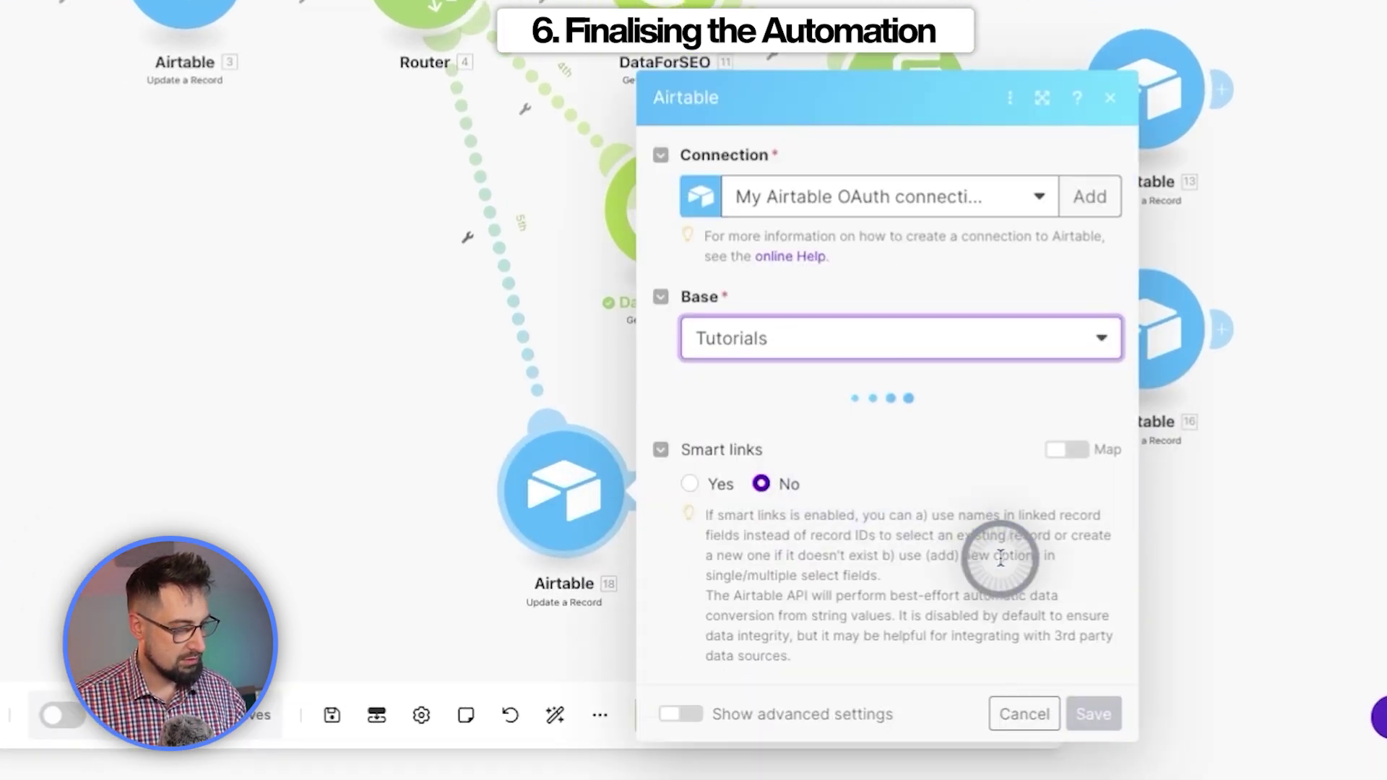
click(811, 433)
click(852, 469)
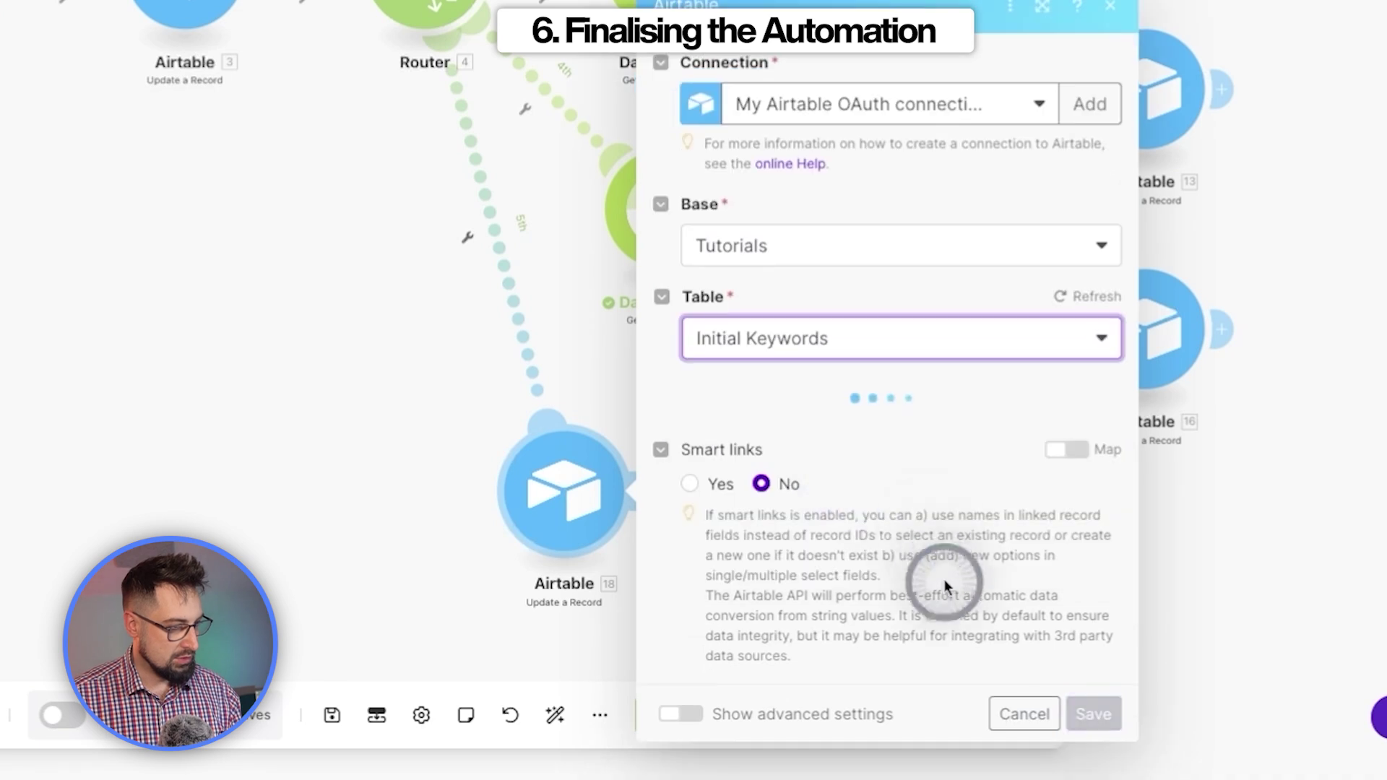
click(889, 232)
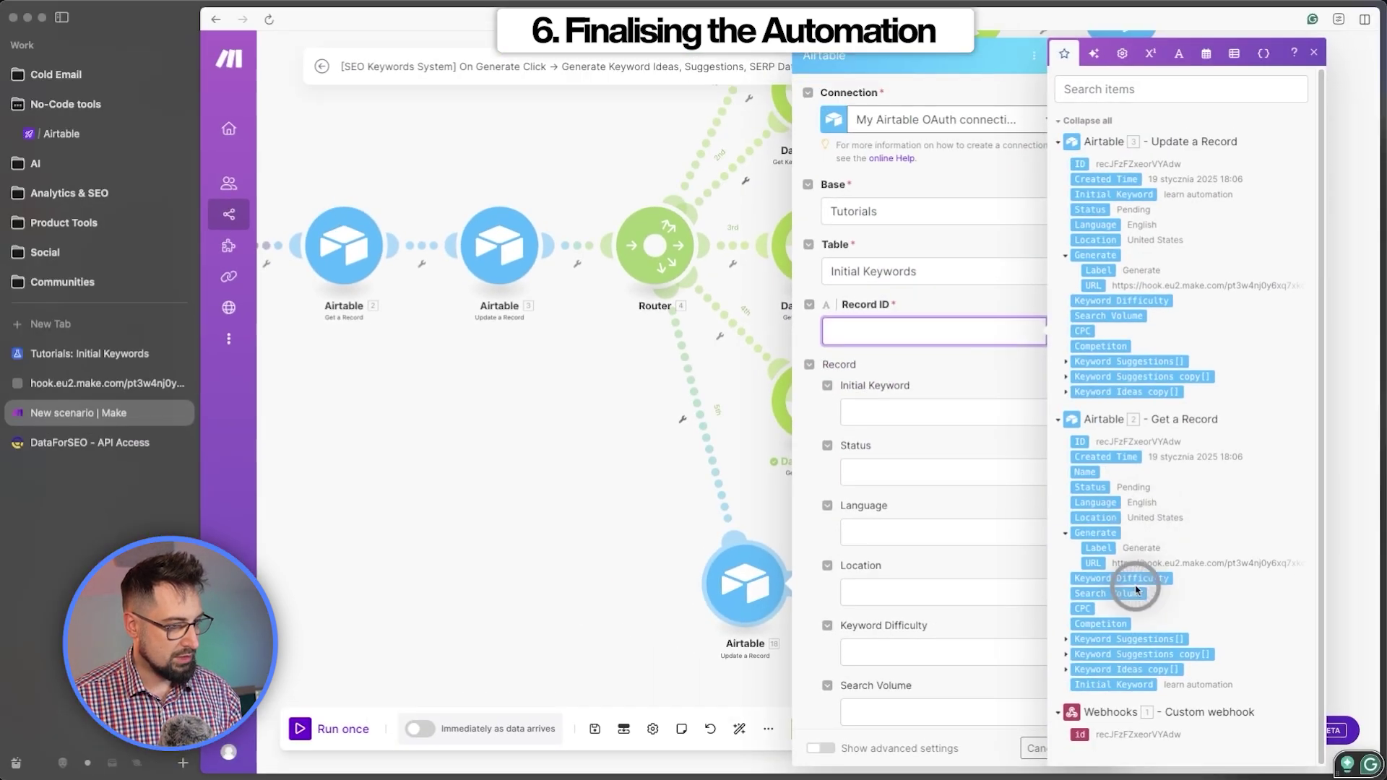
Check the Status options in Airtable, set Status to Processed in the fifth route's Update a Record module, and save it
click(936, 472)
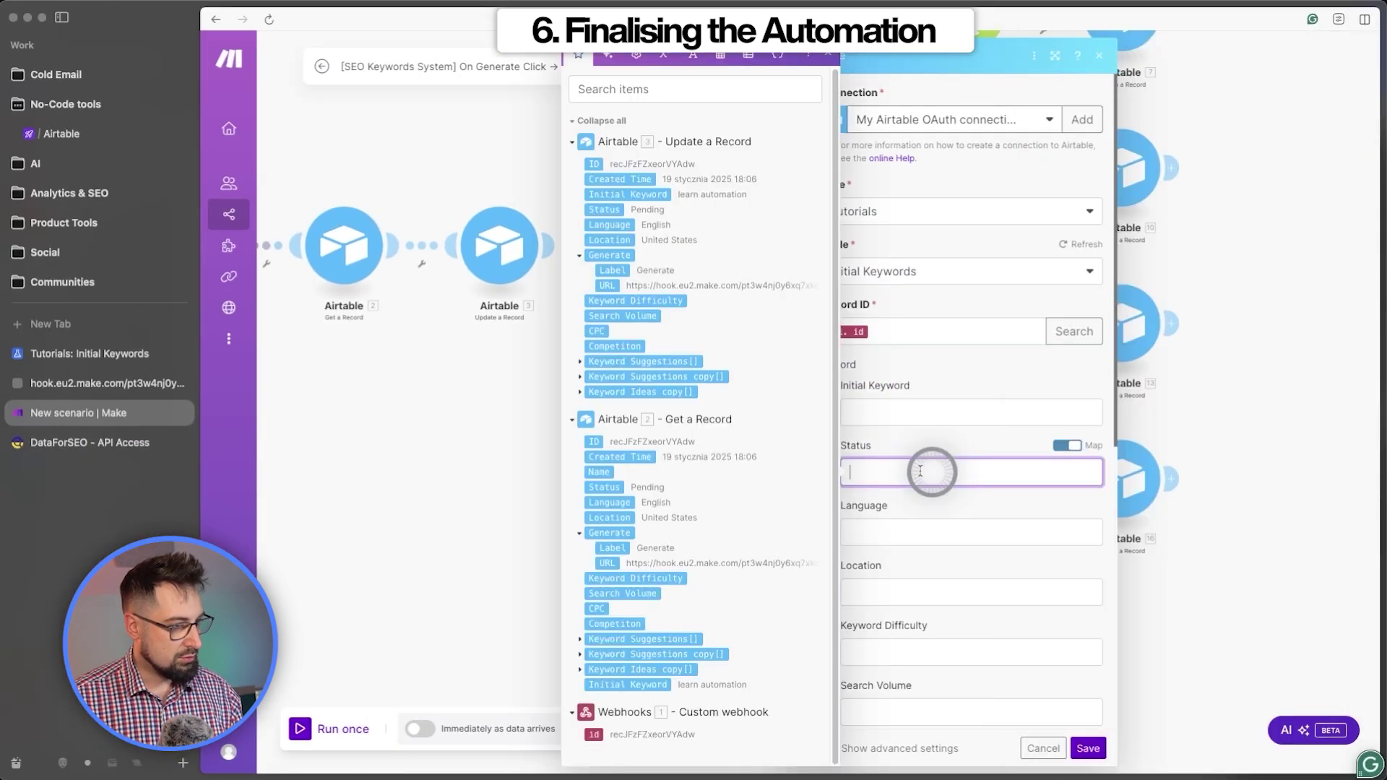
click(108, 354)
scroll(771, 189, left, 5)
click(674, 171)
click(702, 163)
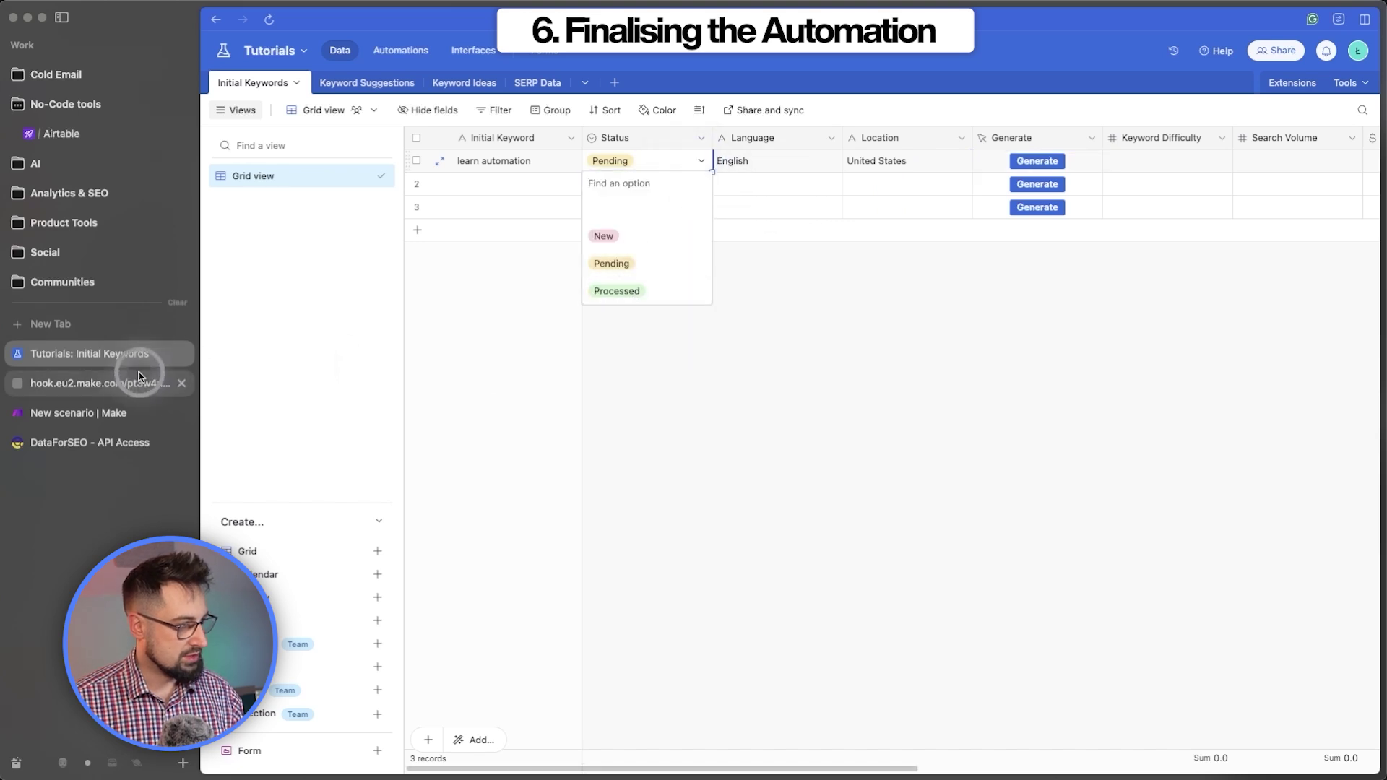
click(118, 411)
click(951, 472)
text(Processed)
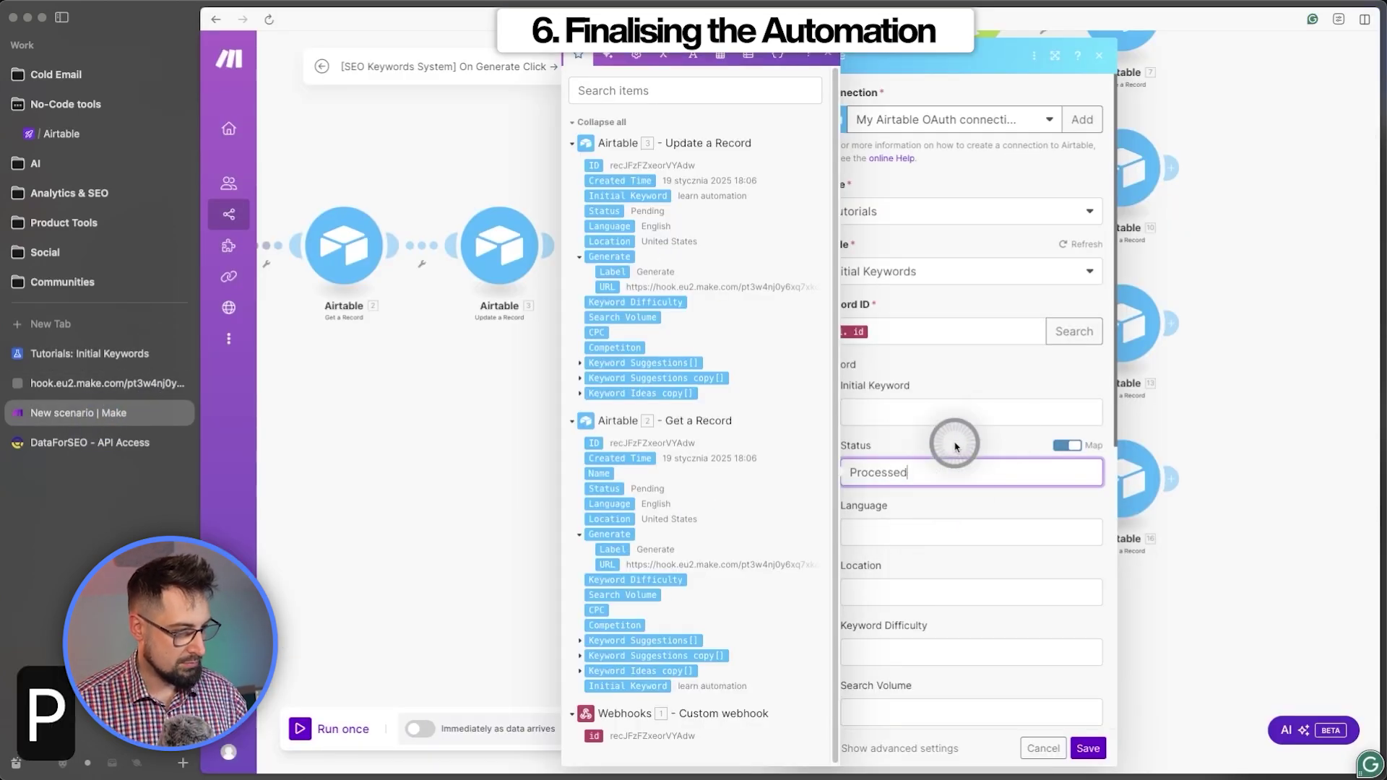
click(1067, 446)
click(1053, 475)
click(914, 564)
click(1088, 749)
Auto-align the scenario, start a single run, and trigger Generate for the "learn automation" record in Airtable
click(741, 730)
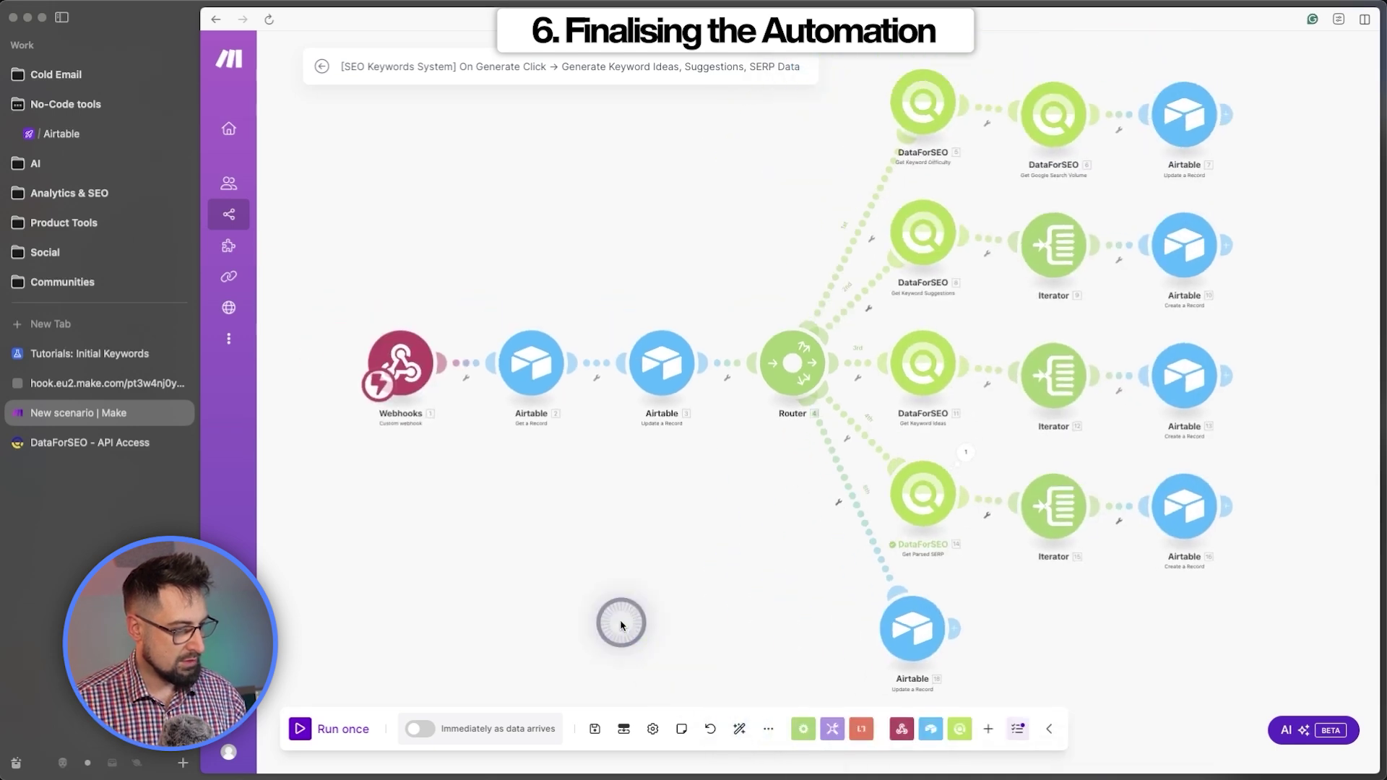
click(299, 730)
click(108, 353)
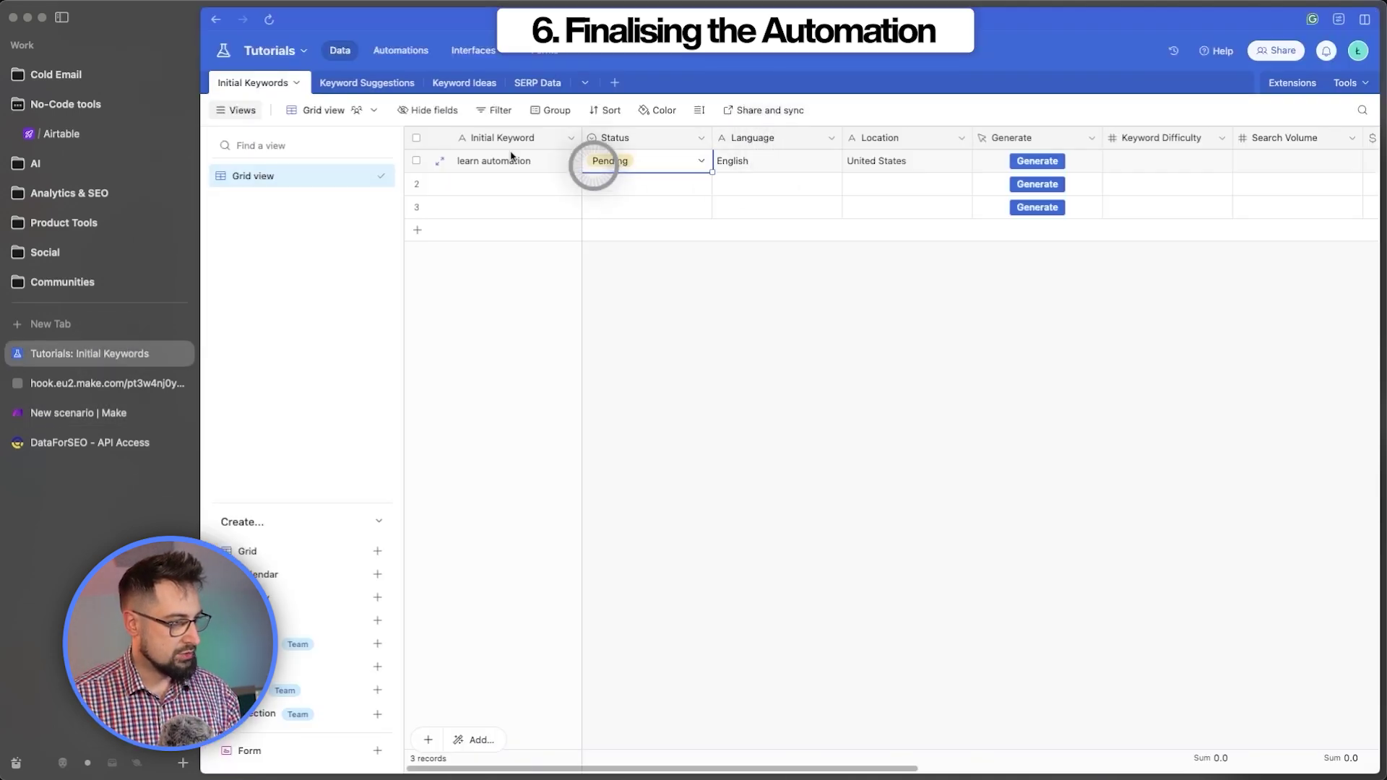
click(1037, 161)
key(super+w)
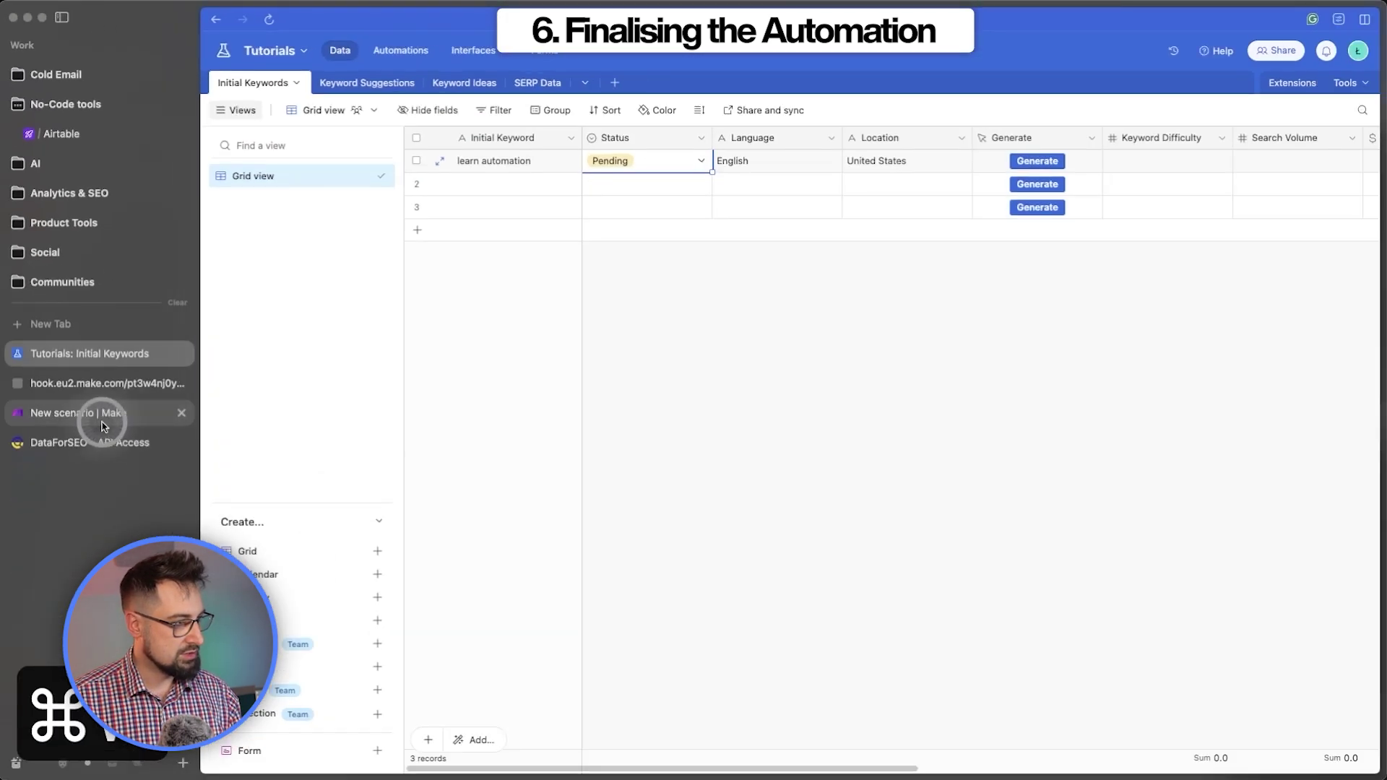
click(102, 422)
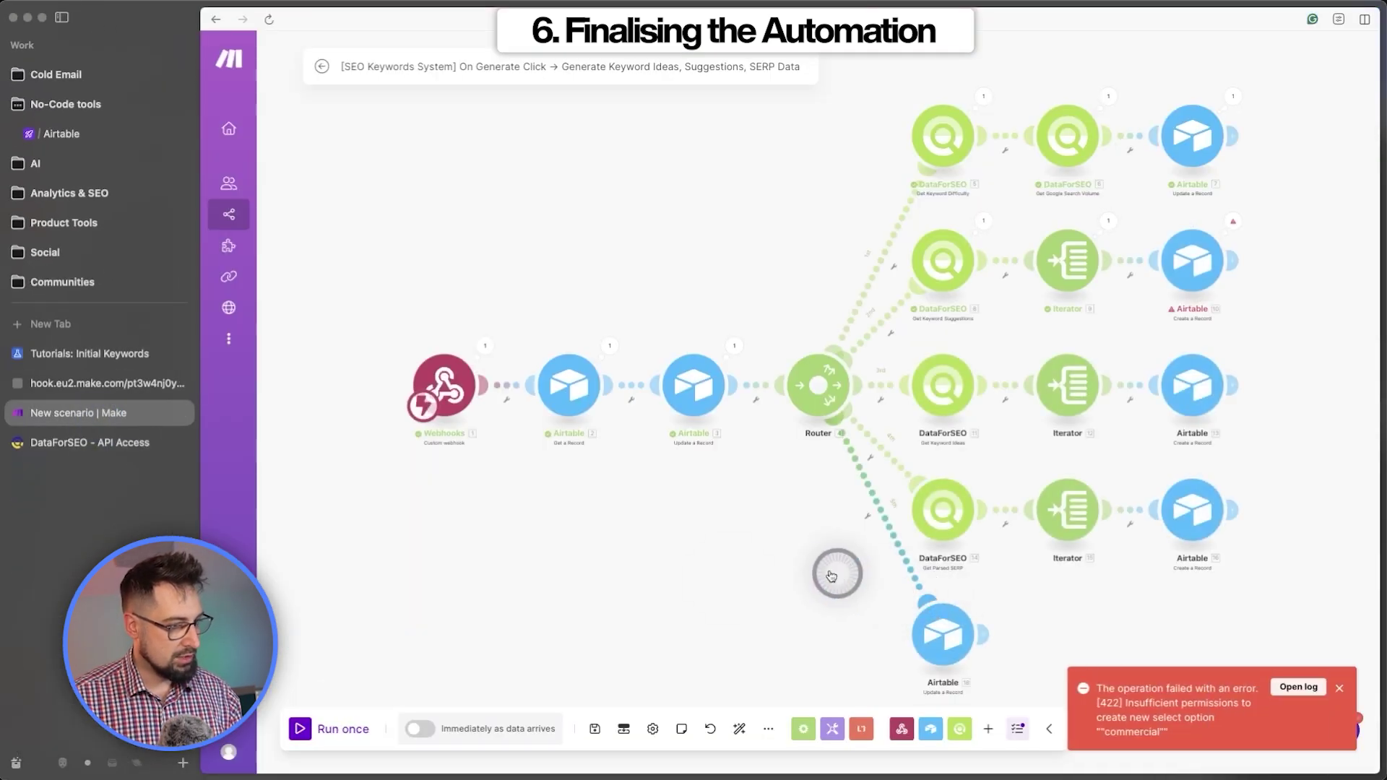
Examine the error details of the failed Airtable Create a Record module in the Keyword Suggestions branch
drag(831, 576, 665, 548)
scroll(960, 366, up, 5)
drag(1034, 393, 1030, 397)
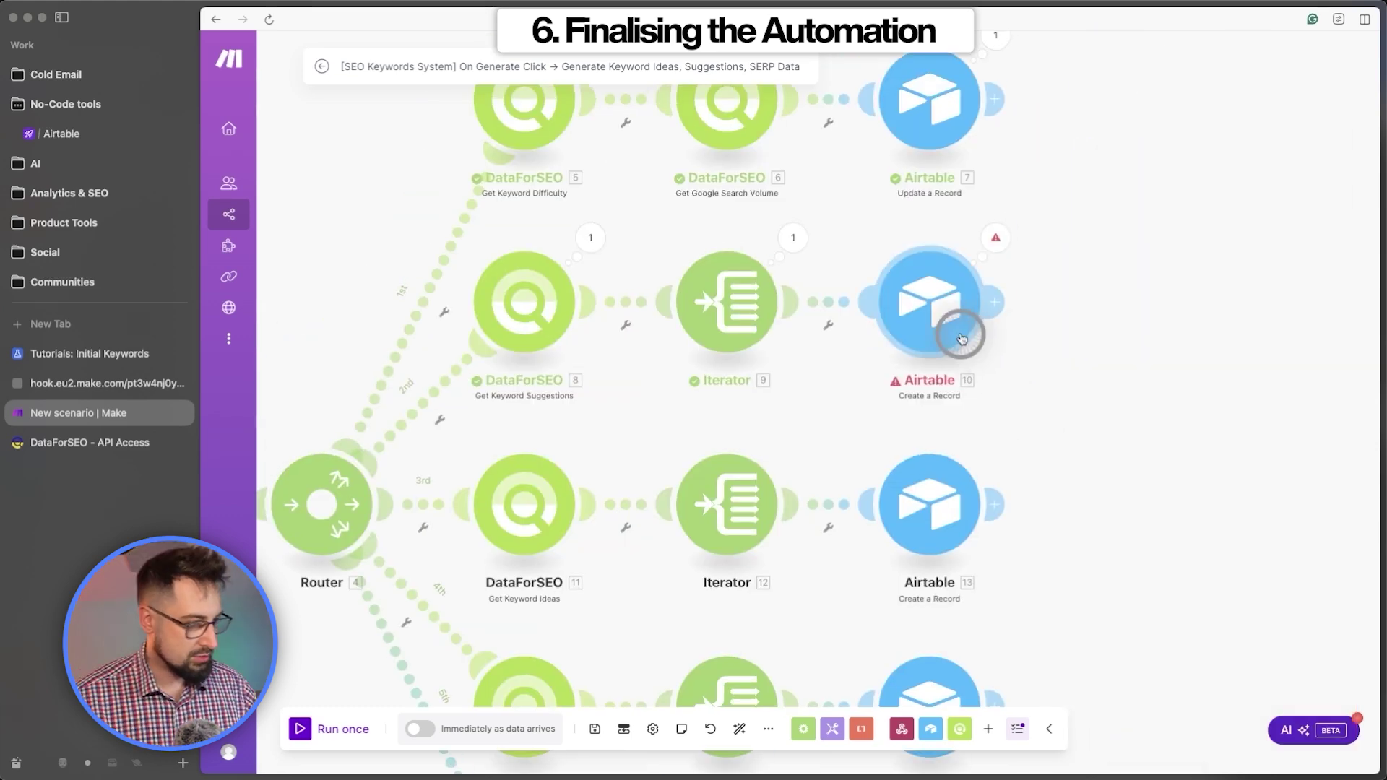
click(994, 235)
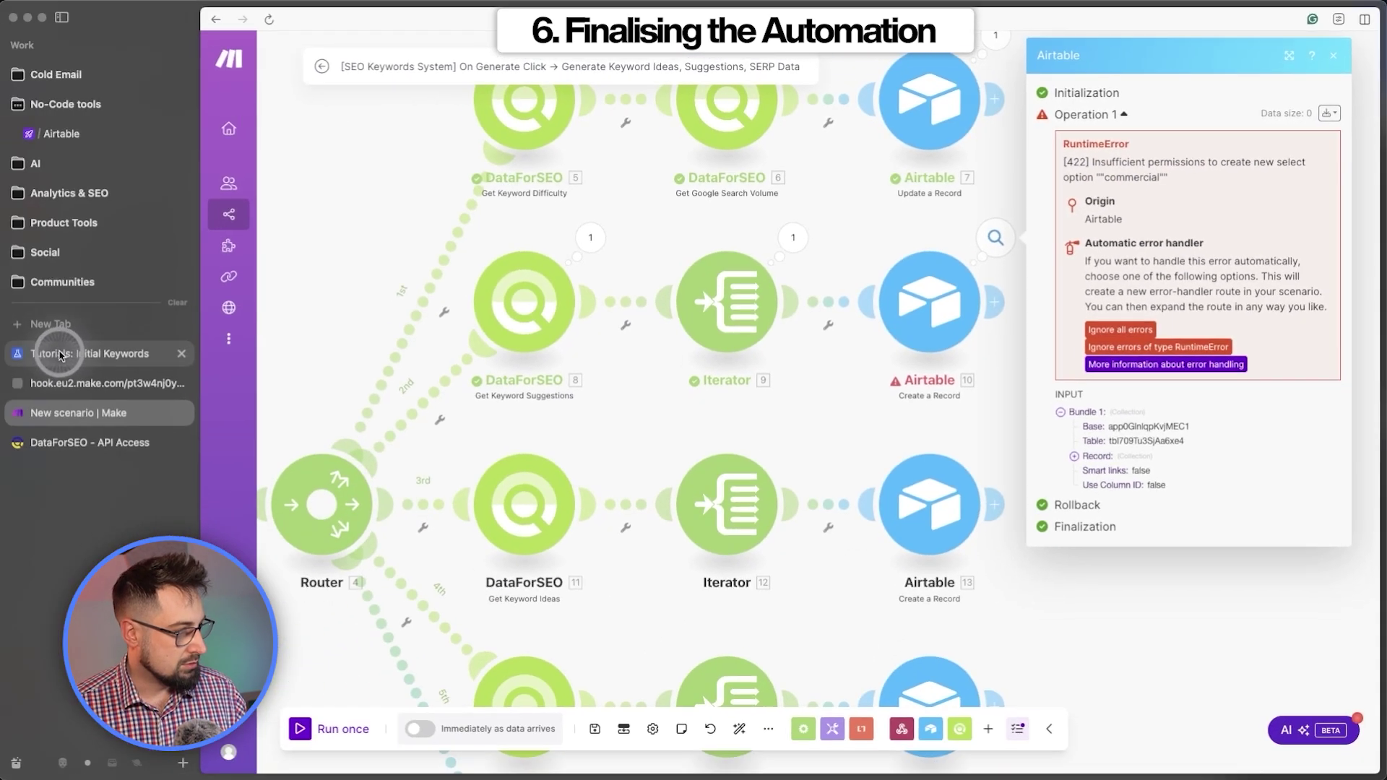
Check the Search Intent field and its select options in Airtable's Keyword Suggestions table
click(60, 355)
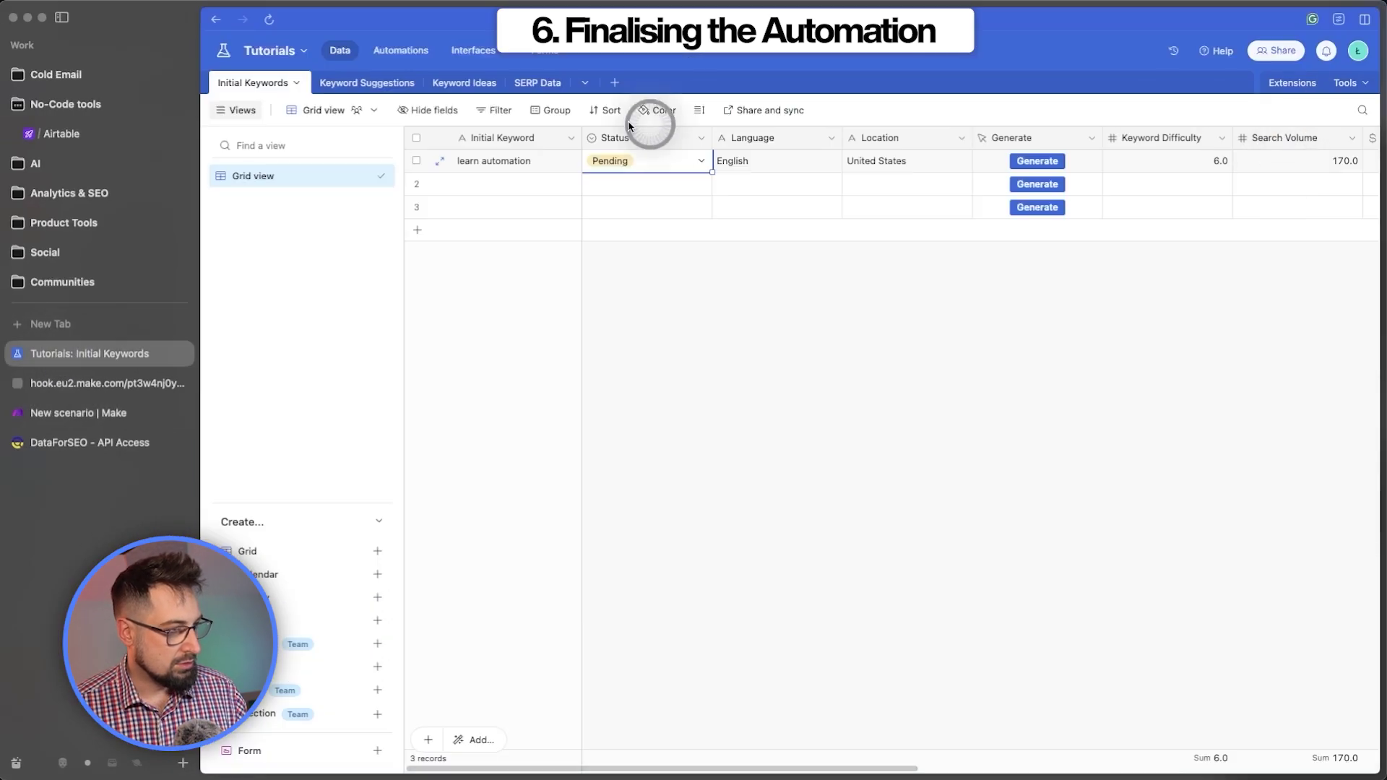
click(376, 97)
scroll(1121, 205, right, 5)
click(1235, 144)
click(1261, 137)
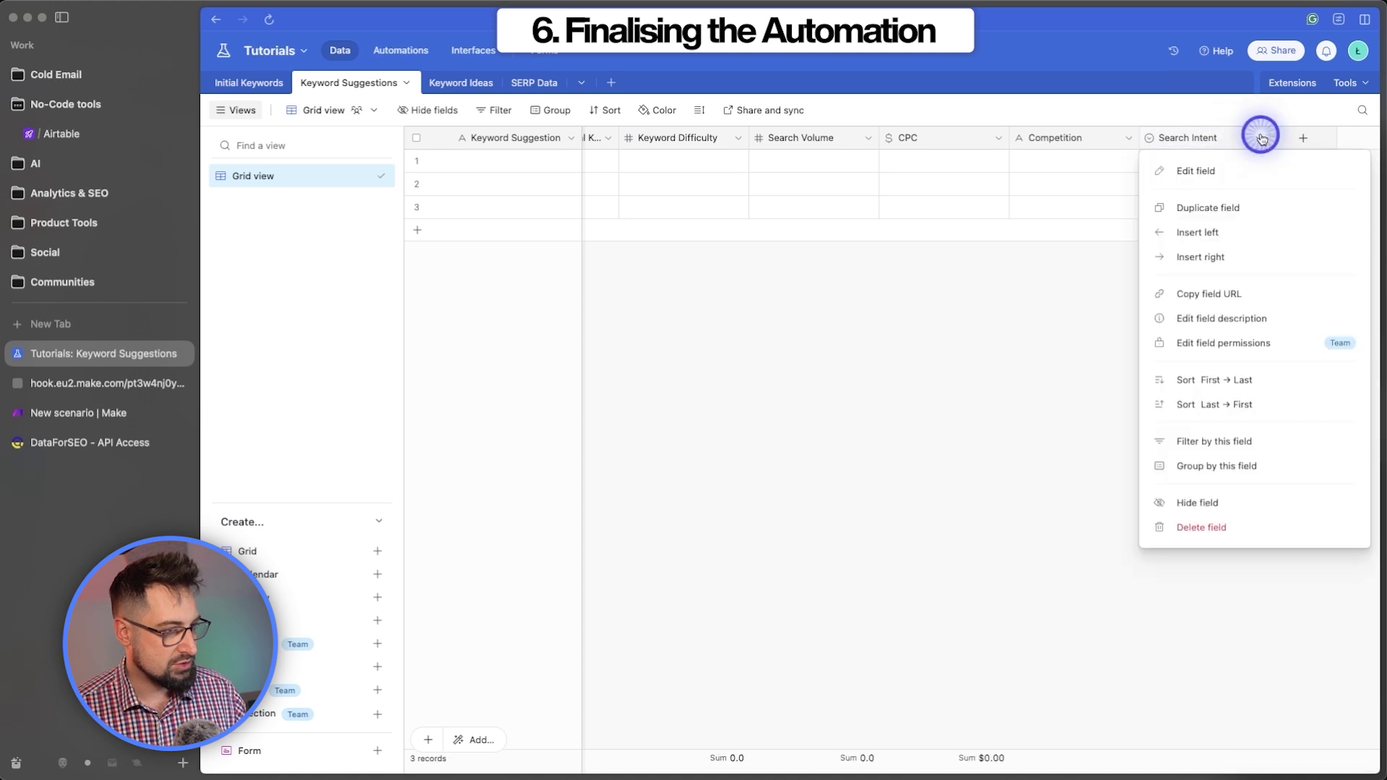
click(1264, 161)
click(1258, 162)
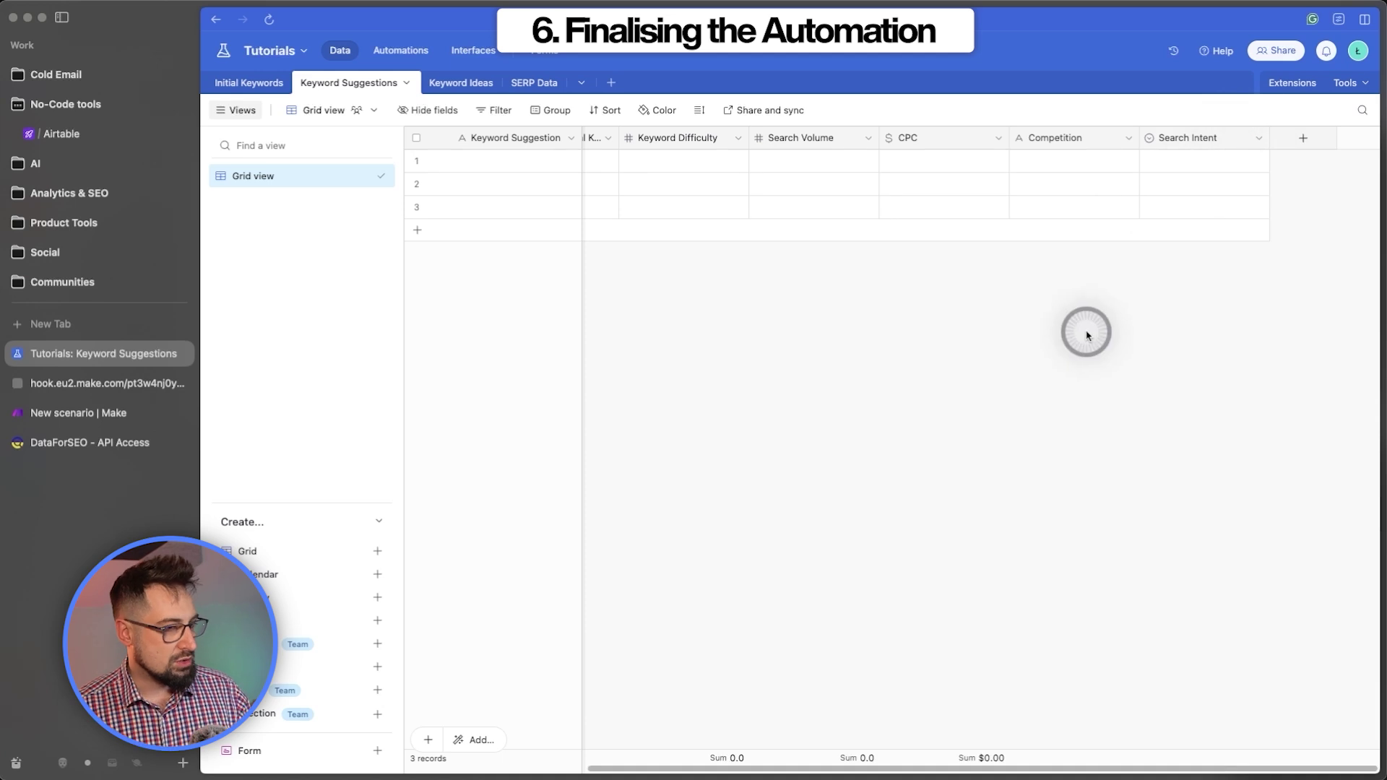
In Make, set Smart links to Yes in the Keyword Suggestions branch's Airtable Create a Record module and save it
click(86, 413)
click(935, 295)
scroll(1034, 374, down, 5)
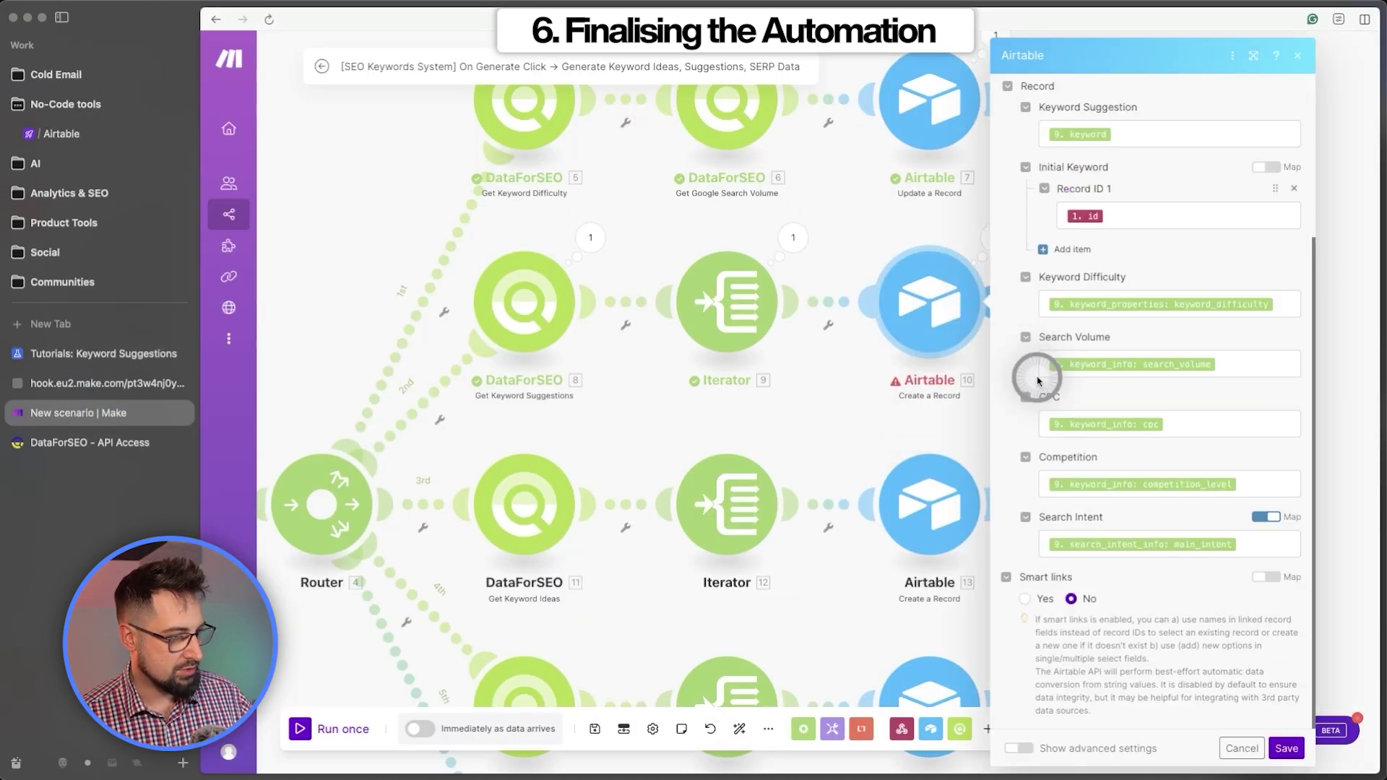
click(1020, 280)
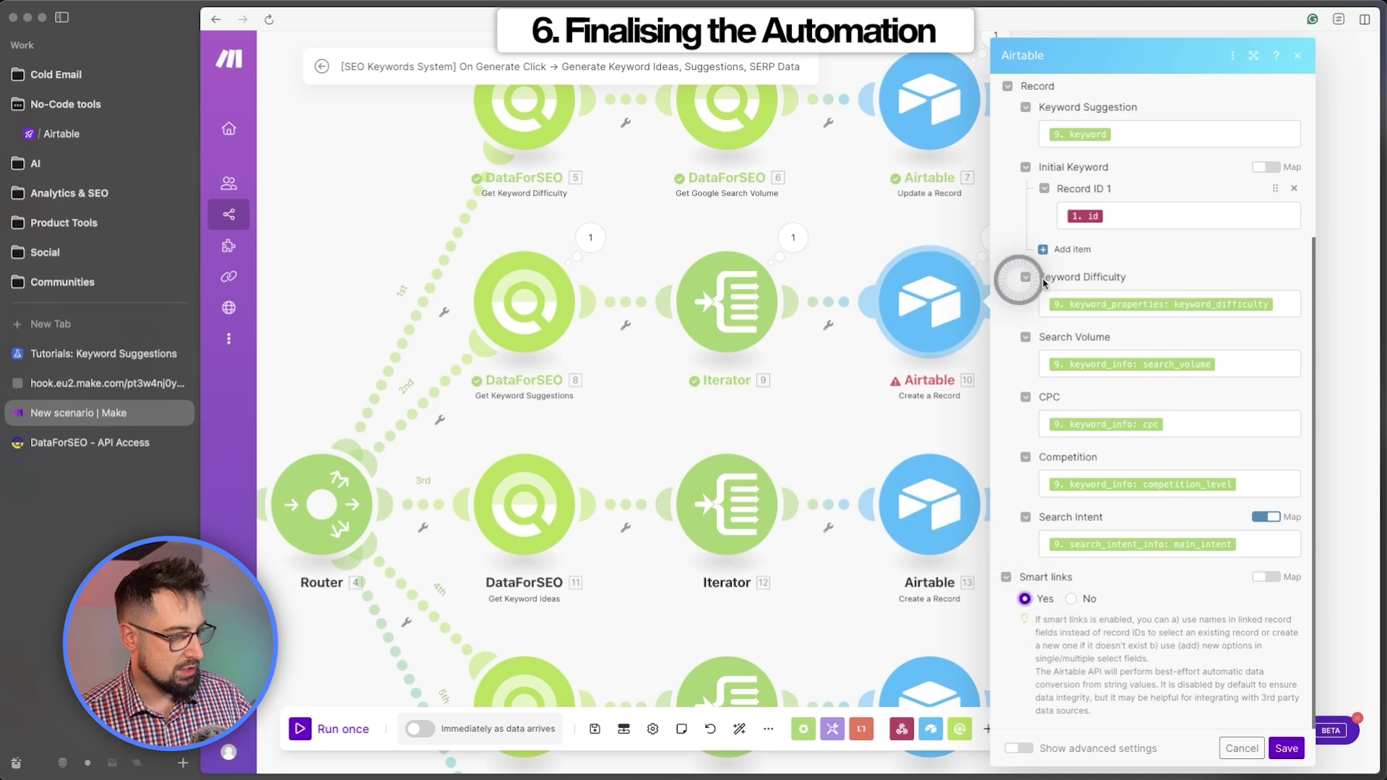
scroll(1132, 420, up, 3)
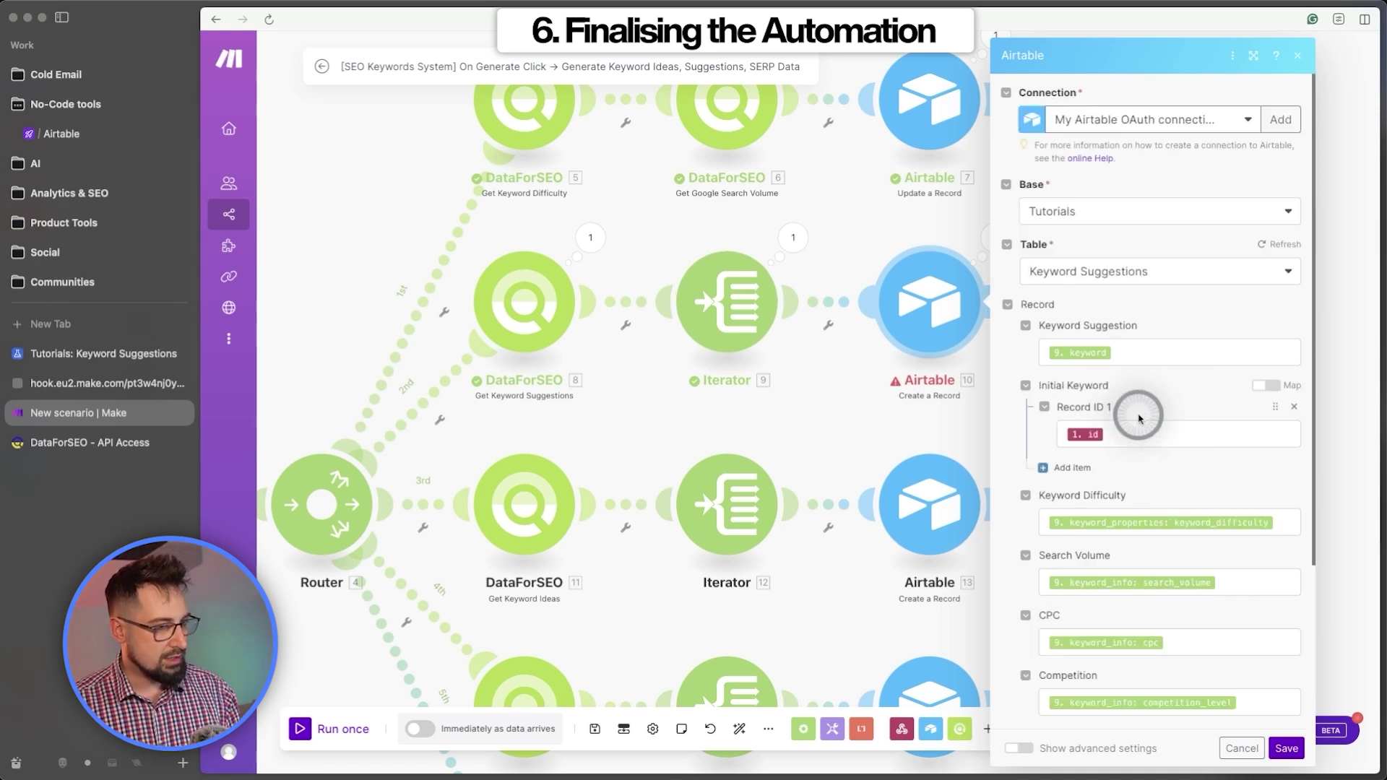
scroll(1138, 418, down, 3)
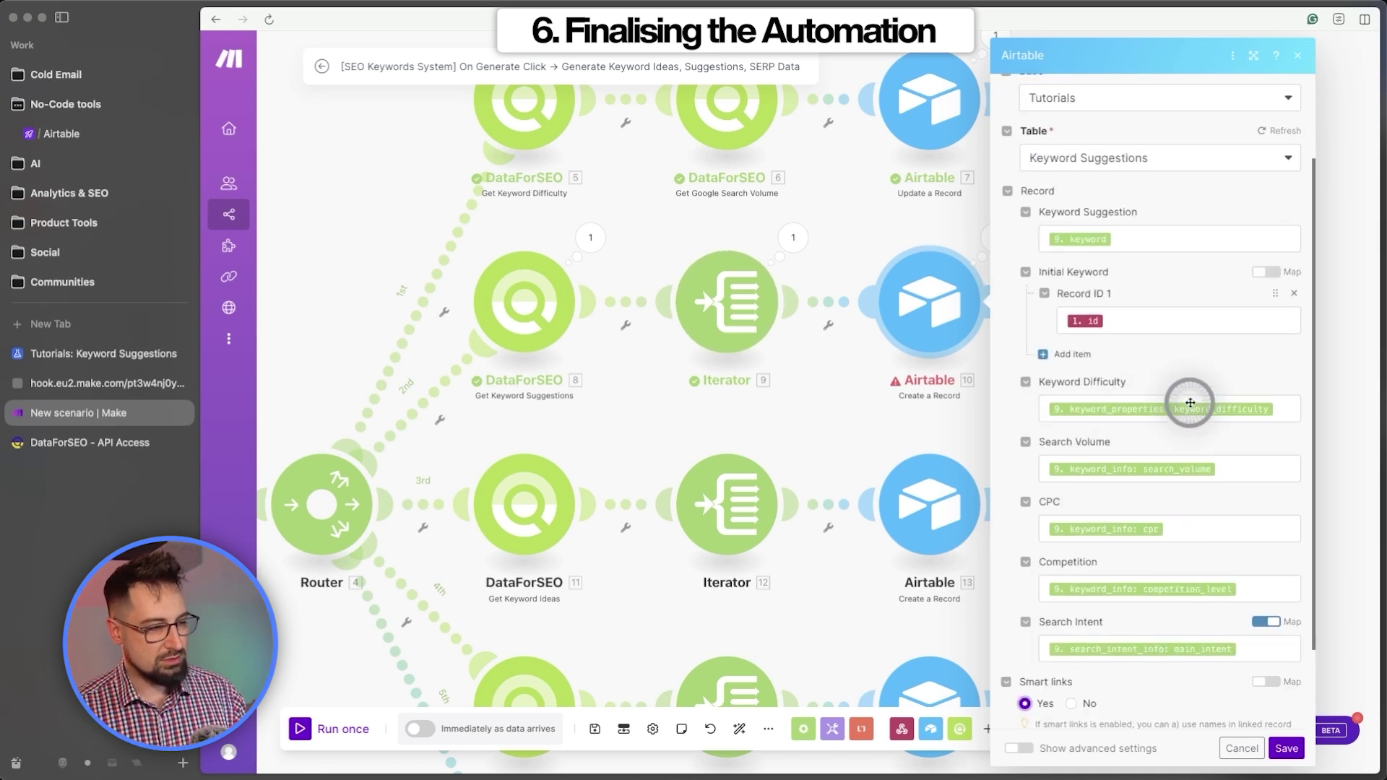
click(1287, 738)
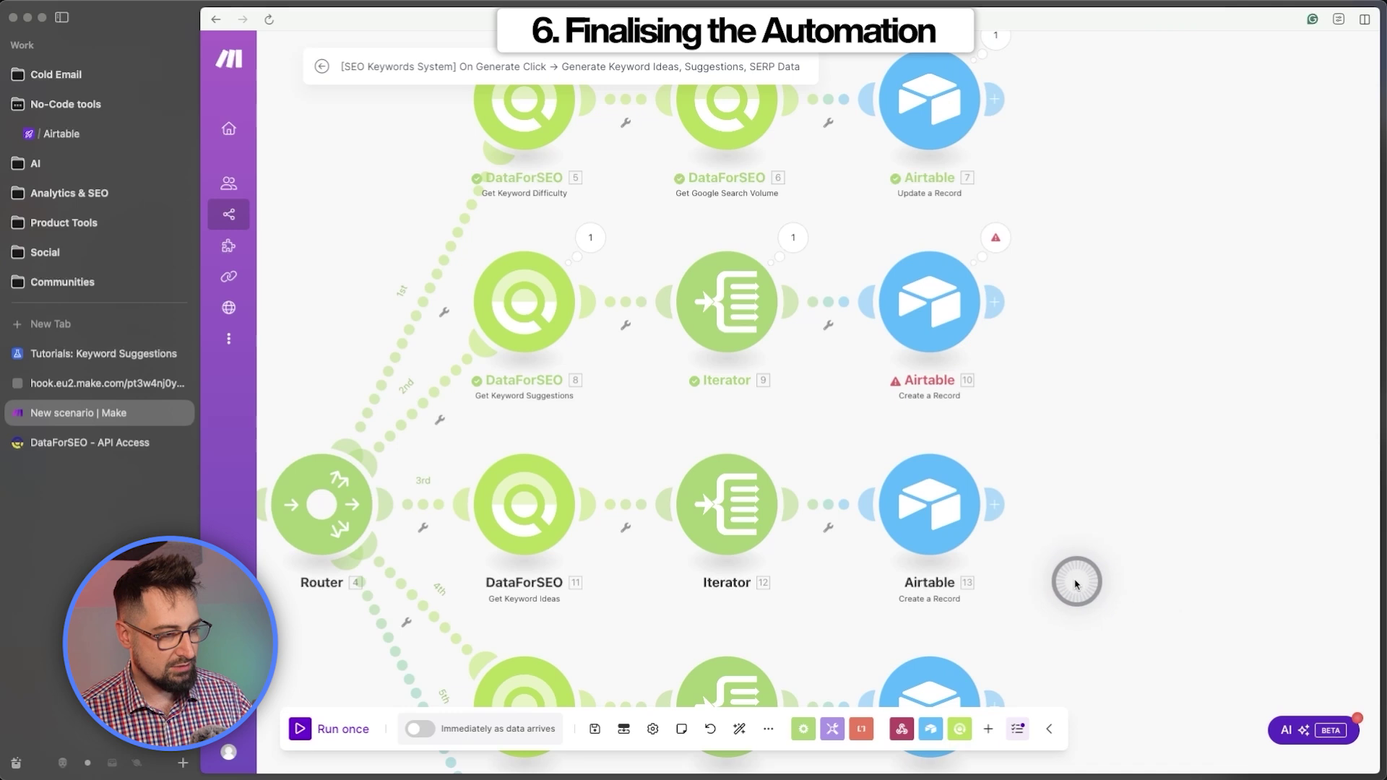
Set Smart links to Yes in the Keyword Ideas branch's Airtable Create a Record module and save it
click(930, 504)
scroll(1207, 535, down, 3)
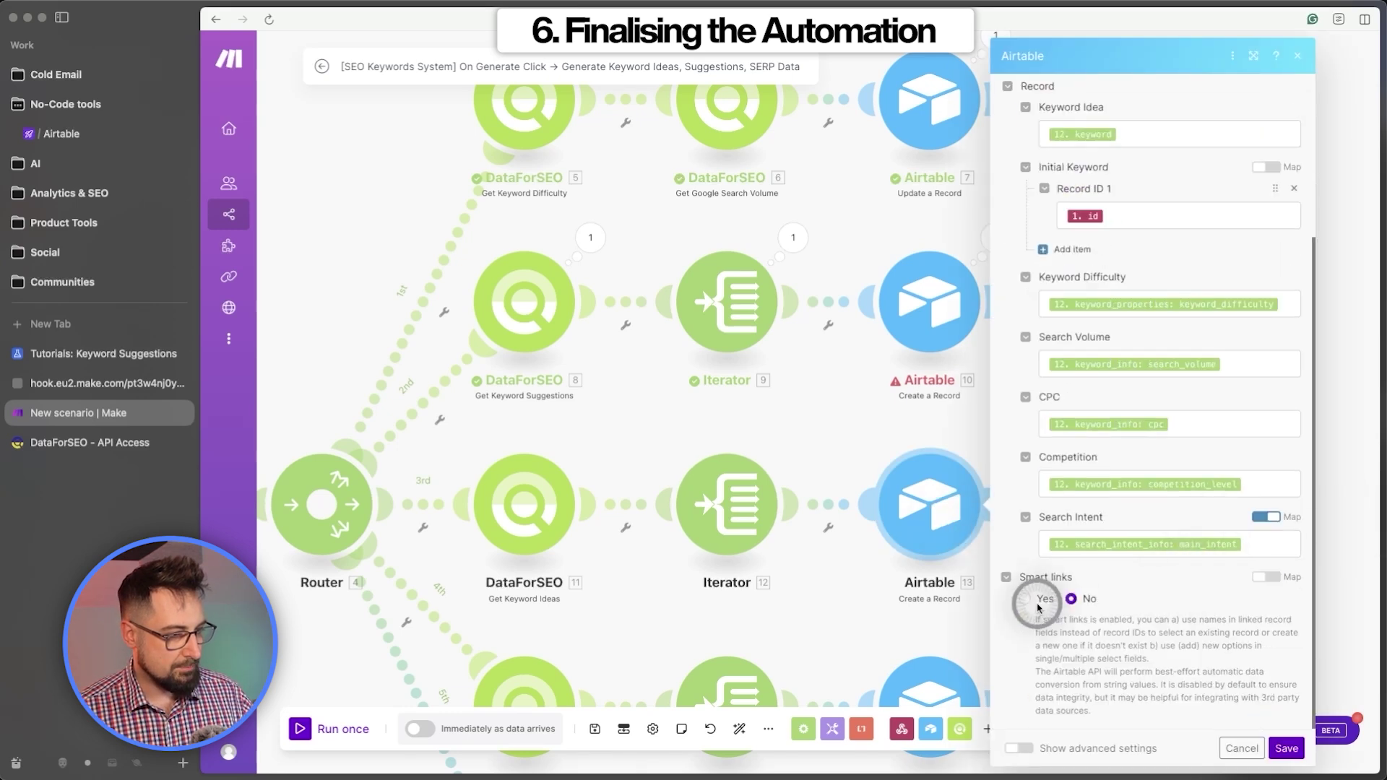
click(1287, 749)
Start a single scenario run, trigger Generate for the "learn automation" record in Airtable, and close the webhook response page
scroll(1175, 539, left, 3)
scroll(467, 548, down, 5)
scroll(466, 531, left, 3)
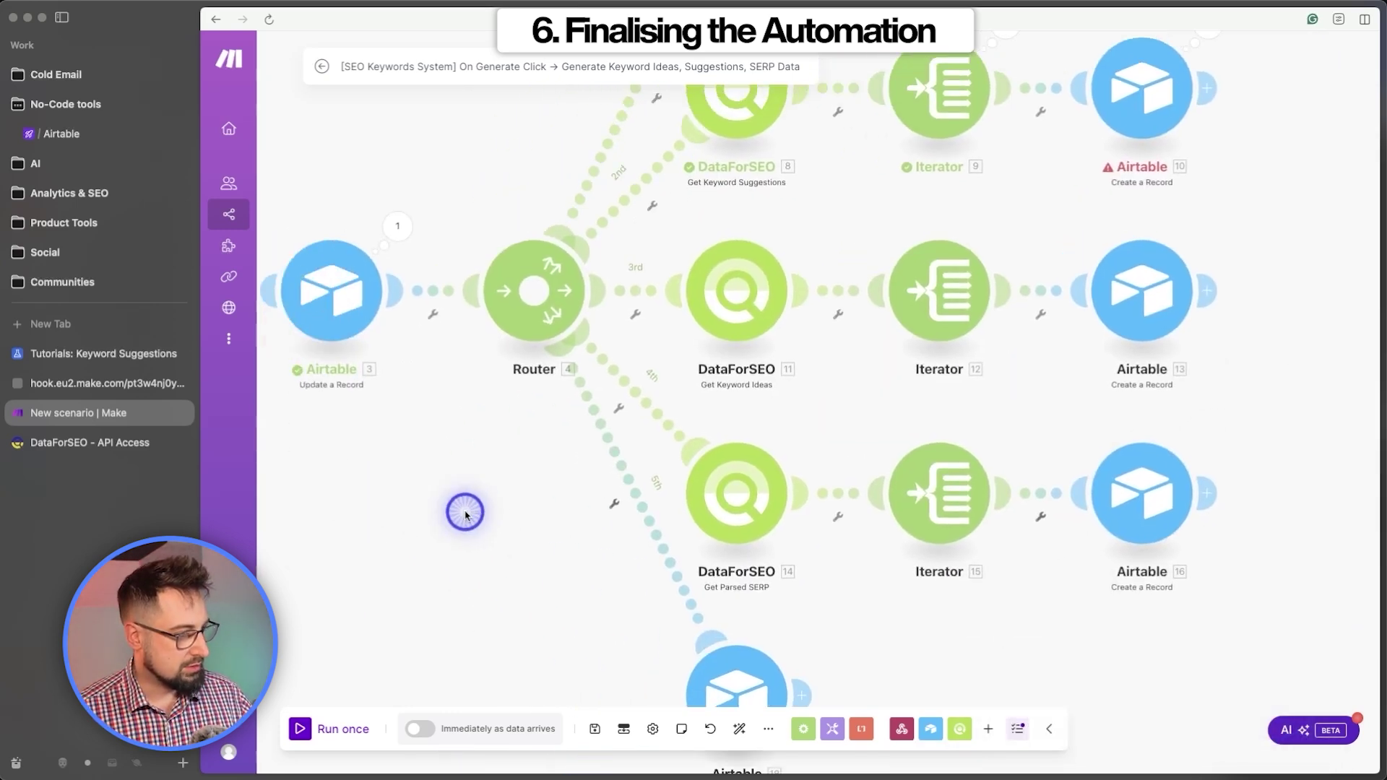
scroll(456, 515, down, 3)
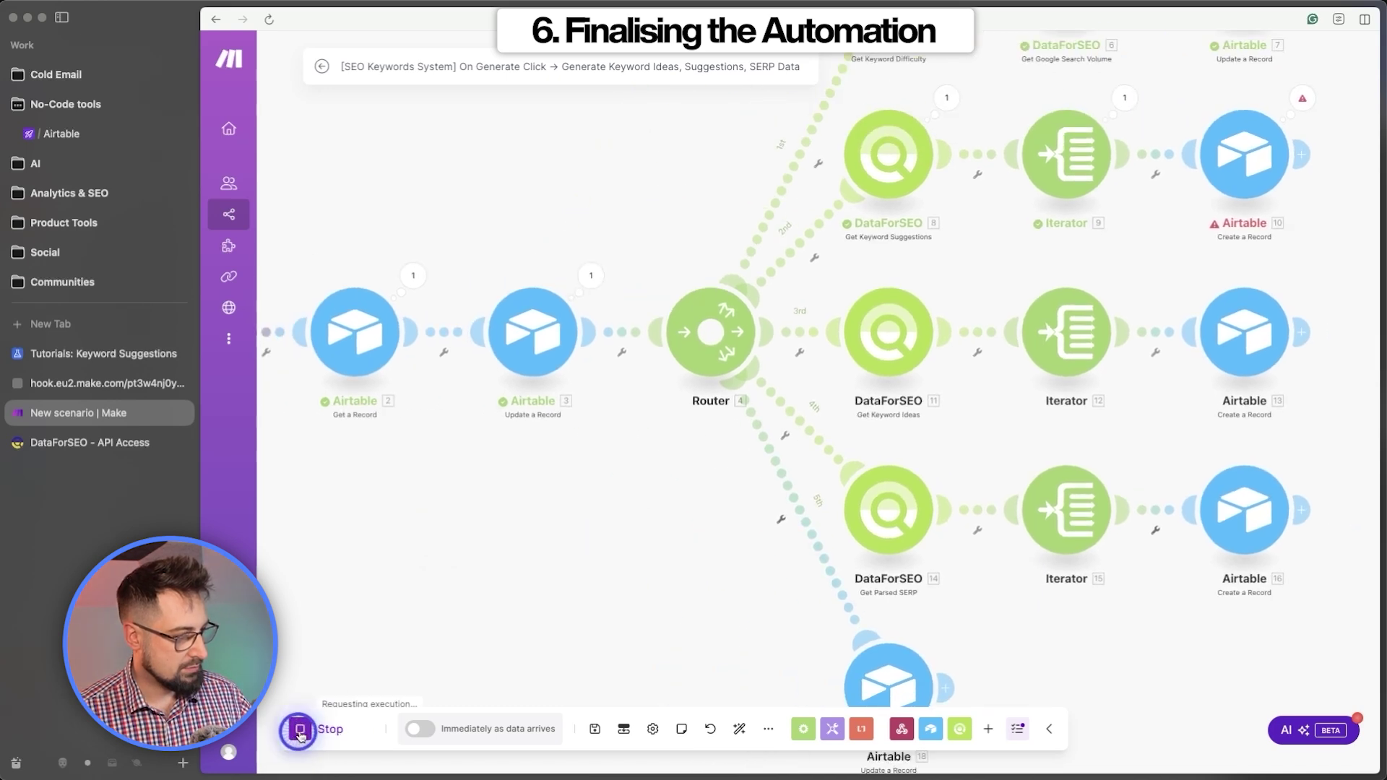
click(124, 354)
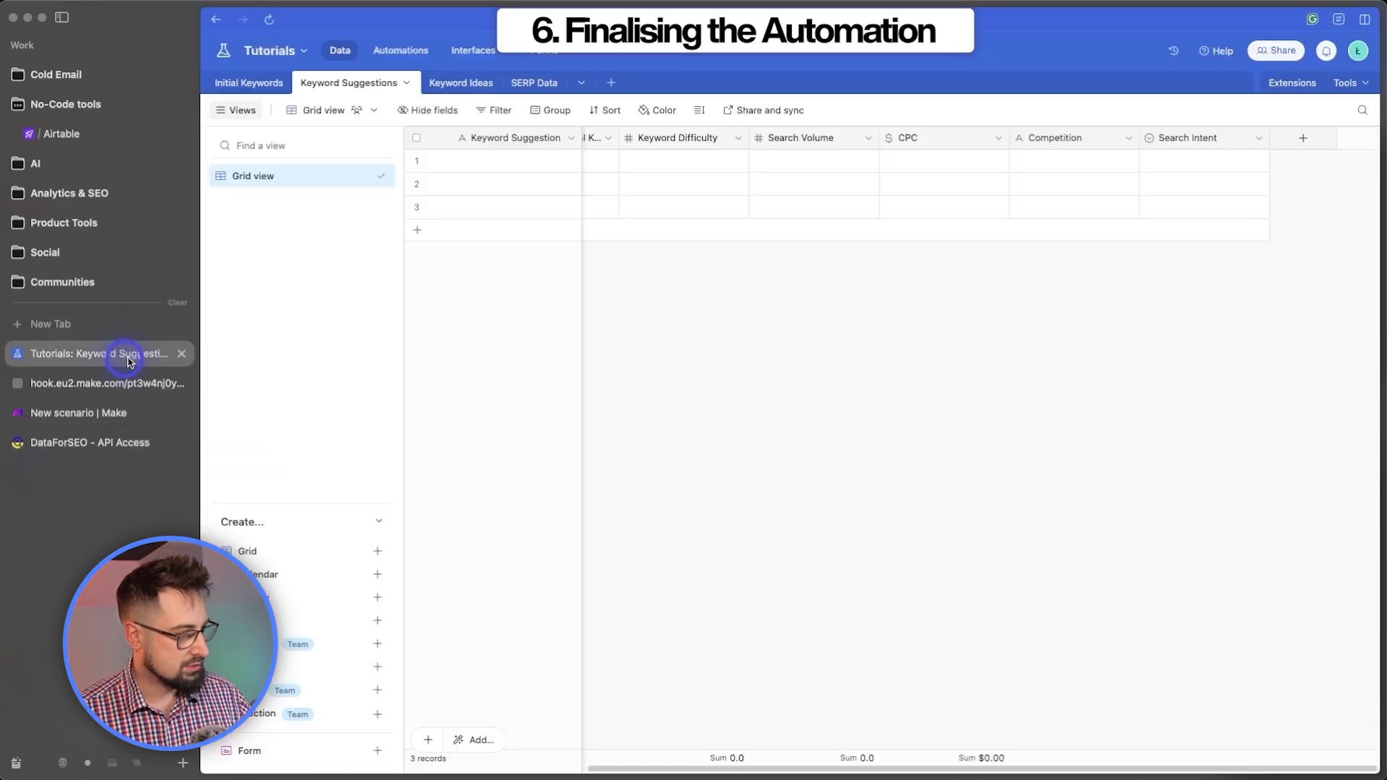
click(262, 86)
click(1035, 161)
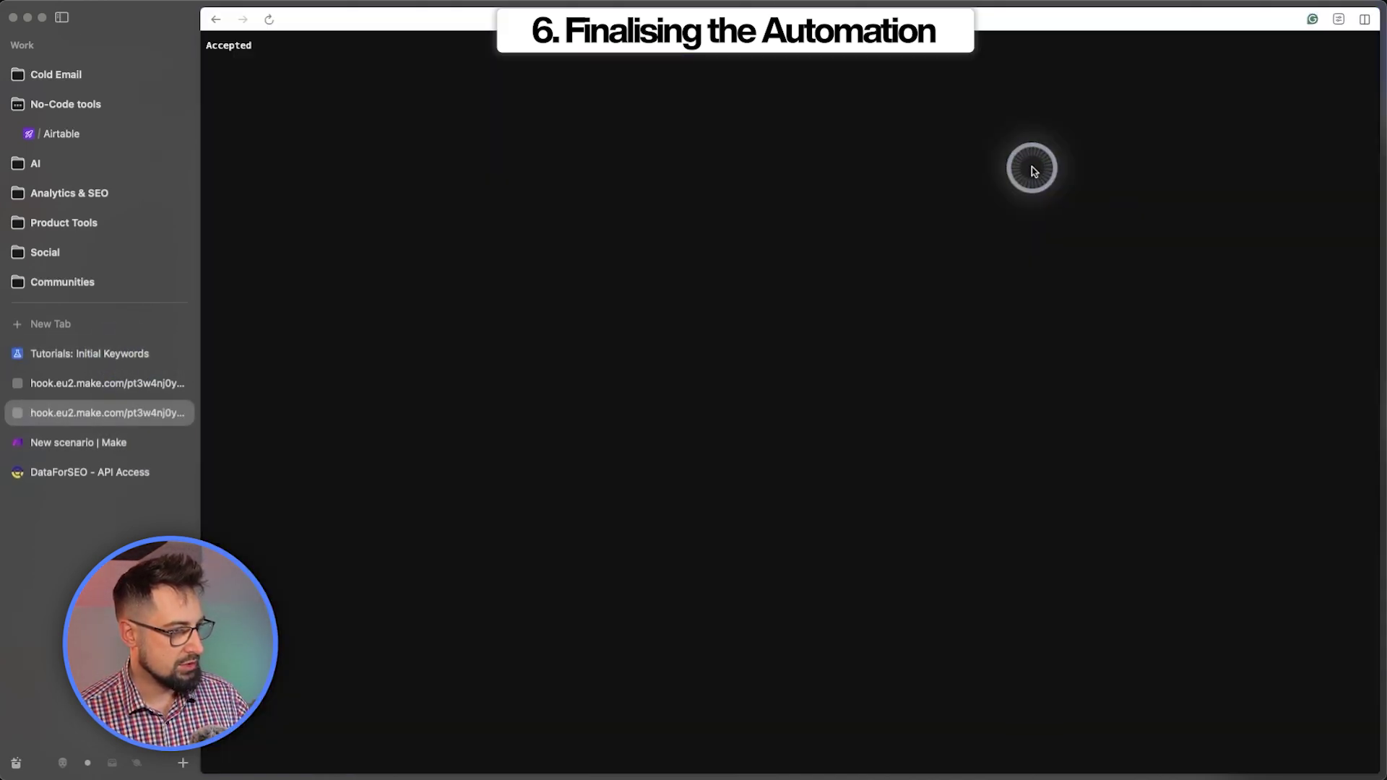
key(super+w)
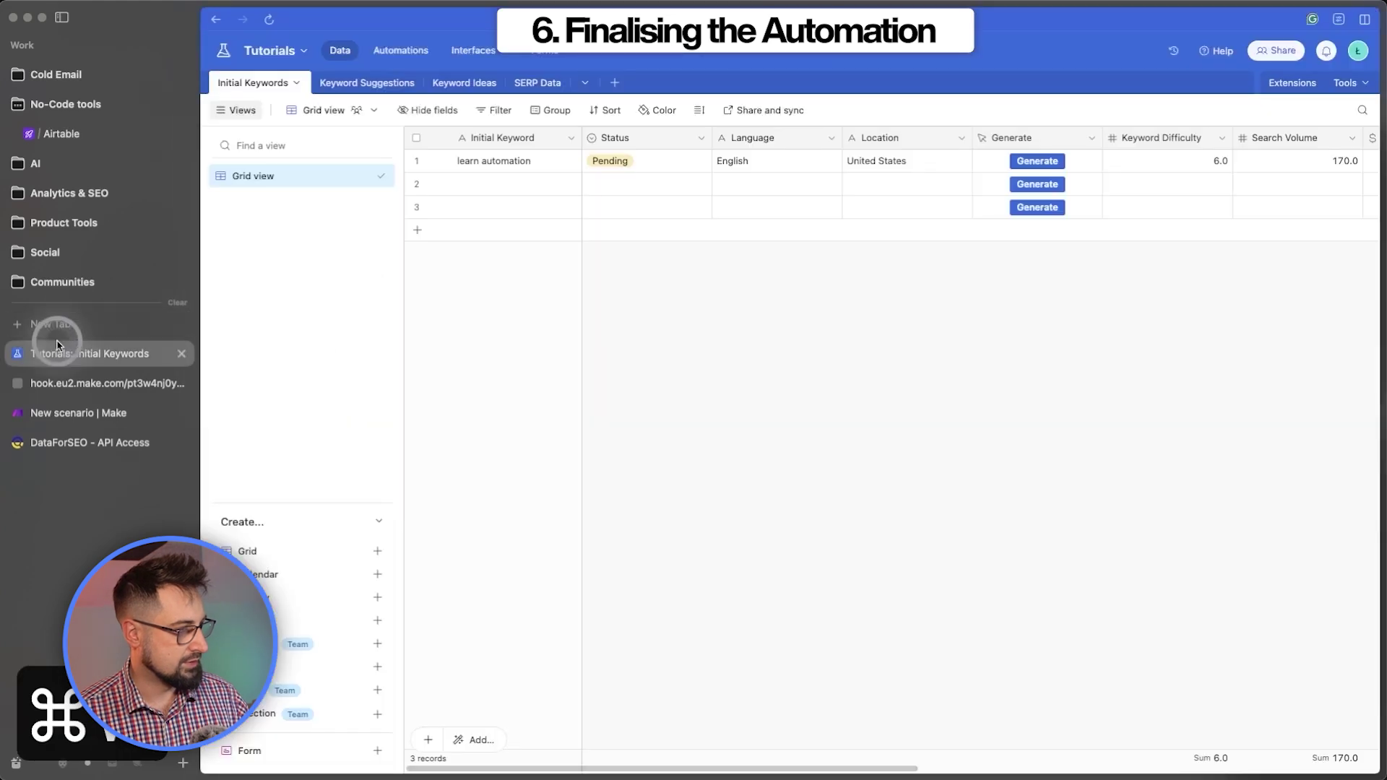
Check the scenario run in Make and review the records in Airtable's Initial Keywords, Keyword Suggestions, Keyword Ideas and SERP Data tables
click(78, 413)
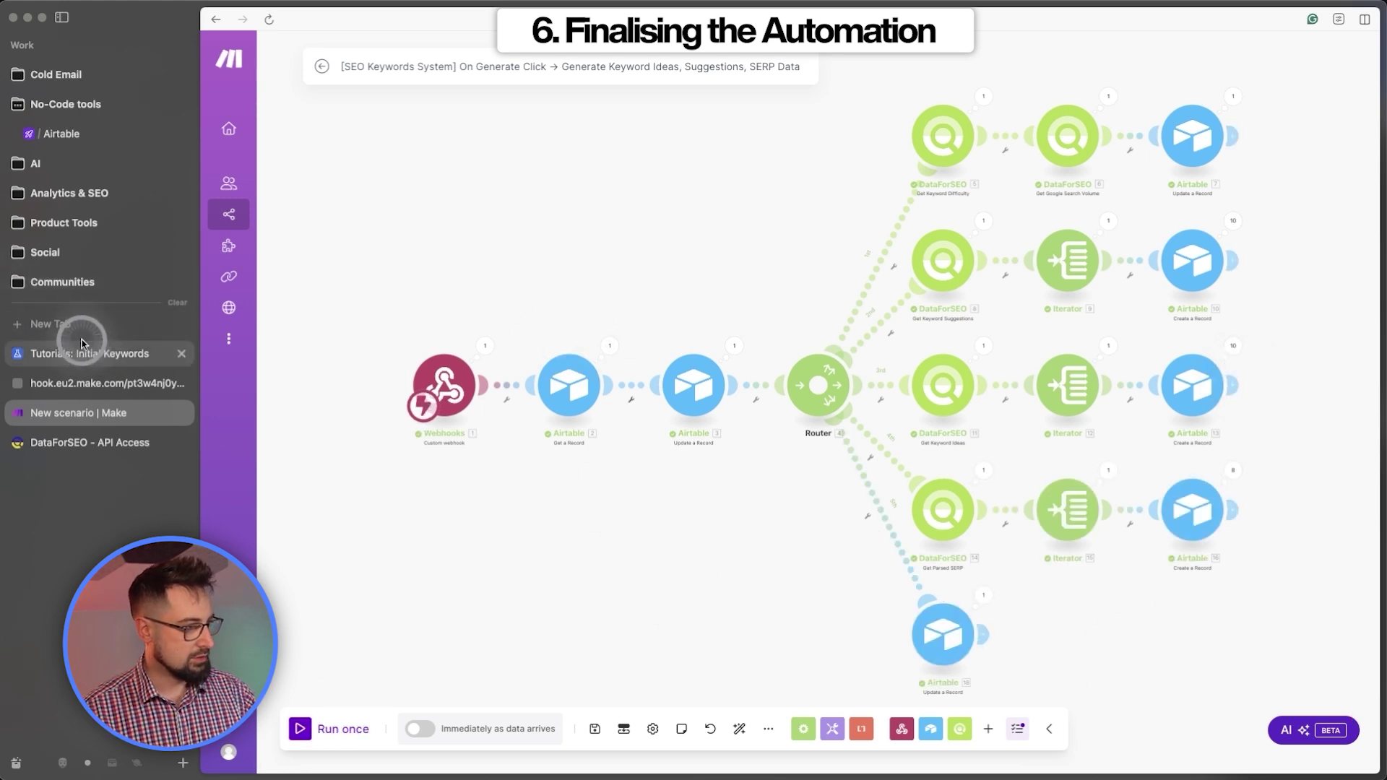
click(87, 353)
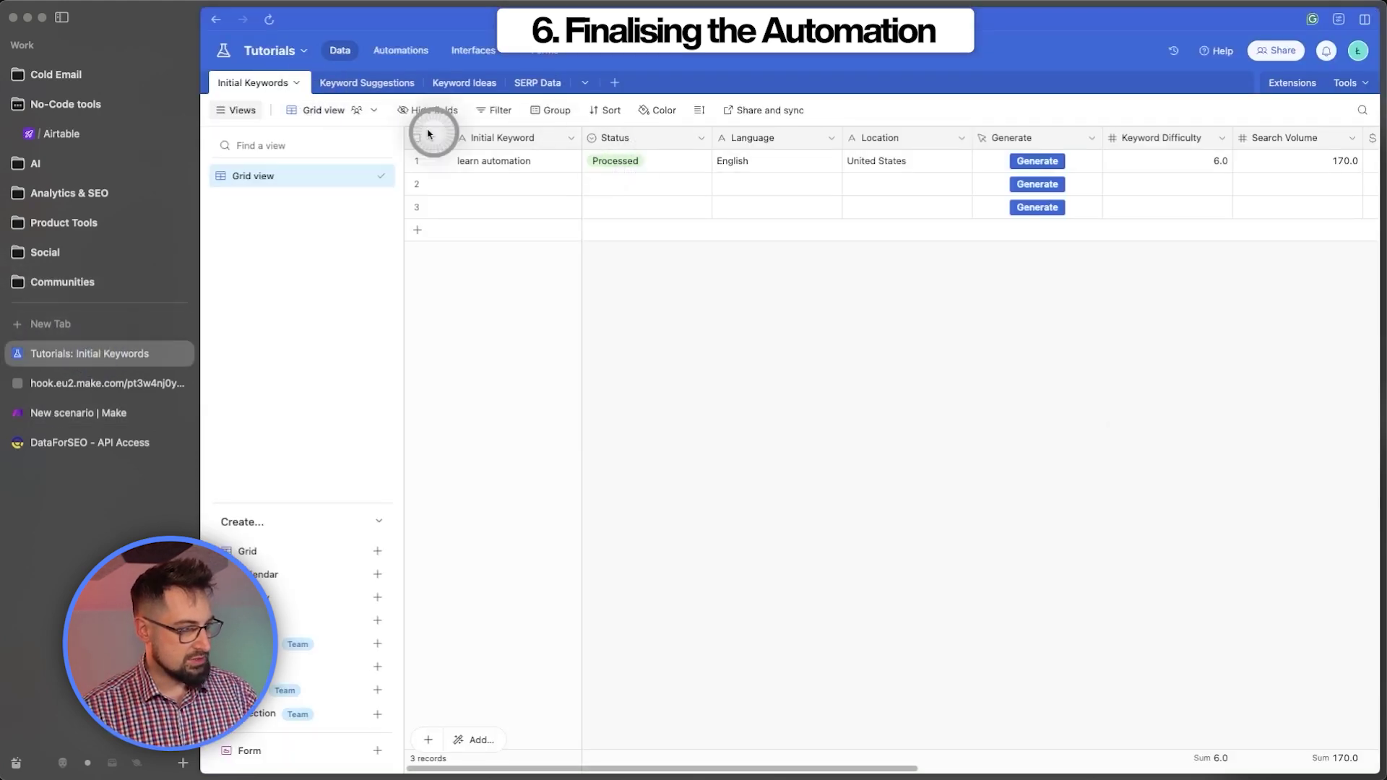
click(367, 82)
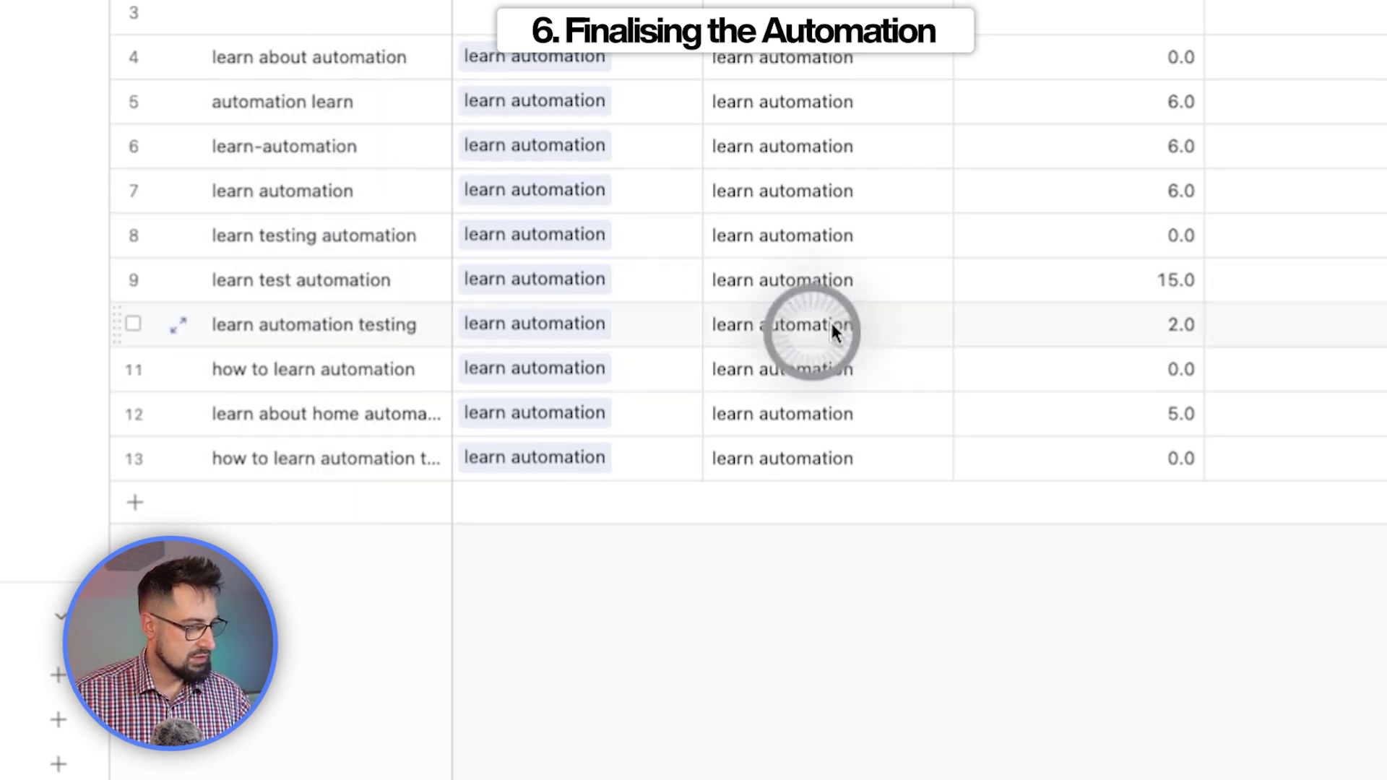
scroll(1070, 267, right, 5)
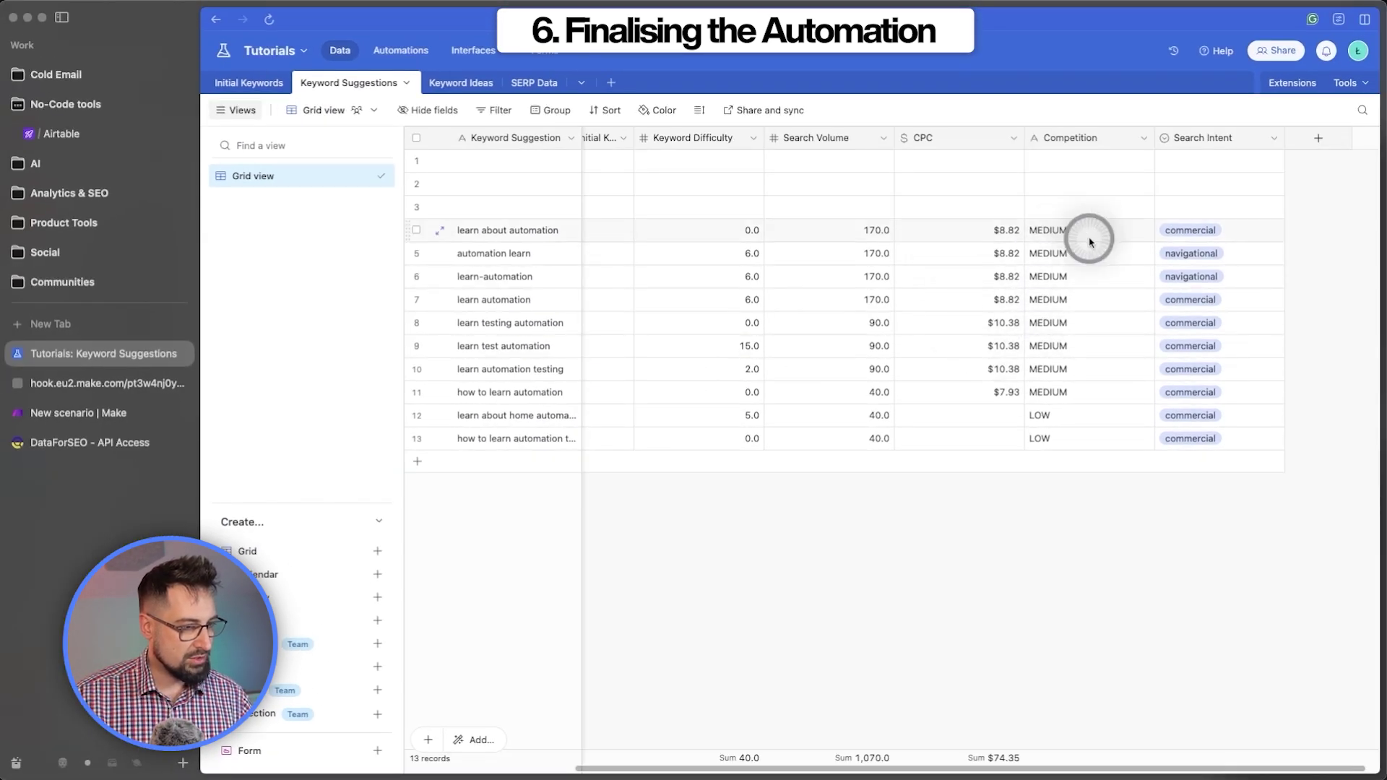
scroll(1134, 276, left, 5)
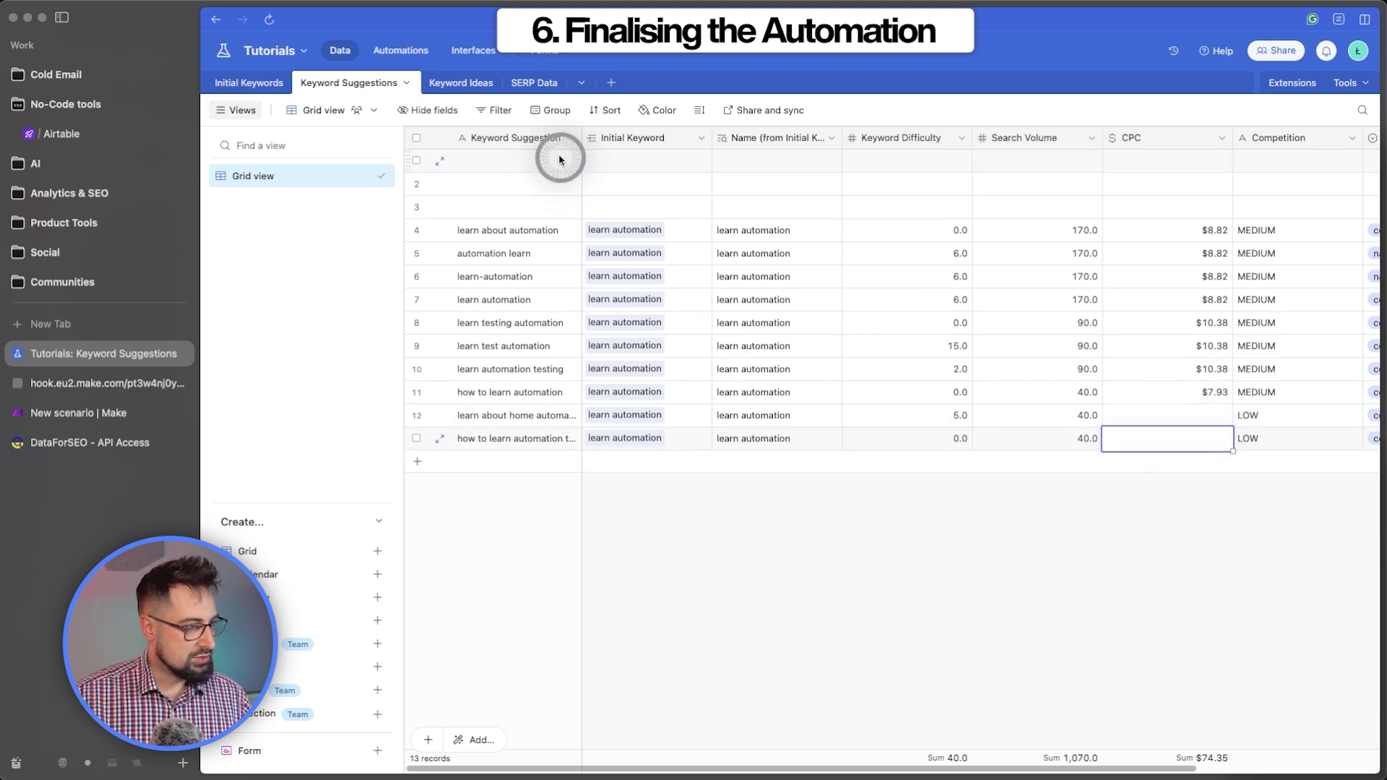
click(461, 82)
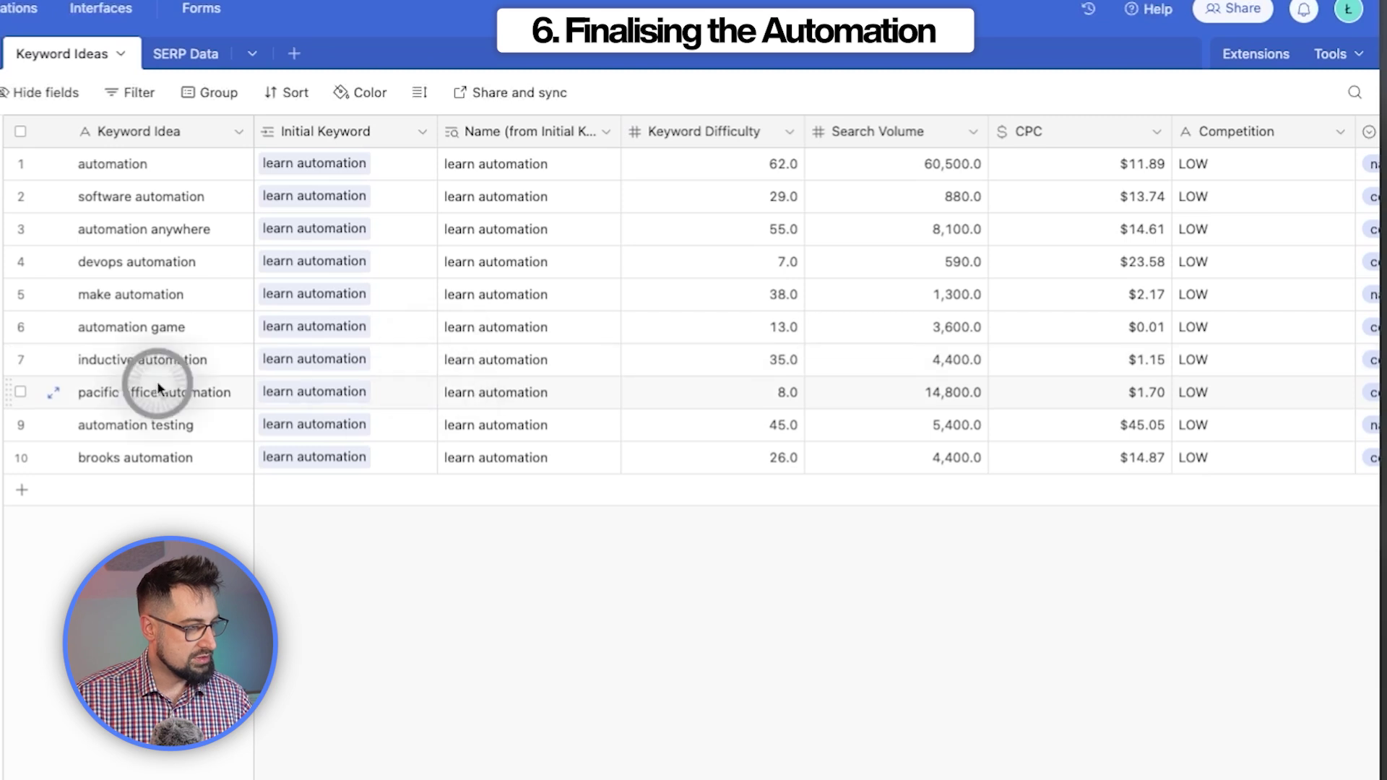
click(185, 54)
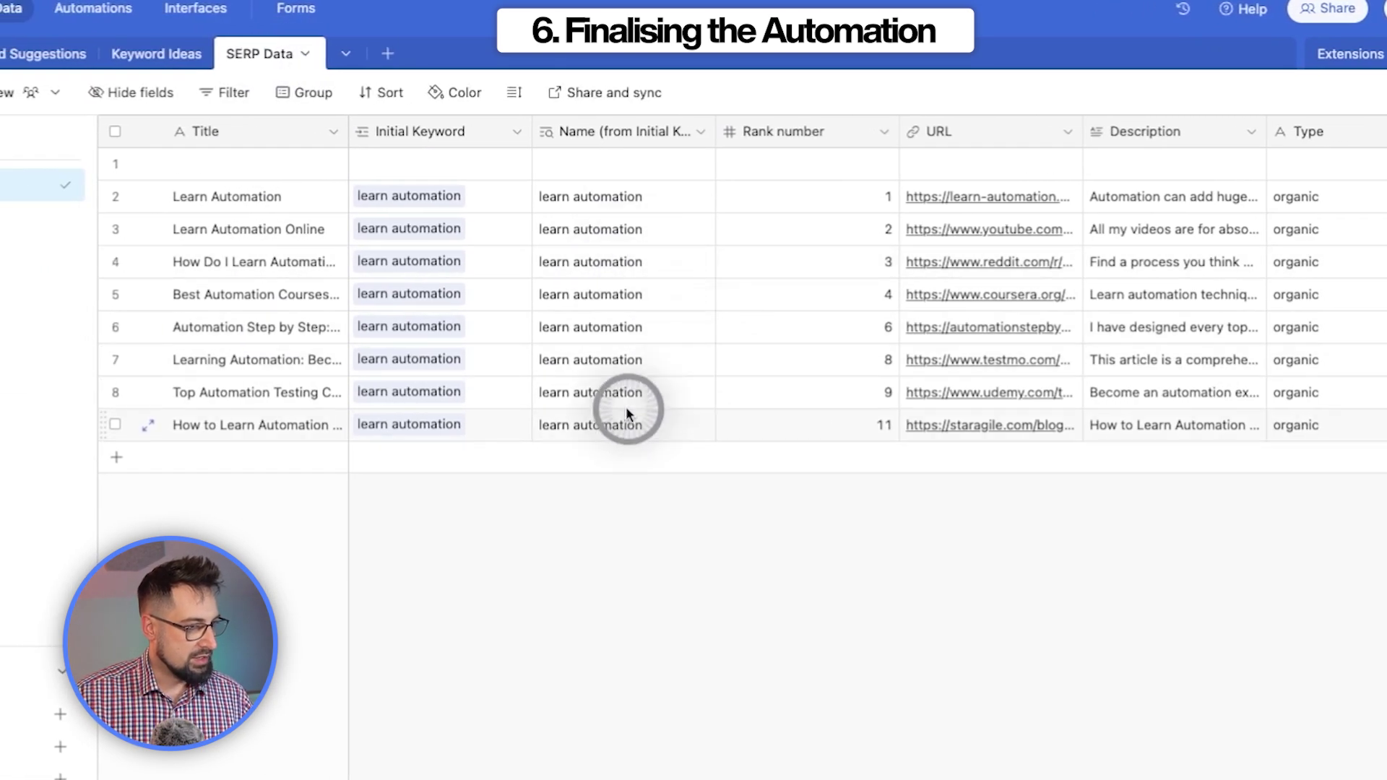
scroll(1084, 194, right, 3)
click(130, 54)
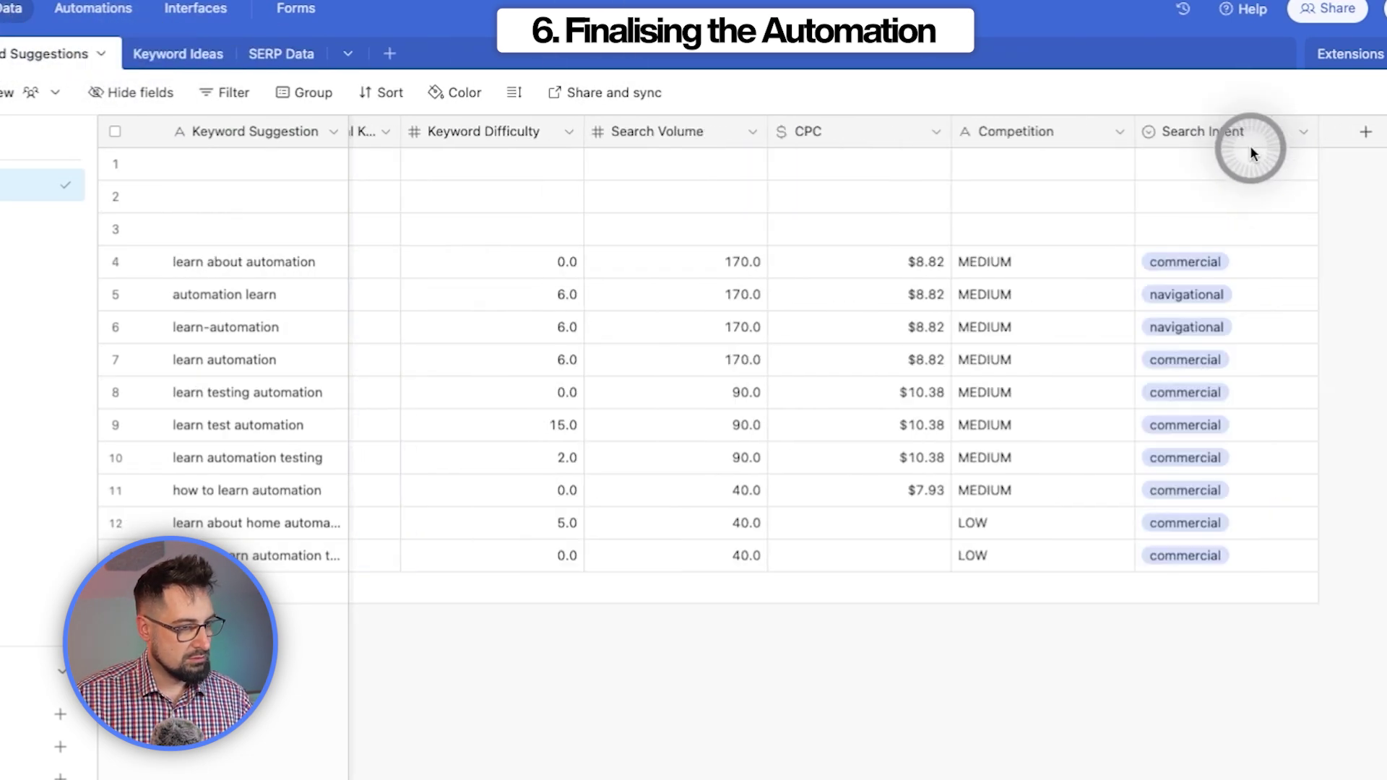
scroll(1207, 289, left, 3)
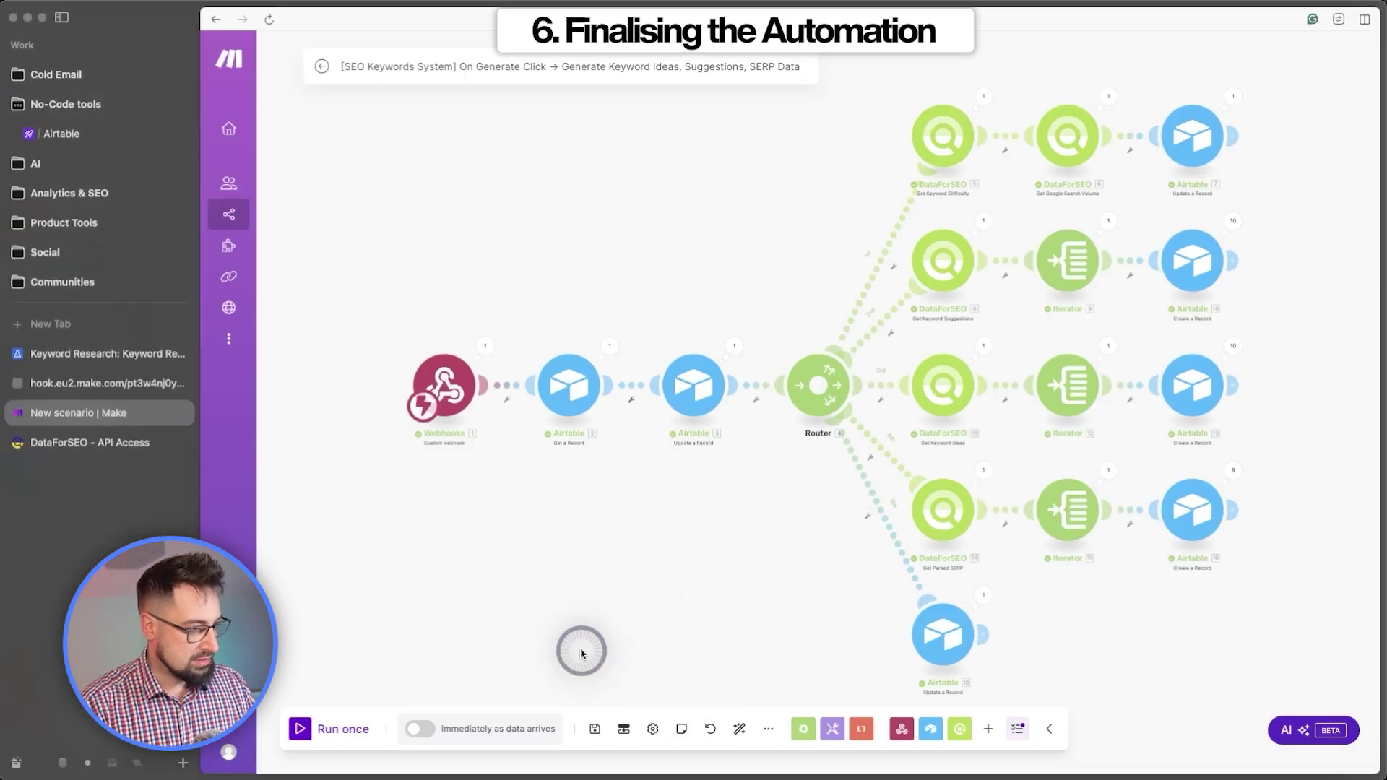
Save the Make scenario, activate it with the Immediately schedule, and leave the scenario editor
key(super+s)
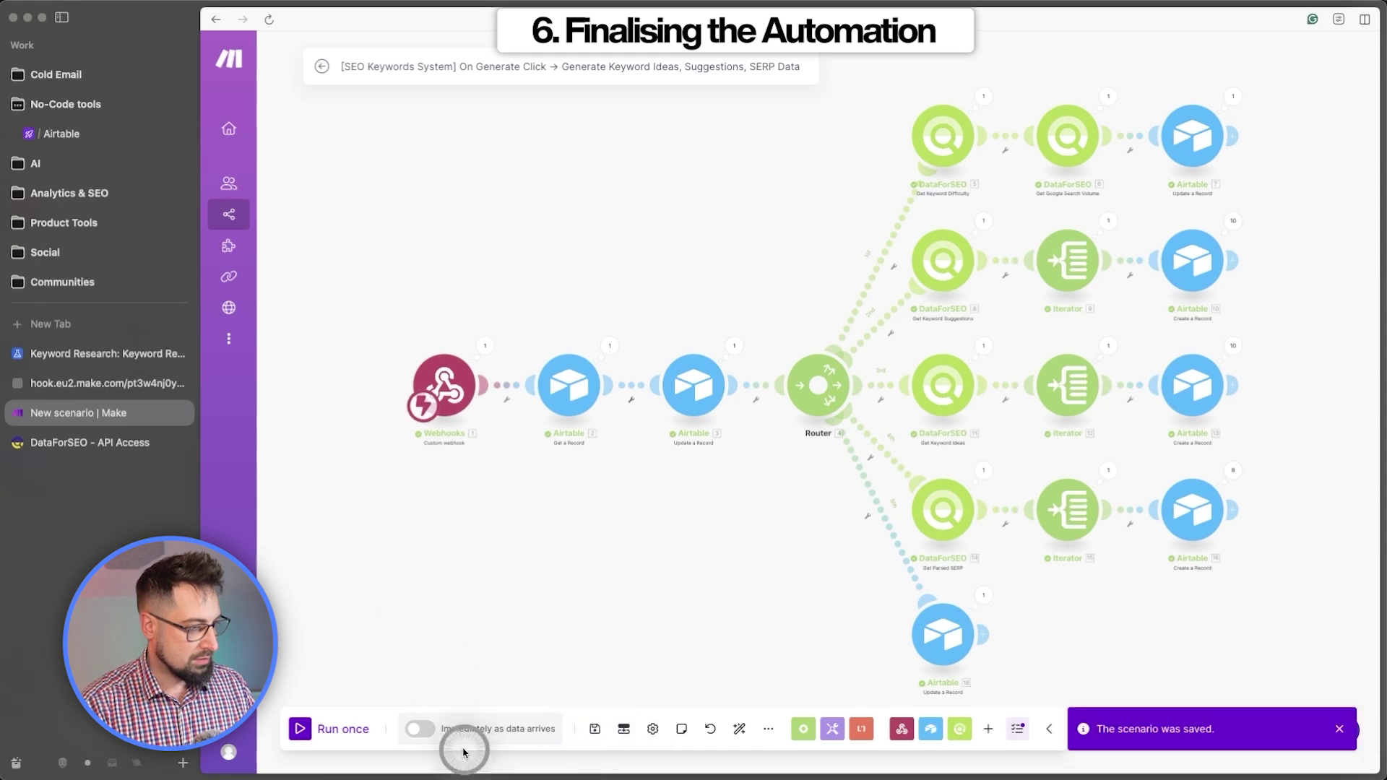
click(419, 733)
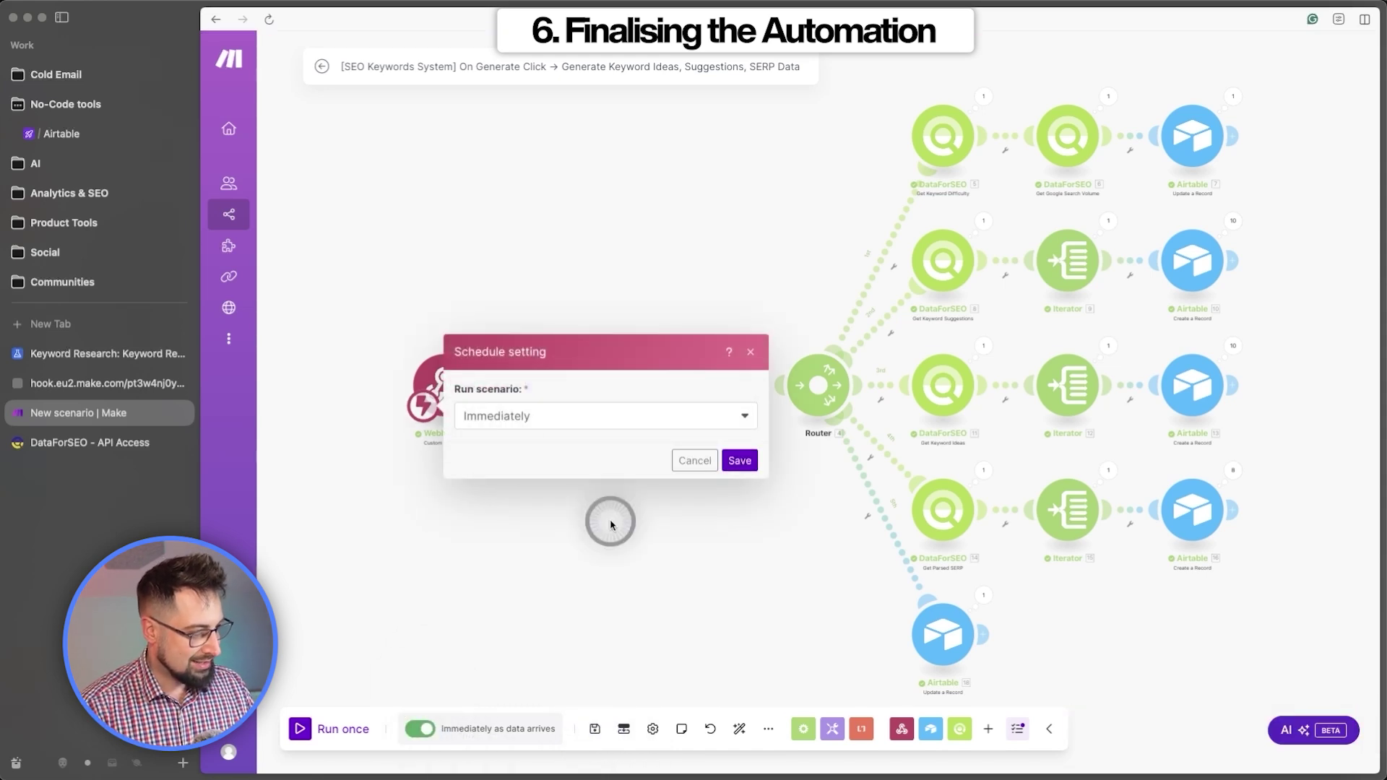
click(749, 463)
click(320, 66)
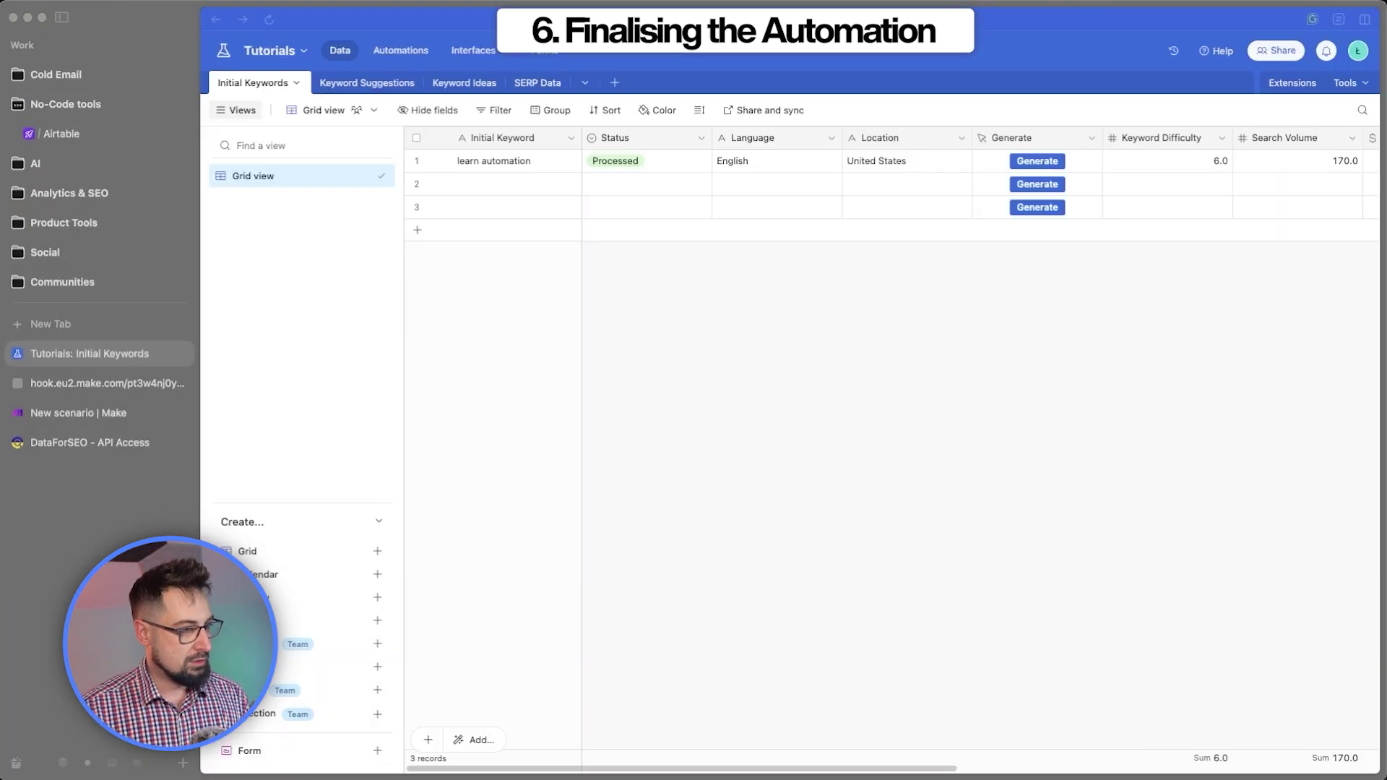
Widen the Keyword Suggestions and Keyword Suggestions copy columns in Airtable's Initial Keywords table
click(1233, 495)
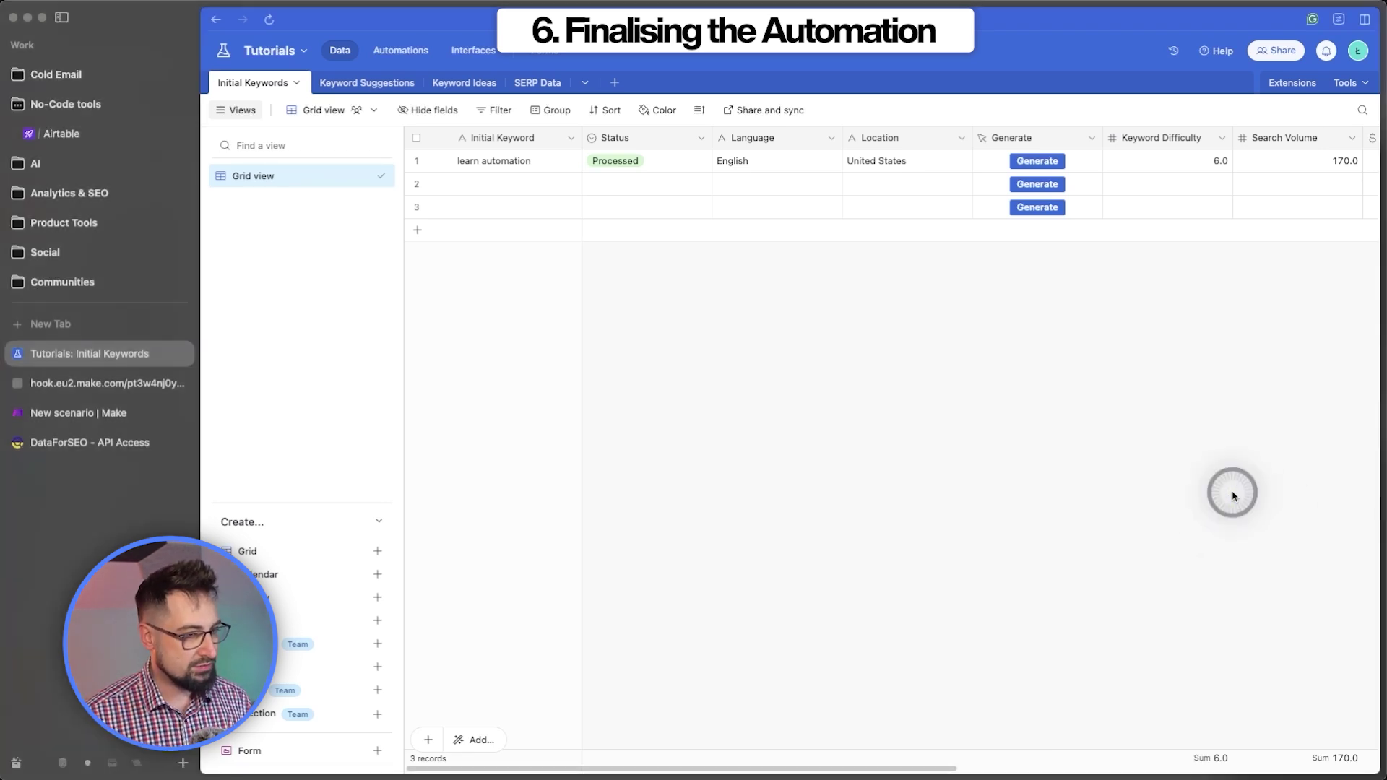
scroll(1160, 481, right, 10)
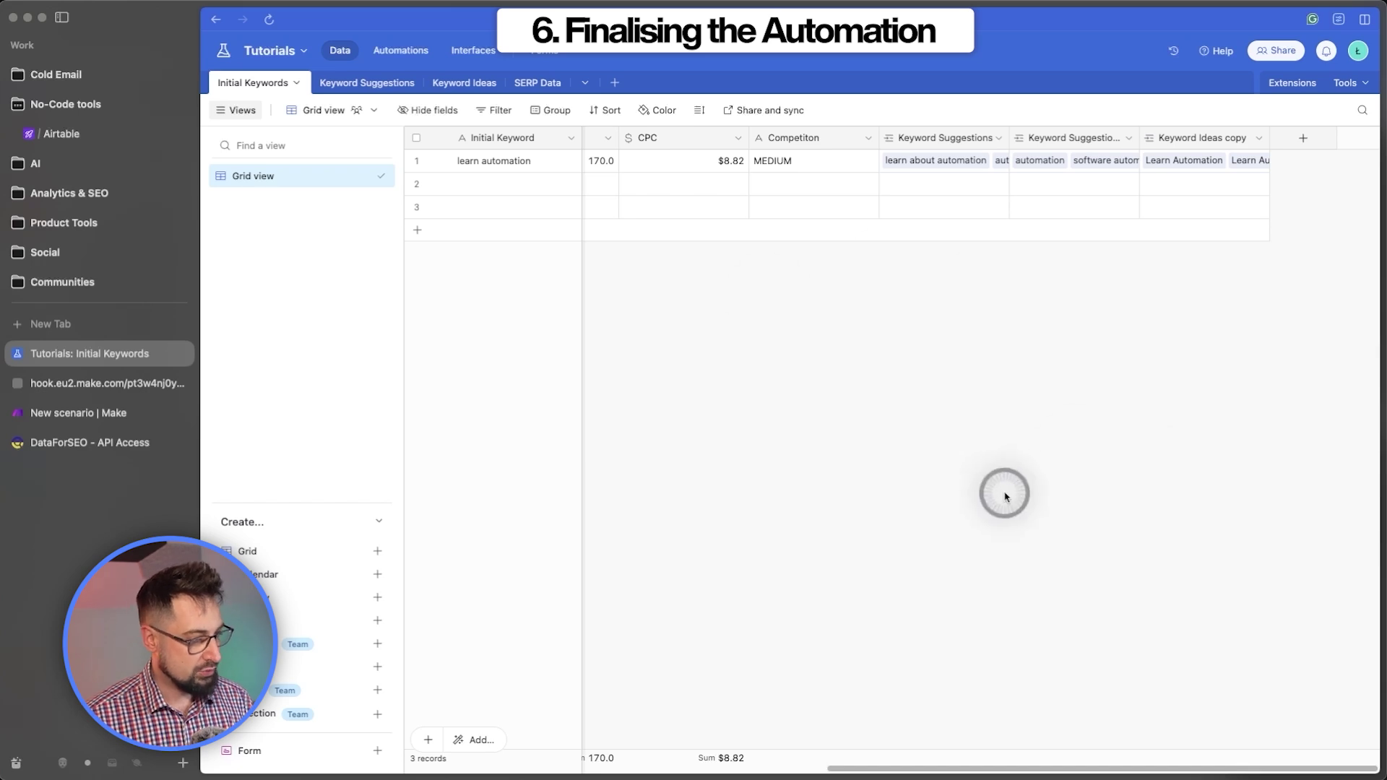
scroll(1127, 422, left, 10)
scroll(1133, 415, right, 10)
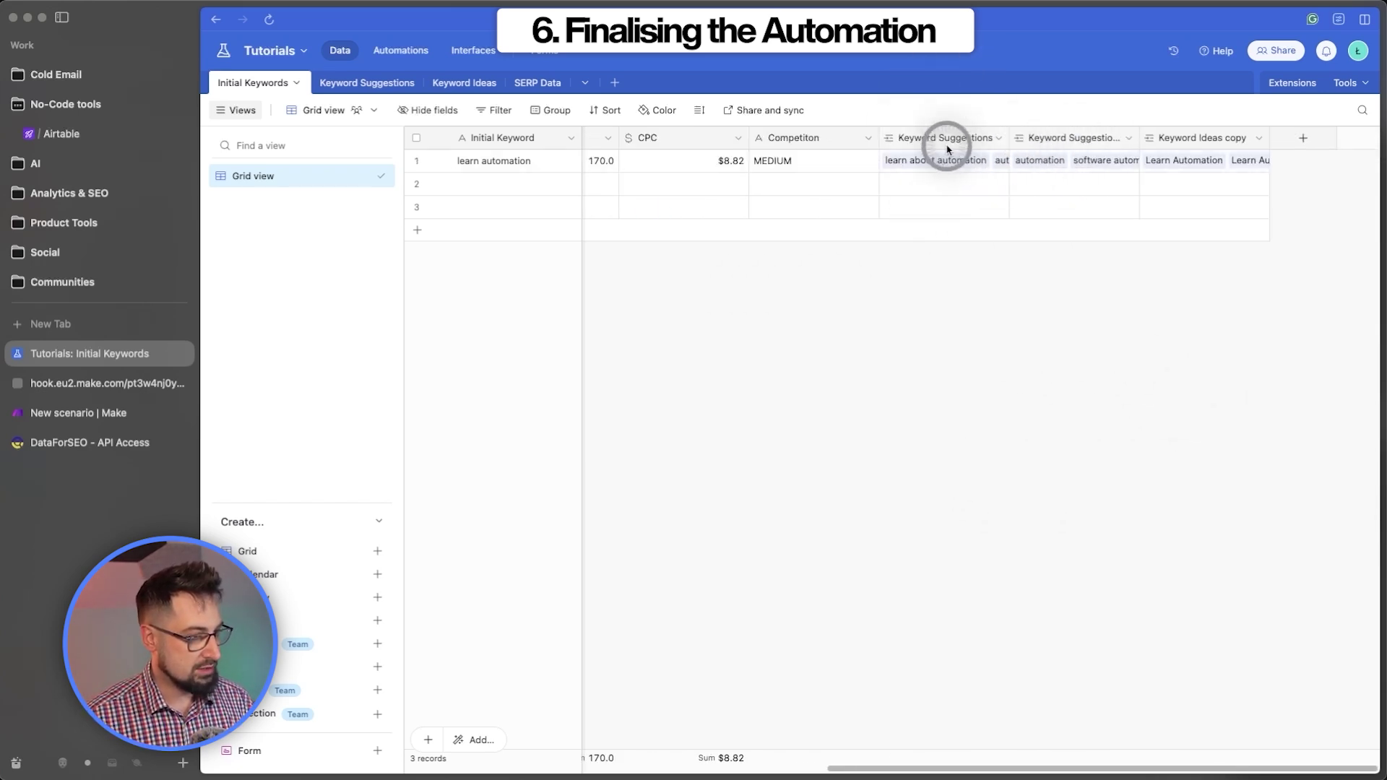
drag(1010, 137, 1036, 137)
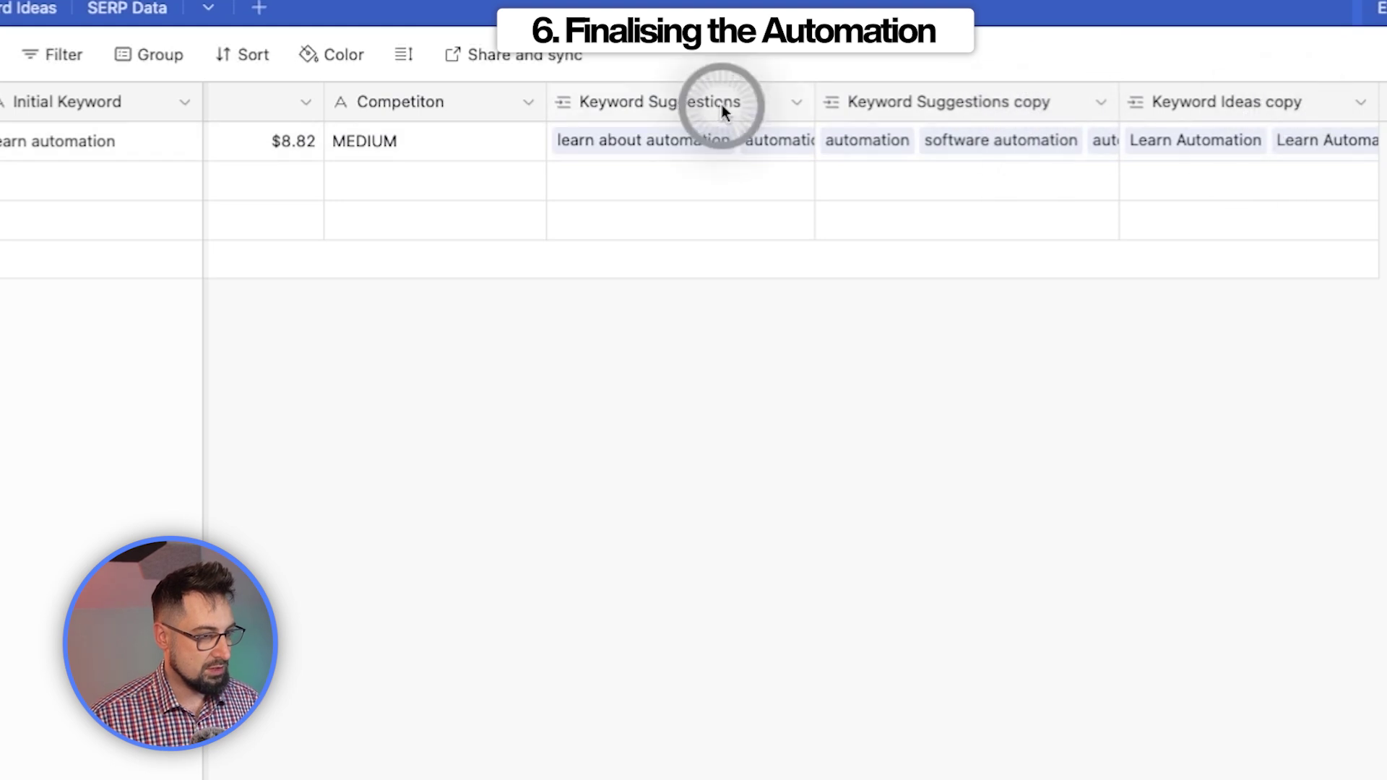
Rename the Keyword Suggestions copy field as Keyword Ideas in the Initial Keywords table
double_click(981, 102)
click(737, 166)
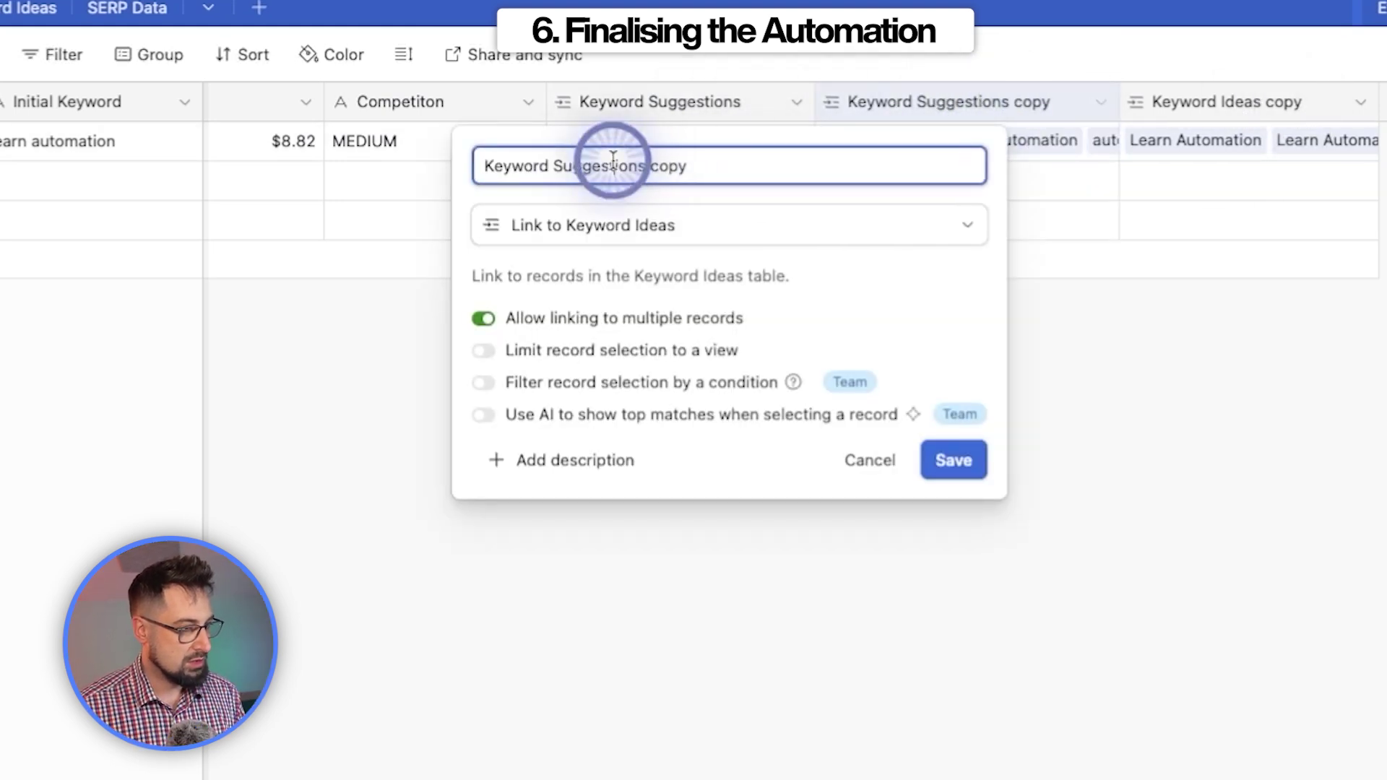
drag(612, 166, 690, 166)
text(Ideas)
click(952, 460)
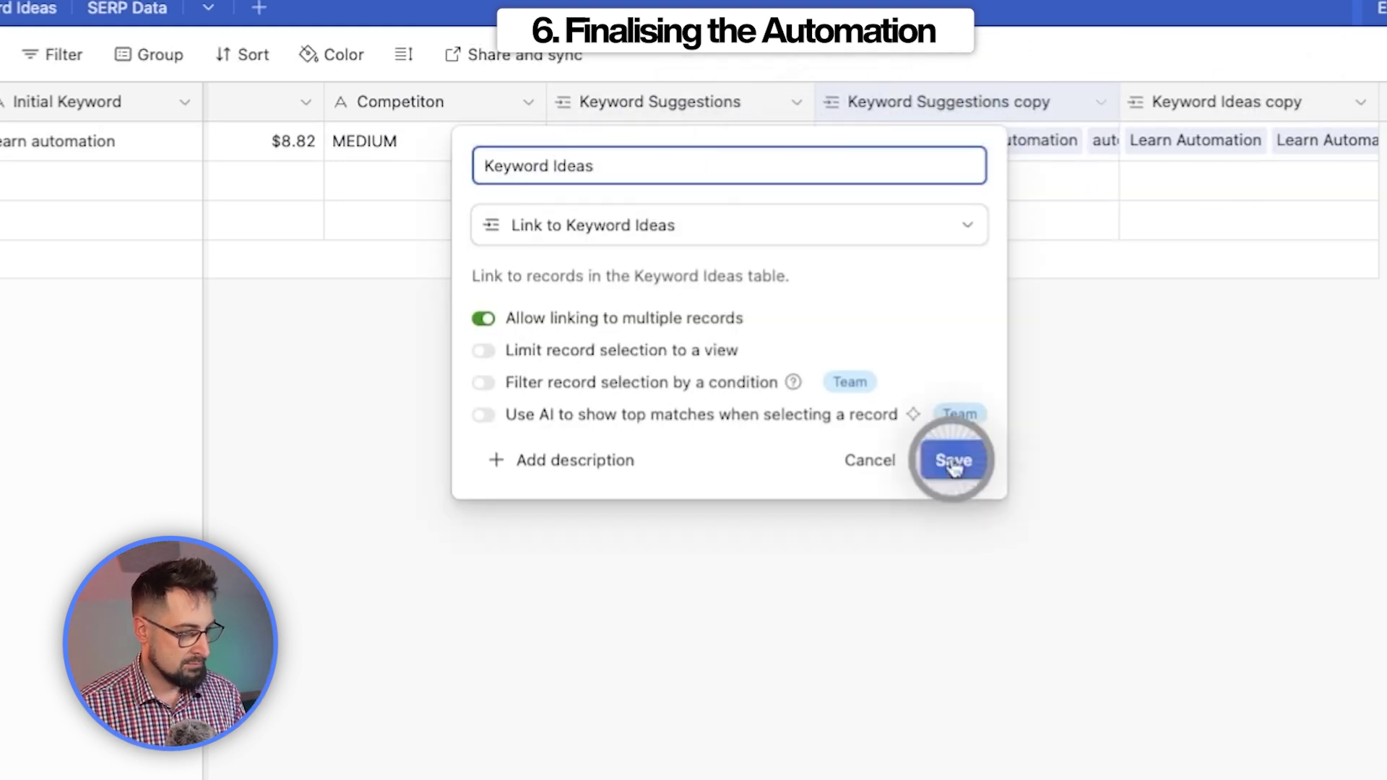
Rename the Keyword Ideas copy field as SERP Data in the Initial Keywords table
double_click(1261, 100)
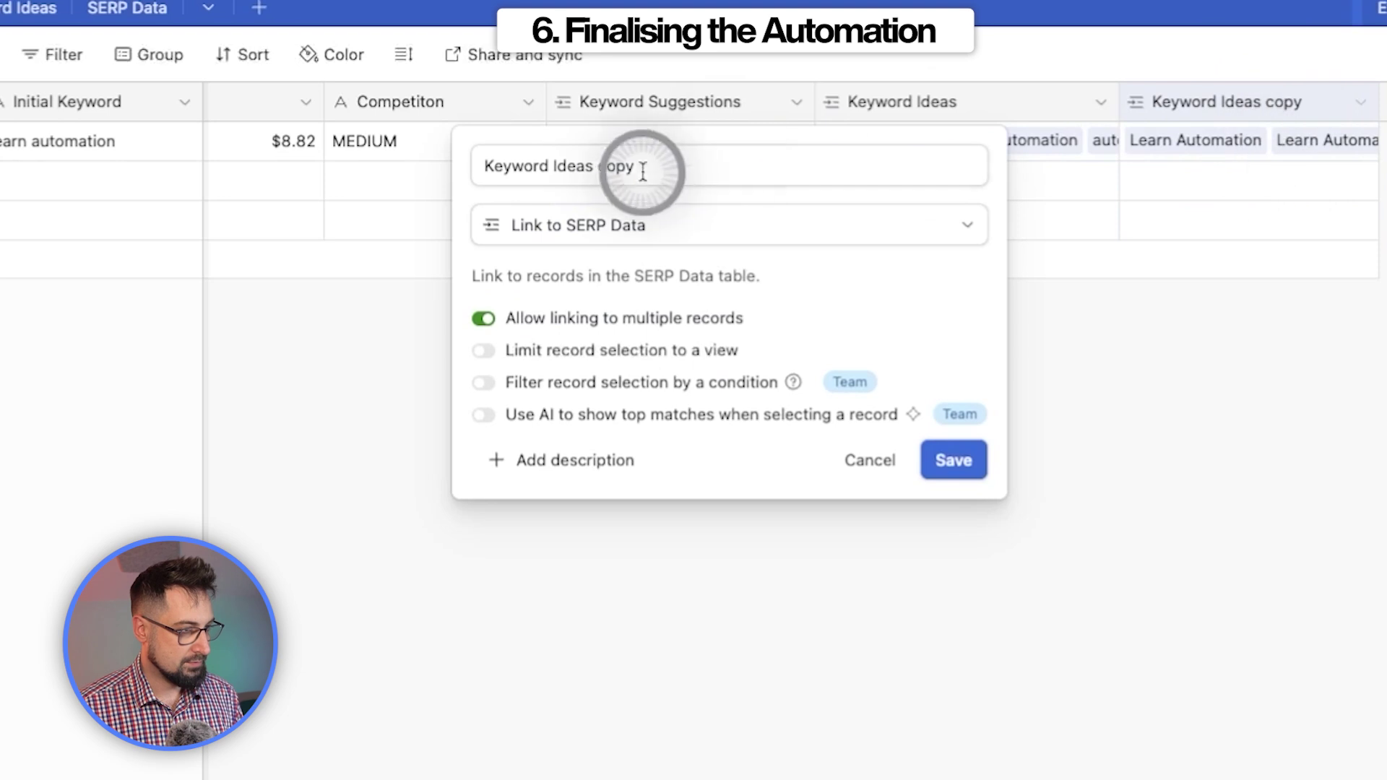
triple_click(665, 167)
text(S)
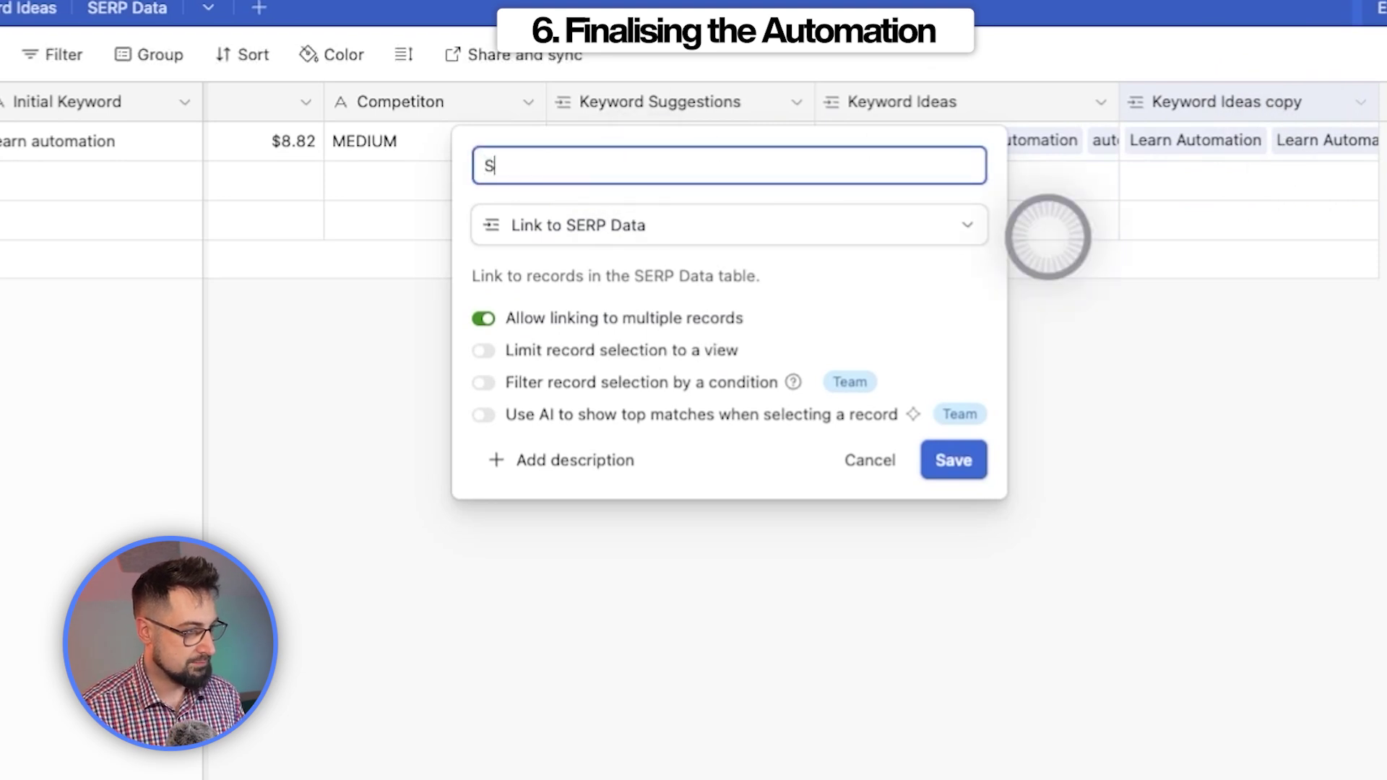
text(ERP Data)
click(954, 460)
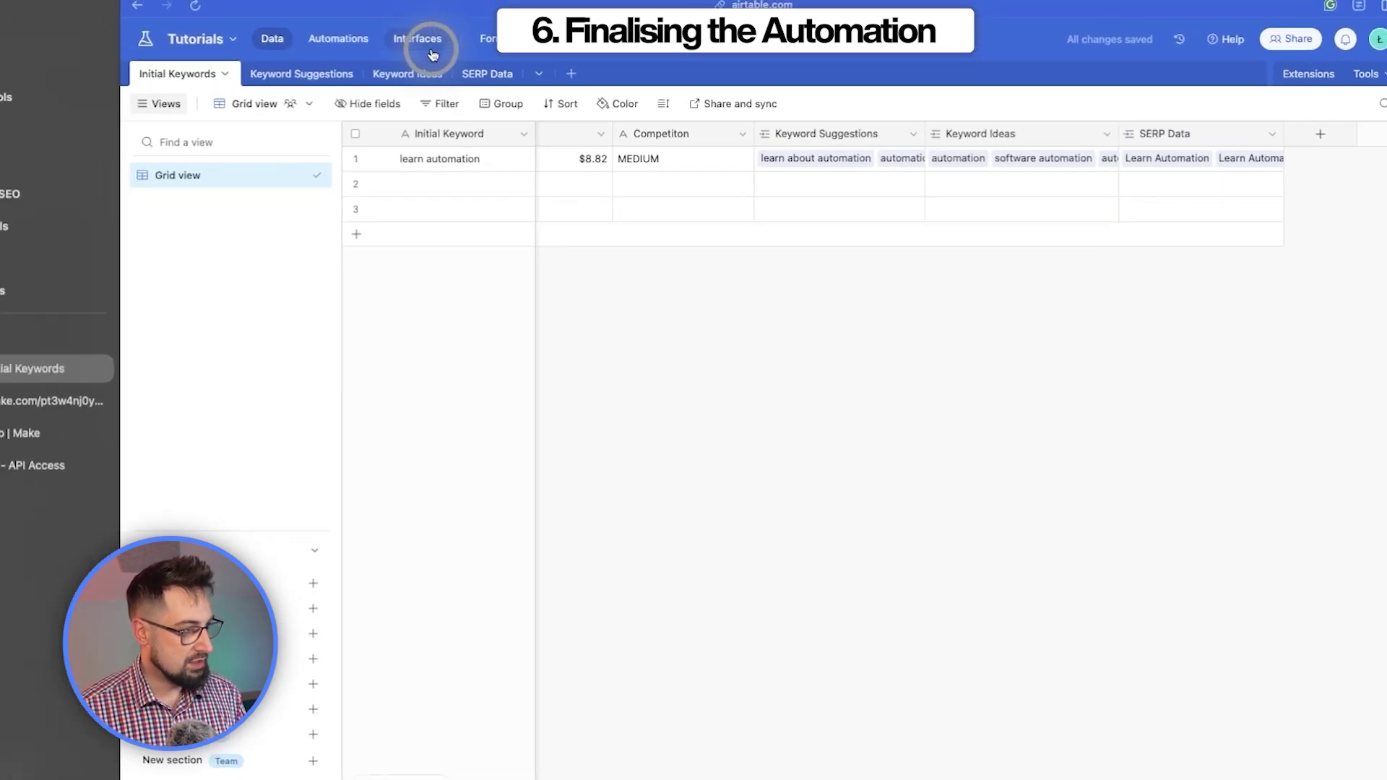
Start a new interface in the Tutorials base using the Record review layout
click(427, 44)
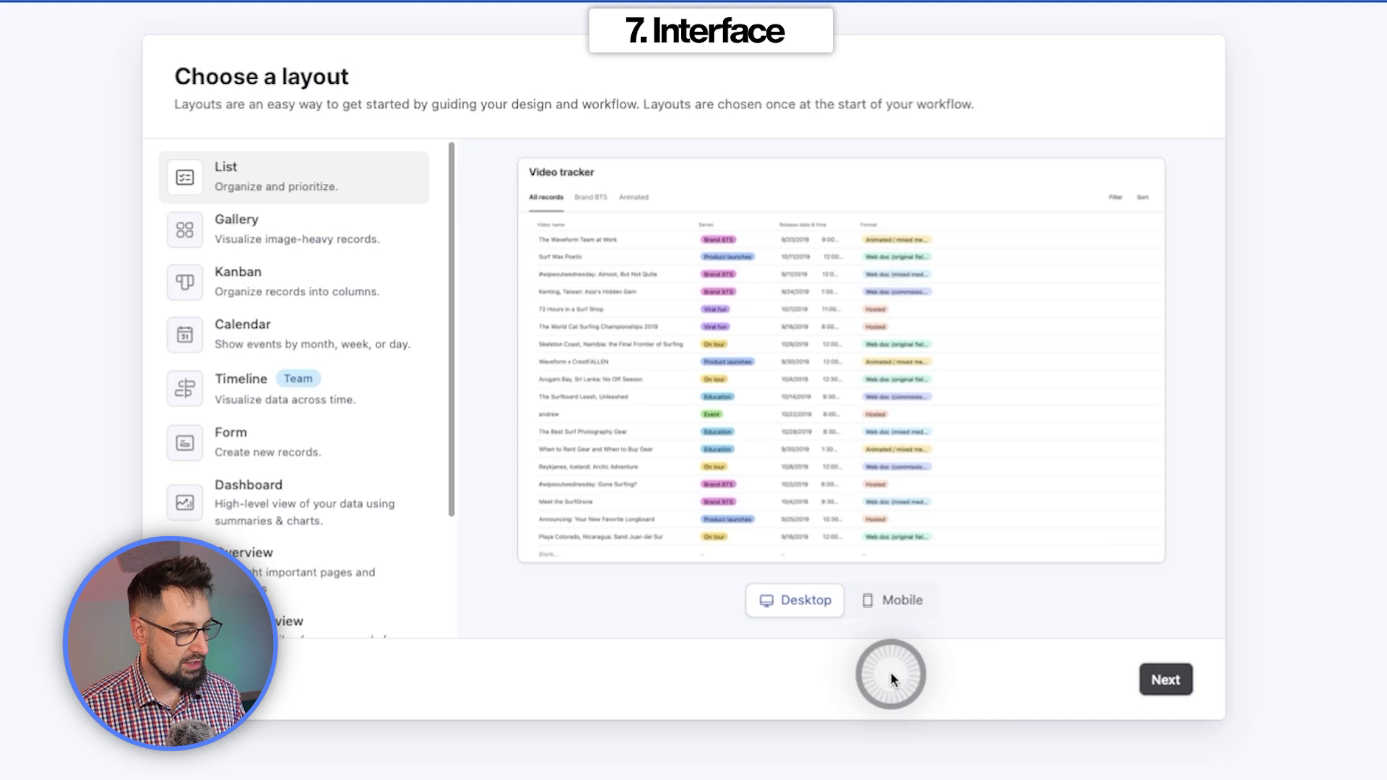
scroll(330, 434, down, 2)
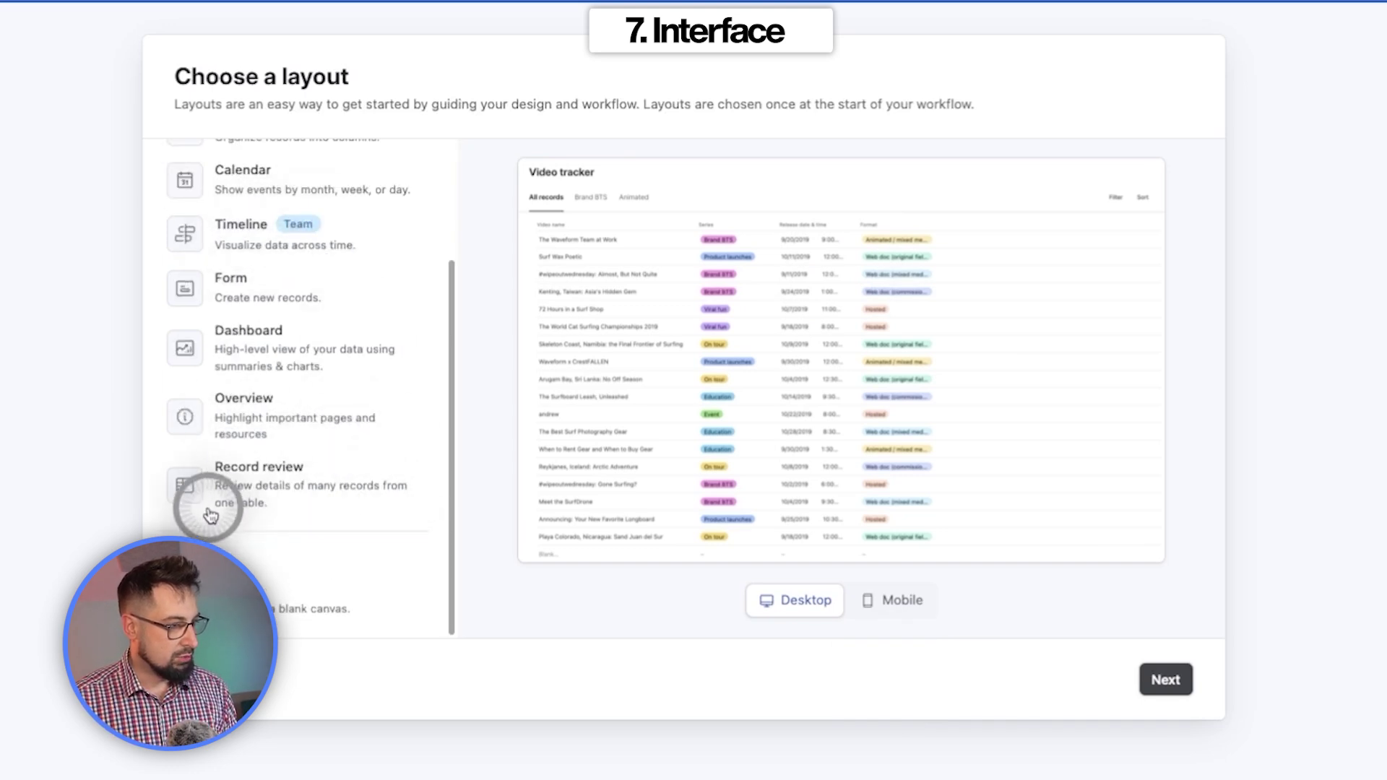
click(244, 489)
scroll(366, 309, up, 2)
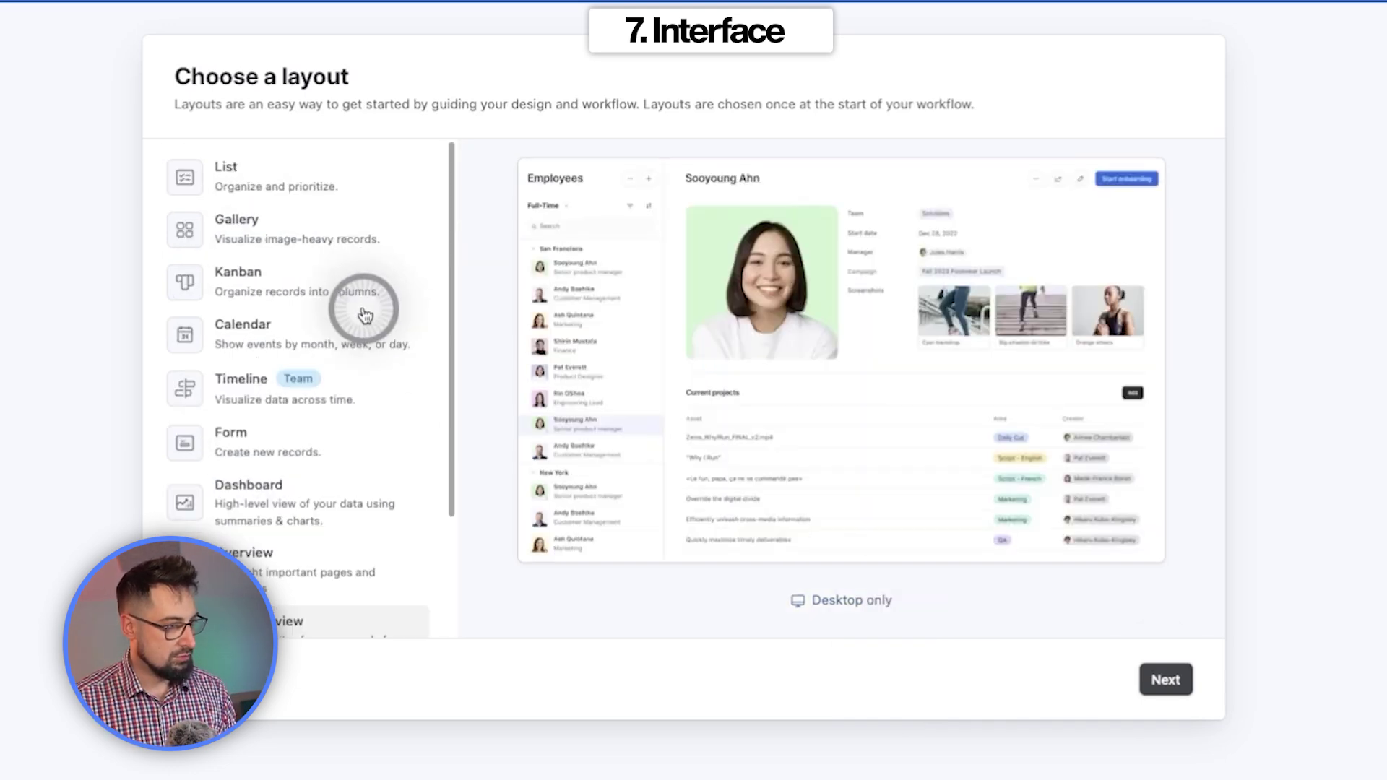
click(1160, 678)
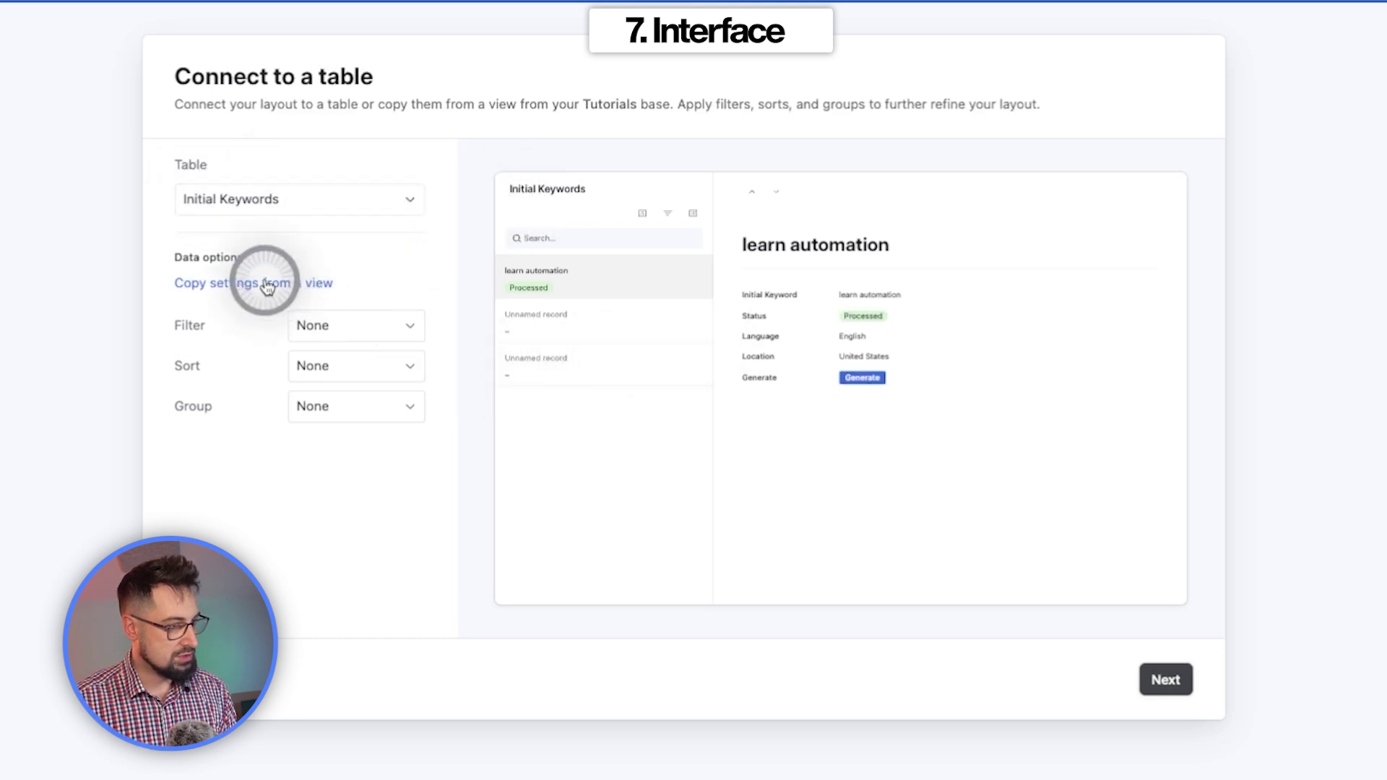
Filter the layout's Initial Keywords records to those where Status is Processed, and continue to the element selection
click(375, 322)
click(351, 445)
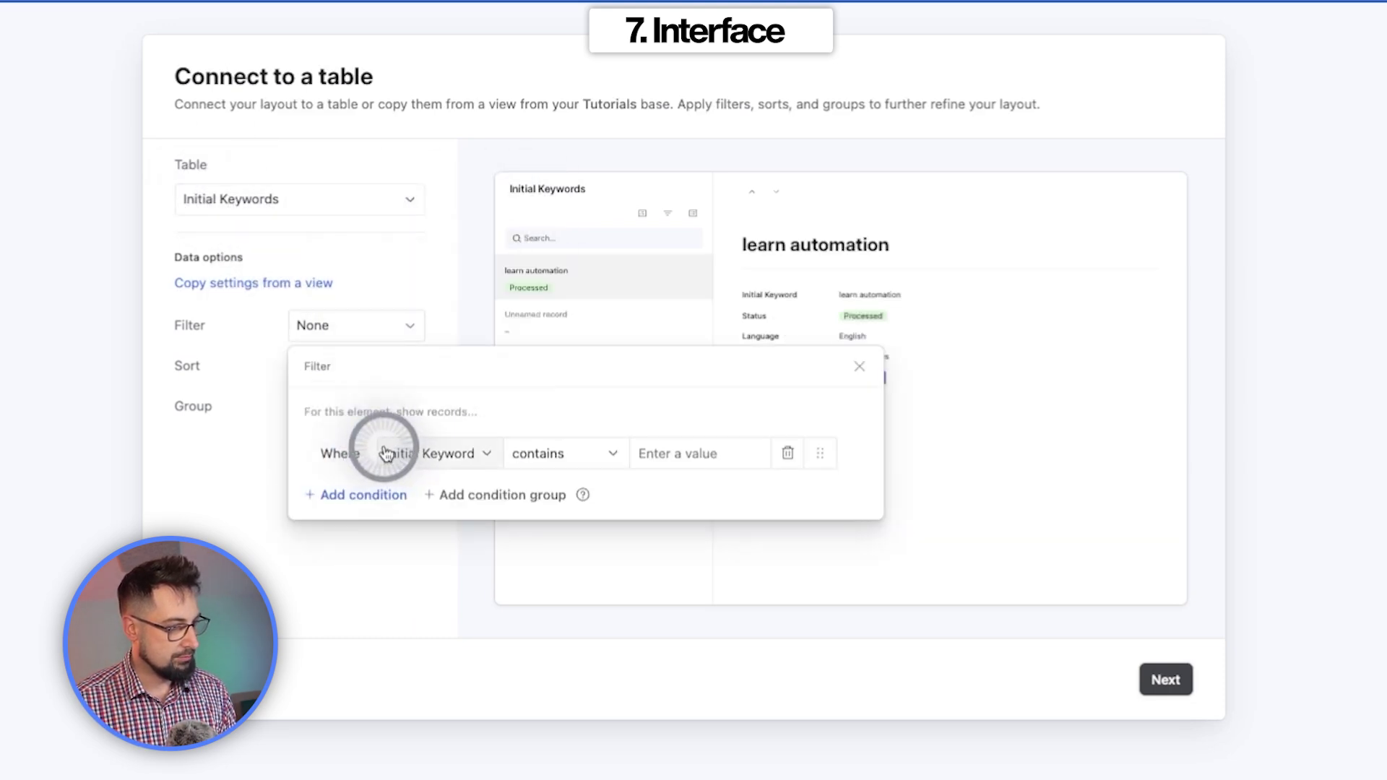
click(379, 454)
click(480, 575)
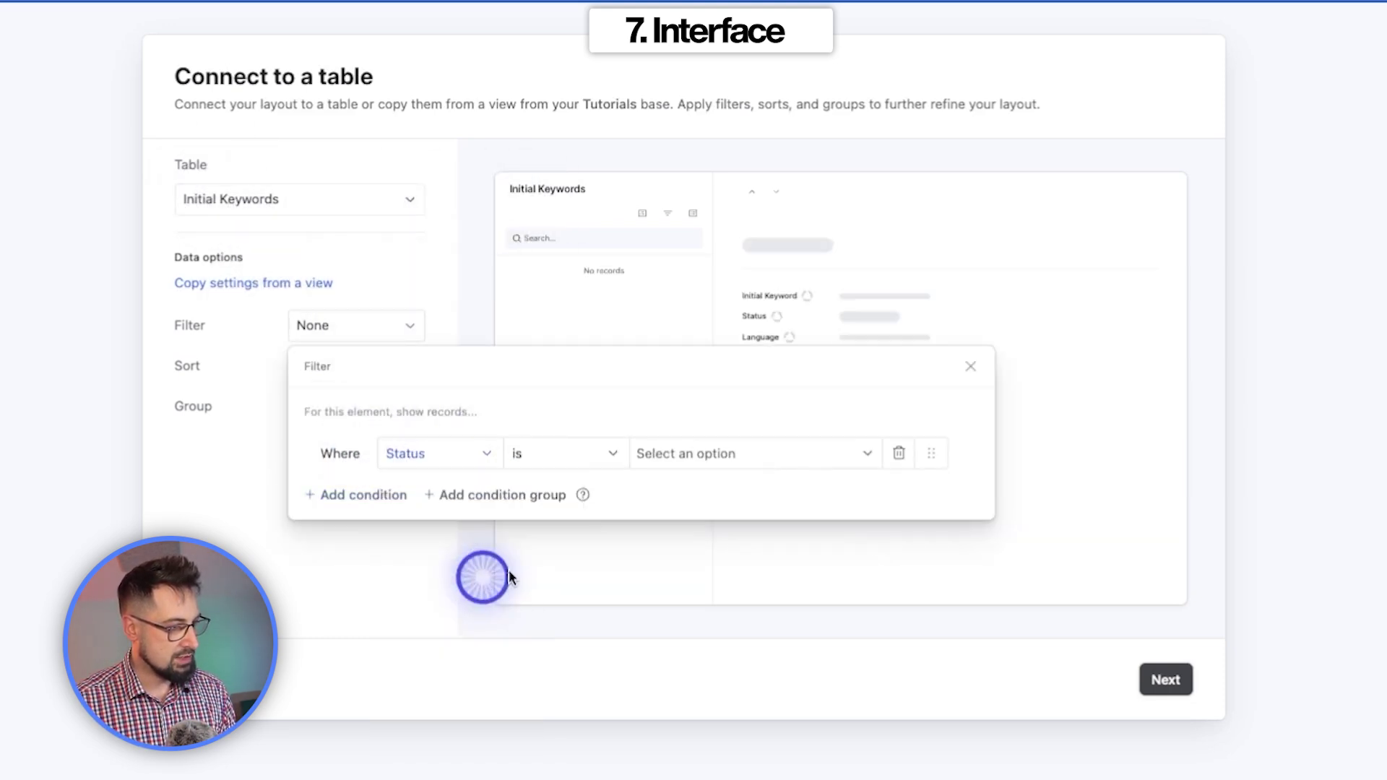
click(732, 463)
click(724, 614)
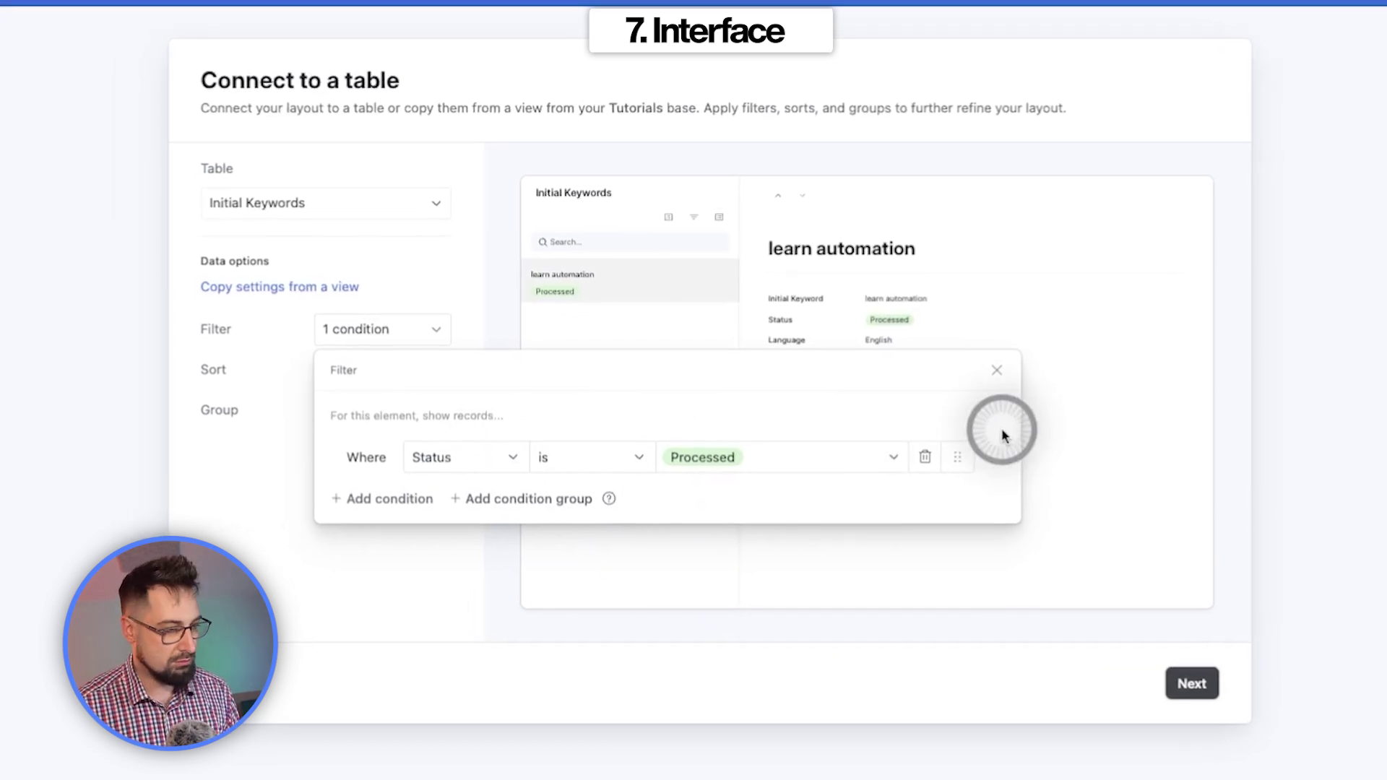
click(997, 370)
click(1191, 682)
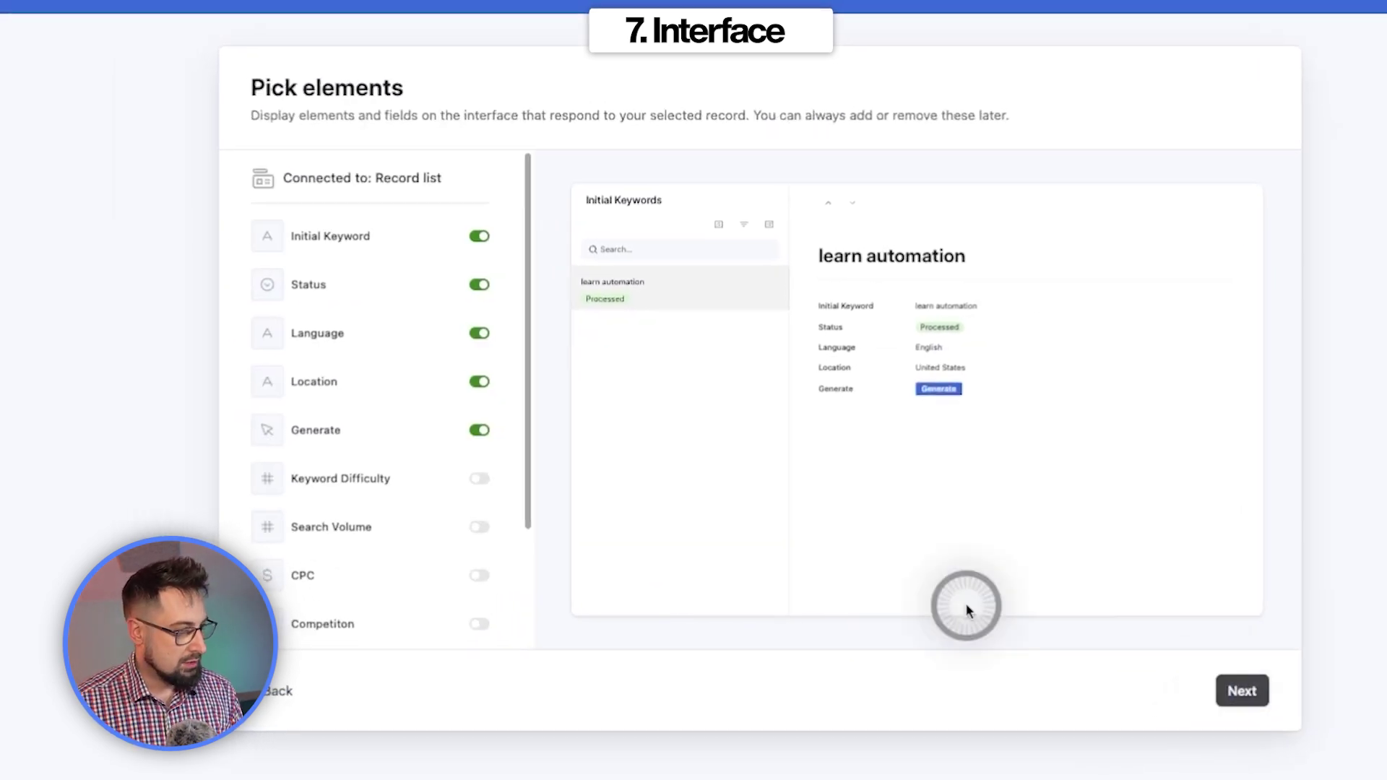
Include Keyword Difficulty, Search Volume, CPC, Competiton, Keyword Suggestions, Keyword Ideas and SERP Data among the record's displayed elements
scroll(486, 502, down, 1)
click(479, 456)
click(479, 502)
click(510, 554)
click(511, 603)
scroll(512, 593, down, 3)
click(511, 525)
click(511, 573)
click(512, 622)
click(1273, 695)
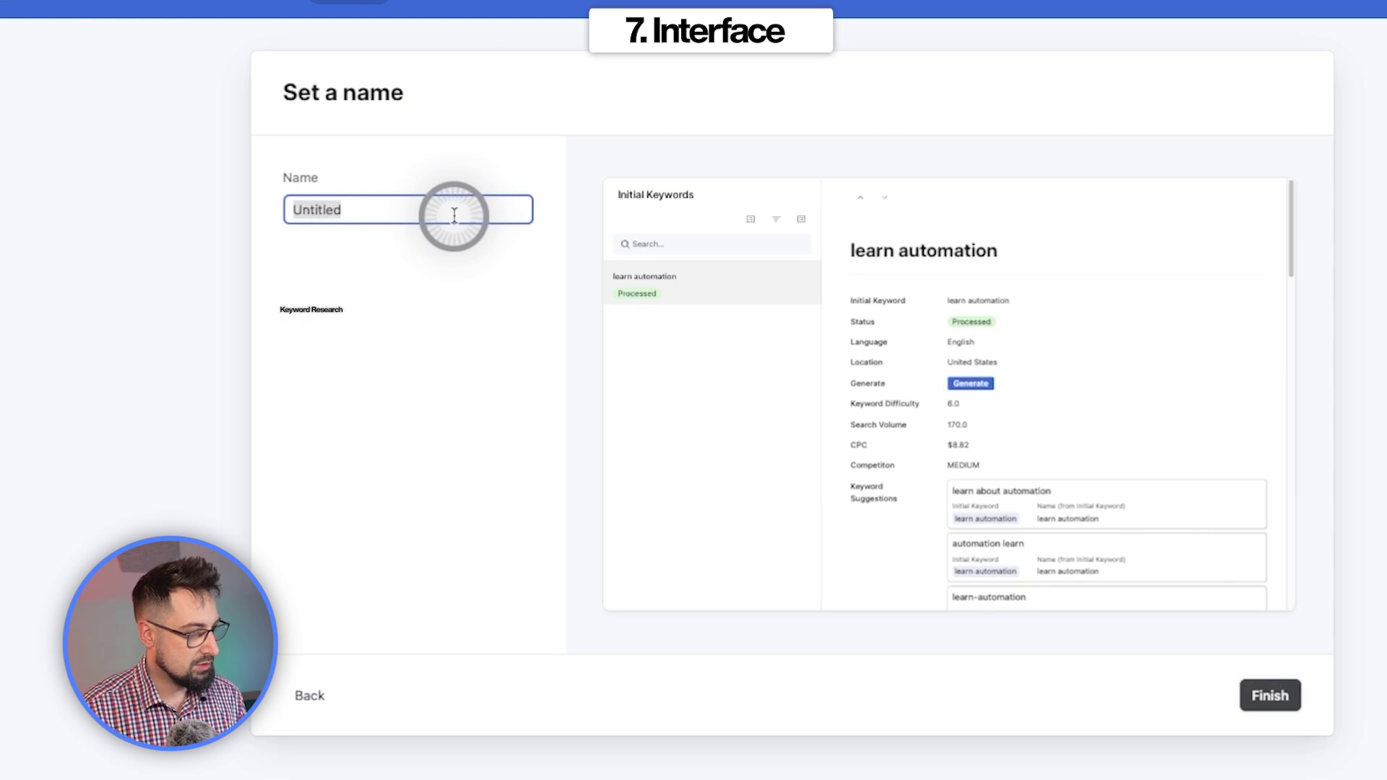
Name the interface page Keyword Research, finish creating it, publish it and look through the published record
text(Keyword Research)
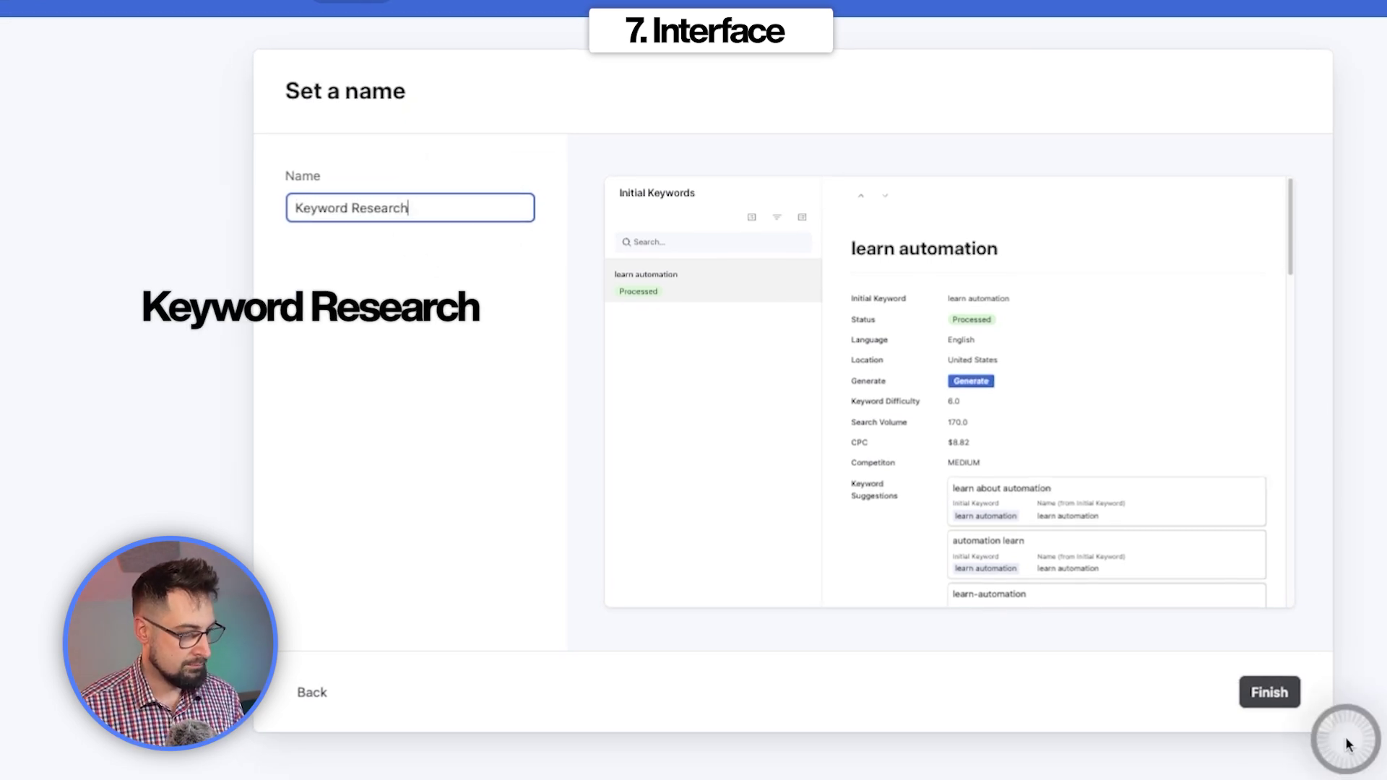
click(1270, 695)
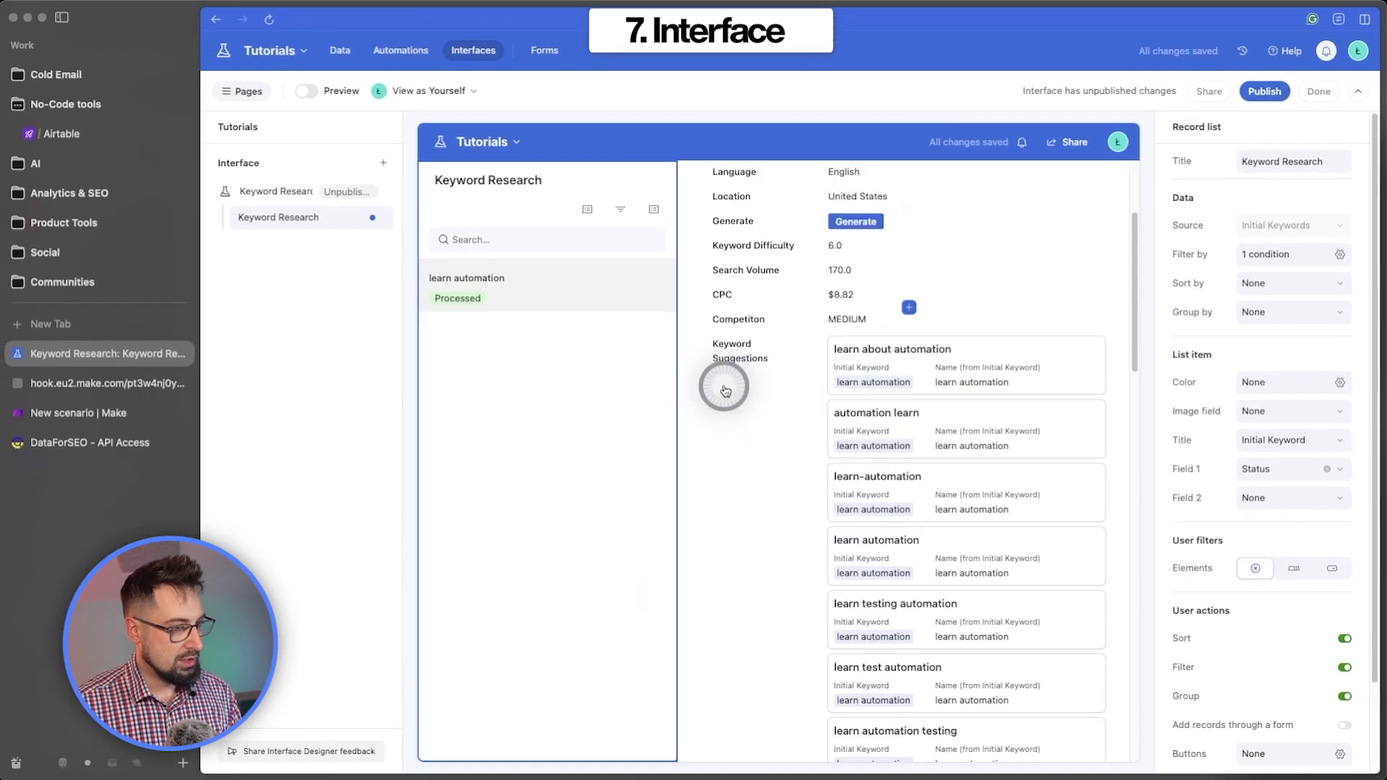
click(1264, 91)
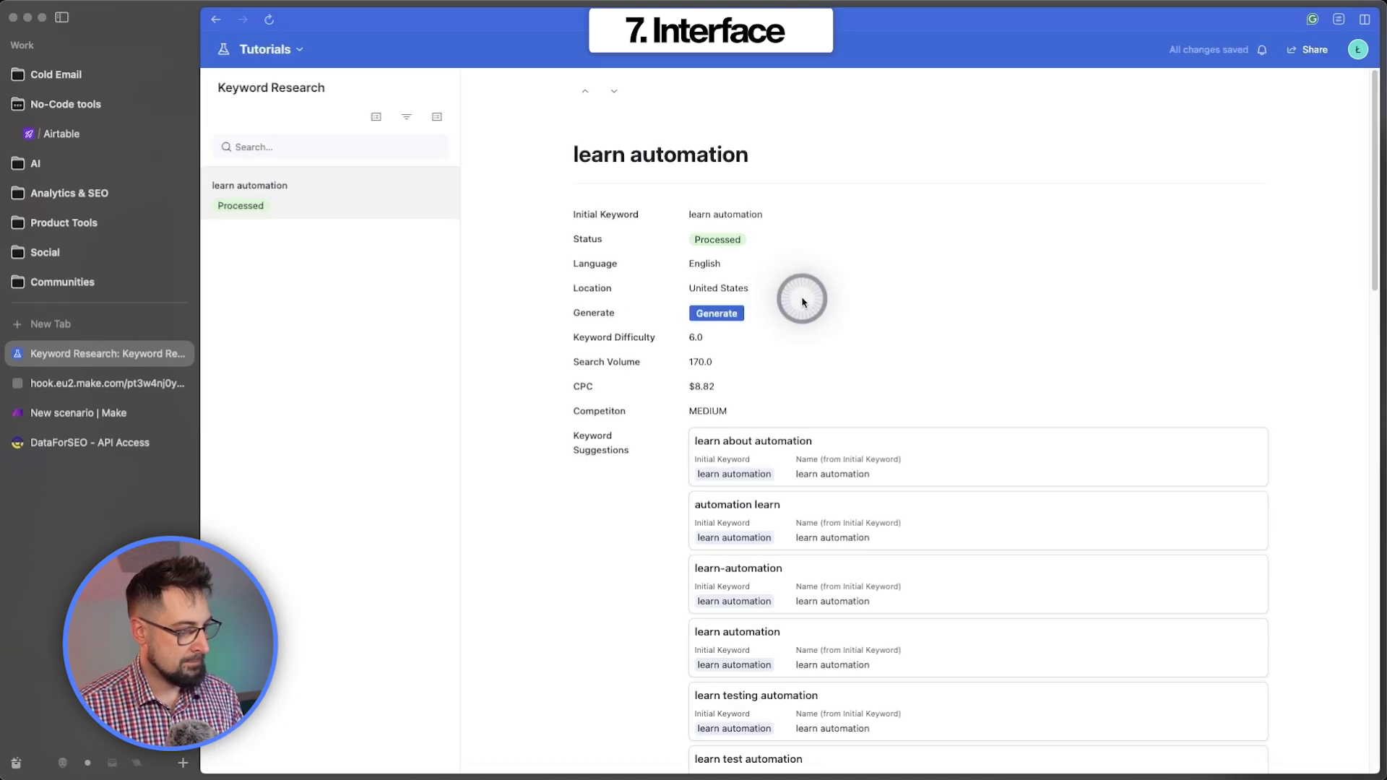
scroll(972, 332, down, 20)
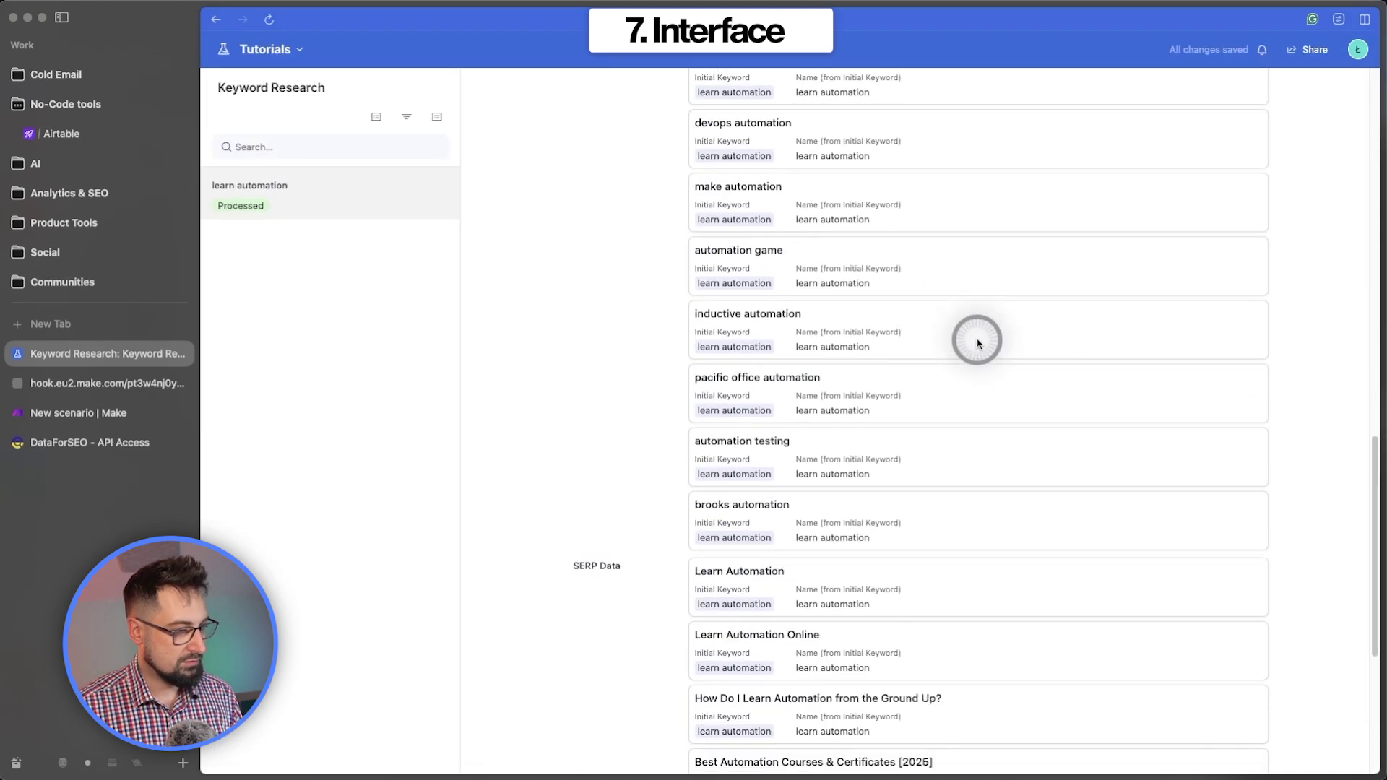
scroll(980, 357, up, 20)
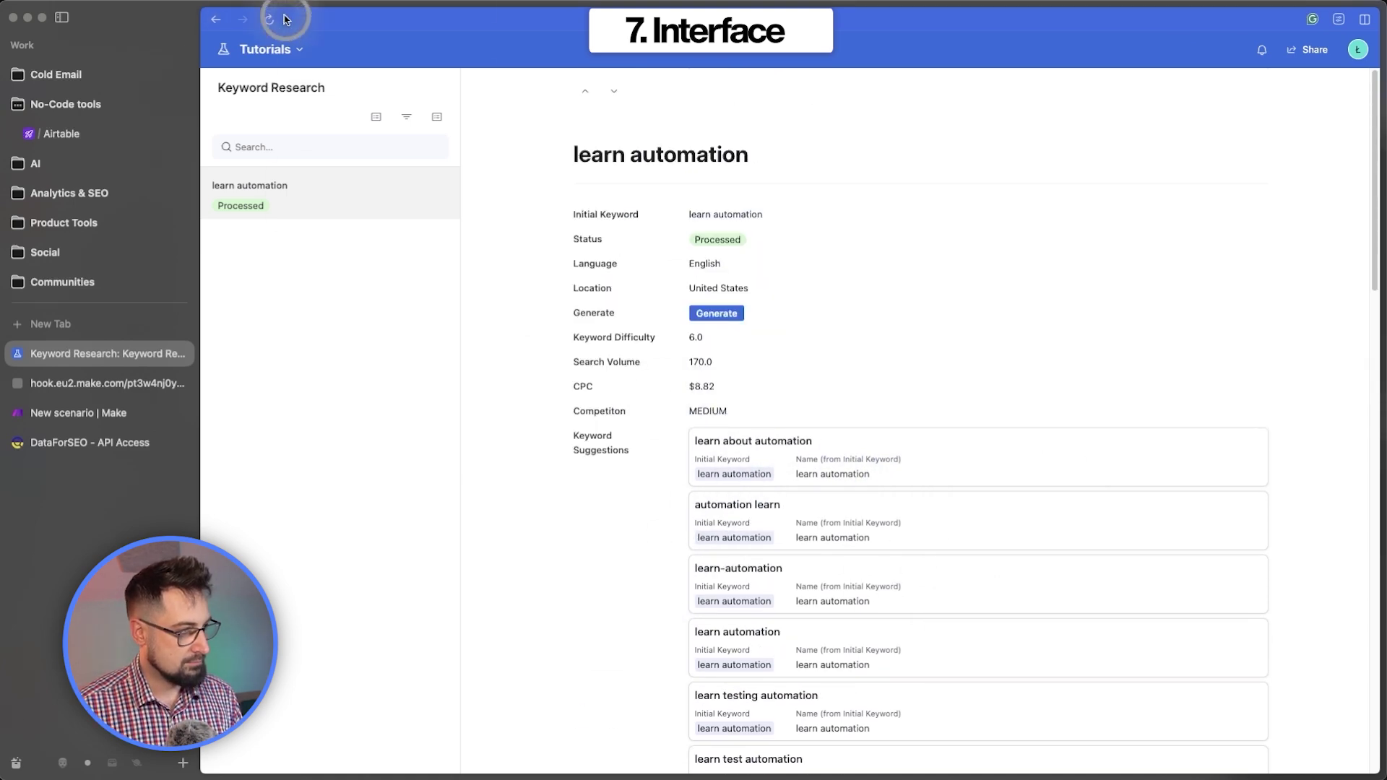
Edit the interface so Keyword Suggestions records also show Keyword Difficulty, Search Volume, CPC, Competition and Search Intent
click(530, 34)
click(790, 551)
click(1014, 548)
click(1101, 529)
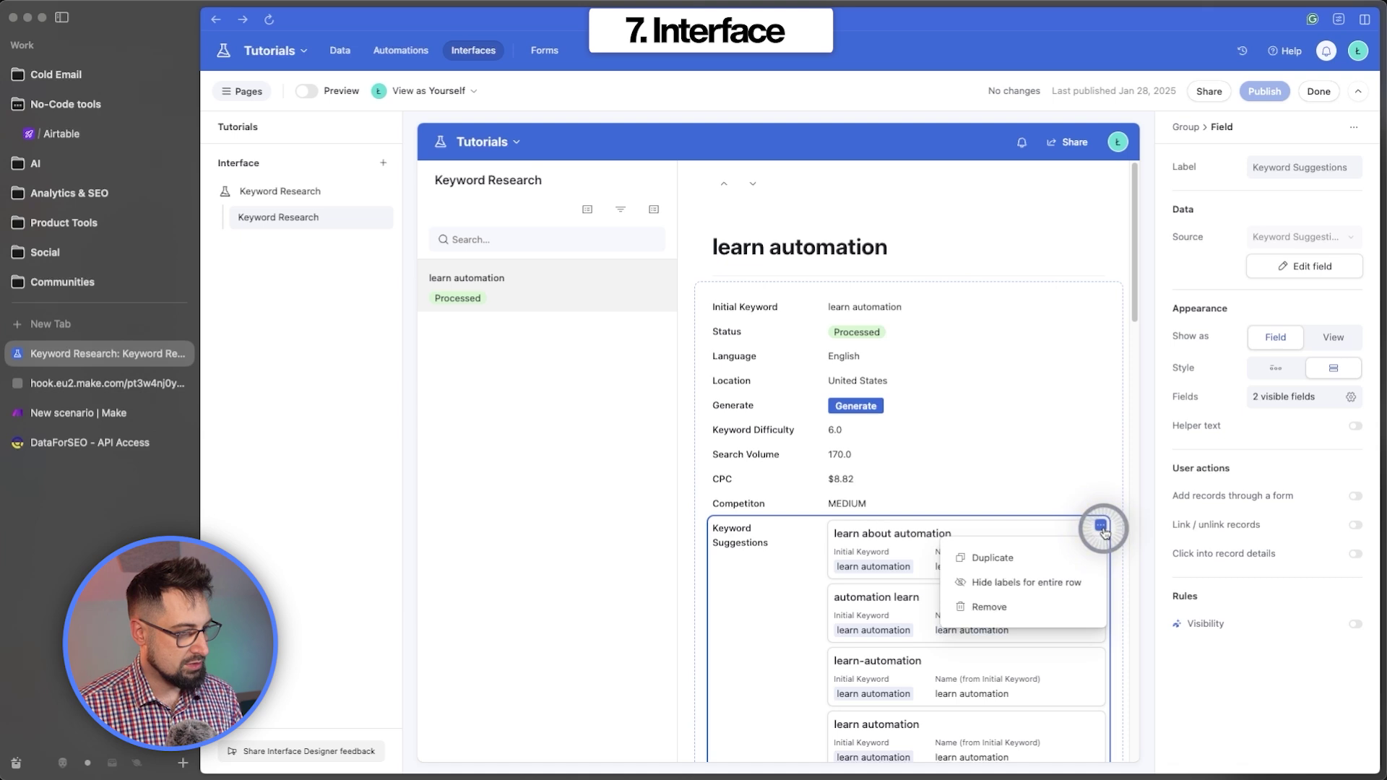
click(878, 553)
scroll(995, 470, down, 2)
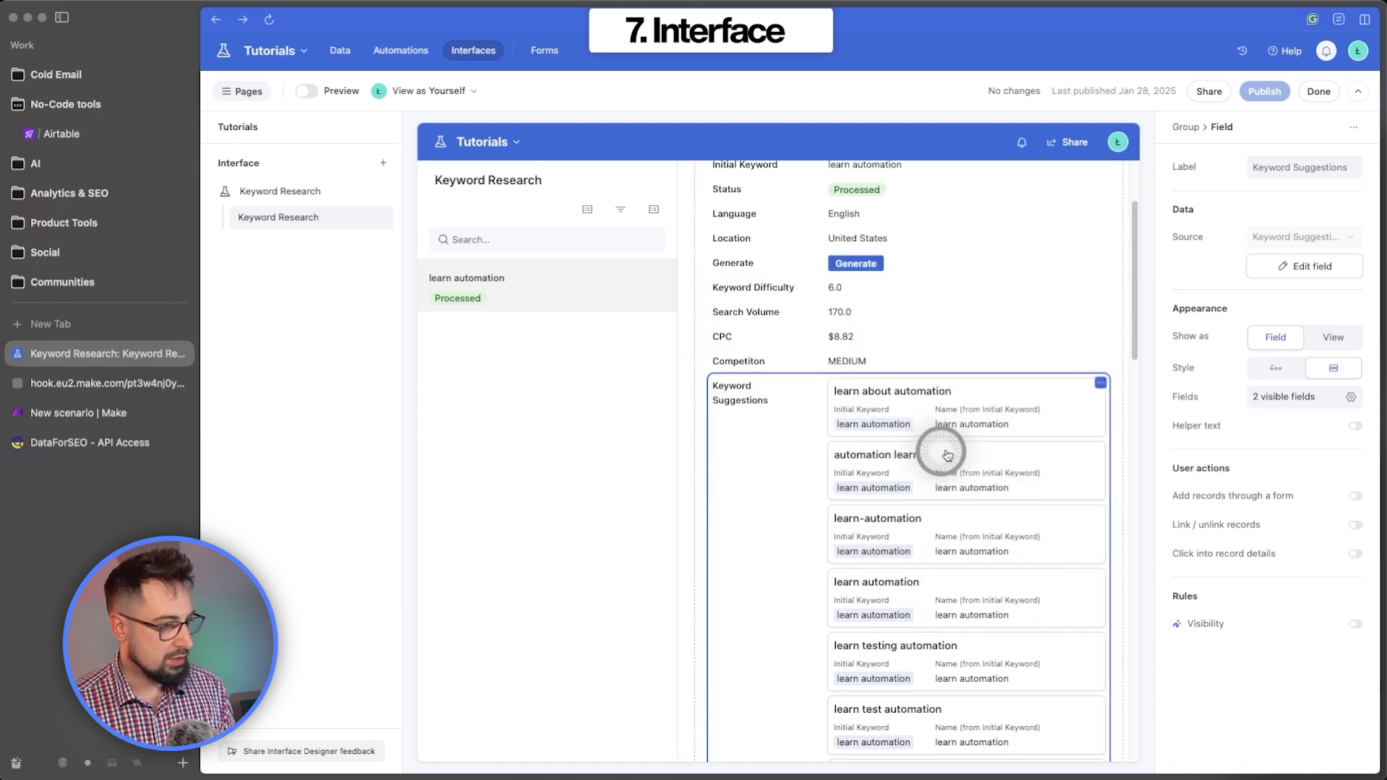
click(1305, 397)
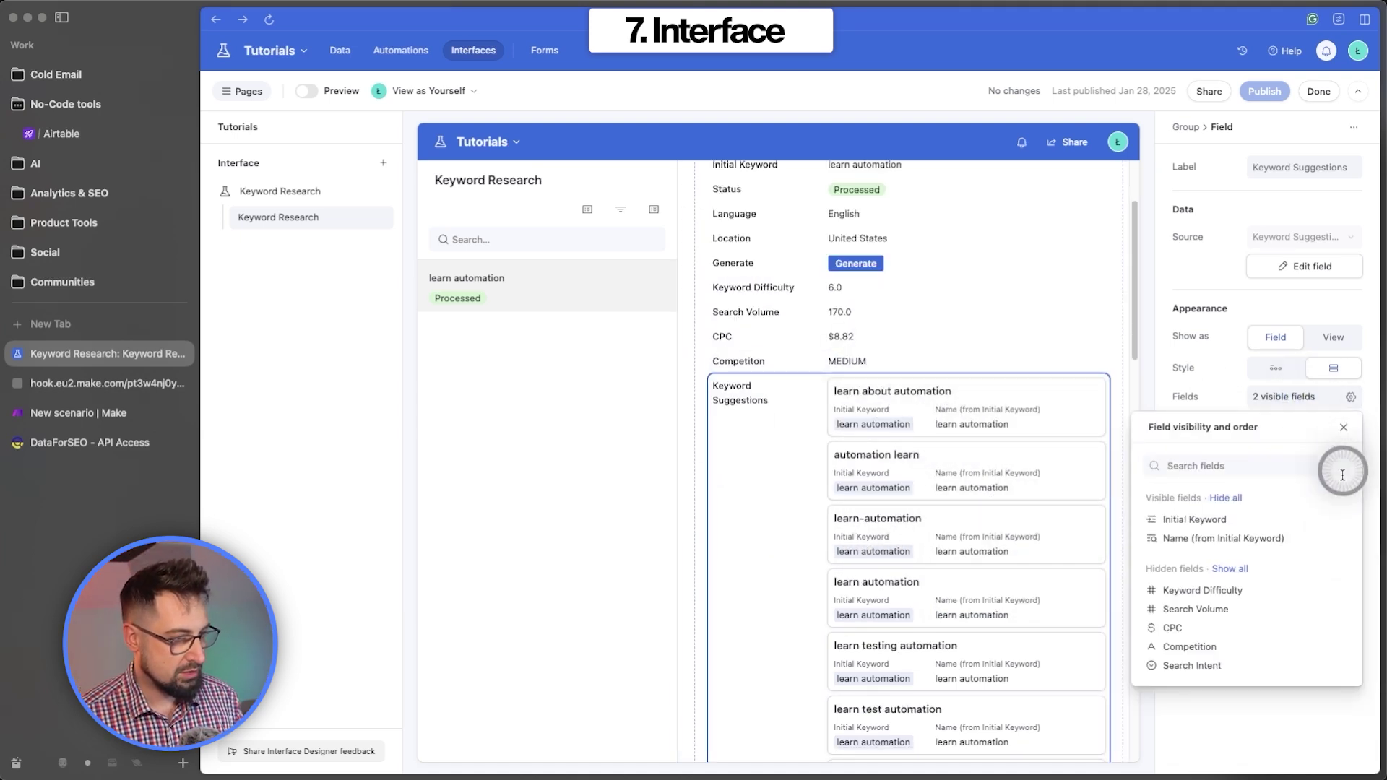
click(1313, 594)
click(1253, 611)
click(1245, 628)
click(1239, 647)
click(1232, 664)
Make Keyword Difficulty, Search Volume, CPC, Competition and Search Intent visible on the Keyword Ideas records
scroll(1021, 619, down, 5)
click(1016, 517)
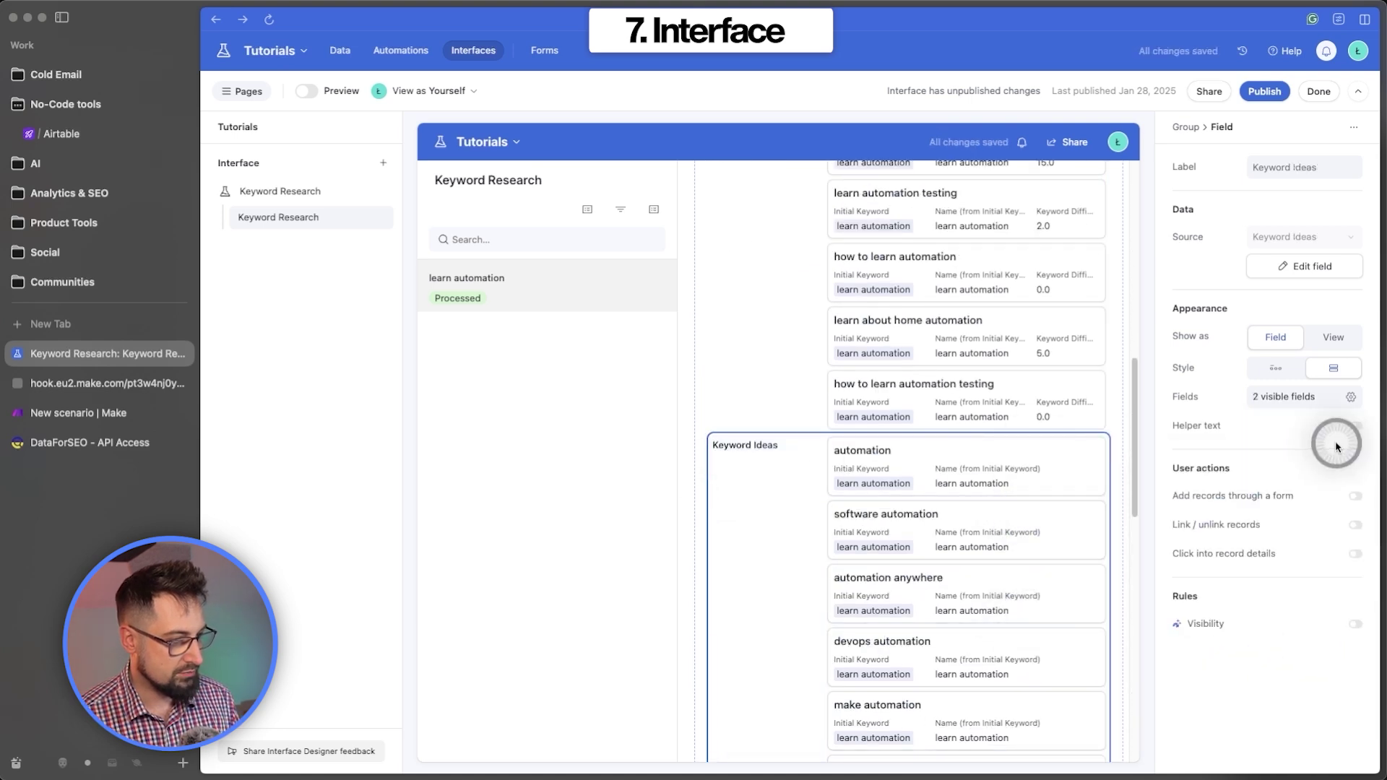
click(1309, 403)
click(1200, 590)
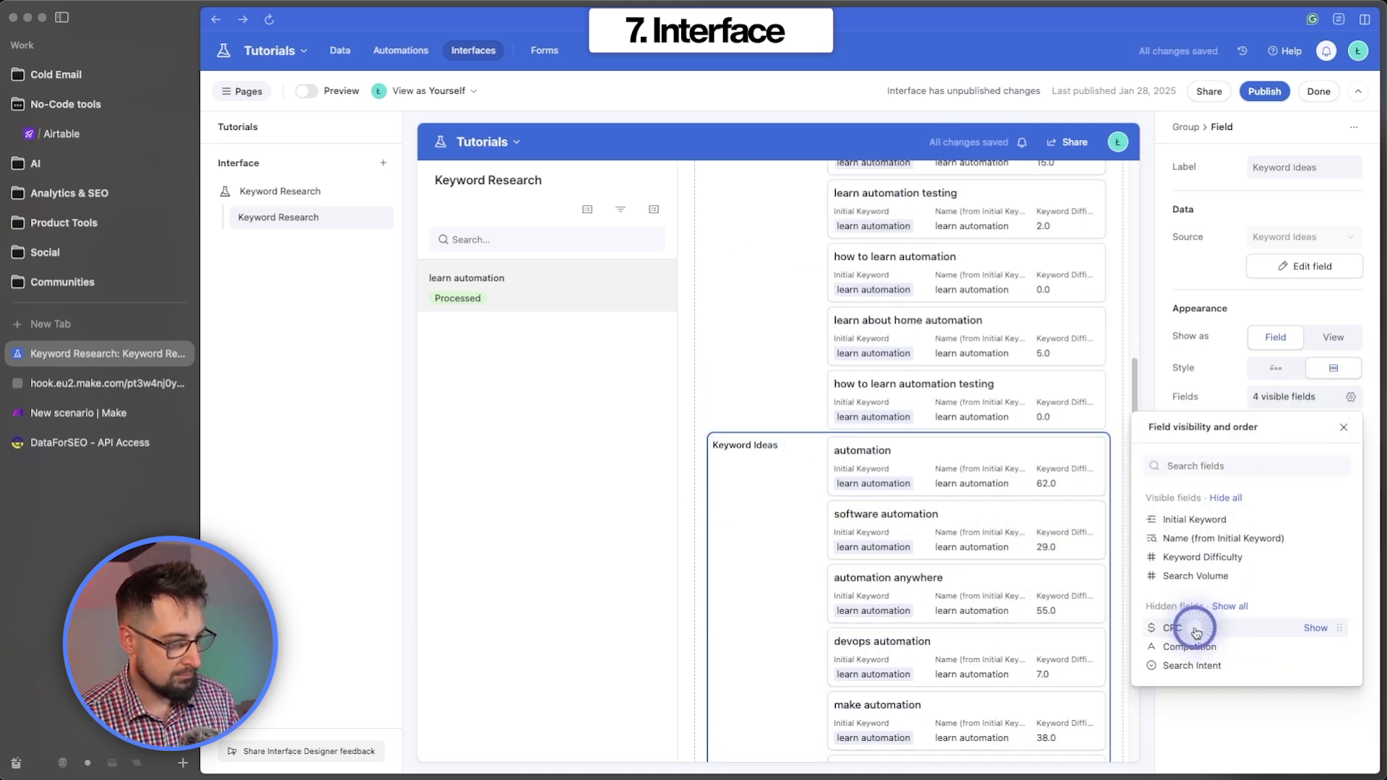
click(1193, 610)
click(1228, 606)
Make Rank number, URL, Description and Type visible on the SERP Data records
scroll(997, 607, down, 10)
click(799, 434)
click(1364, 396)
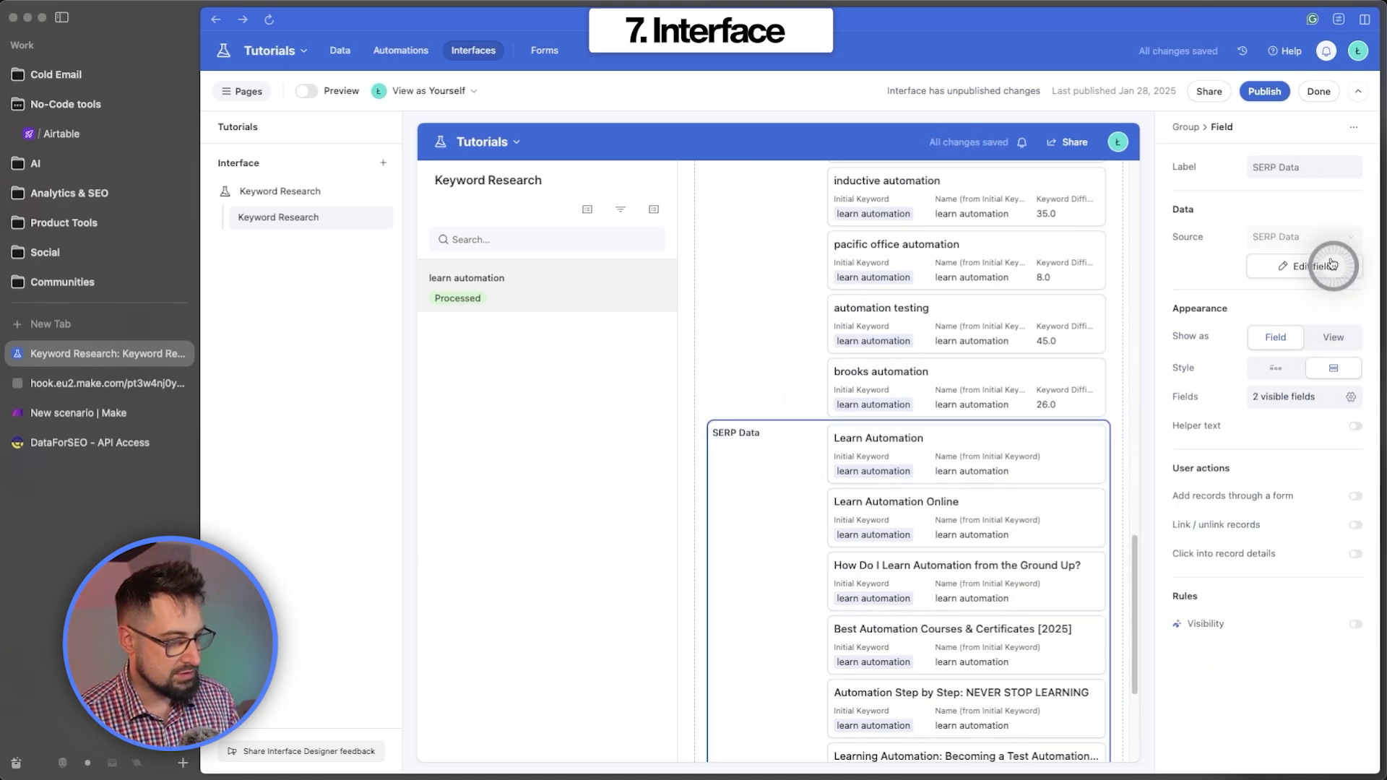
click(1319, 399)
click(1192, 591)
click(1192, 609)
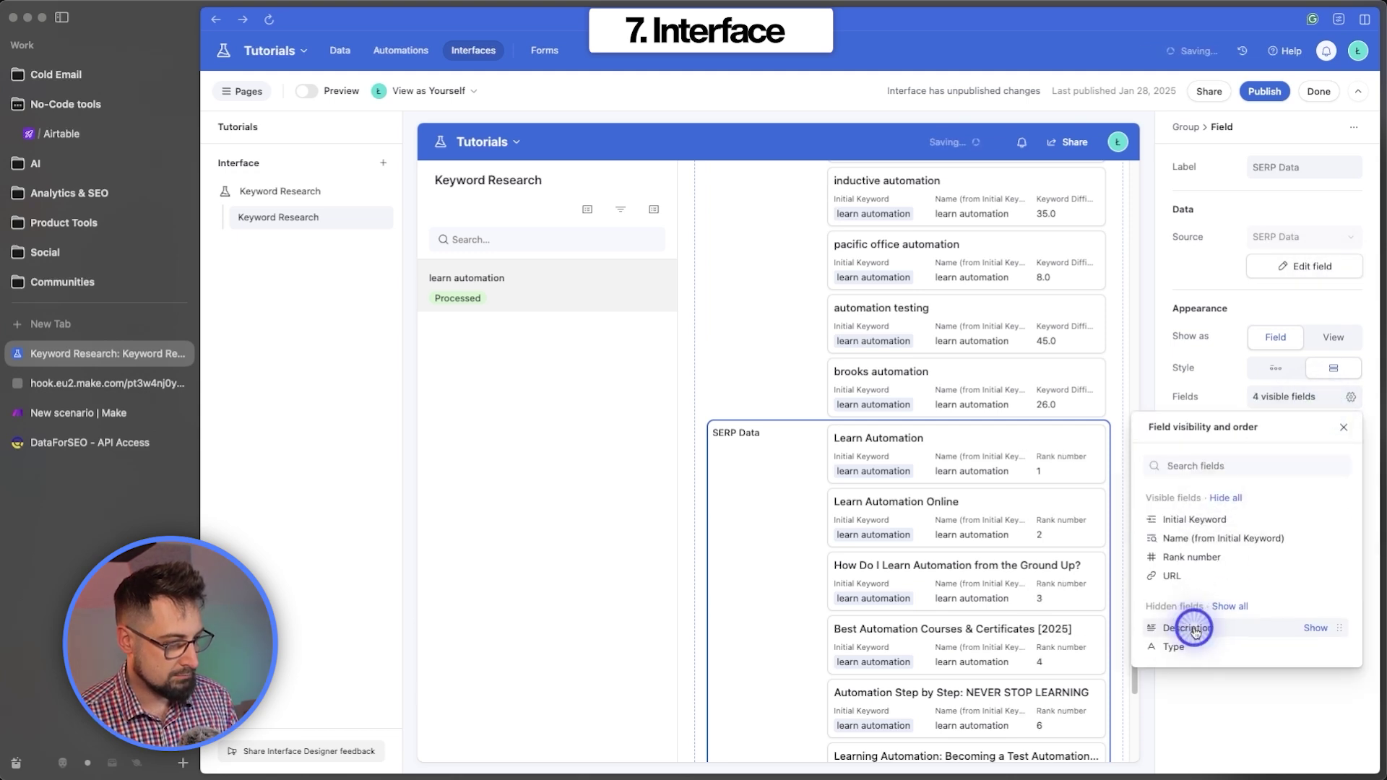
click(1191, 628)
click(1191, 647)
Add a page with the Form layout to the Keyword Research interface and connect it to the Initial Keywords table
scroll(1035, 592, down, 3)
click(1035, 593)
click(408, 341)
click(361, 277)
click(306, 220)
click(351, 187)
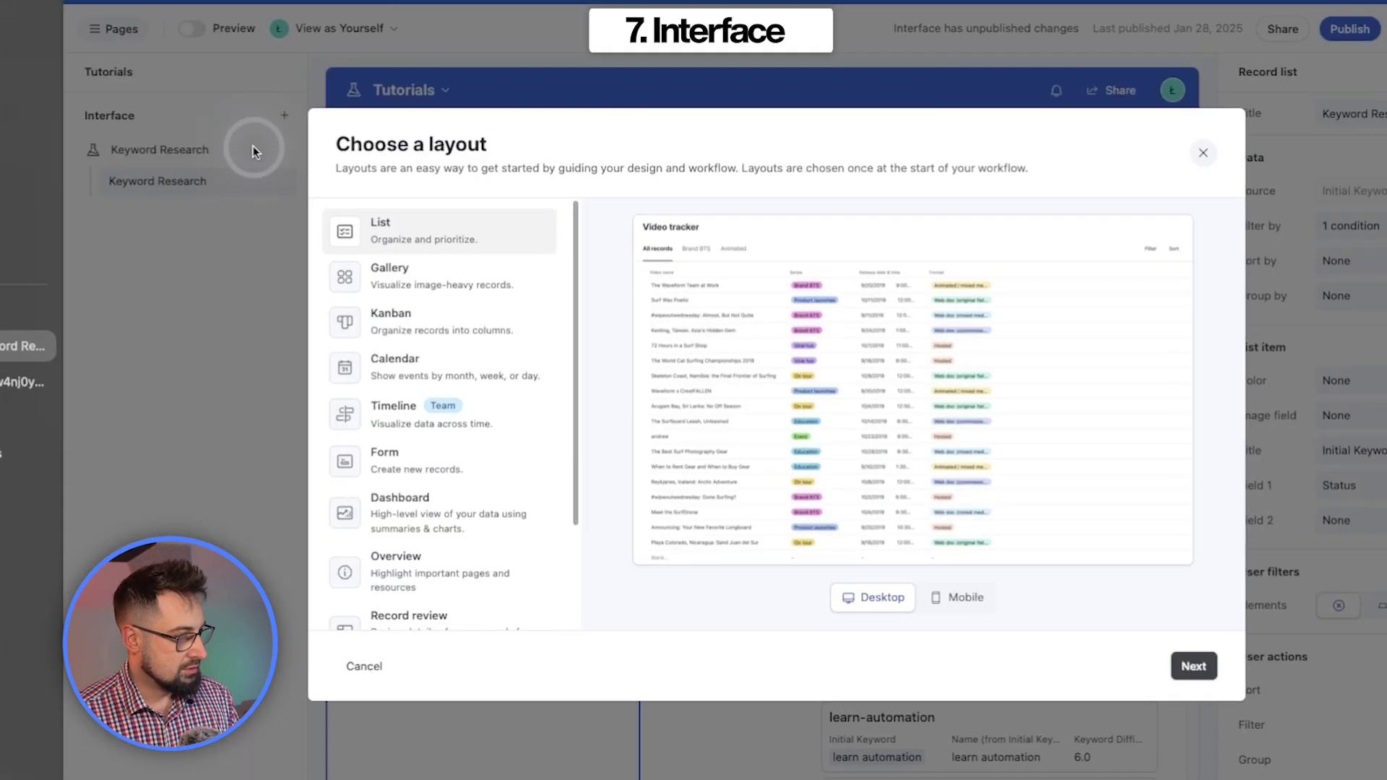
scroll(510, 250, down, 2)
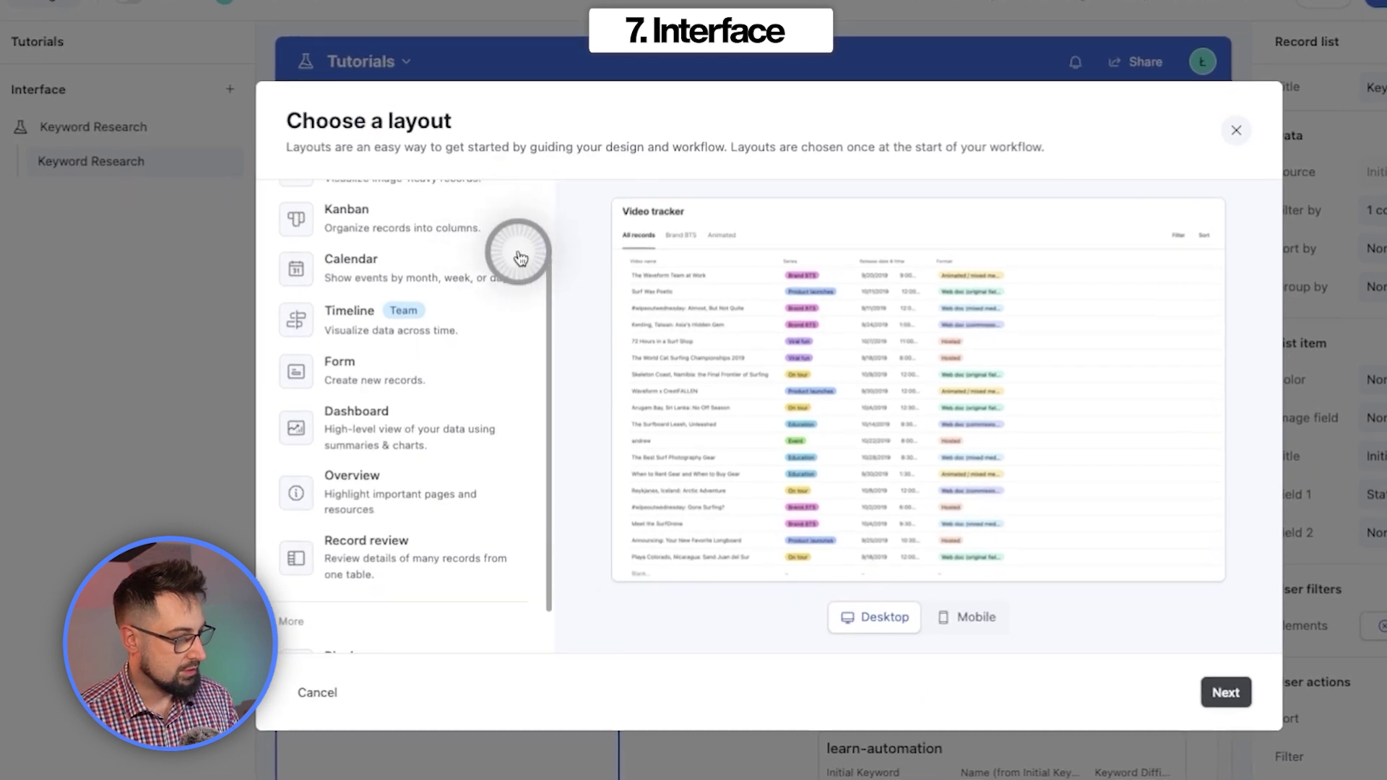
click(365, 369)
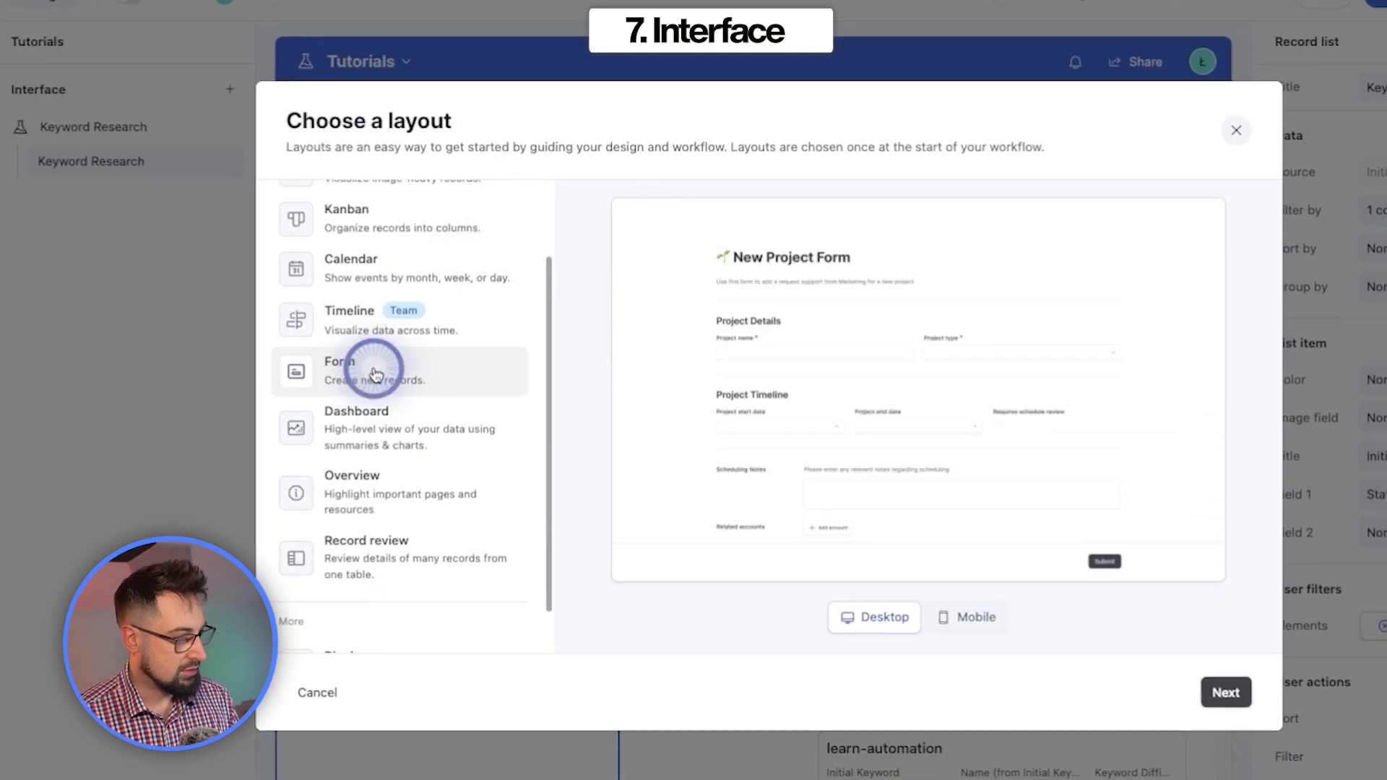
click(1241, 714)
click(449, 230)
click(492, 237)
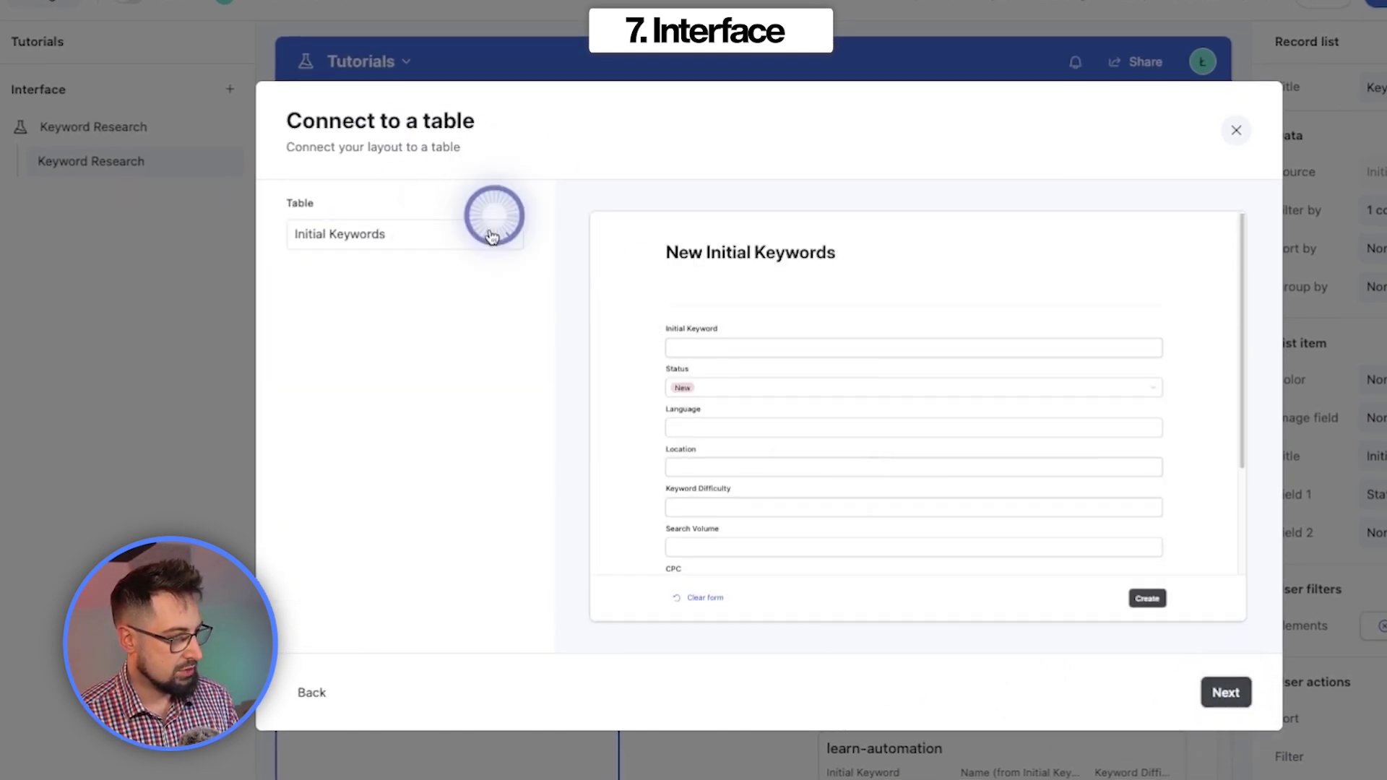
click(1226, 692)
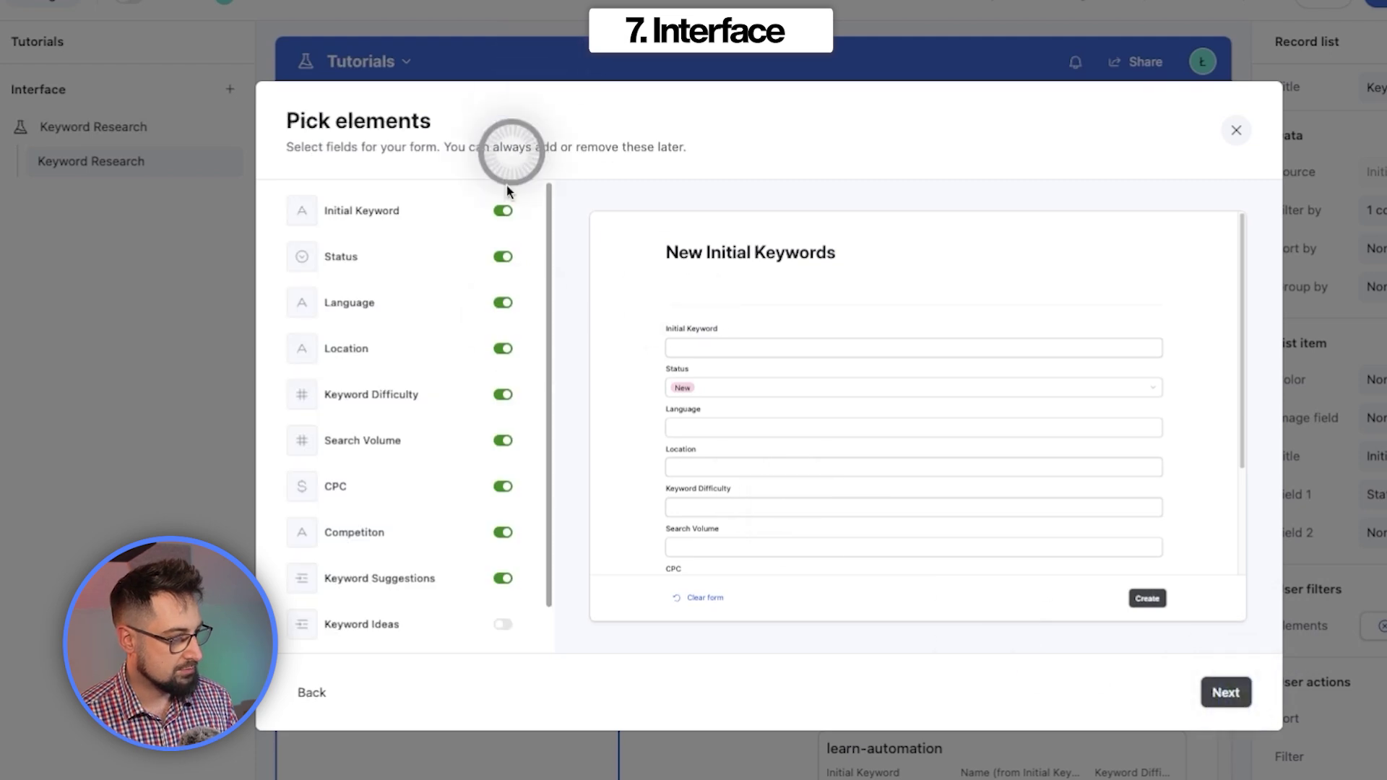
Remove all form fields except Initial Keyword, Language and Location, and continue to naming the form
scroll(515, 333, down, 2)
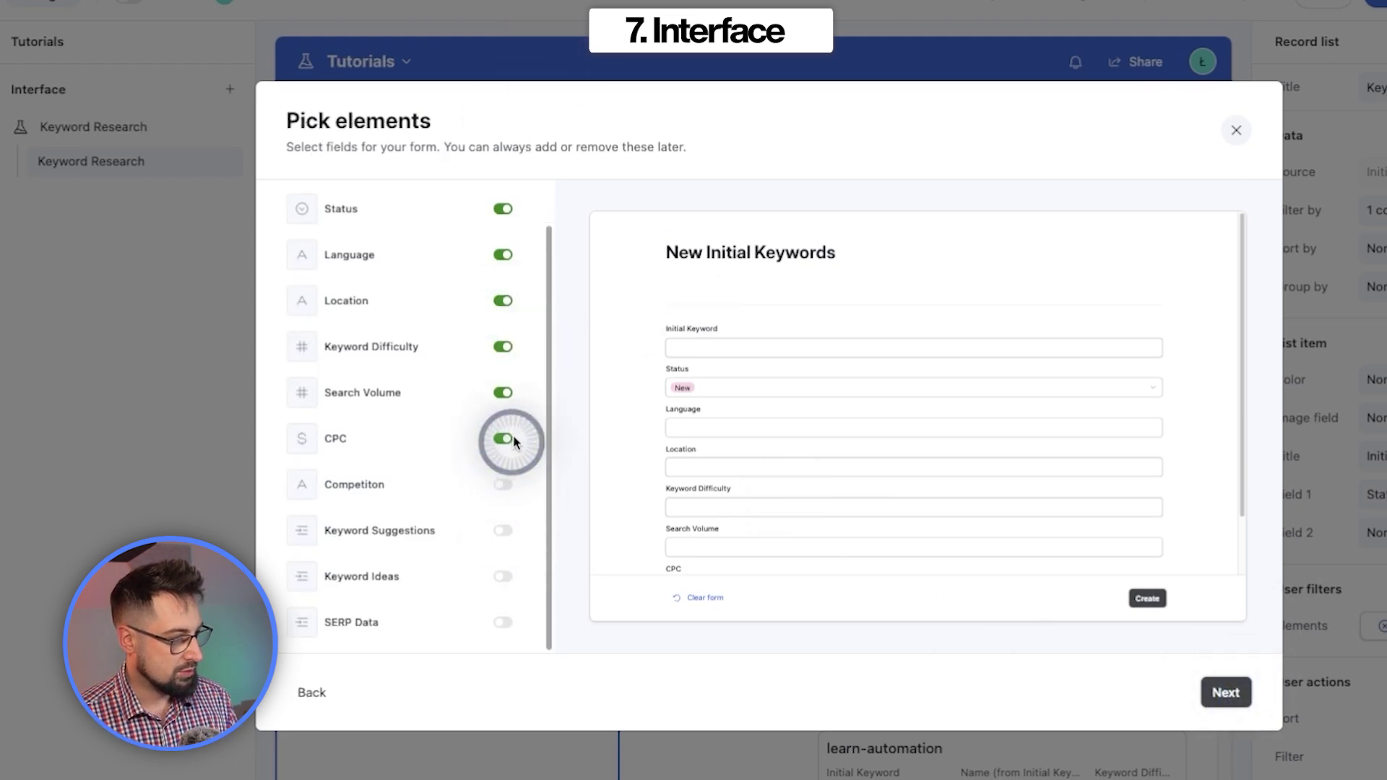
click(503, 438)
click(502, 393)
click(502, 347)
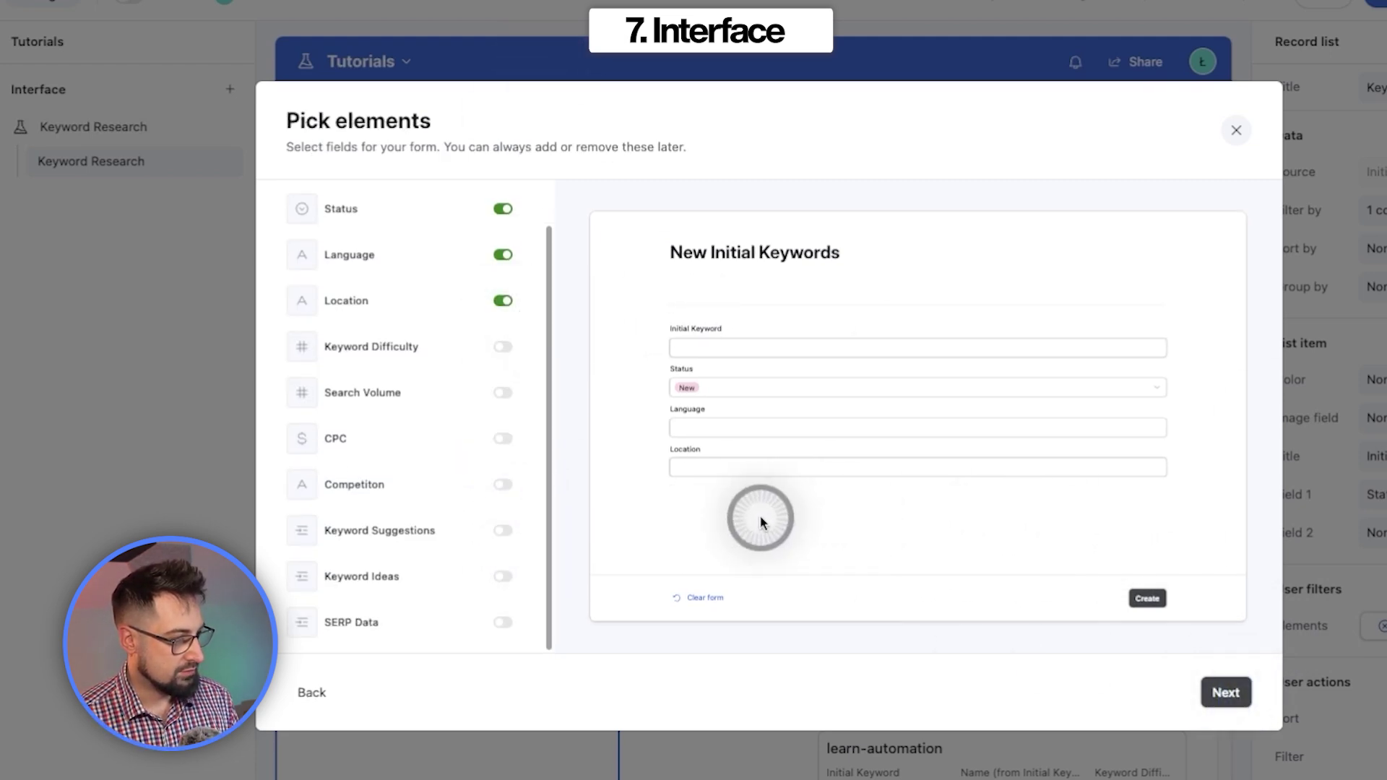
scroll(463, 275, up, 2)
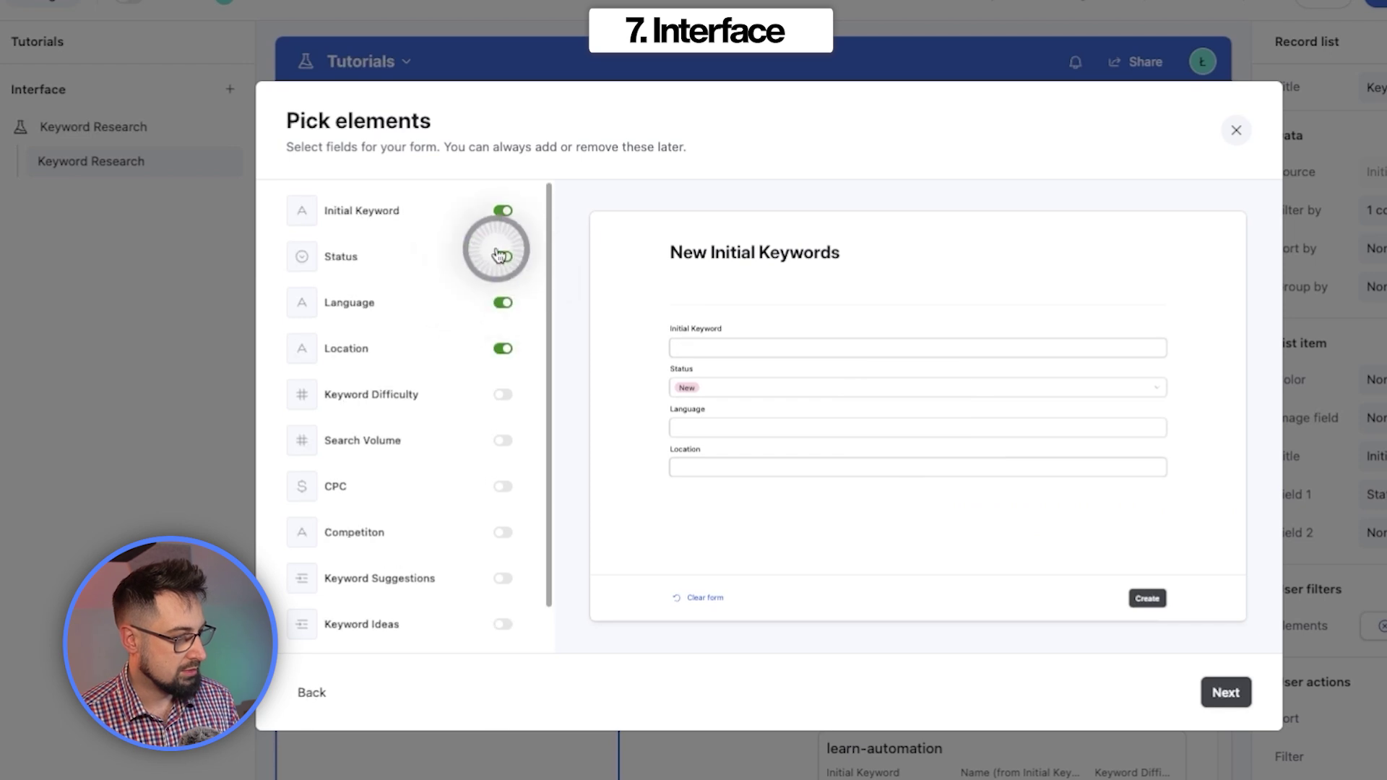
click(500, 258)
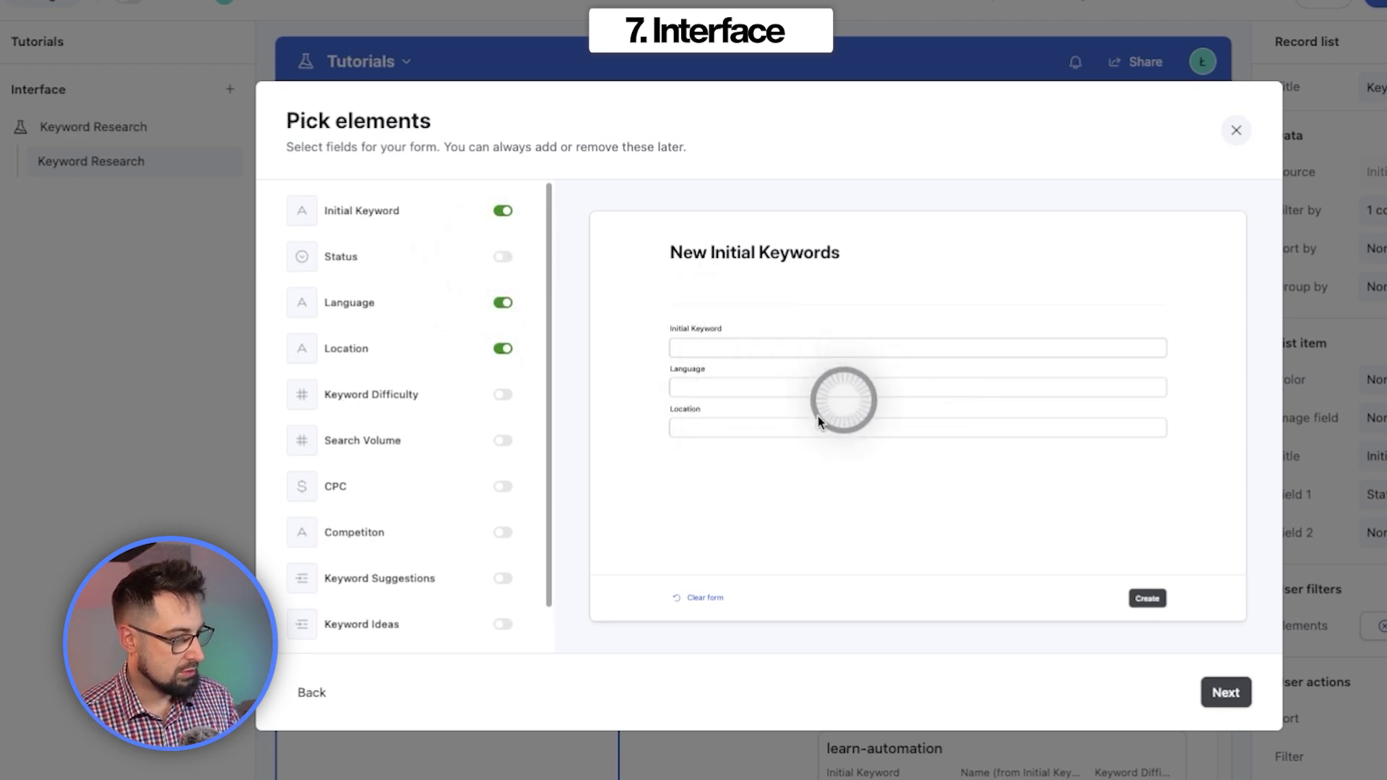
click(1252, 692)
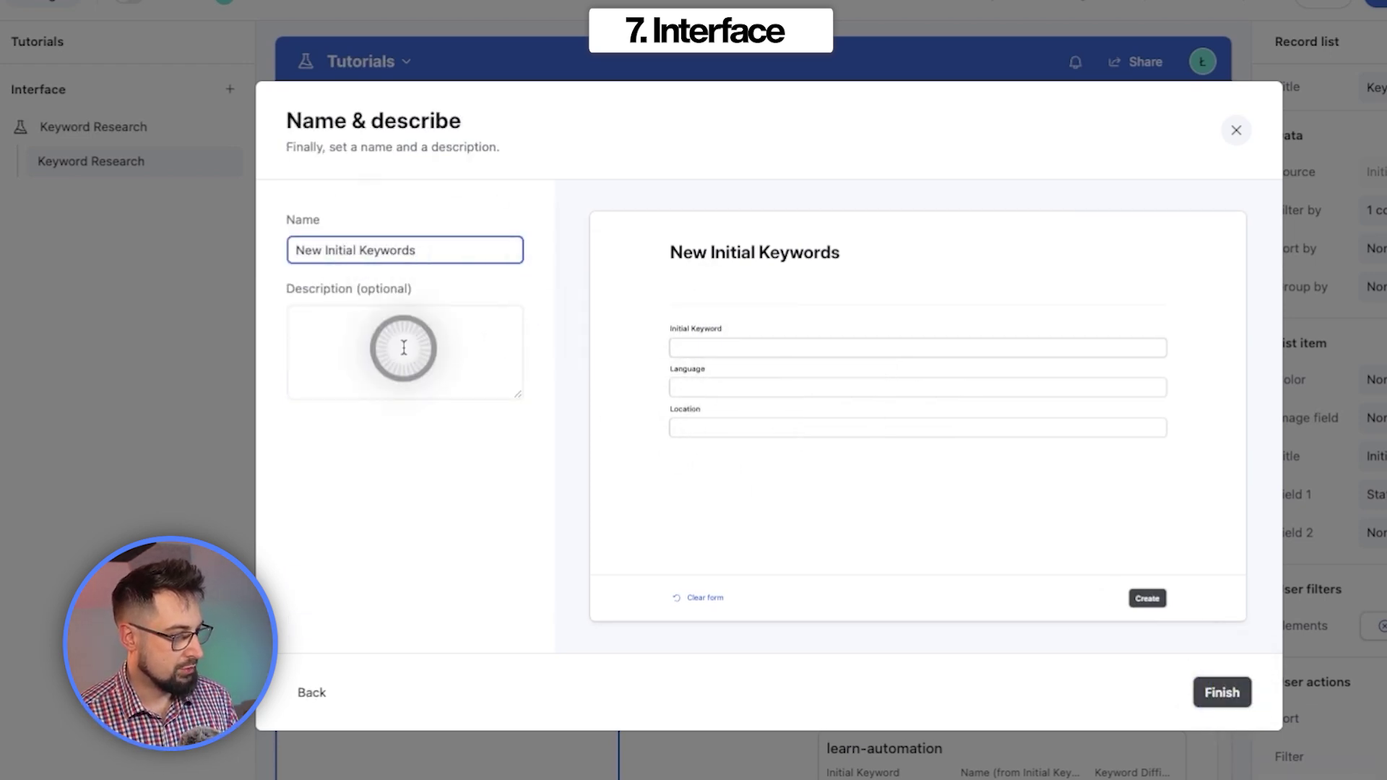
Finish the form page with the title New Initial Keyword and publish the interface
click(1240, 695)
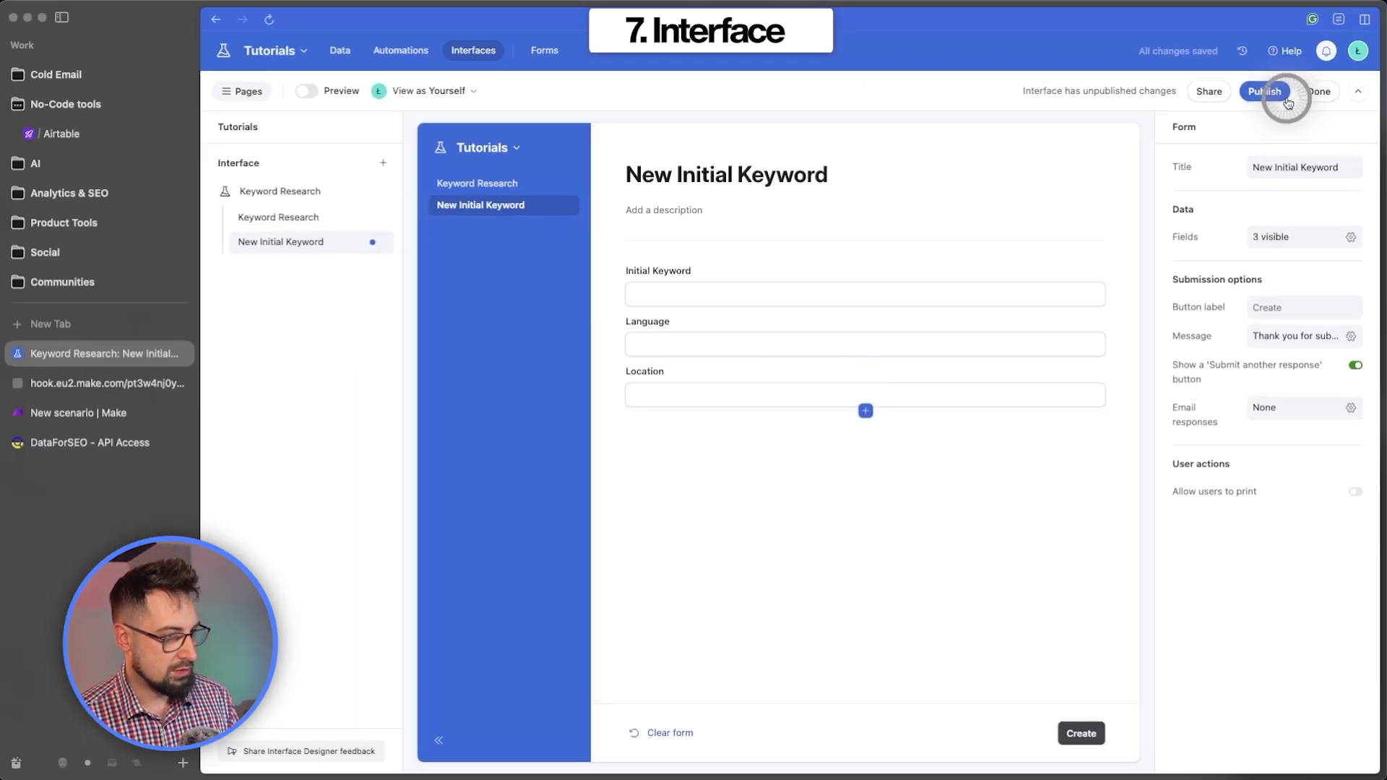
click(1283, 95)
click(929, 483)
click(794, 552)
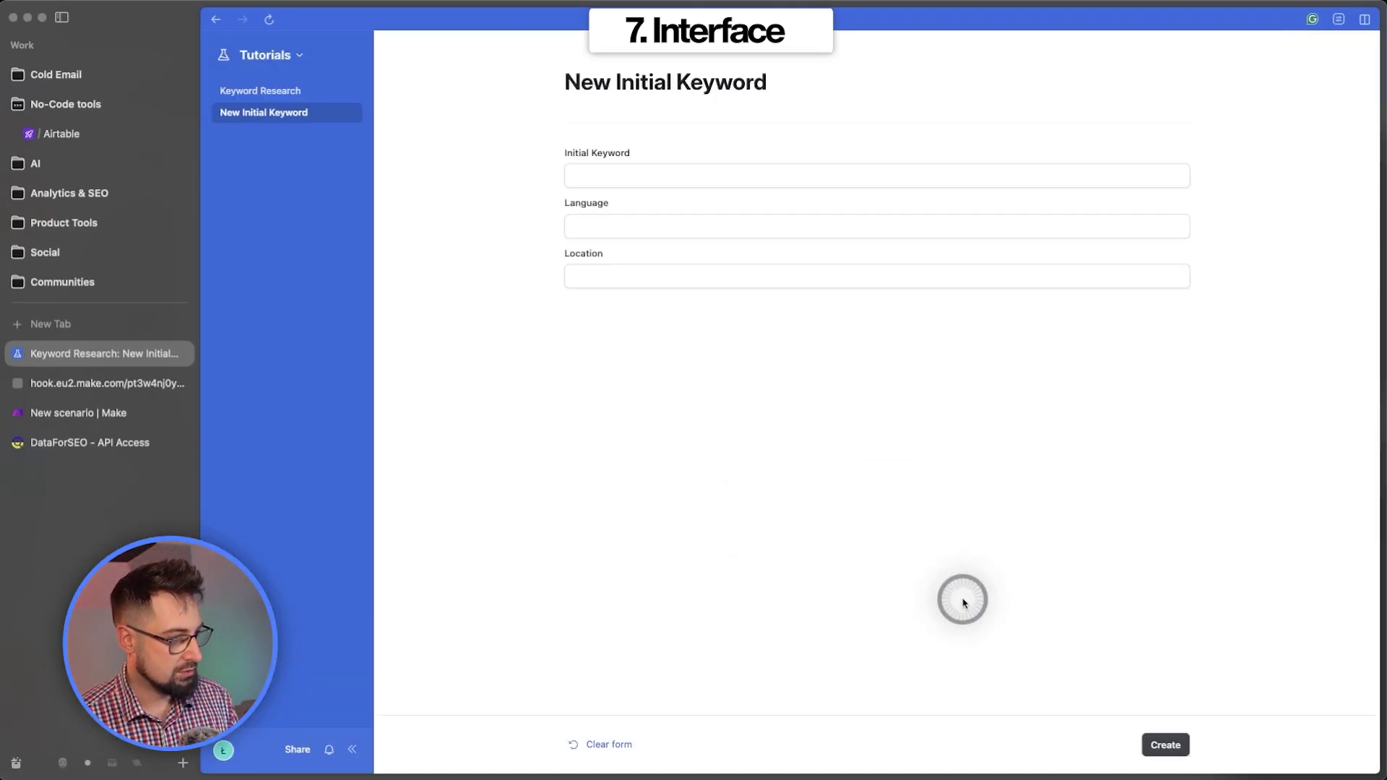
Review the published interface's Keyword Research page, including the learn automation record's suggestions and ideas, and the New Initial Keyword form
click(279, 90)
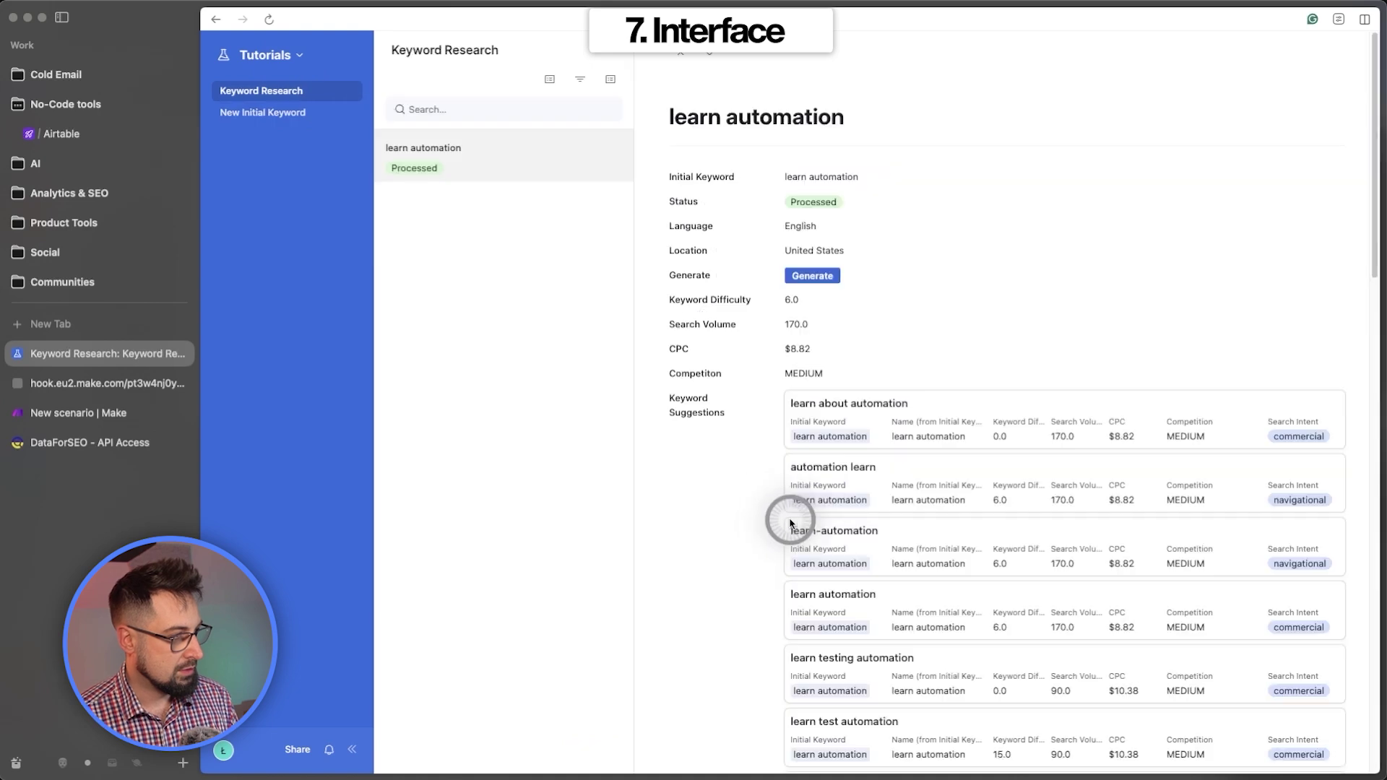
scroll(969, 316, down, 20)
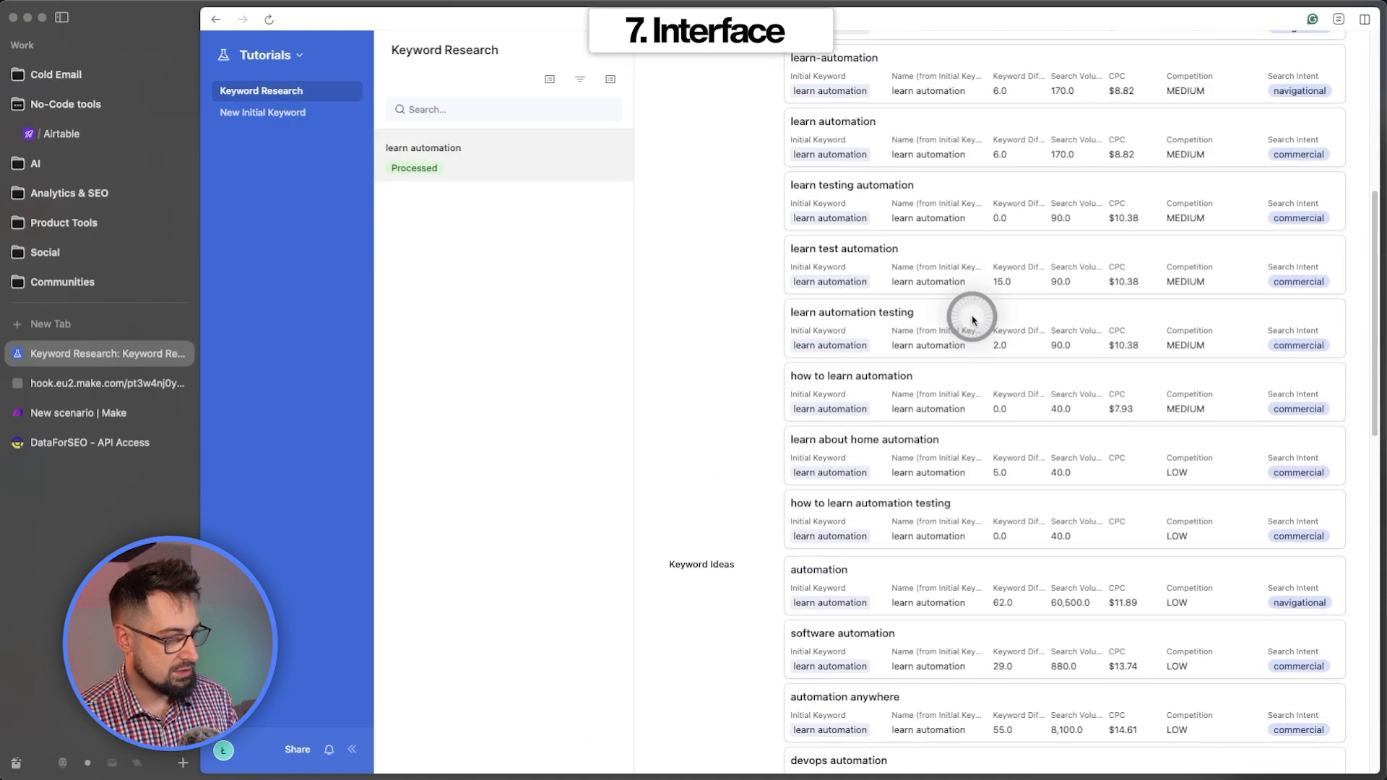
scroll(787, 325, up, 20)
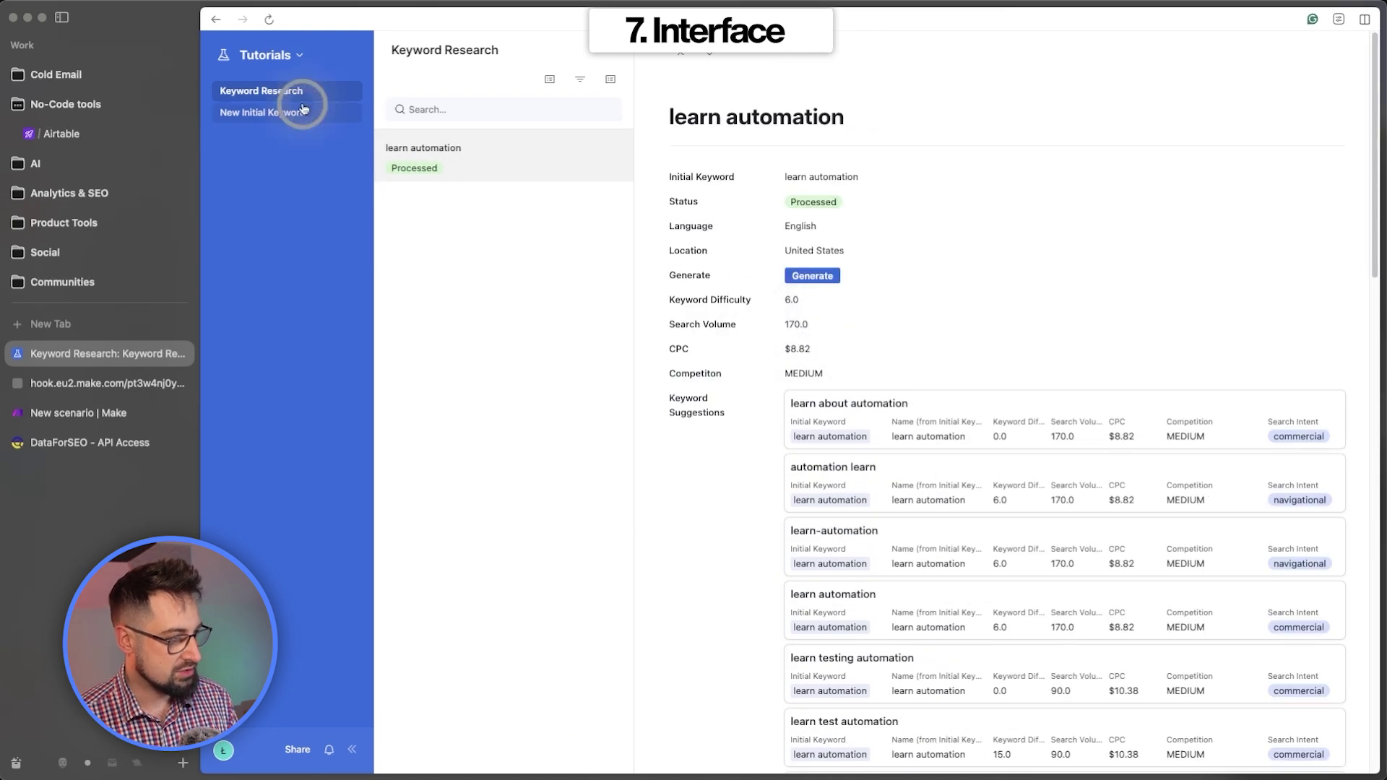
click(273, 113)
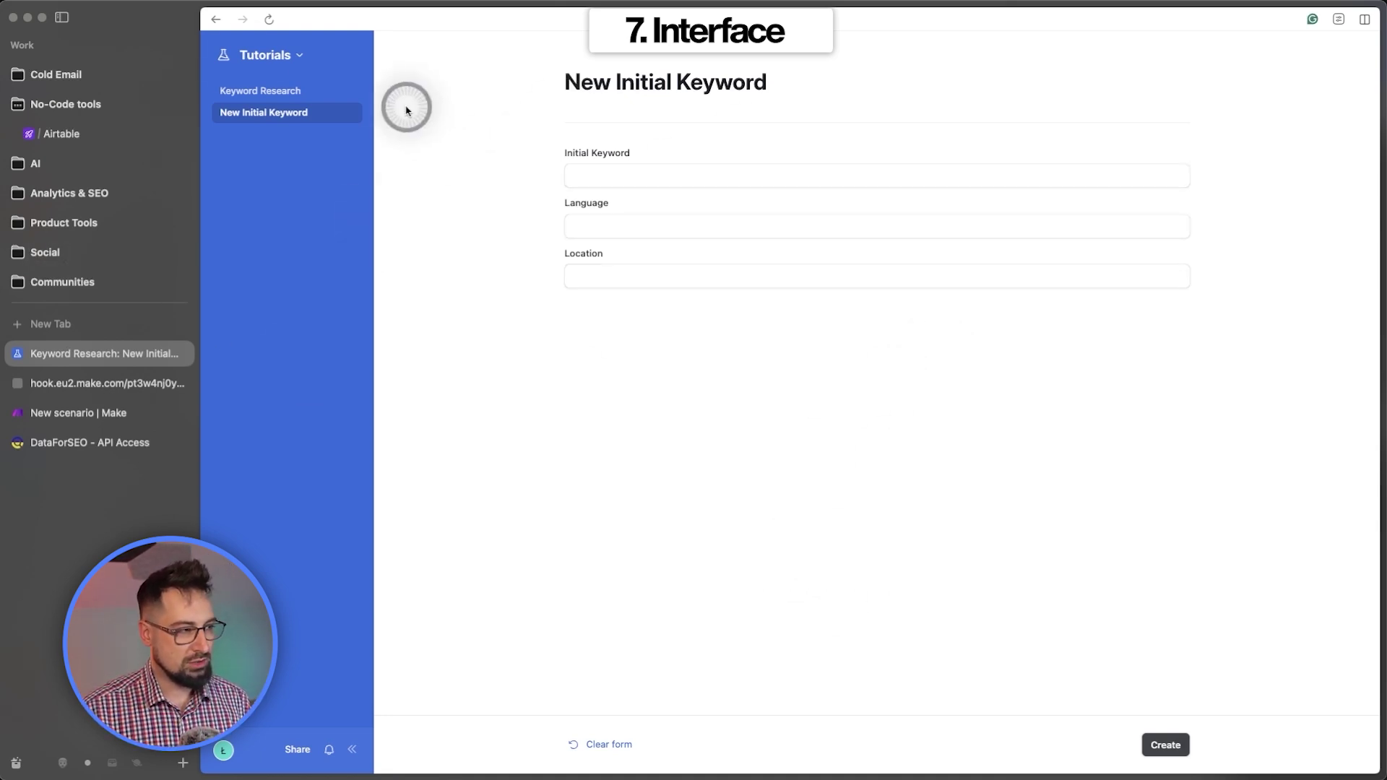
click(216, 20)
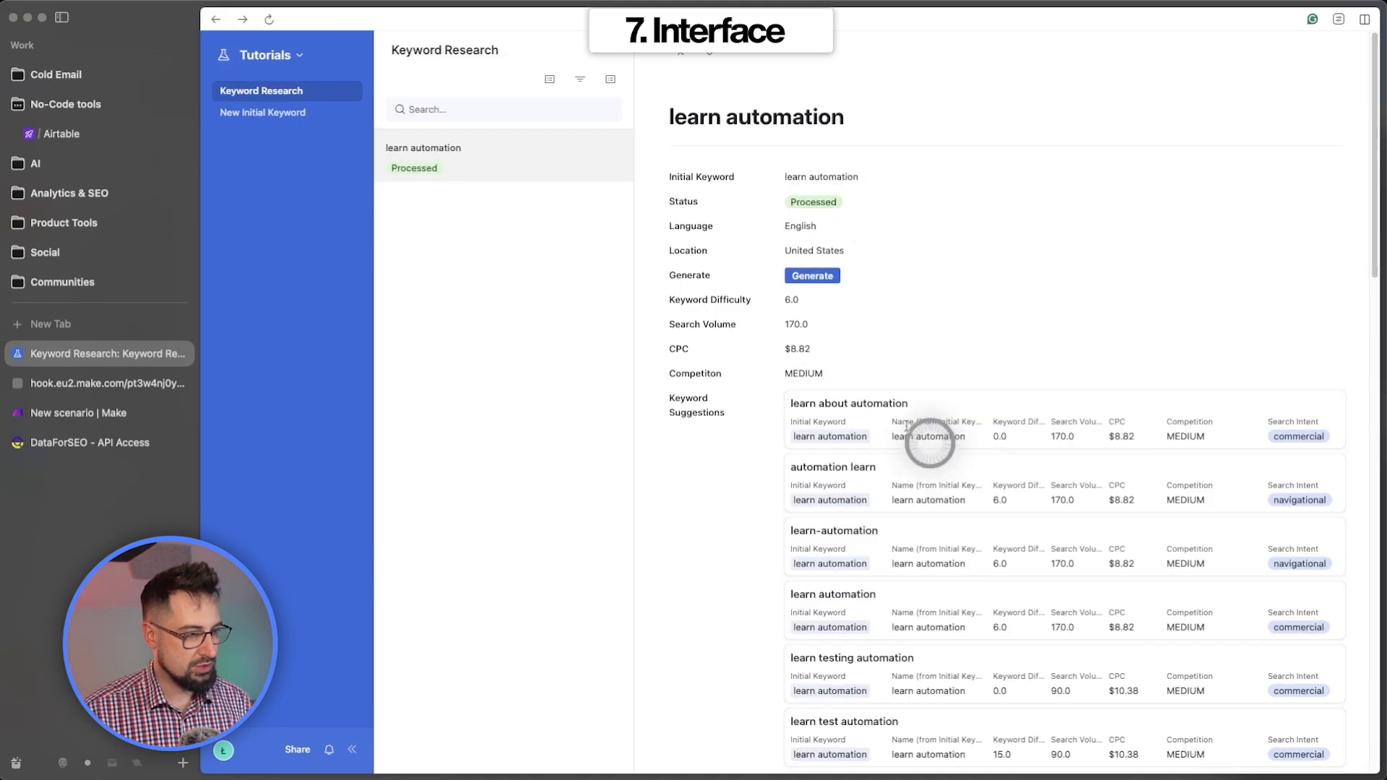
scroll(1037, 362, down, 5)
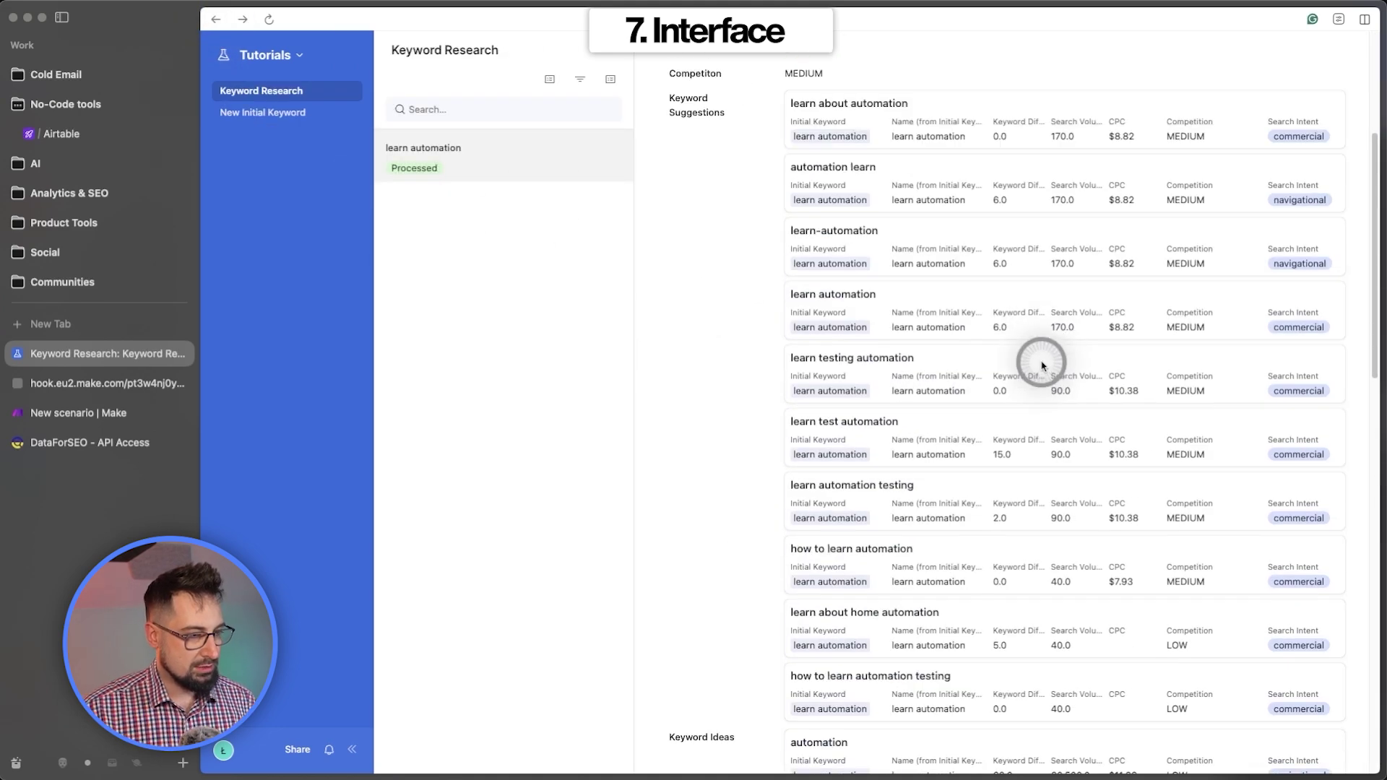
scroll(968, 361, down, 10)
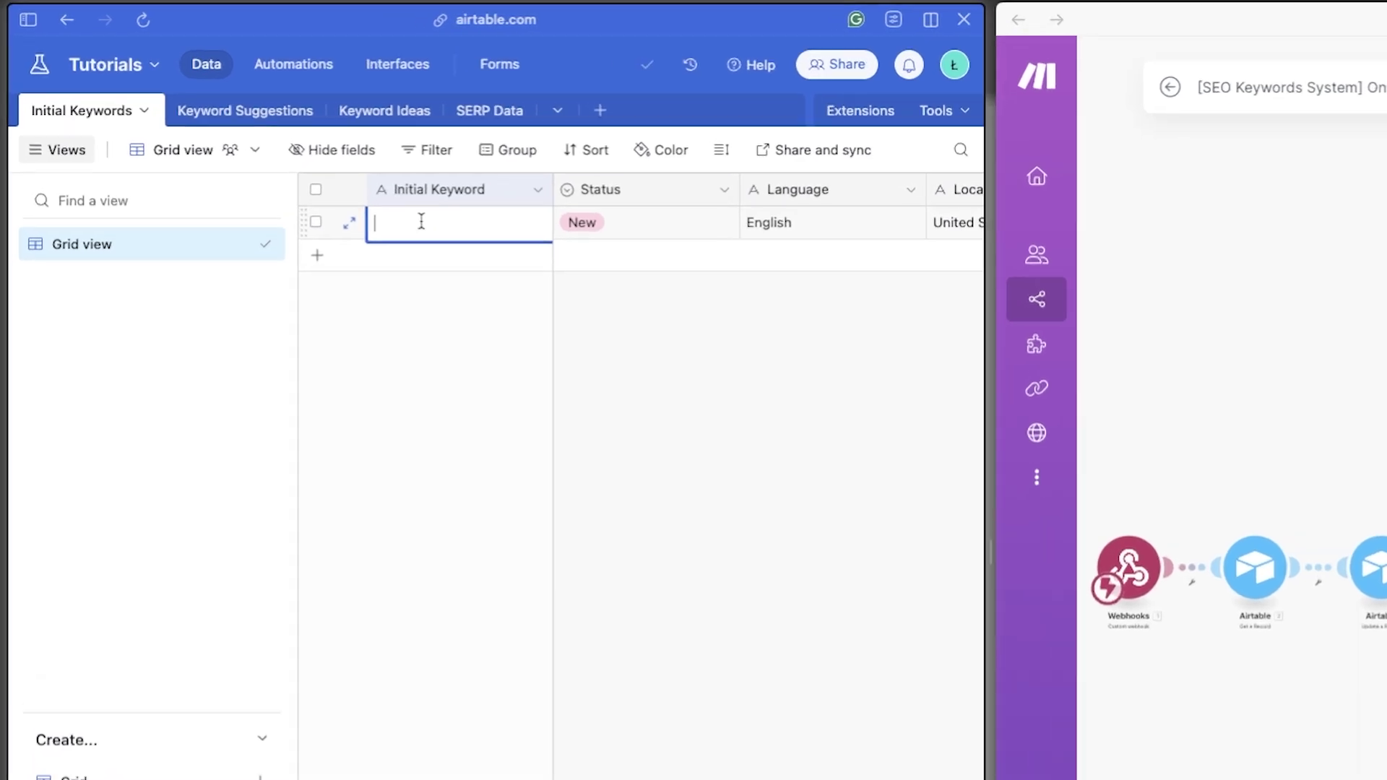
Enter learn ai as the record's Initial Keyword in the Initial Keywords table and generate its keyword data
text(learn ai)
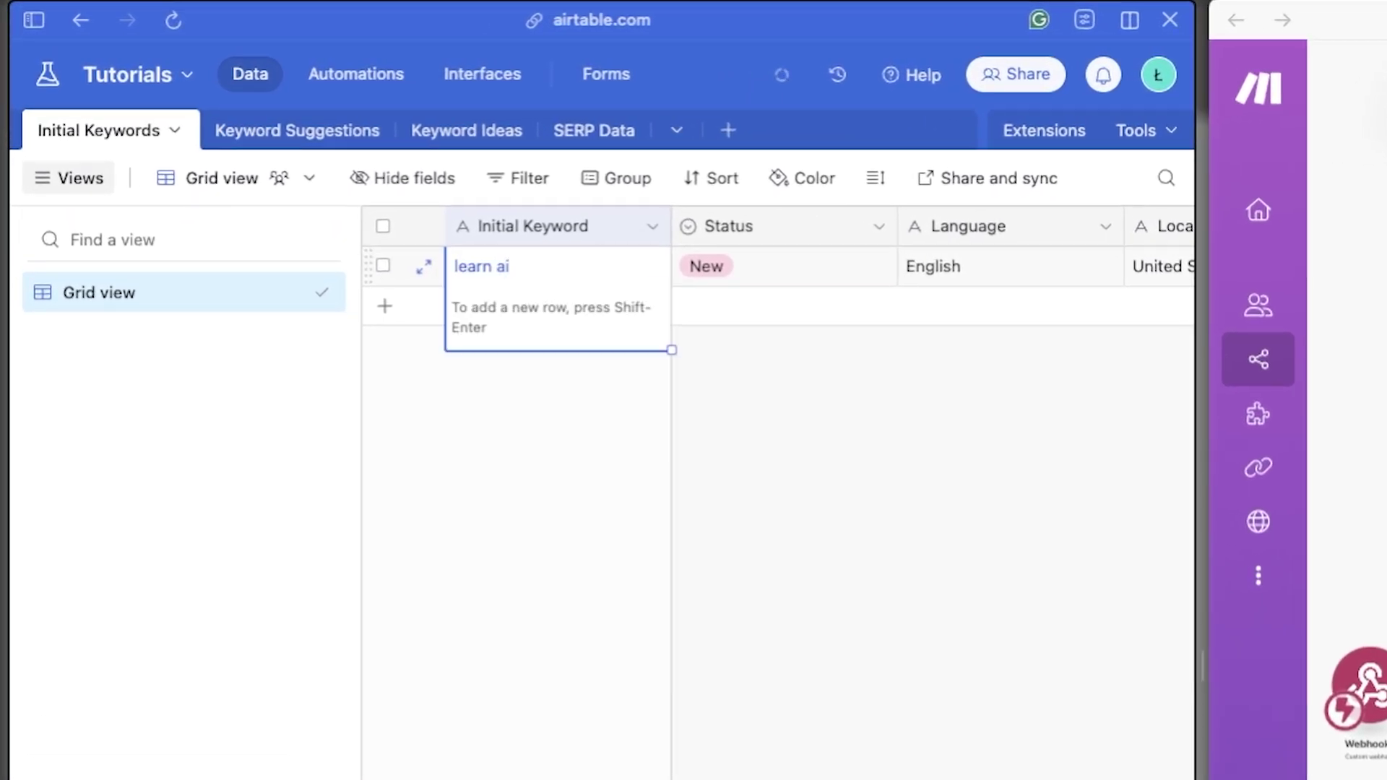
click(759, 426)
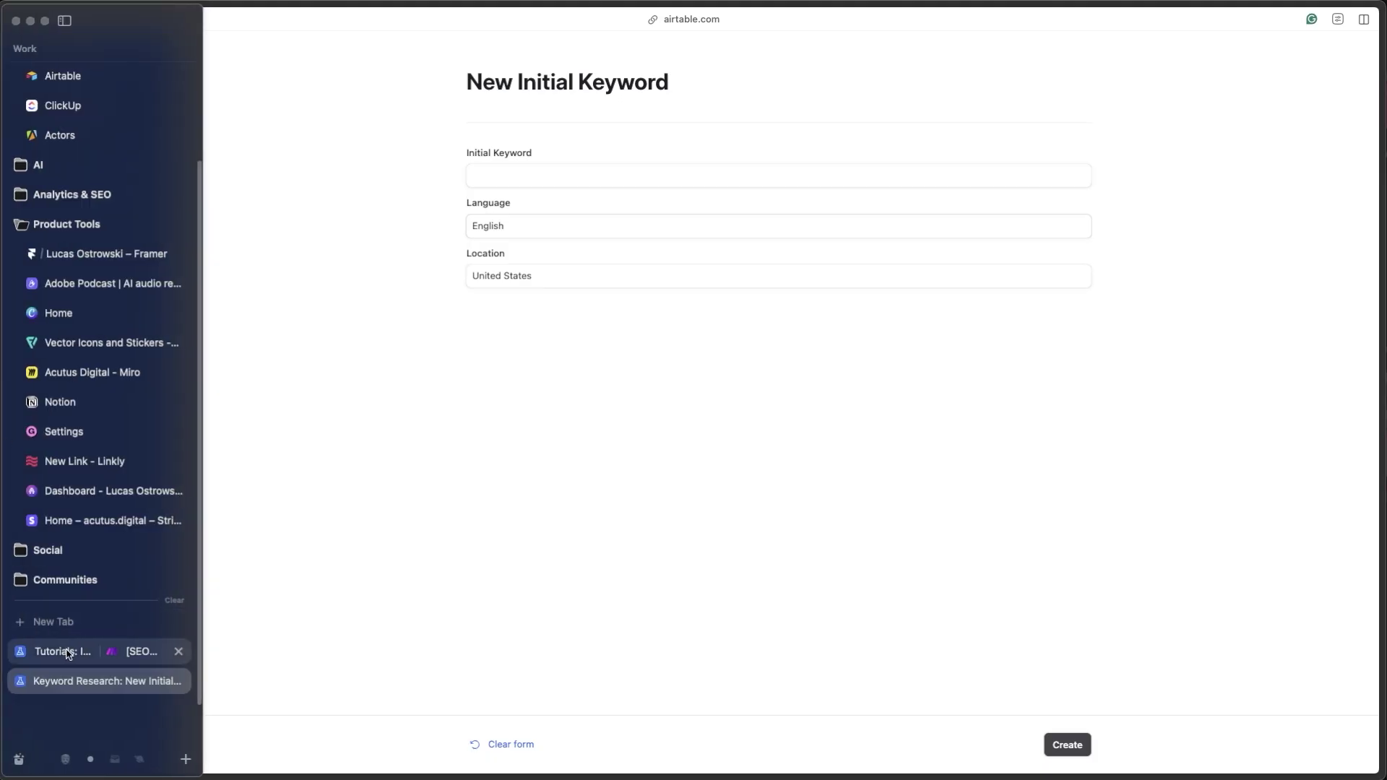
click(62, 651)
click(912, 239)
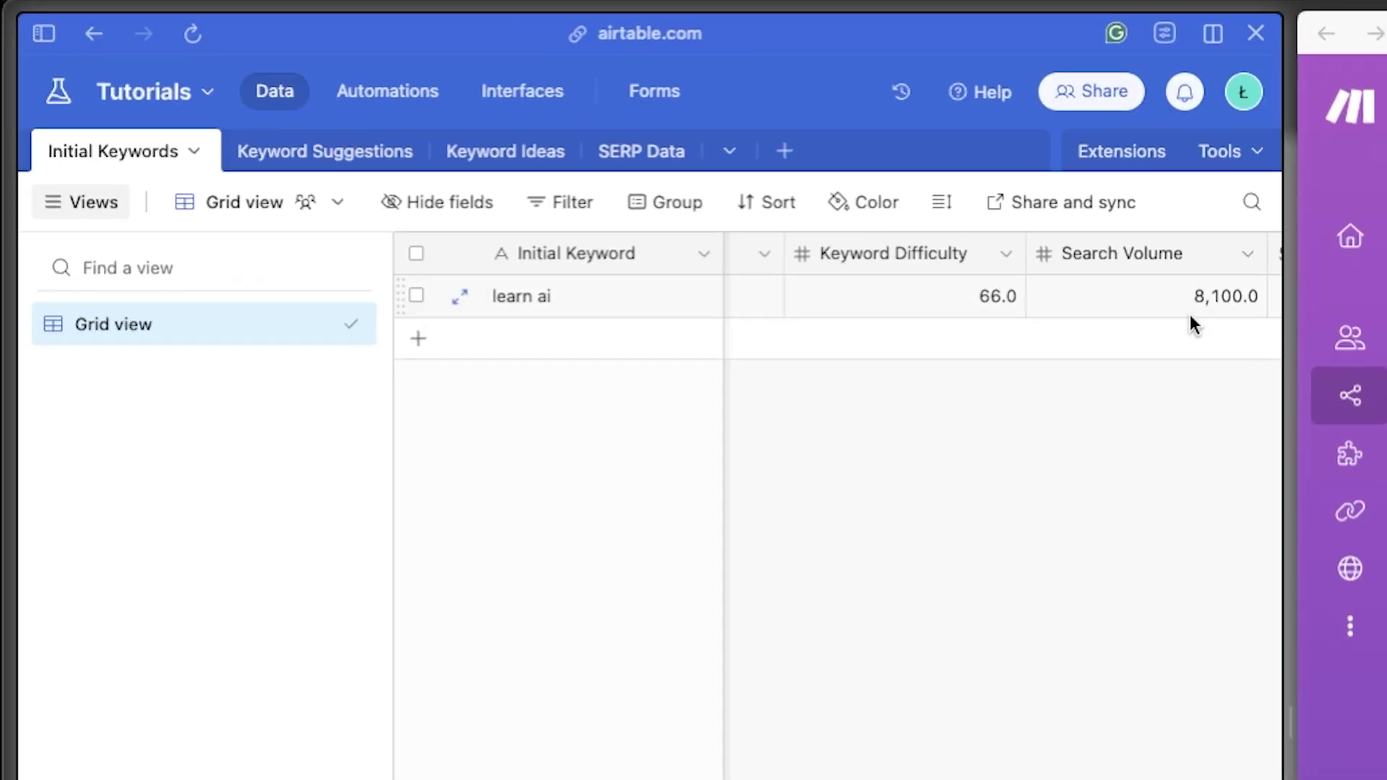
Examine the data generated for learn ai in the Initial Keywords, Keyword Suggestions, Keyword Ideas and SERP Data tables
scroll(1160, 305, right, 10)
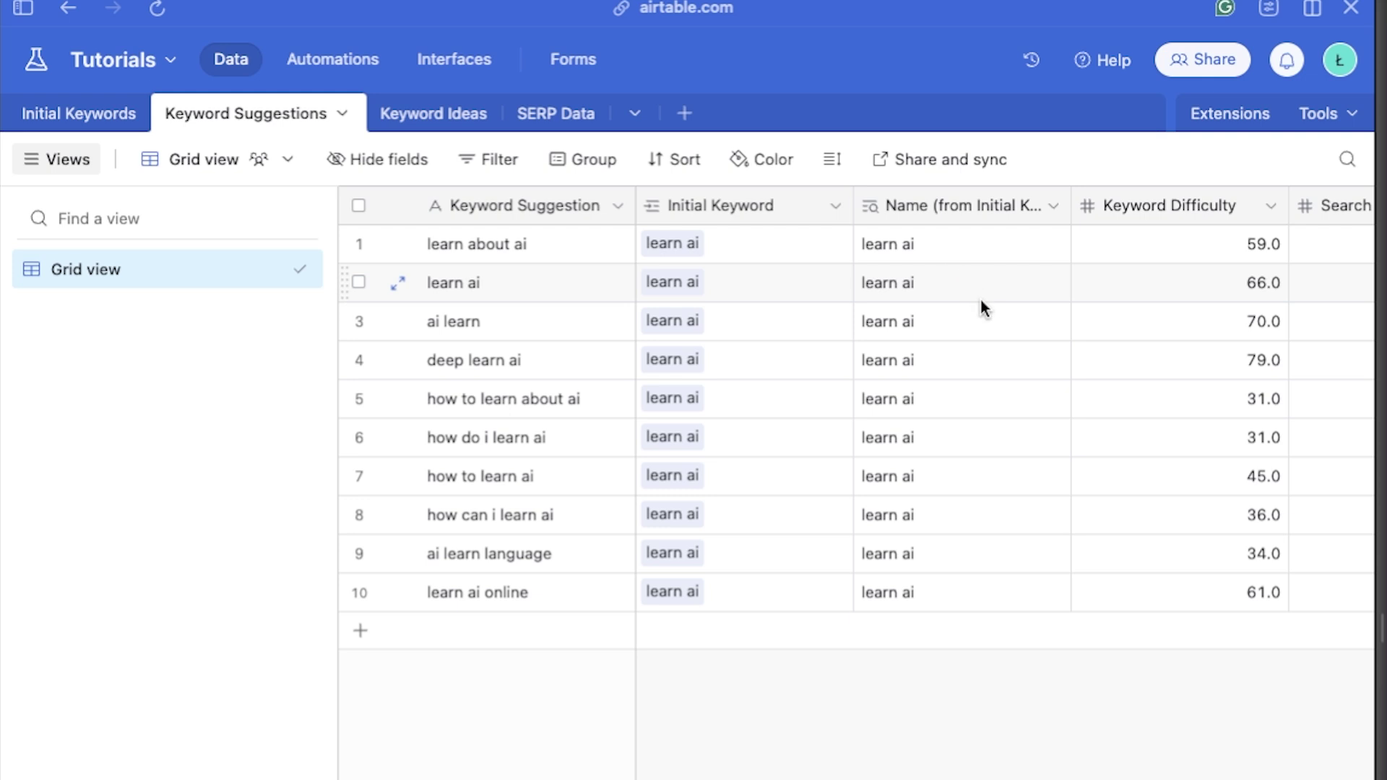
scroll(981, 304, right, 10)
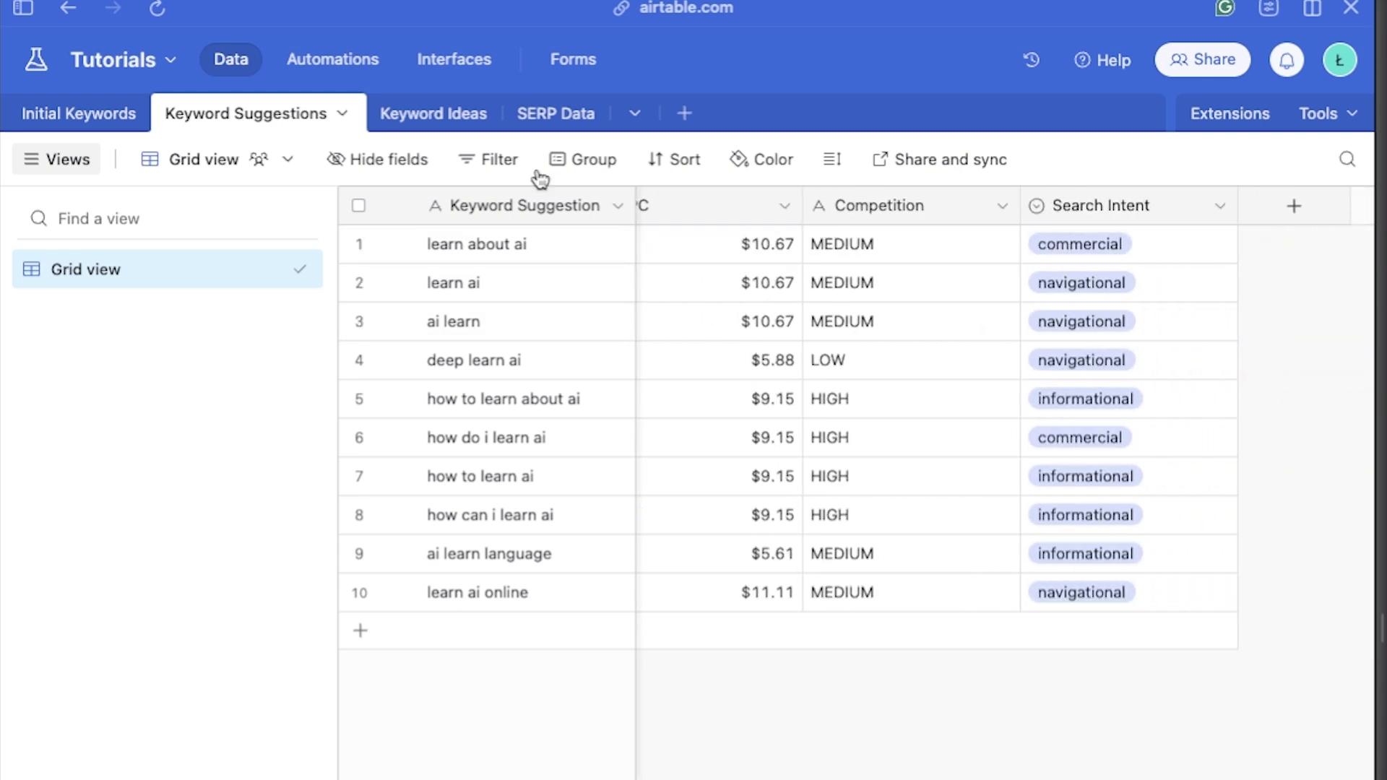
click(438, 117)
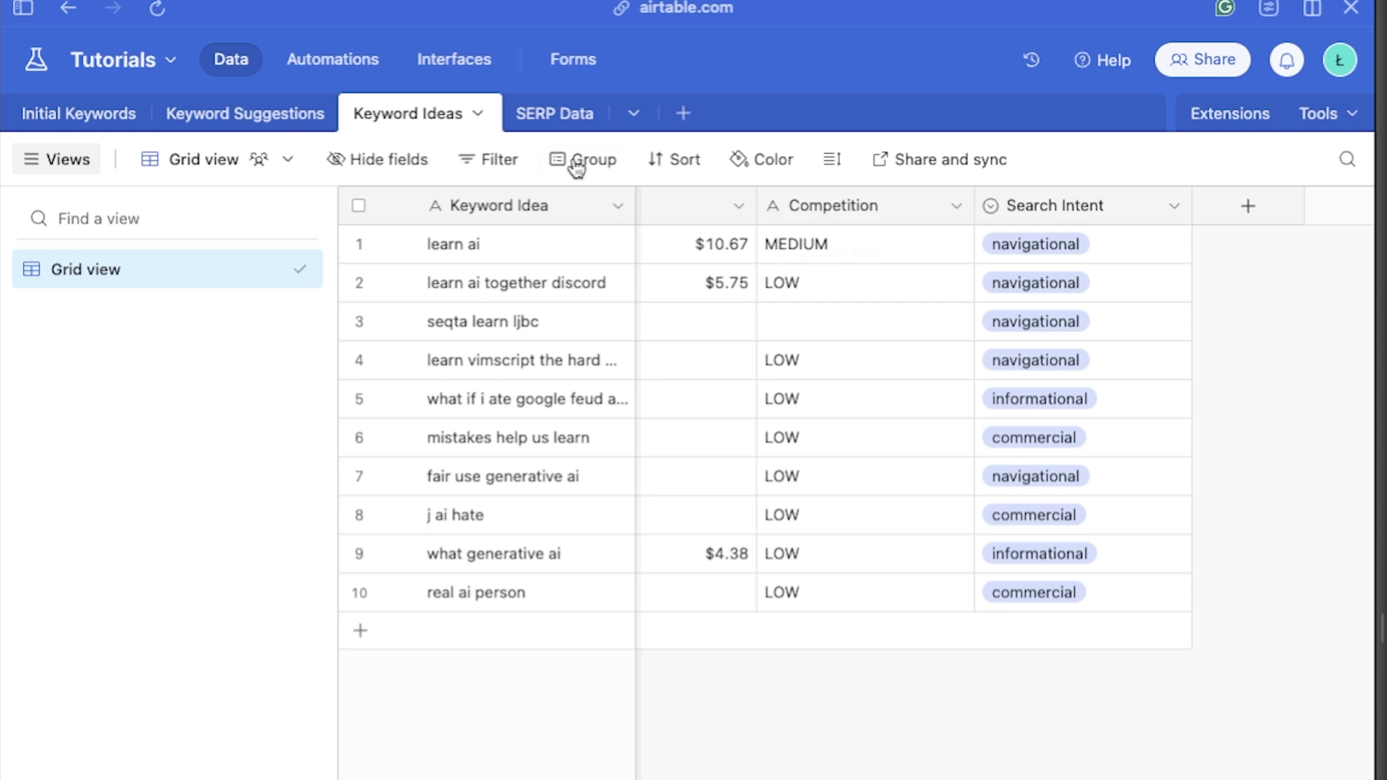
click(539, 113)
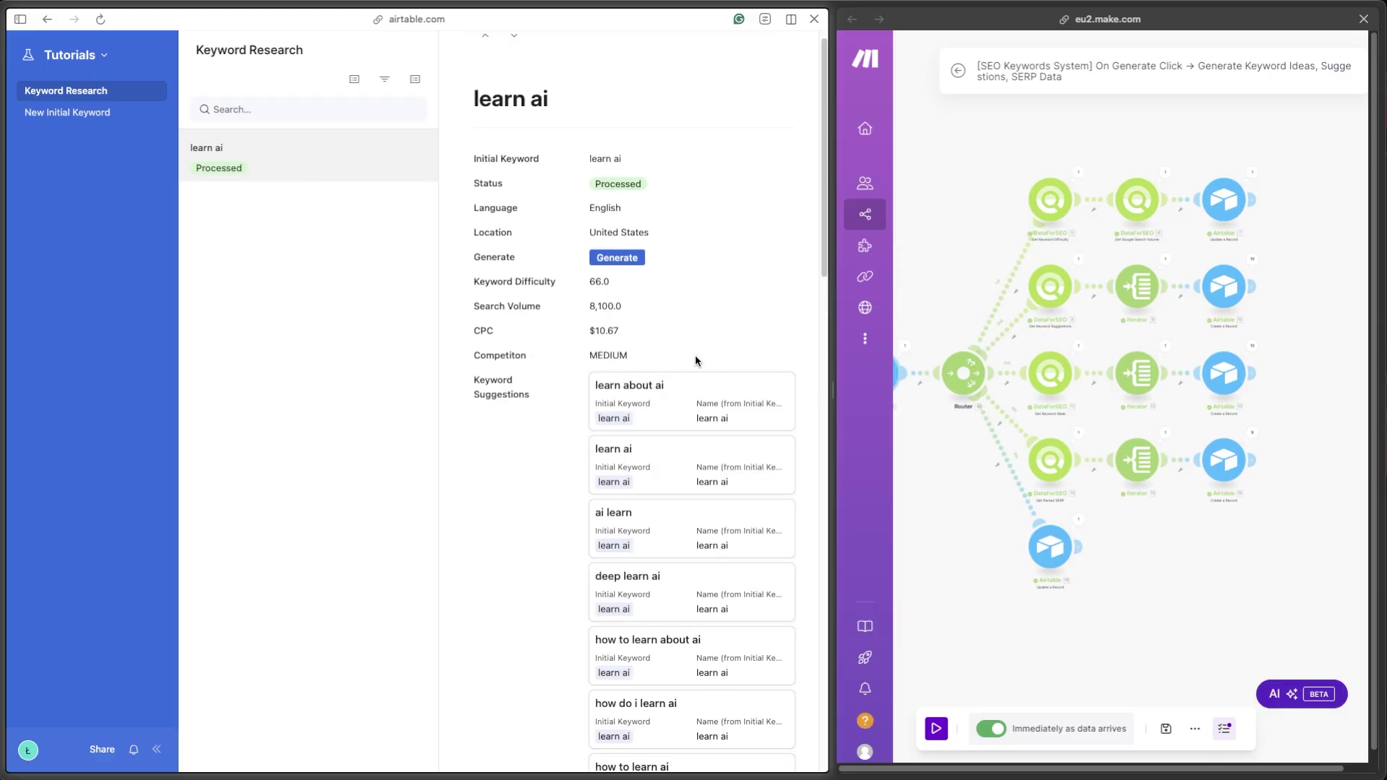
Widen the Airtable pane and examine the learn ai record's suggestions, ideas and SERP data in the Keyword Research interface
scroll(698, 357, down, 5)
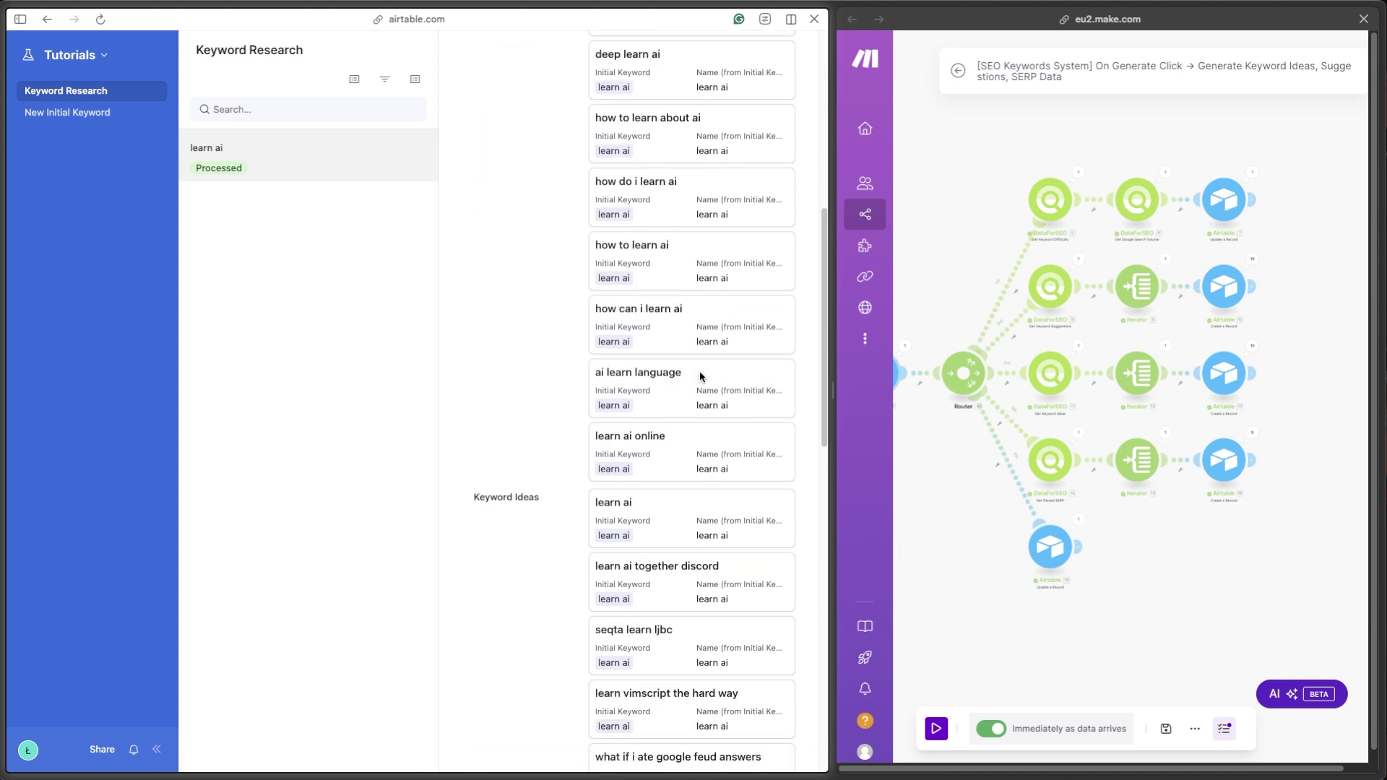
drag(832, 391, 1281, 403)
scroll(1137, 415, down, 8)
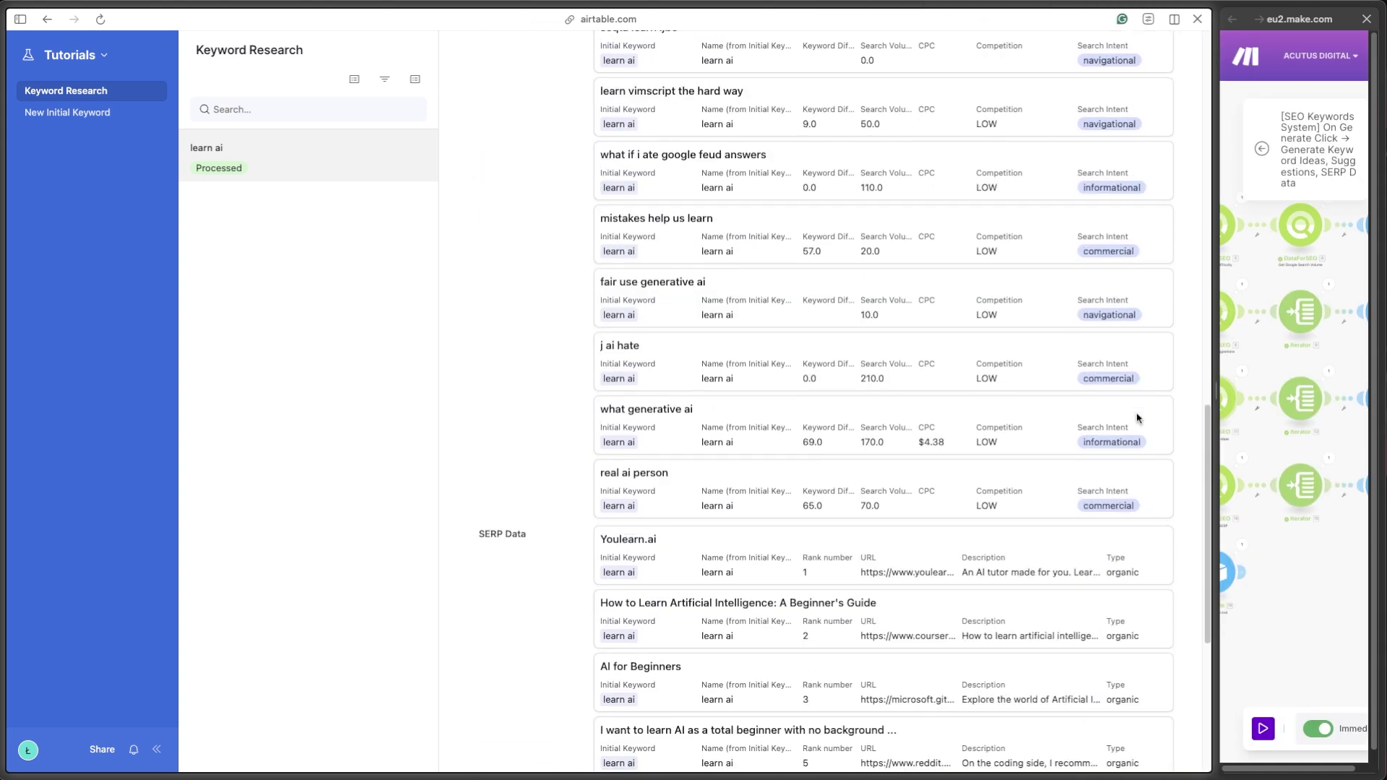
scroll(1141, 429, down, 5)
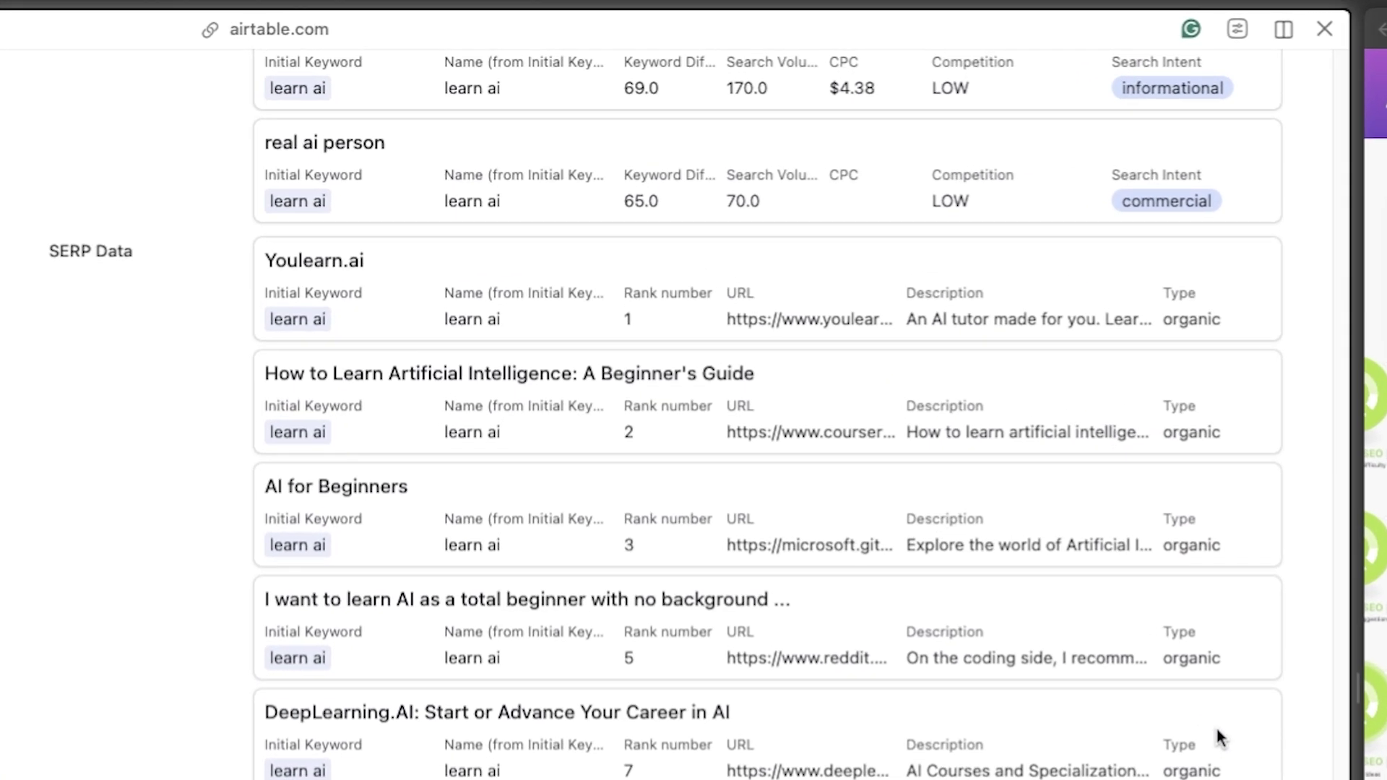
scroll(1220, 737, up, 15)
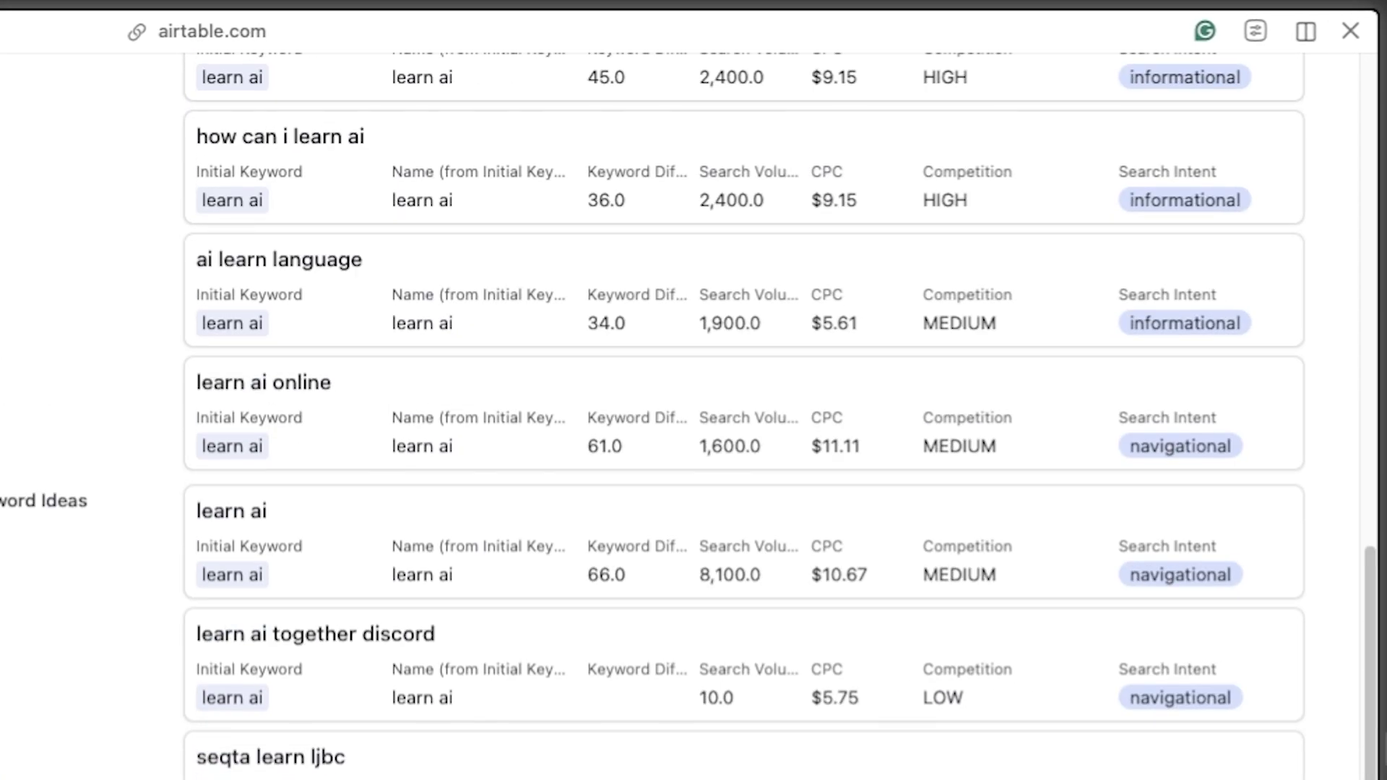
scroll(744, 418, up, 10)
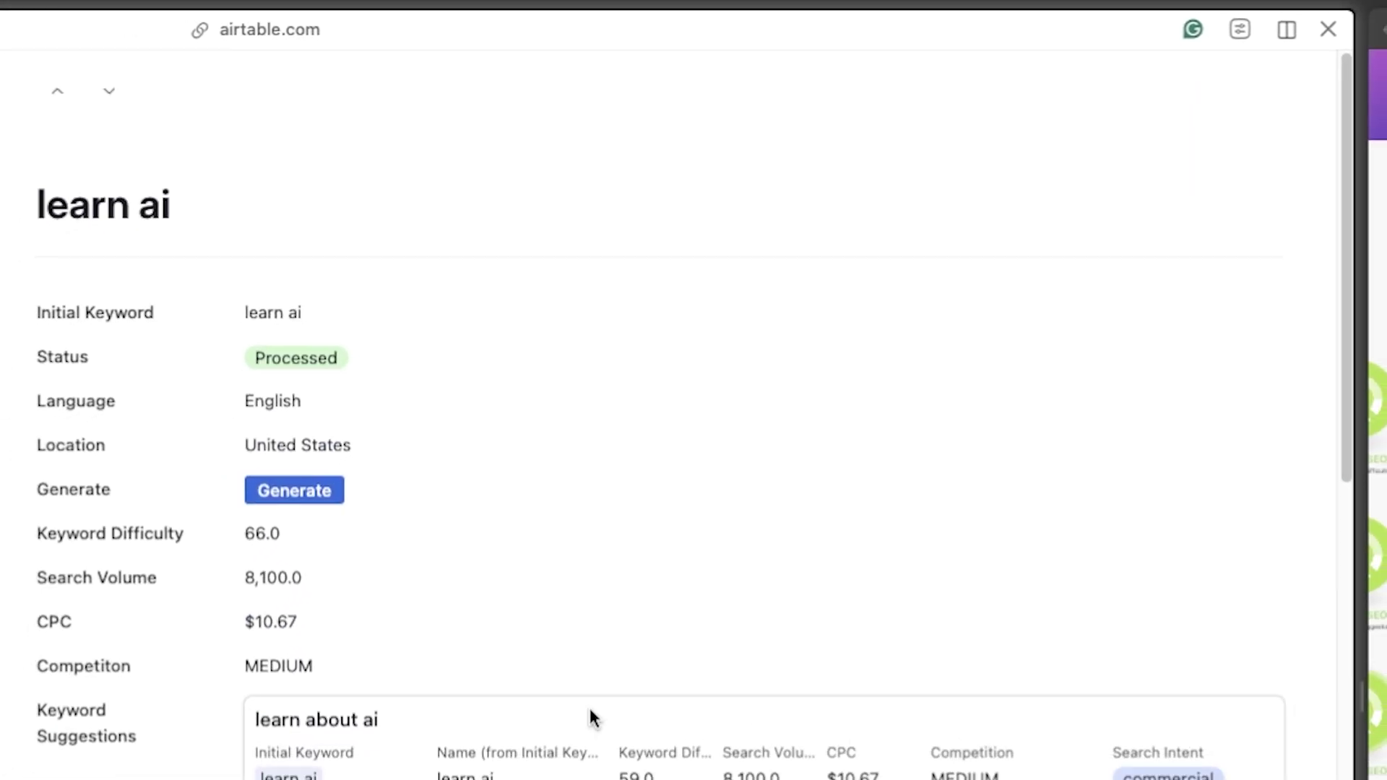